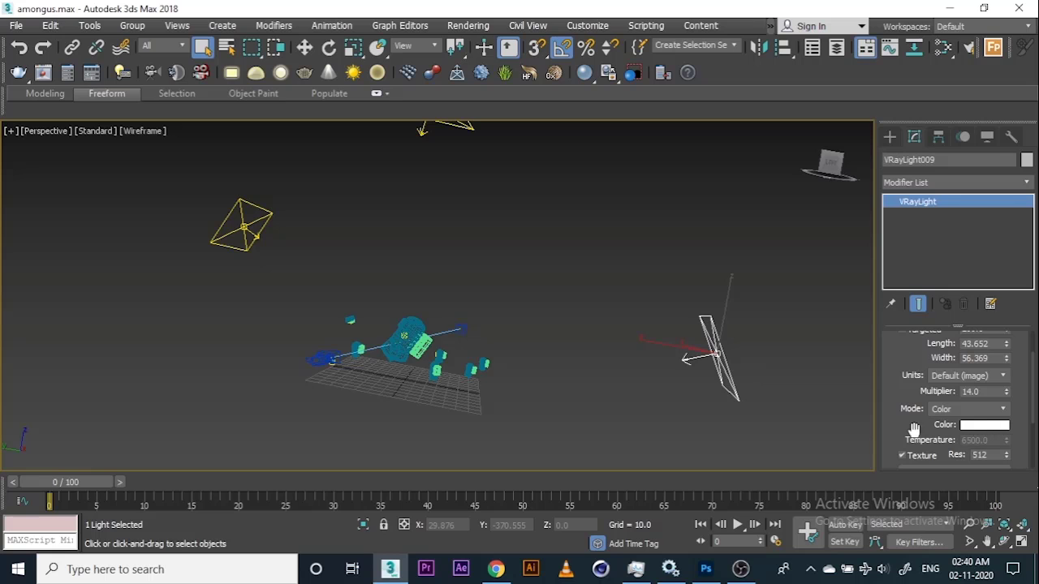
Step: Switch the perspective viewport from wireframe to a shaded display with edged faces
{"action": "left_click_drag", "start_coordinate": [559, 357], "coordinate": [436, 371]}
{"action": "left_click", "coordinate": [347, 377]}
{"action": "left_click_drag", "start_coordinate": [347, 377], "coordinate": [342, 388]}
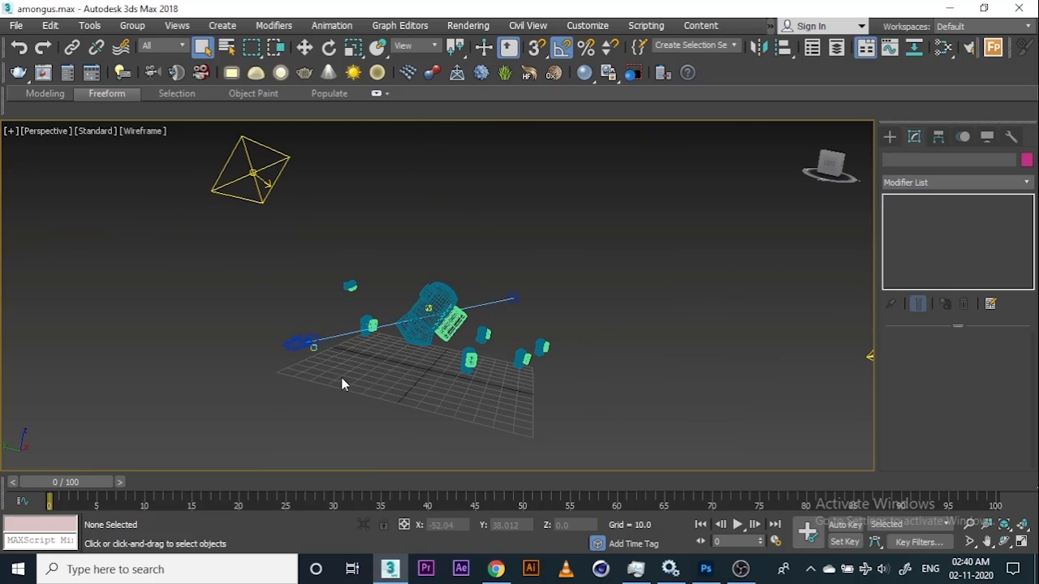
{"action": "left_click", "coordinate": [342, 388]}
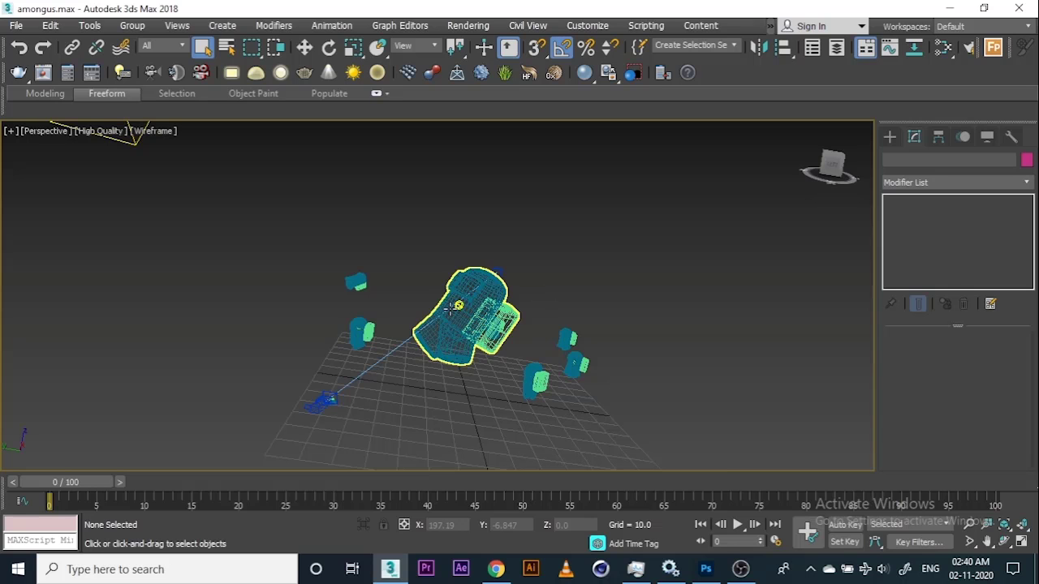
{"action": "left_click", "coordinate": [451, 309]}
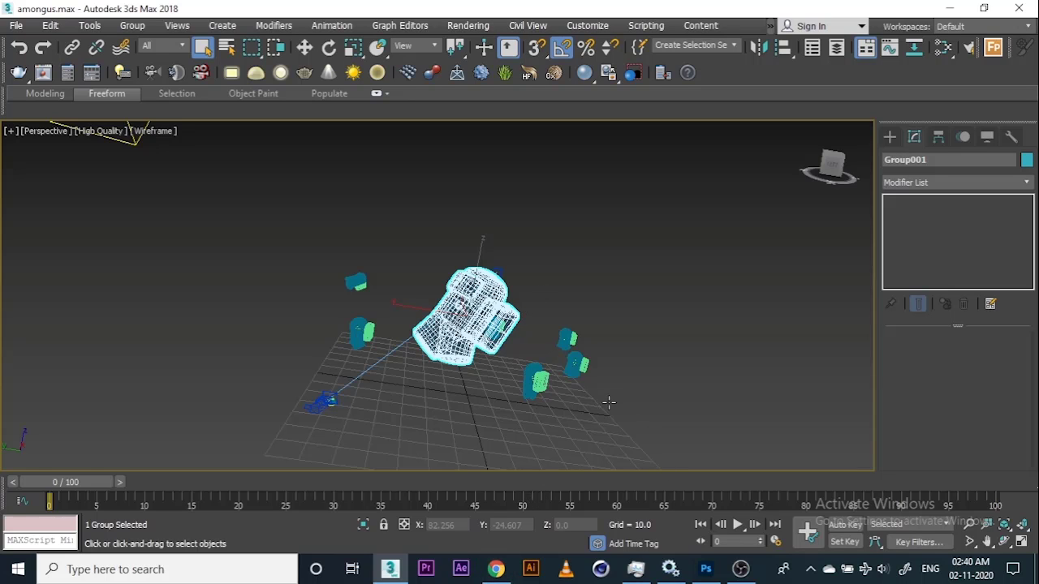
{"action": "key", "text": "F3"}
Step: Examine the main character group and its smaller copies in perspective and through the physical camera
{"action": "left_click", "coordinate": [596, 322]}
{"action": "scroll", "coordinate": [594, 326], "scroll_direction": "down", "scroll_amount": 5}
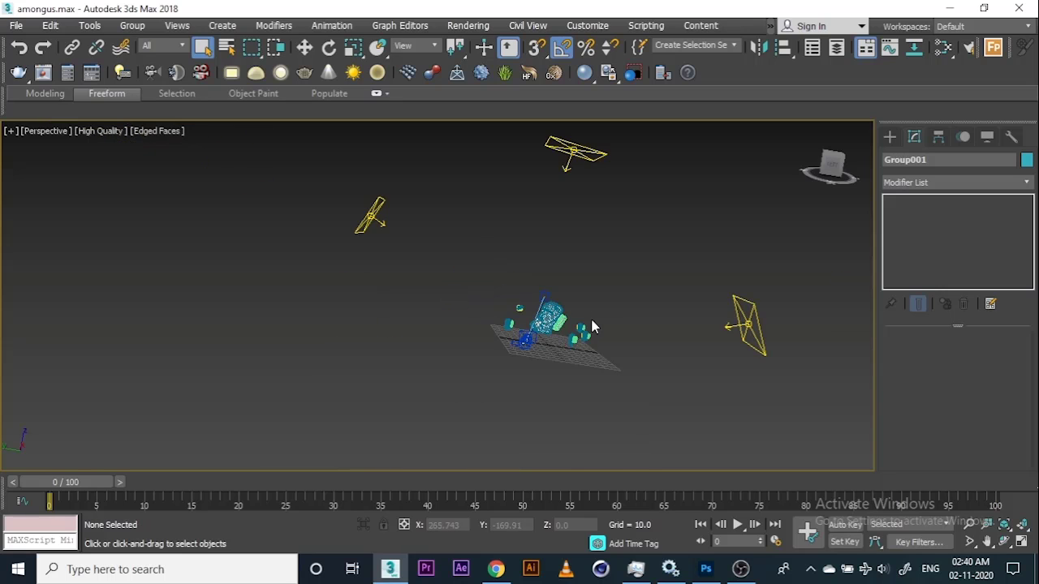
{"action": "scroll", "coordinate": [593, 326], "scroll_direction": "up", "scroll_amount": 8}
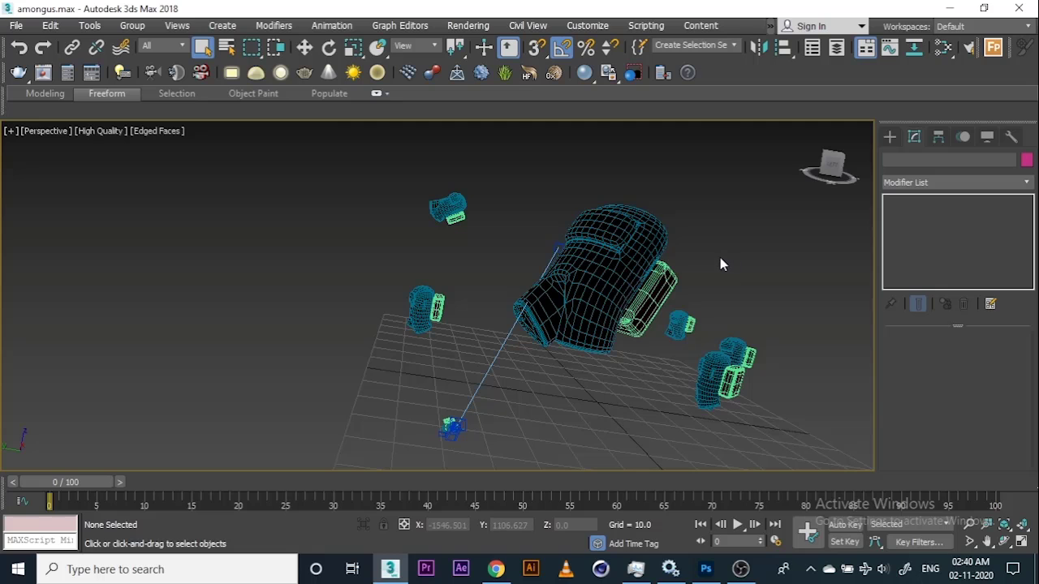
{"action": "scroll", "coordinate": [708, 261], "scroll_direction": "down", "scroll_amount": 5}
{"action": "left_click_drag", "start_coordinate": [708, 283], "coordinate": [632, 306]}
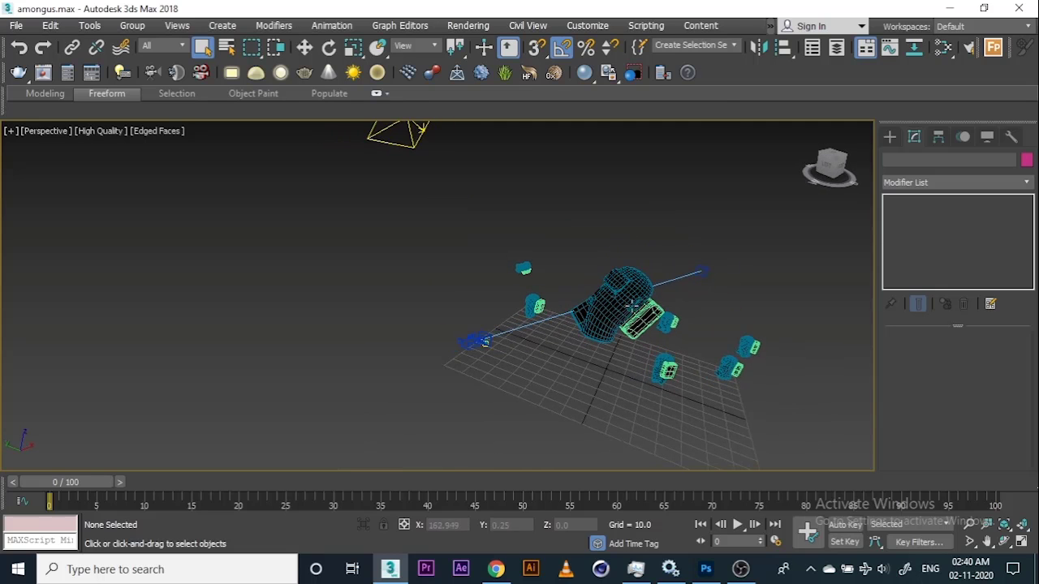
{"action": "left_click", "coordinate": [623, 305]}
{"action": "left_click_drag", "start_coordinate": [705, 362], "coordinate": [695, 324]}
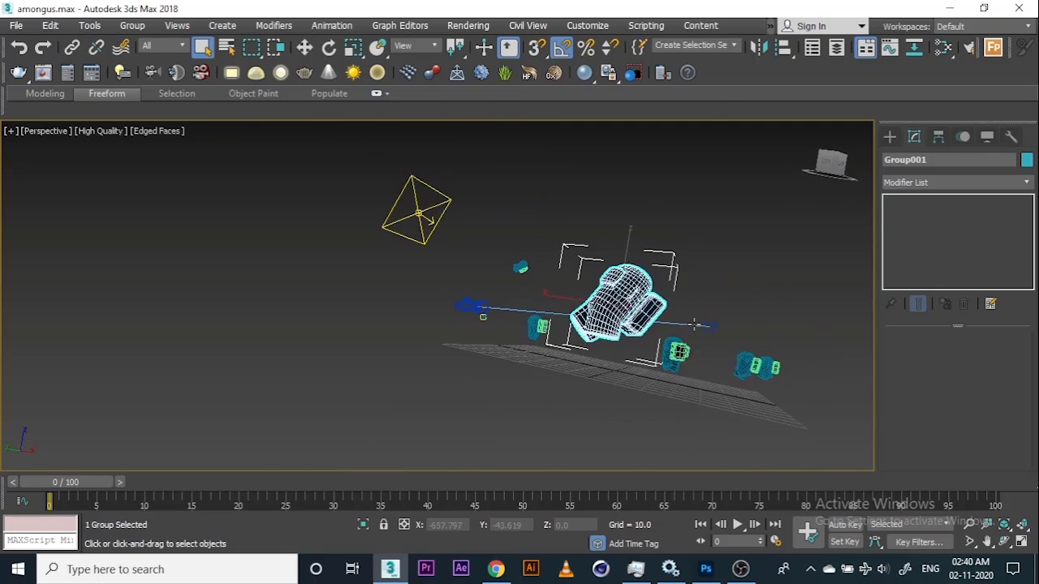
{"action": "key", "text": "c"}
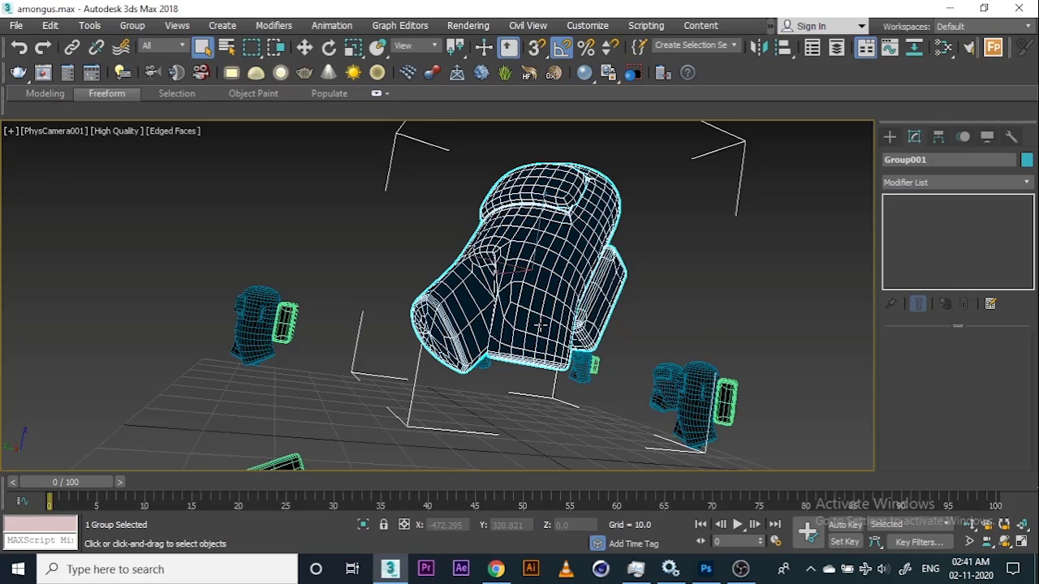
{"action": "key", "text": "p"}
Step: Examine the arrangement of the V-Ray plane lights around the characters, including the distant one
{"action": "scroll", "coordinate": [570, 283], "scroll_direction": "down", "scroll_amount": 4}
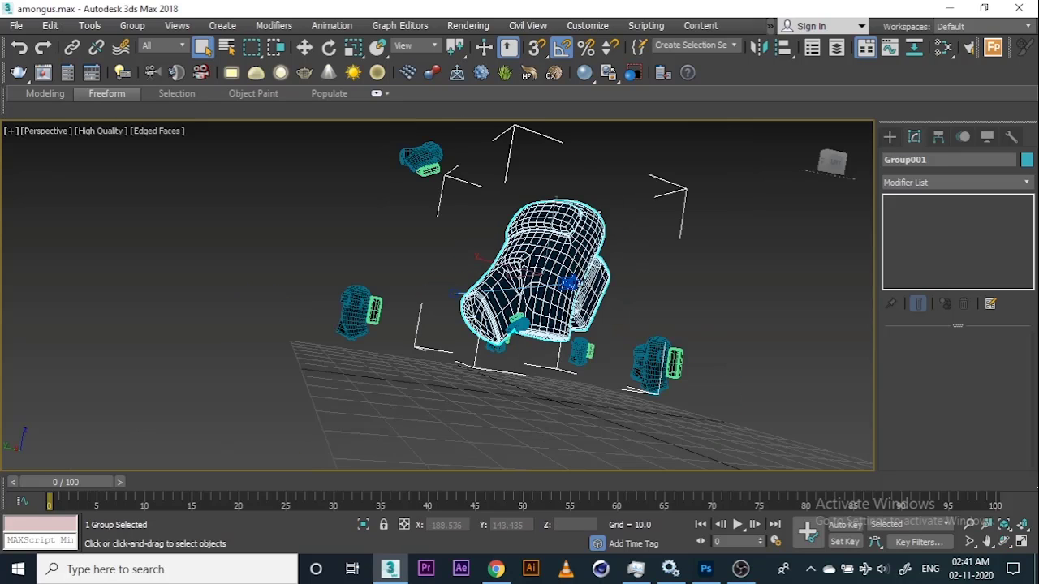
{"action": "left_click_drag", "start_coordinate": [589, 289], "coordinate": [286, 326]}
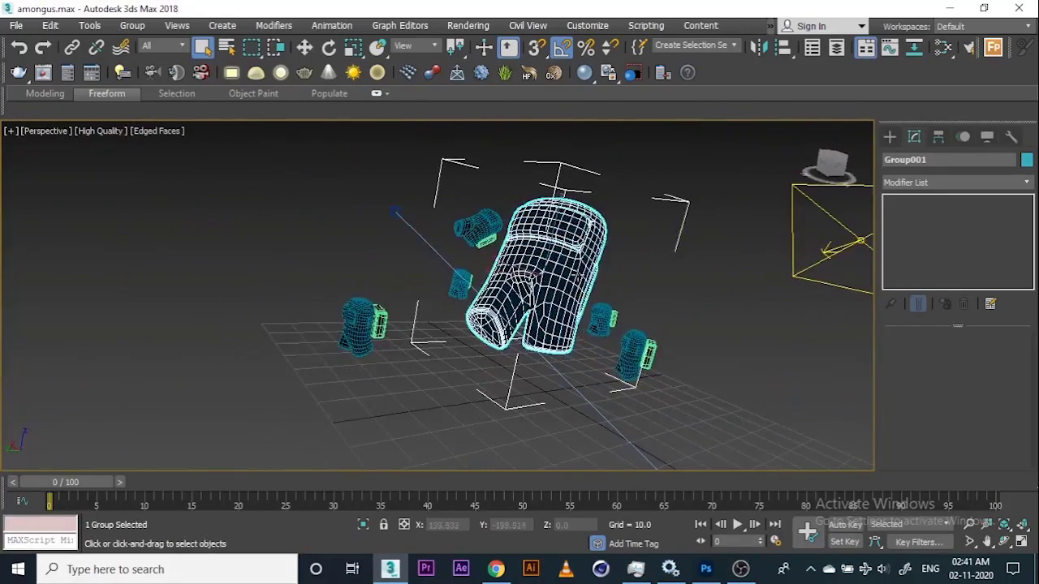
{"action": "left_click_drag", "start_coordinate": [642, 302], "coordinate": [558, 292]}
{"action": "scroll", "coordinate": [627, 311], "scroll_direction": "down", "scroll_amount": 8}
{"action": "left_click_drag", "start_coordinate": [301, 288], "coordinate": [183, 208]}
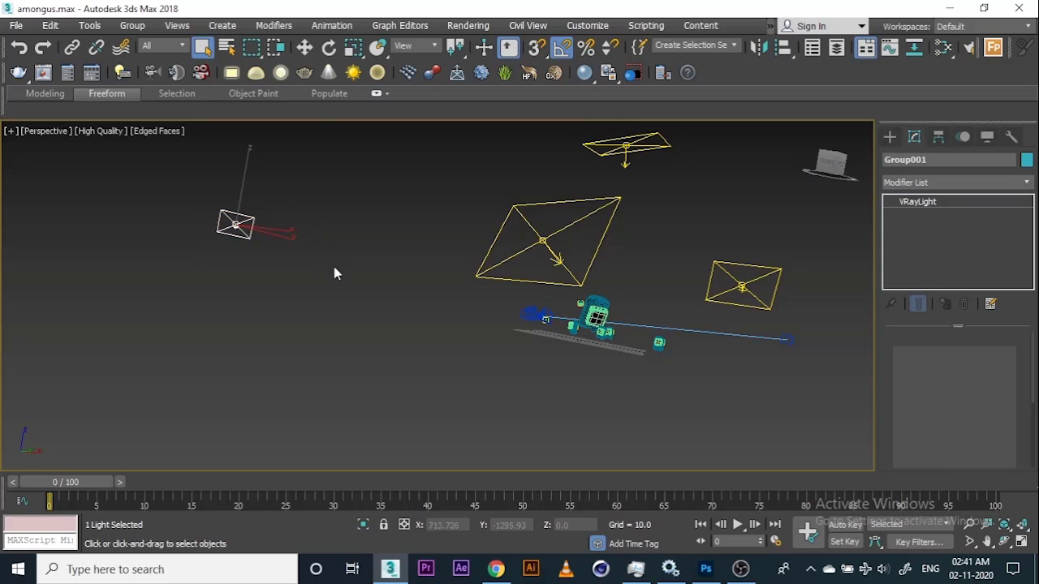
{"action": "left_click_drag", "start_coordinate": [308, 281], "coordinate": [528, 276]}
{"action": "scroll", "coordinate": [527, 273], "scroll_direction": "up", "scroll_amount": 6}
{"action": "left_click_drag", "start_coordinate": [455, 324], "coordinate": [549, 271]}
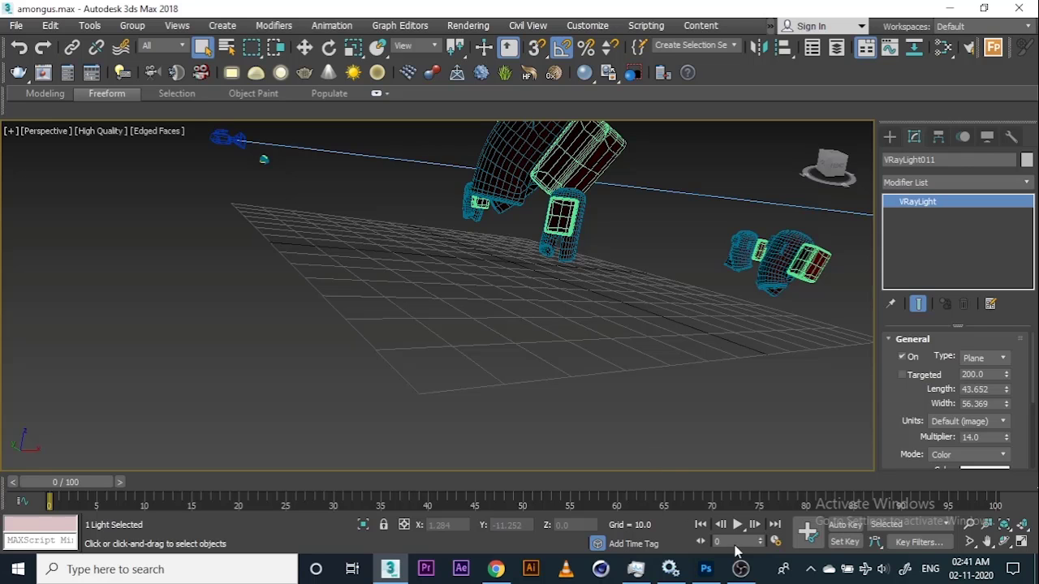
{"action": "key", "text": "z"}
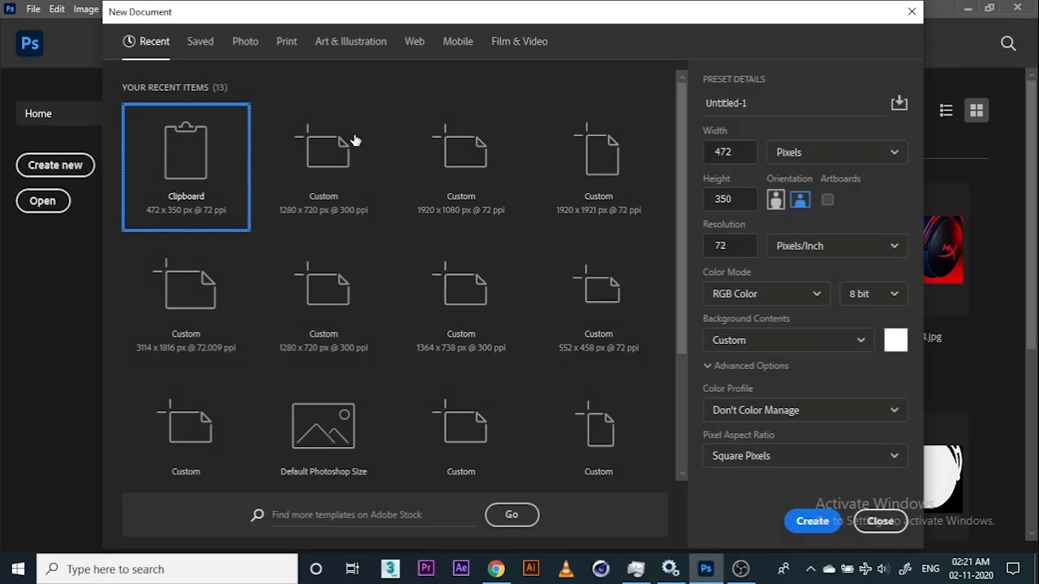
Step: In Photoshop, create a new document 1920 px wide and 1080 px high at 72 pixels/inch
{"action": "double_click", "coordinate": [727, 152]}
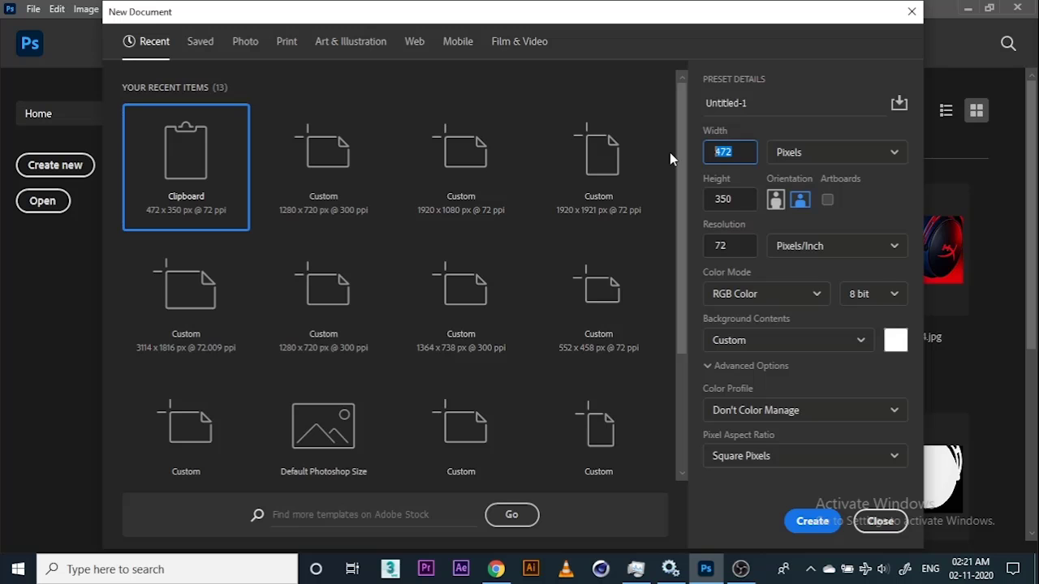
{"action": "type", "text": "1920"}
{"action": "key", "text": "Tab"}
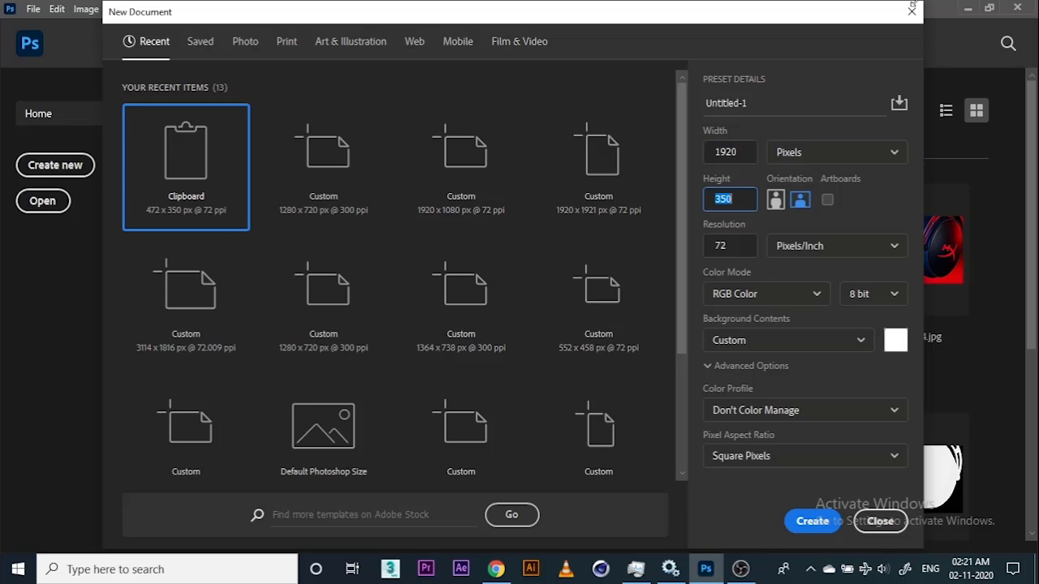
{"action": "key", "text": "Return"}
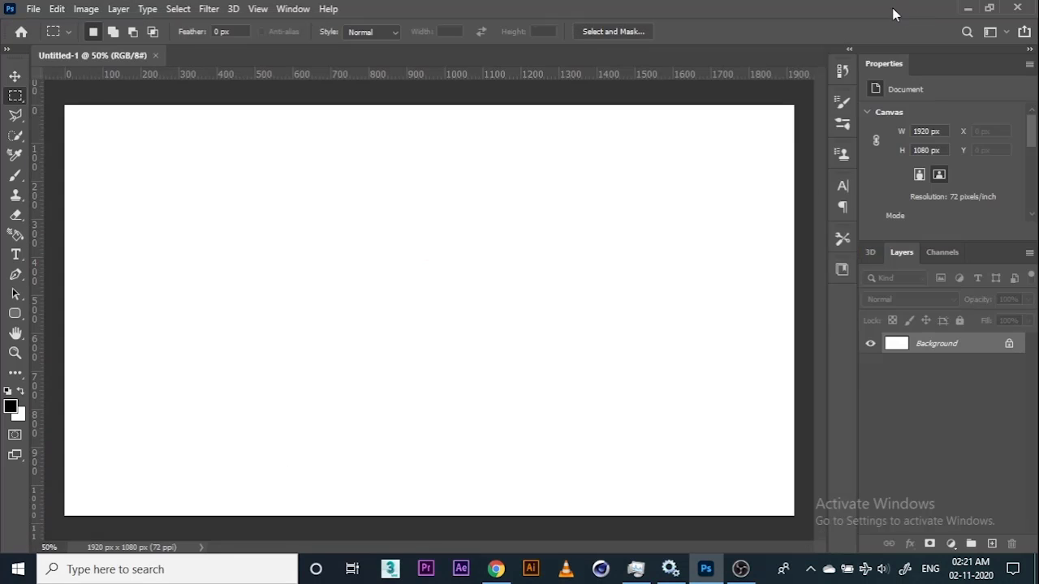
Step: Open the images 41iU9pKyiXL.jpg and iss061e110433.jpg from the Downloads folder
{"action": "key", "text": "ctrl+o"}
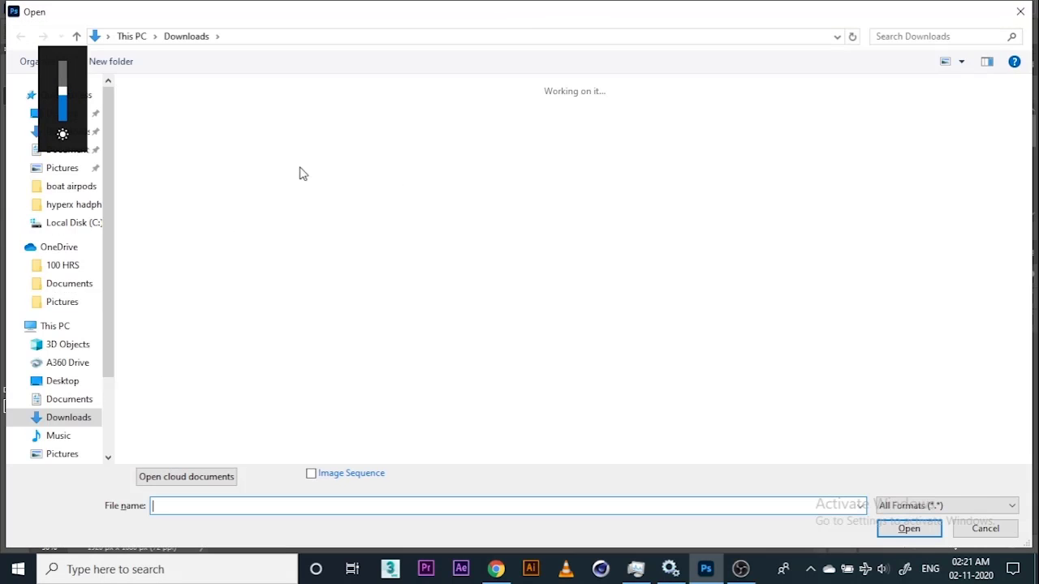
{"action": "left_click", "coordinate": [275, 167]}
{"action": "left_click_drag", "start_coordinate": [396, 180], "coordinate": [162, 154]}
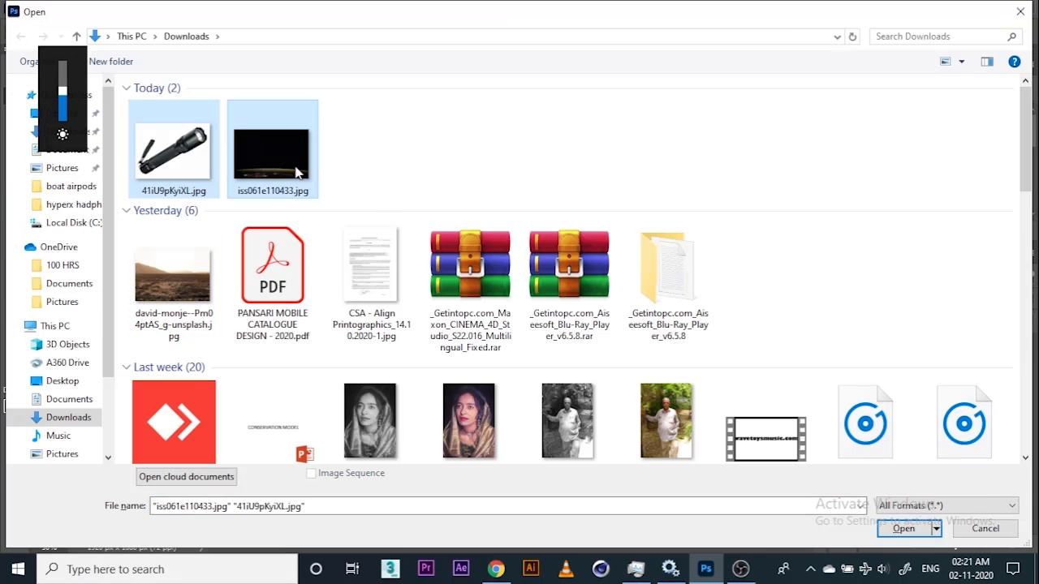
{"action": "left_click", "coordinate": [903, 529]}
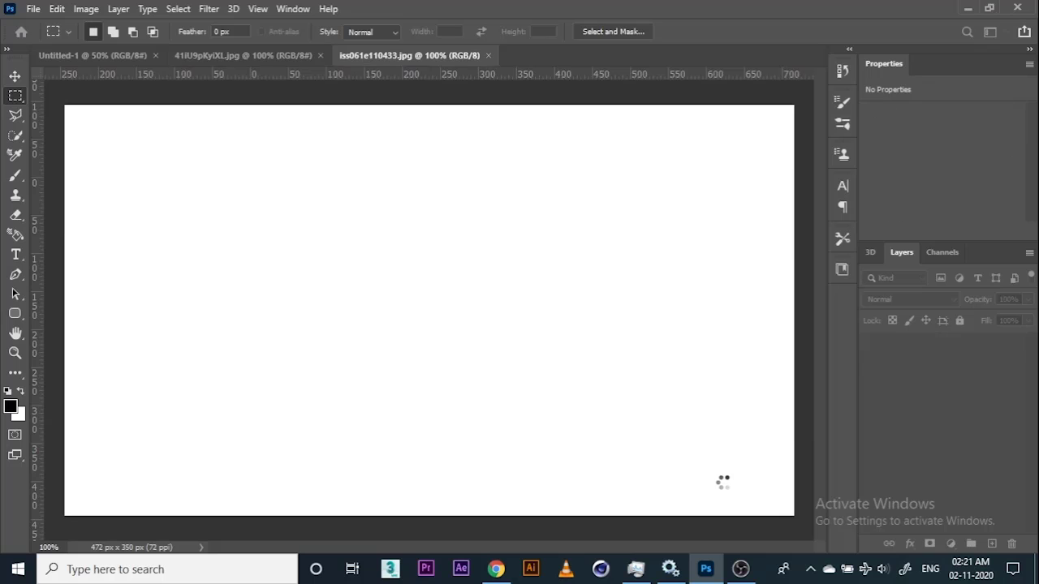
{"action": "key", "text": "ctrl+o"}
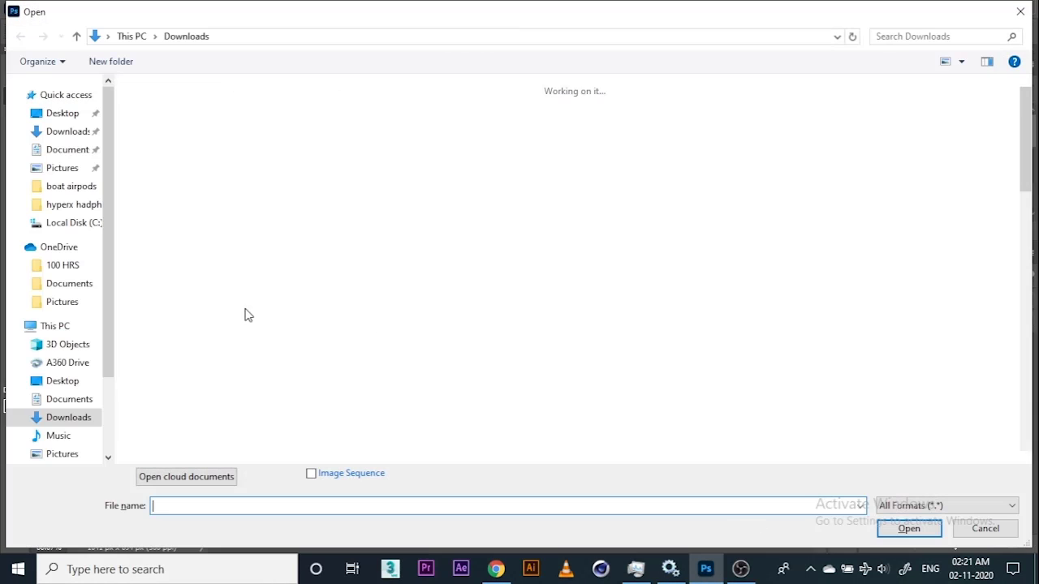
{"action": "left_click", "coordinate": [71, 136]}
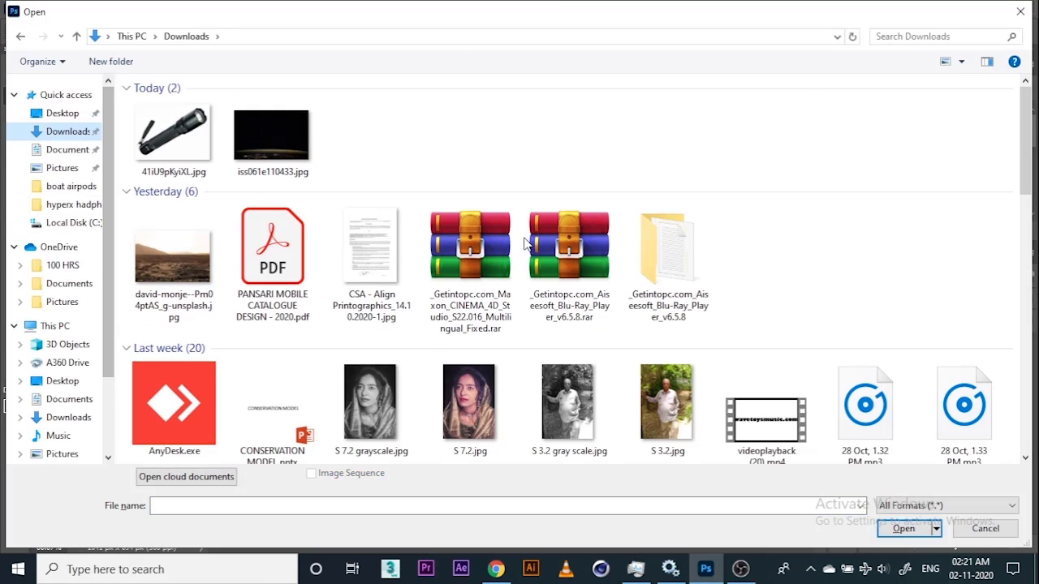
{"action": "scroll", "coordinate": [508, 297], "scroll_direction": "down", "scroll_amount": 10}
{"action": "scroll", "coordinate": [421, 152], "scroll_direction": "up", "scroll_amount": 15}
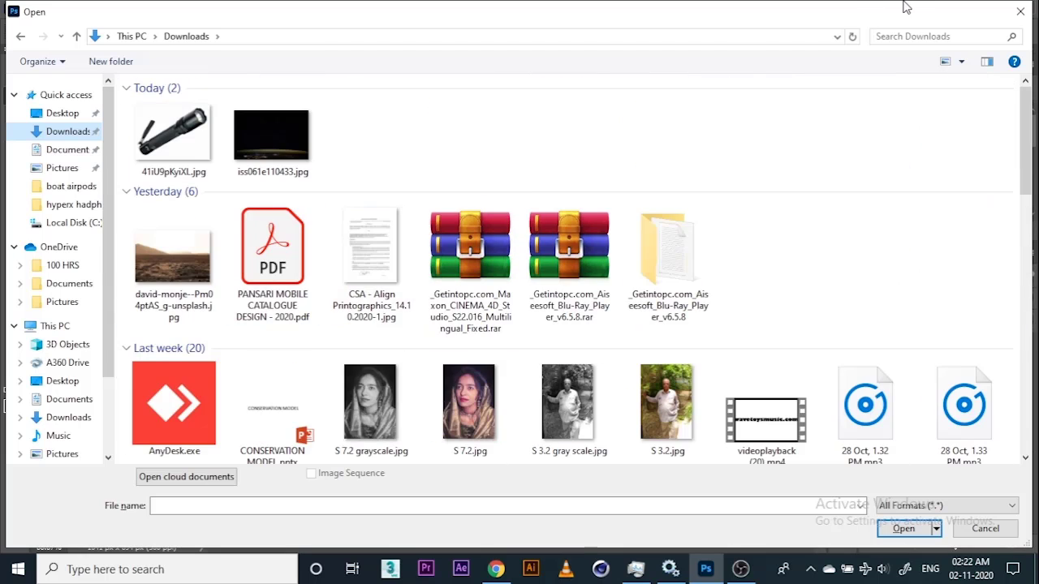
{"action": "left_click", "coordinate": [1020, 12]}
{"action": "key", "text": "ctrl+v"}
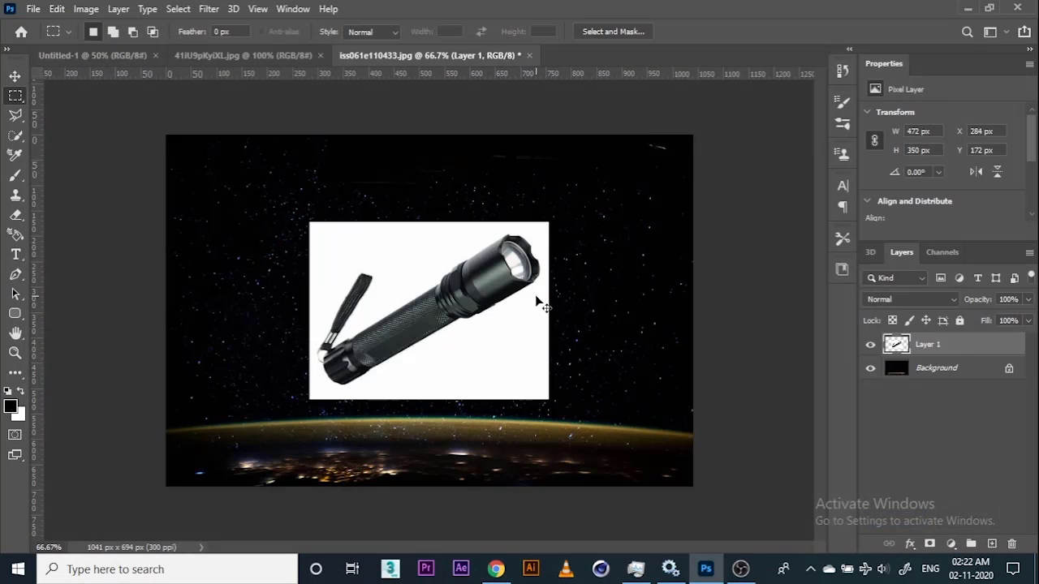
{"action": "key", "text": "ctrl+z"}
Step: Open the render amongus.png from the mongus folder on the F: drive
{"action": "left_click", "coordinate": [113, 56]}
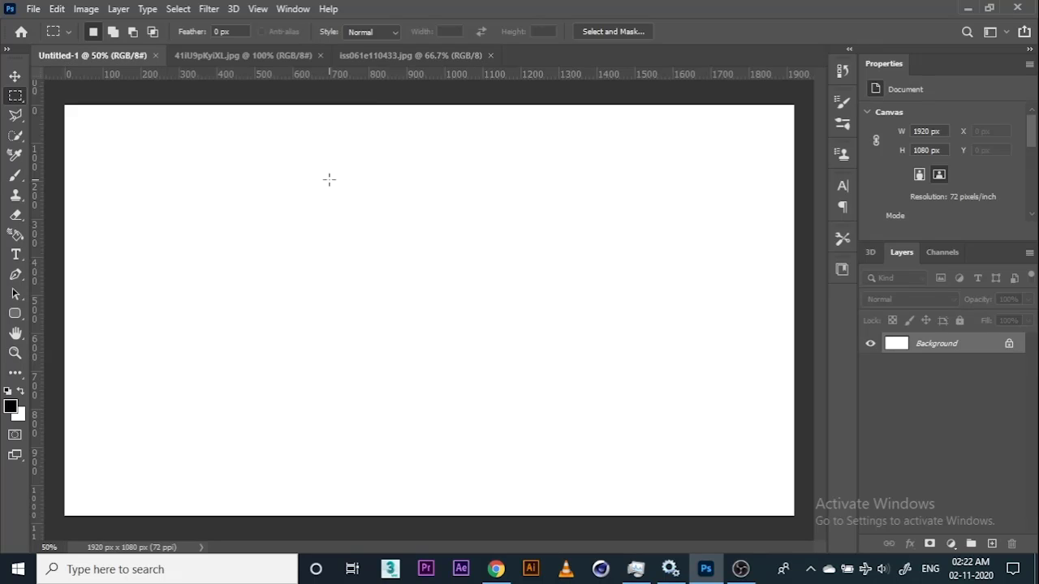
{"action": "key", "text": "ctrl+o"}
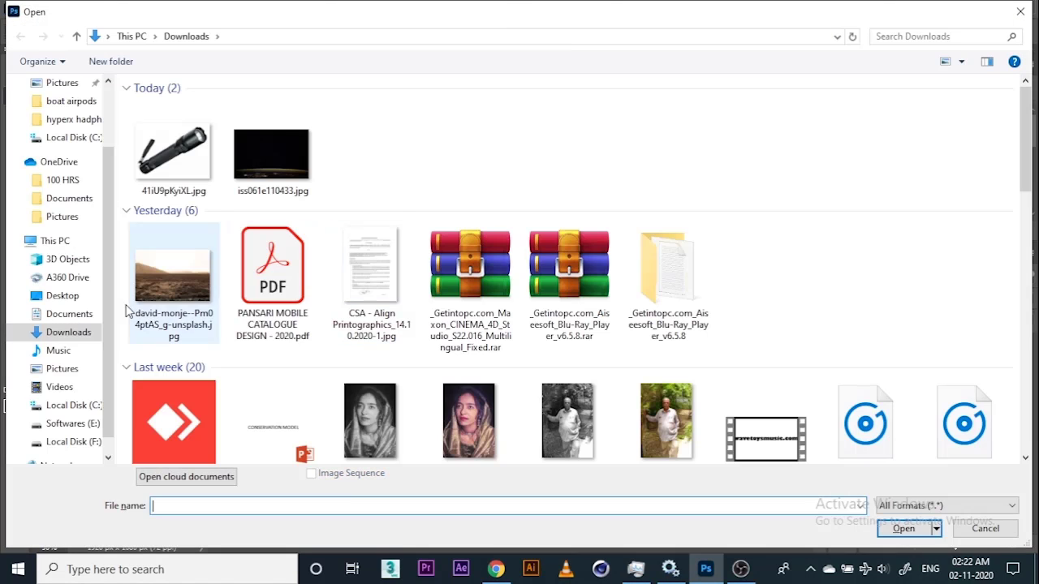
{"action": "left_click", "coordinate": [55, 240]}
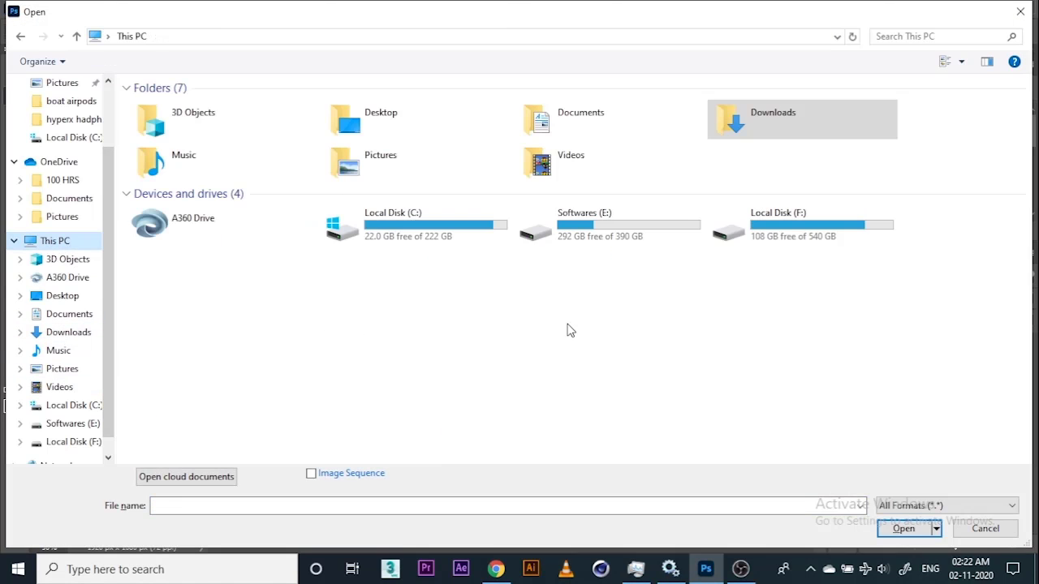
{"action": "double_click", "coordinate": [767, 241]}
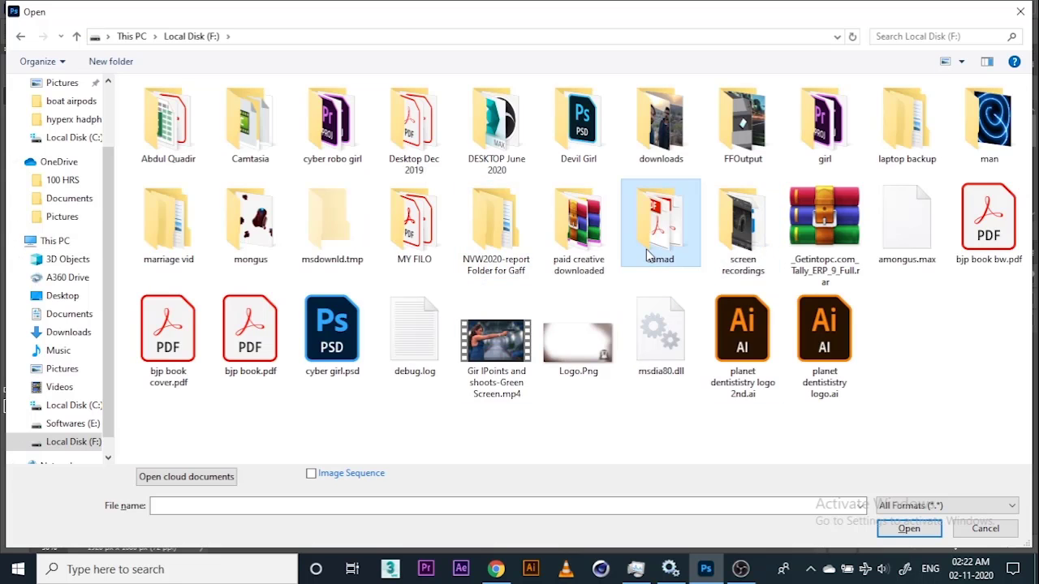
{"action": "left_click", "coordinate": [667, 359]}
{"action": "type", "text": "amongus.max"}
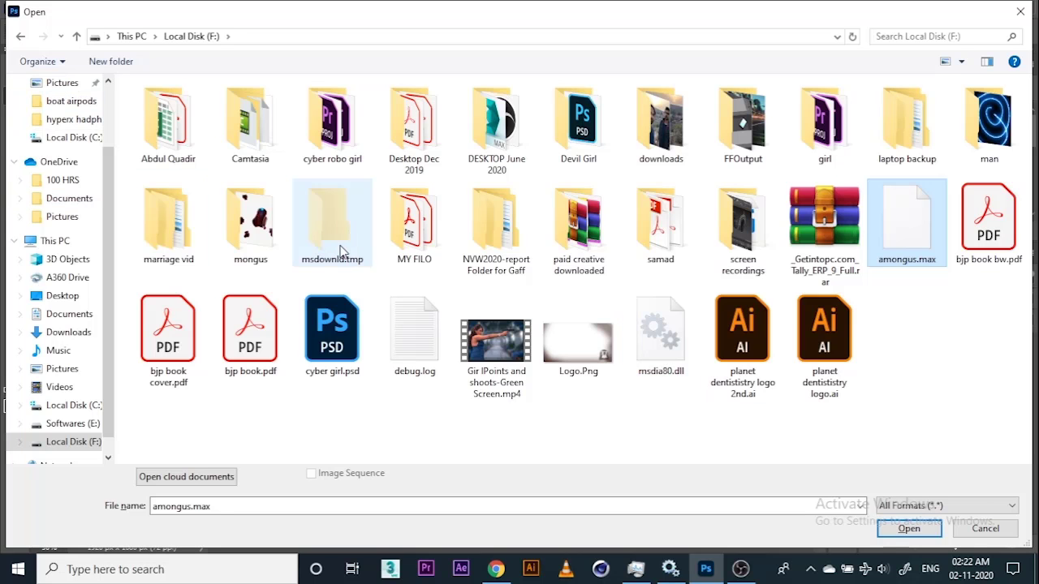
{"action": "double_click", "coordinate": [276, 230]}
{"action": "double_click", "coordinate": [179, 139]}
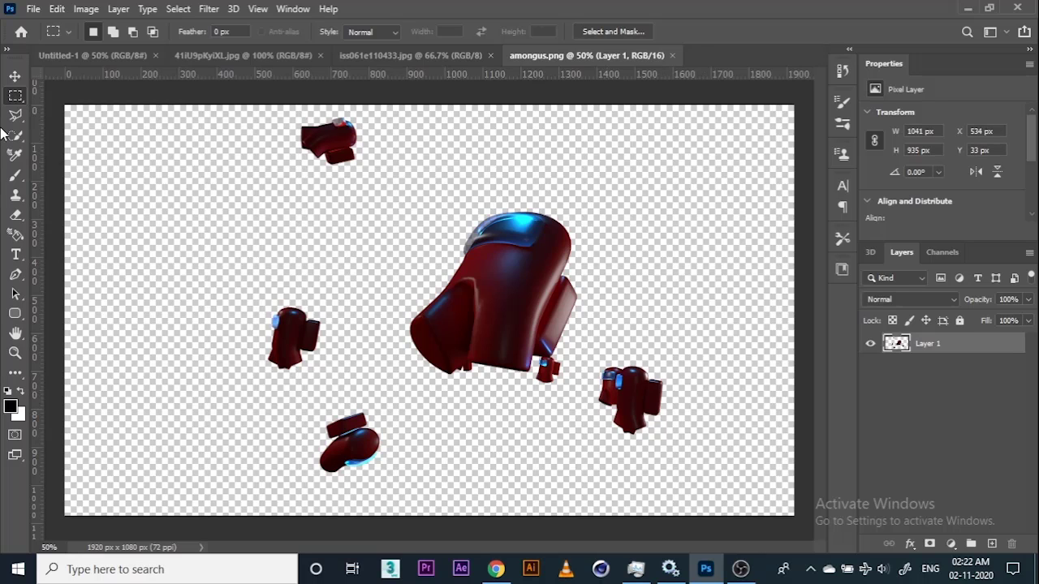
Step: Place the UFO picture, scaled to 262.22%, flush with the upper edge of the Untitled-1 canvas and apply the transform
{"action": "left_click", "coordinate": [15, 76]}
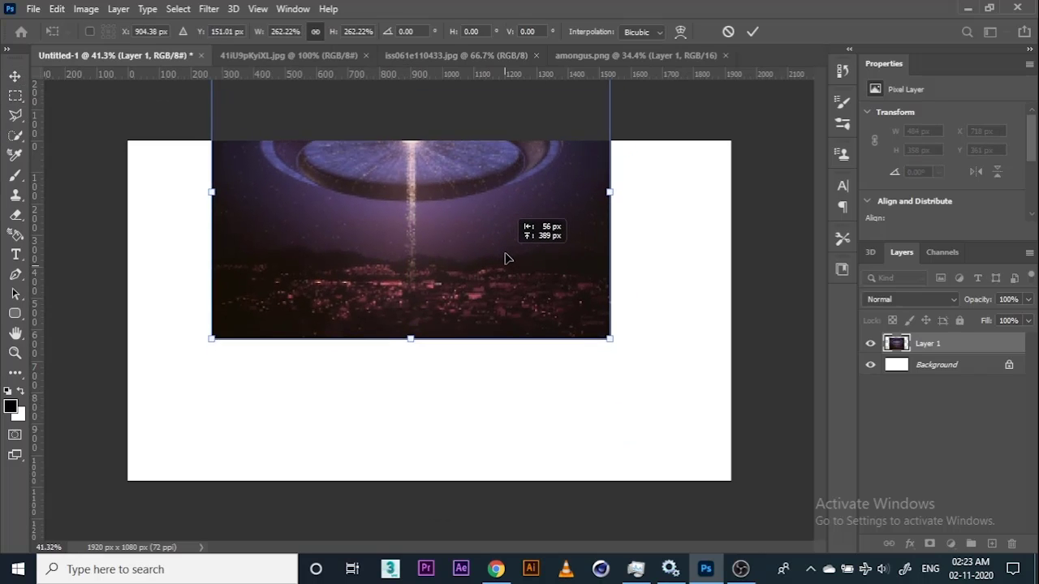
{"action": "left_click_drag", "start_coordinate": [505, 258], "coordinate": [508, 235]}
{"action": "left_click_drag", "start_coordinate": [409, 211], "coordinate": [409, 334]}
{"action": "left_click", "coordinate": [752, 31]}
Step: Trace the UFO's upper rim from its left end to its right end with a curved Pen tool path
{"action": "scroll", "coordinate": [430, 219], "scroll_direction": "up", "scroll_amount": 2}
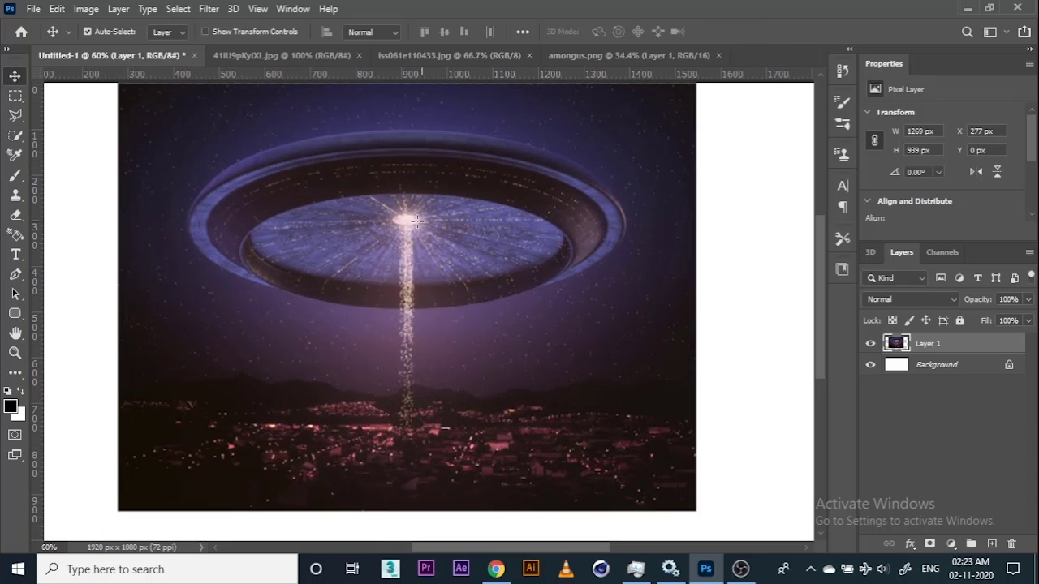
{"action": "key", "text": "m"}
{"action": "scroll", "coordinate": [273, 183], "scroll_direction": "up", "scroll_amount": 3}
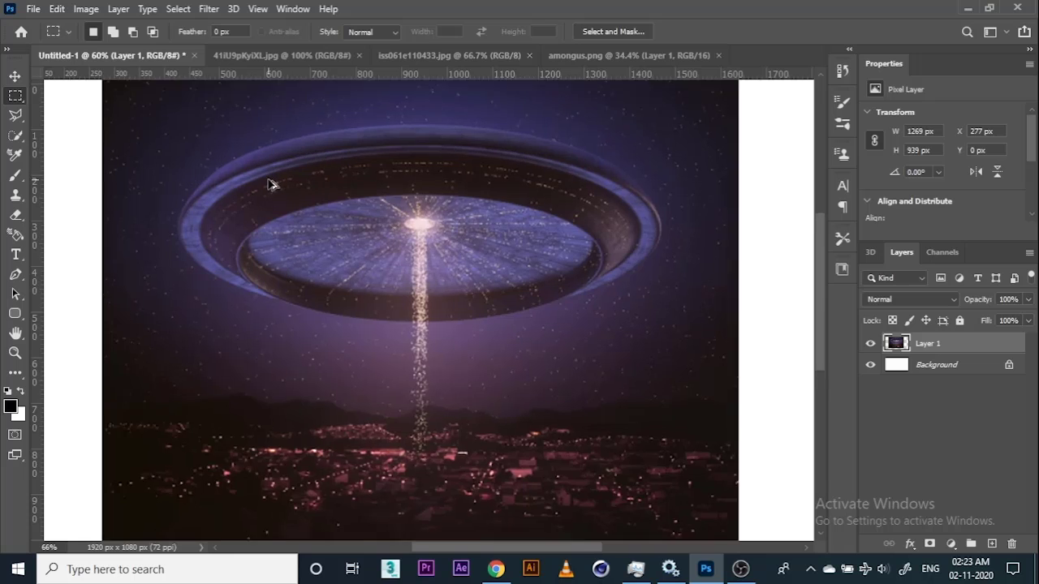
{"action": "scroll", "coordinate": [230, 268], "scroll_direction": "up", "scroll_amount": 1}
{"action": "key", "text": "p"}
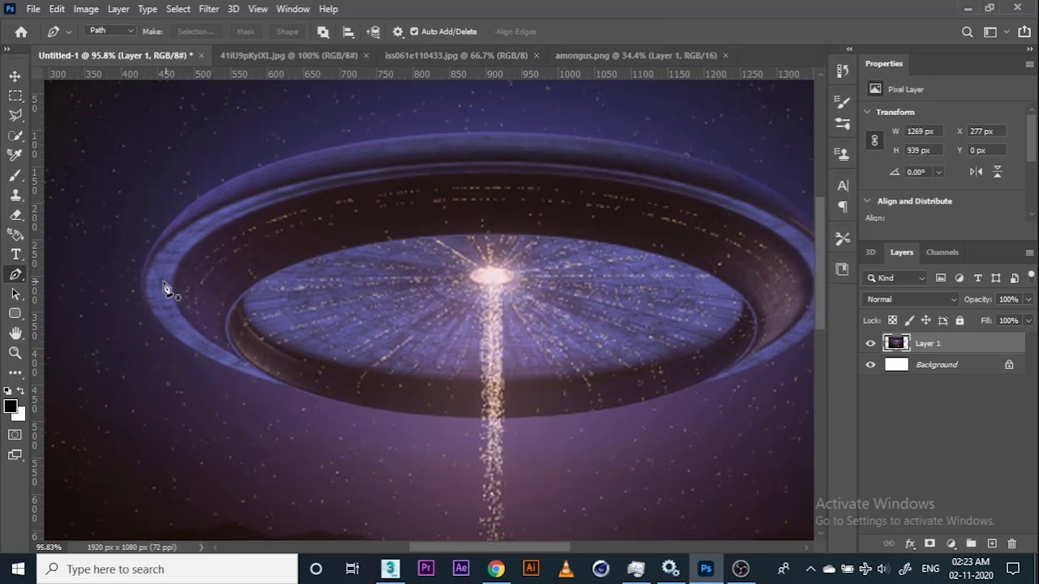
{"action": "left_click", "coordinate": [140, 278]}
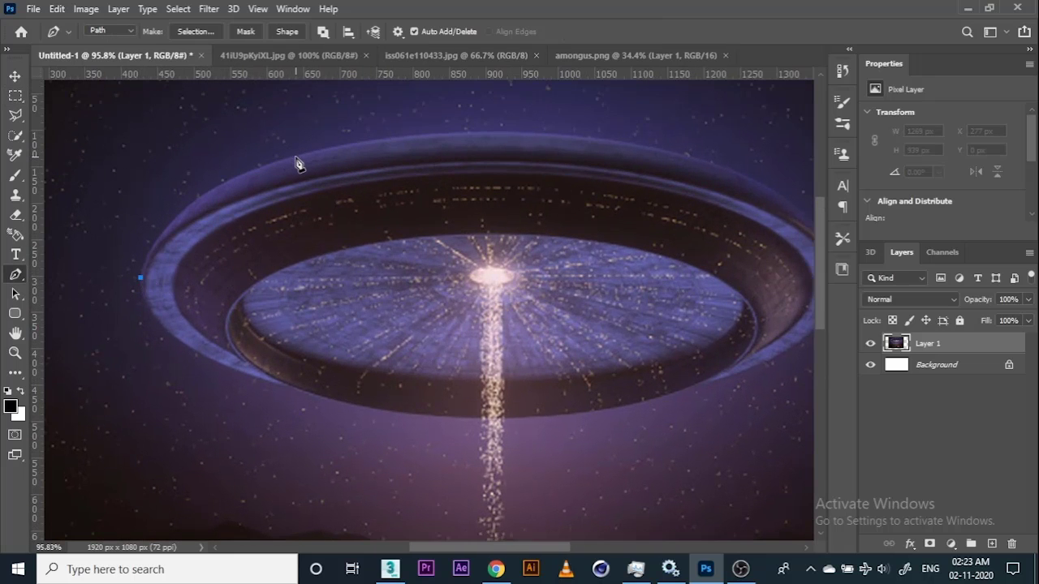
{"action": "left_click_drag", "start_coordinate": [392, 139], "coordinate": [433, 128]}
{"action": "left_click_drag", "start_coordinate": [621, 142], "coordinate": [451, 163]}
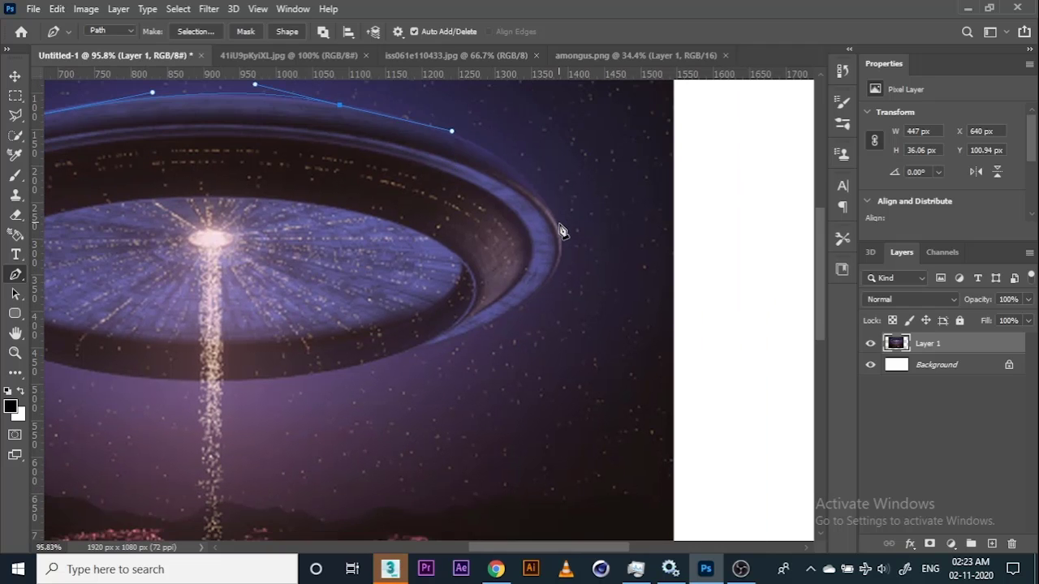
{"action": "left_click_drag", "start_coordinate": [558, 230], "coordinate": [562, 251]}
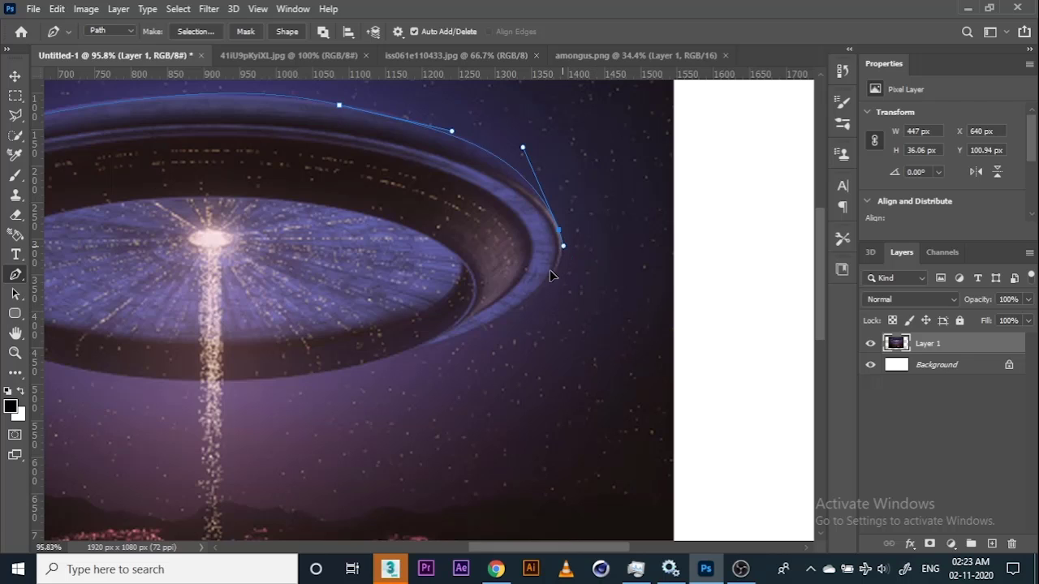
Step: Continue the Pen path along the UFO's lower rim and close it at its starting anchor point
{"action": "left_click_drag", "start_coordinate": [420, 348], "coordinate": [541, 354]}
{"action": "left_click_drag", "start_coordinate": [289, 359], "coordinate": [249, 352]}
{"action": "left_click", "coordinate": [199, 337]}
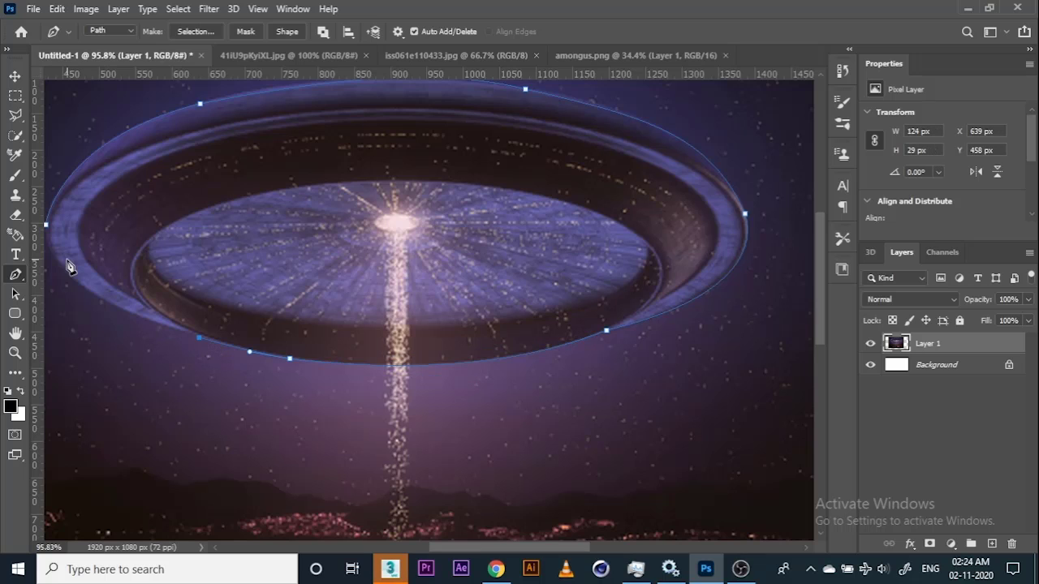
{"action": "left_click_drag", "start_coordinate": [67, 273], "coordinate": [57, 236]}
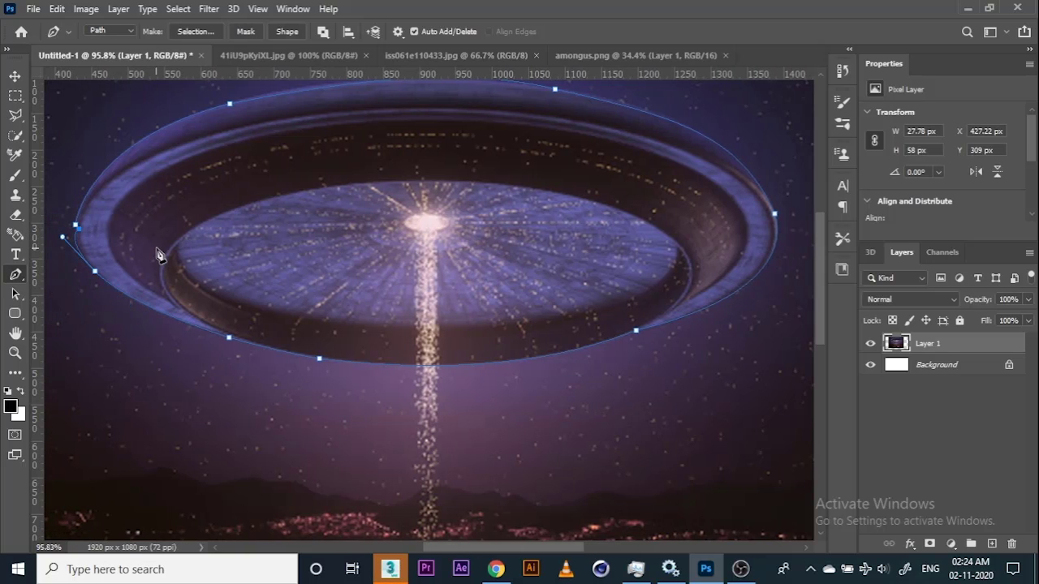
{"action": "scroll", "coordinate": [81, 235], "scroll_direction": "up", "scroll_amount": 3}
{"action": "left_click", "coordinate": [112, 220]}
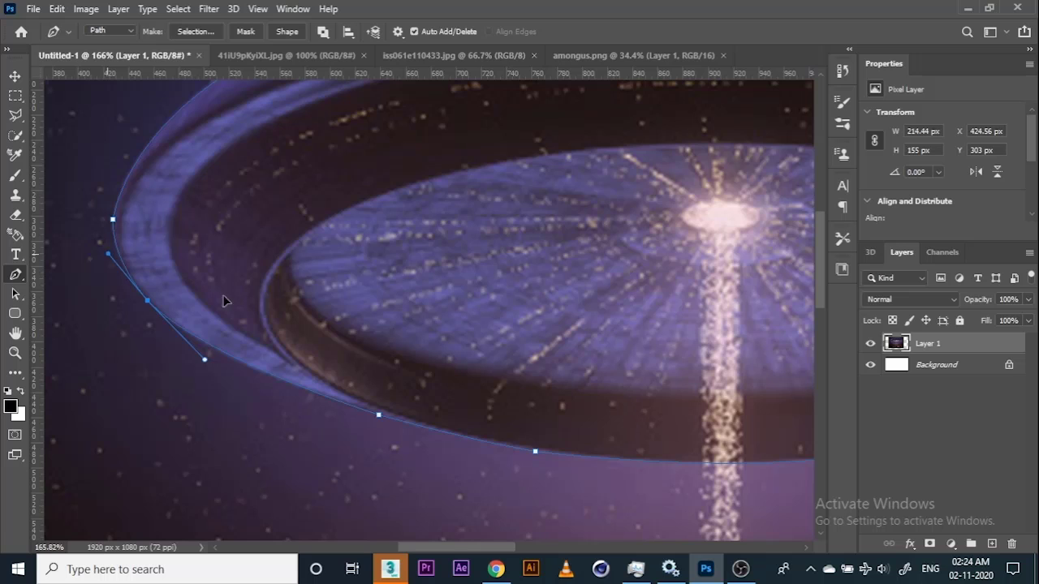
Step: Convert the closed UFO path into a selection and mask Layer 1 with it
{"action": "scroll", "coordinate": [225, 302], "scroll_direction": "down", "scroll_amount": 3}
{"action": "right_click", "coordinate": [522, 220]}
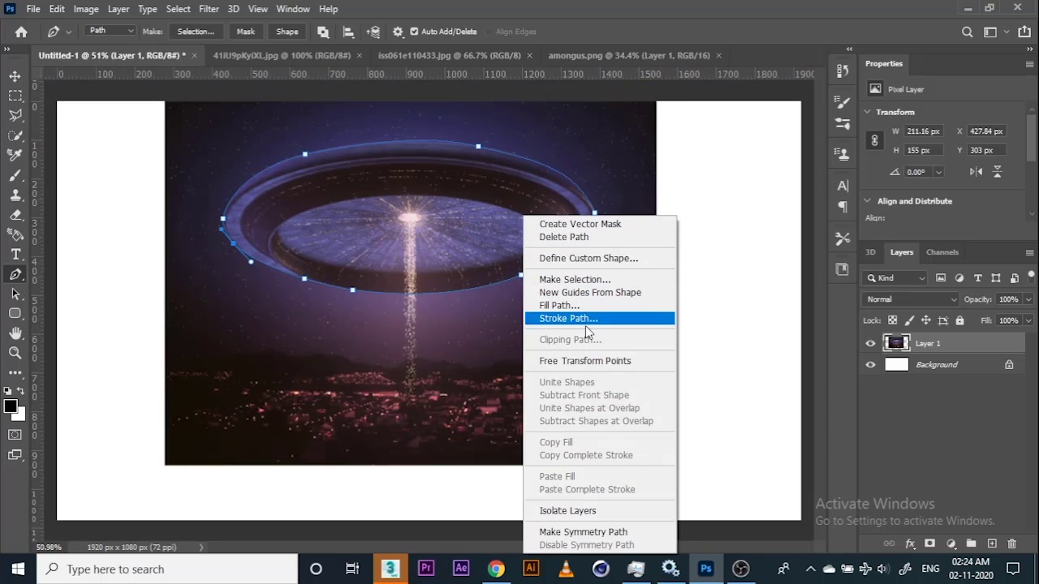
{"action": "left_click", "coordinate": [579, 279]}
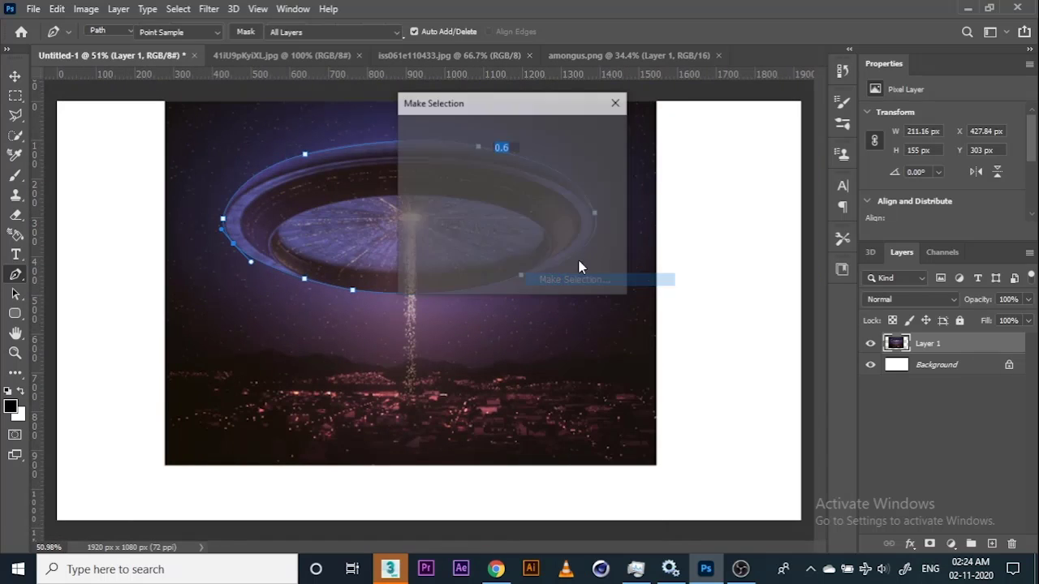
{"action": "left_click", "coordinate": [596, 137]}
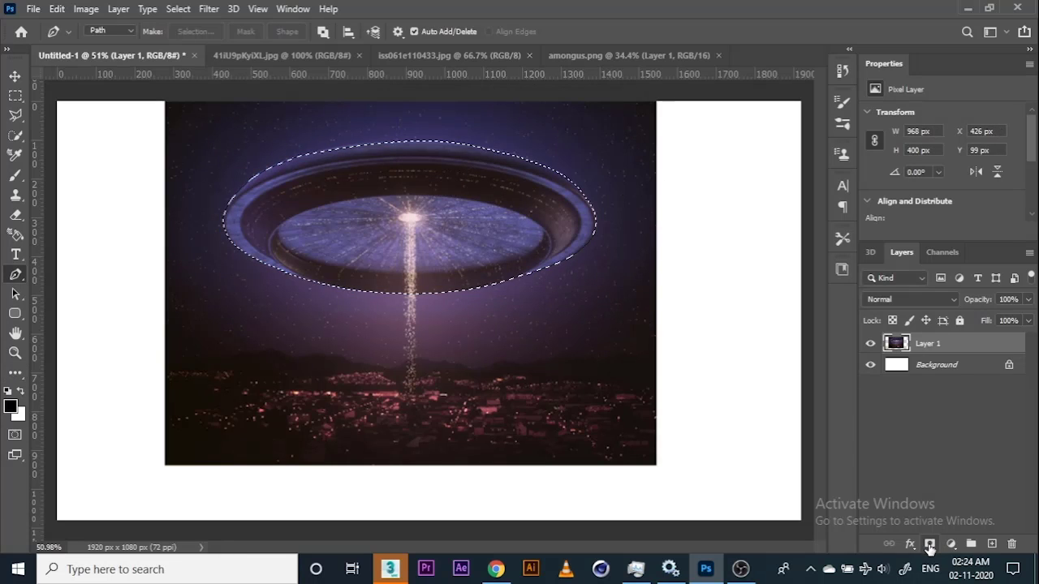
{"action": "left_click", "coordinate": [929, 544]}
Step: Scale the masked UFO to 131.44%, raise it until the canvas's upper edge cuts its upper rim, and apply the transform
{"action": "scroll", "coordinate": [422, 312], "scroll_direction": "down", "scroll_amount": 1}
{"action": "scroll", "coordinate": [422, 312], "scroll_direction": "down", "scroll_amount": 2}
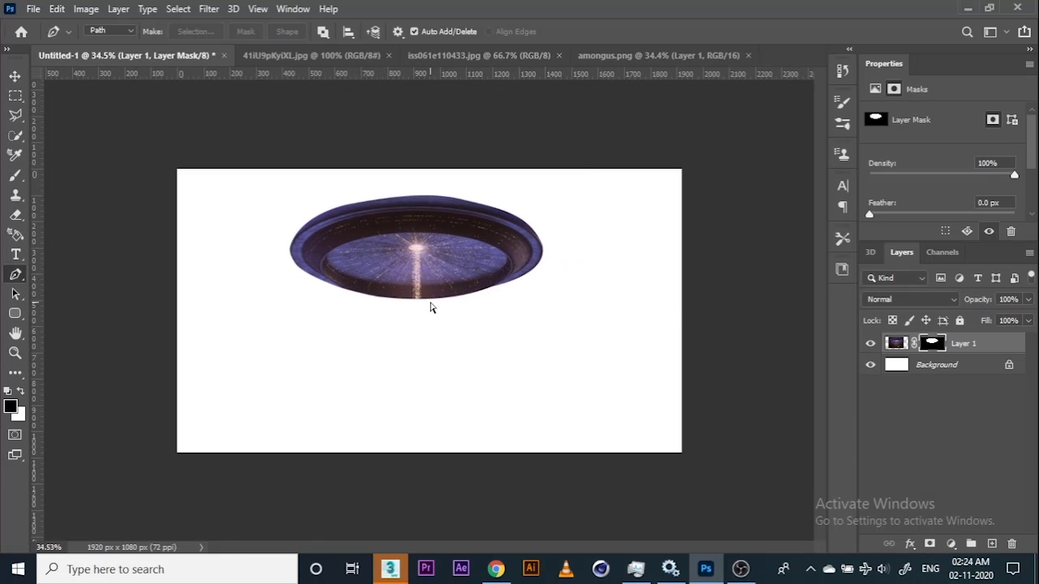
{"action": "key", "text": "ctrl+t"}
{"action": "left_click_drag", "start_coordinate": [585, 291], "coordinate": [635, 305]}
{"action": "left_click_drag", "start_coordinate": [549, 318], "coordinate": [549, 272]}
{"action": "key", "text": "p"}
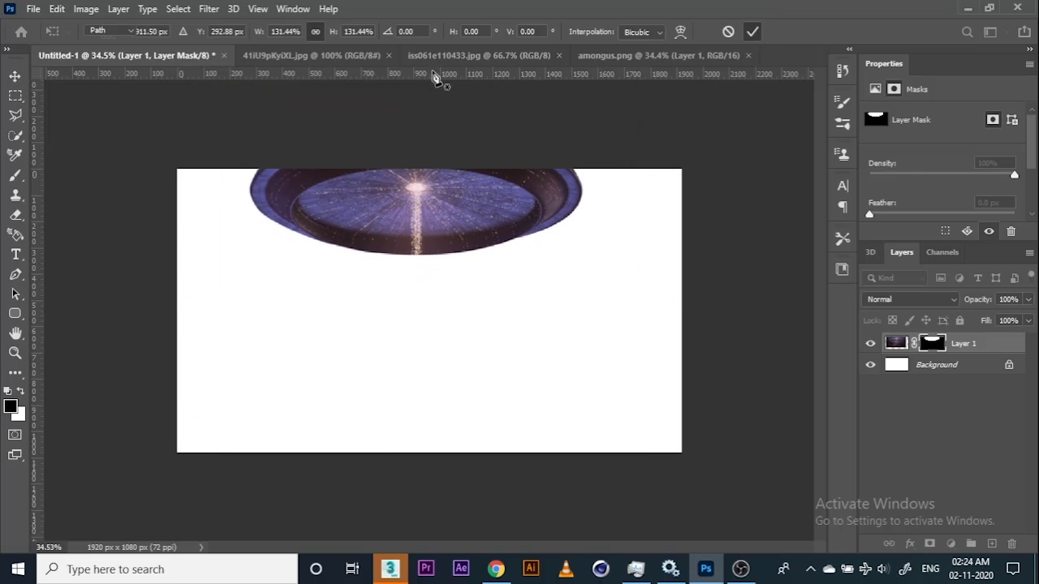
Step: Copy the whole iss061e110433.jpg picture into Untitled-1 and place its layer beneath the UFO layer
{"action": "left_click", "coordinate": [448, 54]}
{"action": "key", "text": "m"}
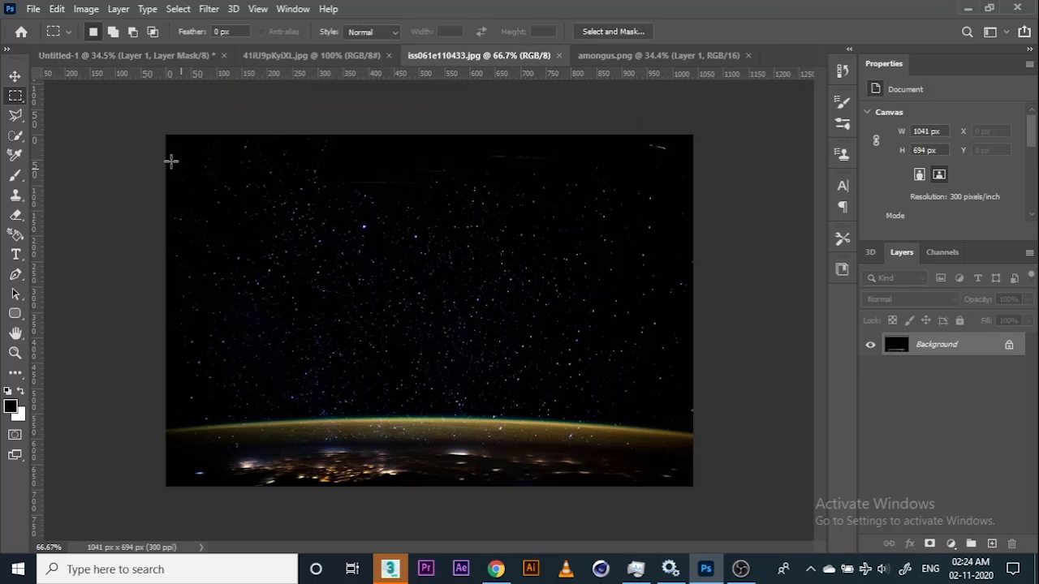
{"action": "left_click_drag", "start_coordinate": [147, 128], "coordinate": [820, 503]}
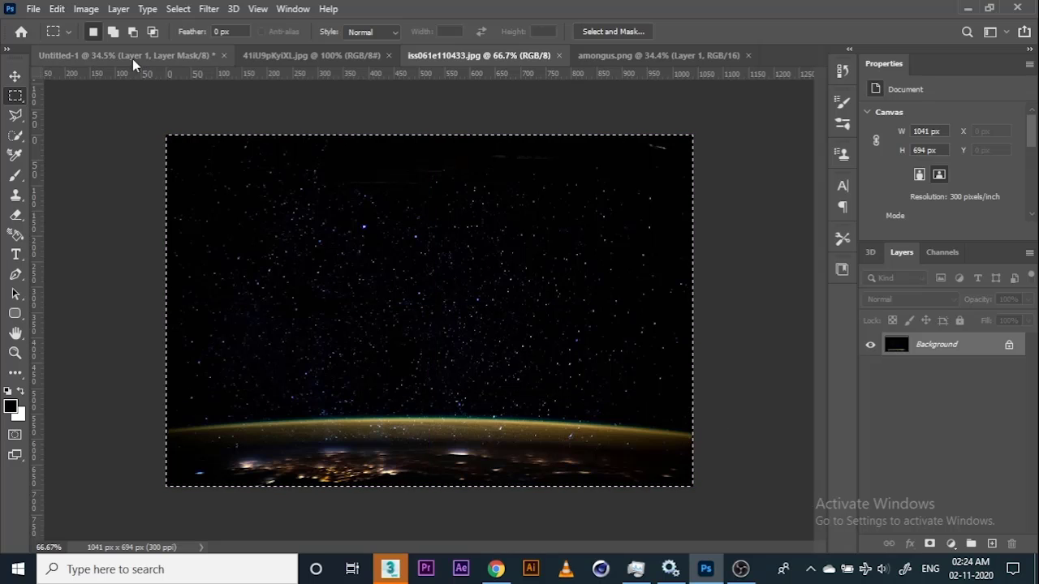
{"action": "key", "text": "ctrl+v"}
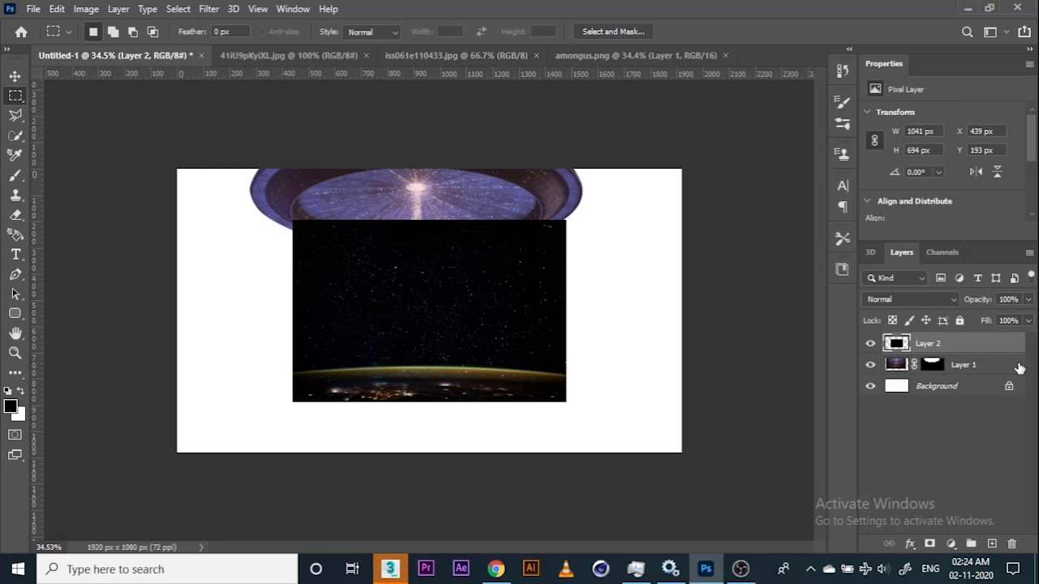
{"action": "left_click_drag", "start_coordinate": [964, 350], "coordinate": [959, 380]}
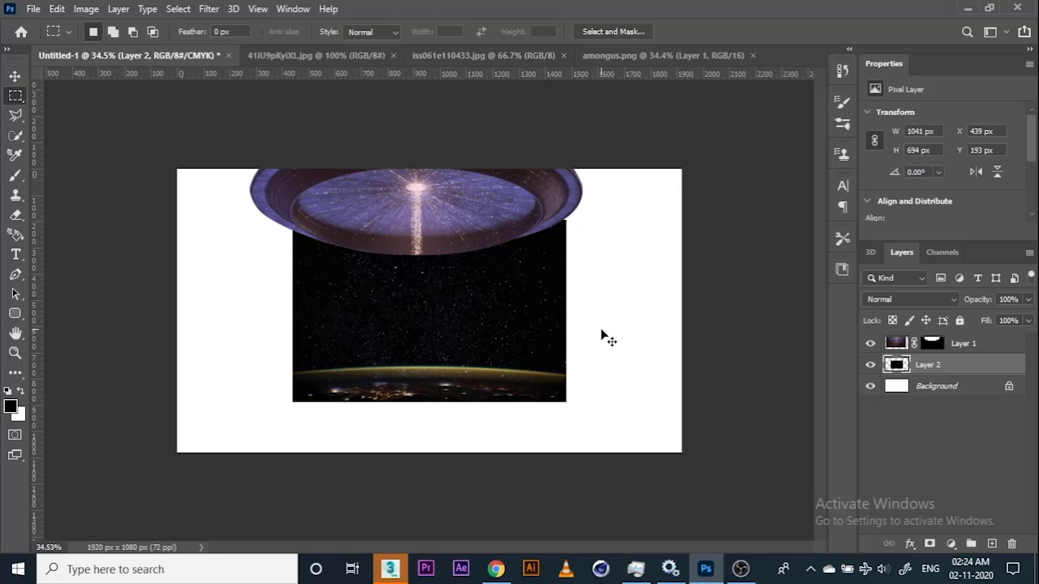
Step: Scale the starry space picture to 220% so it covers the canvas, apply the transform and activate the Crop tool
{"action": "key", "text": "ctrl+t"}
{"action": "left_click_drag", "start_coordinate": [565, 323], "coordinate": [716, 311]}
{"action": "left_click_drag", "start_coordinate": [656, 402], "coordinate": [656, 441]}
{"action": "left_click_drag", "start_coordinate": [720, 340], "coordinate": [730, 345]}
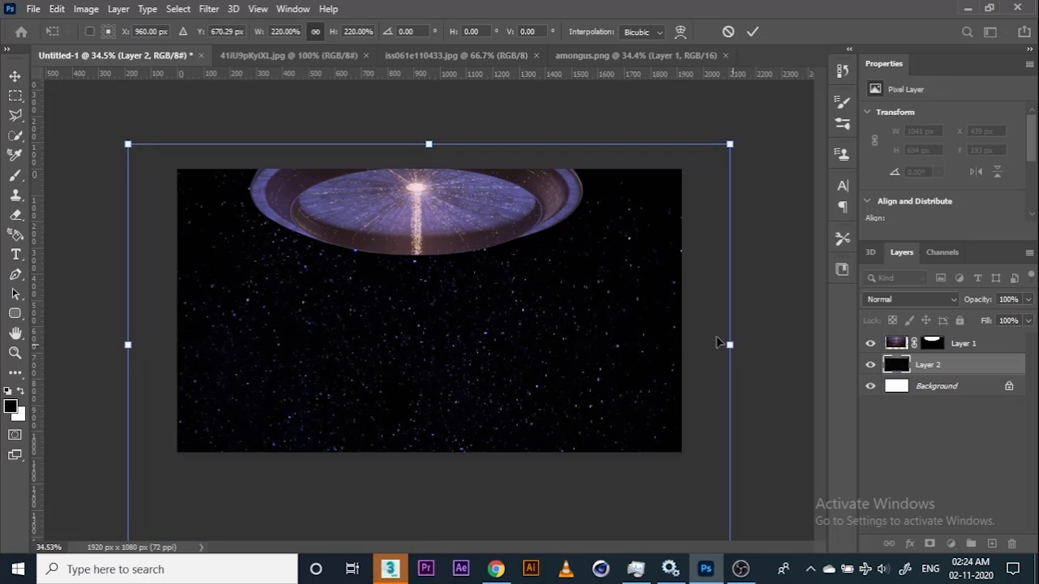
{"action": "left_click", "coordinate": [753, 31]}
{"action": "key", "text": "c"}
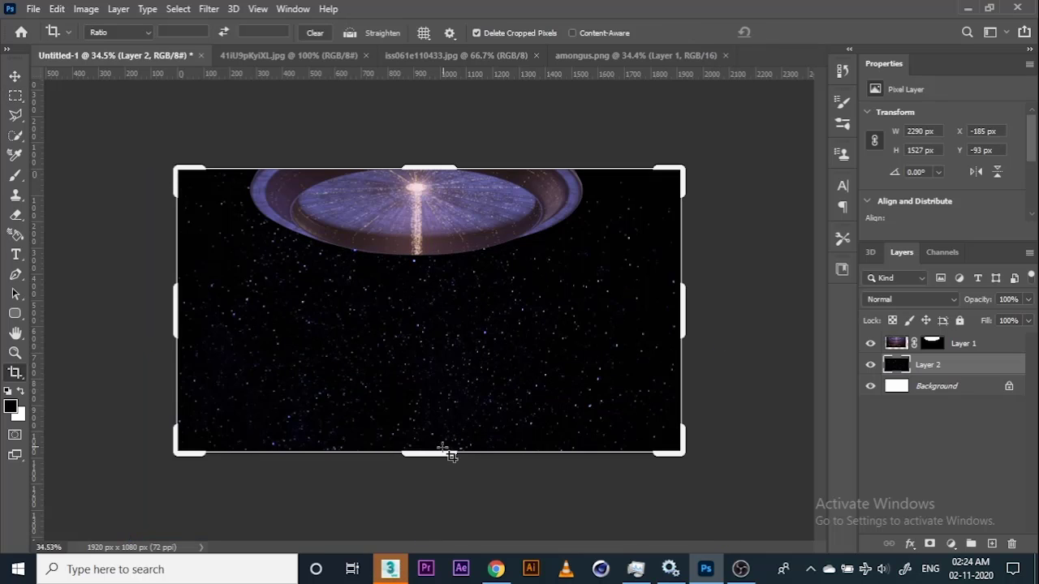
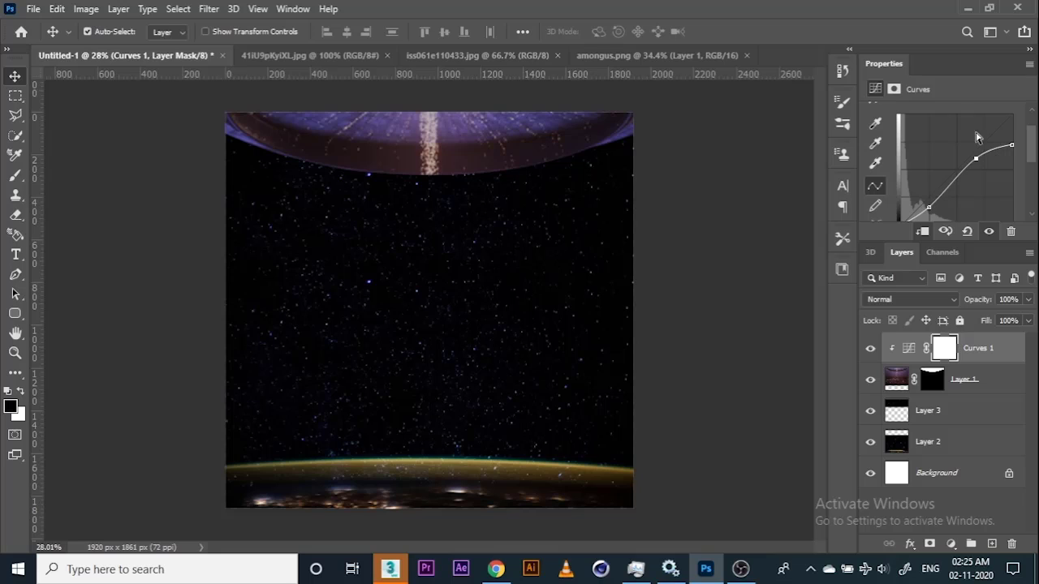
Step: Switch the Curves 1 adjustment clipped to the UFO layer to its Blue channel
{"action": "scroll", "coordinate": [976, 138], "scroll_direction": "up", "scroll_amount": 3}
{"action": "left_click", "coordinate": [937, 135]}
{"action": "left_click", "coordinate": [939, 183]}
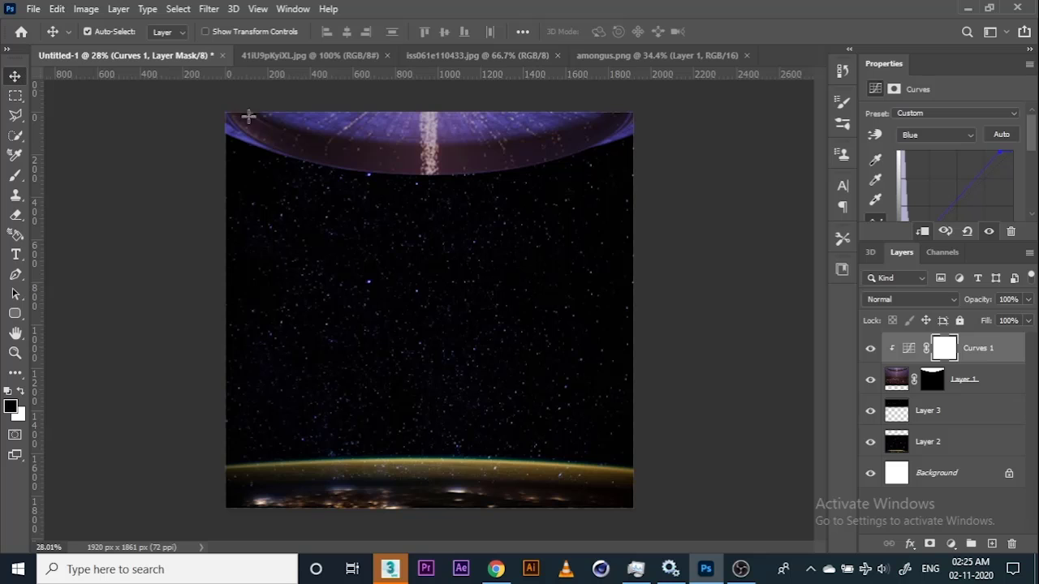
Step: Close the iss061e110433.jpg document
{"action": "left_click", "coordinate": [352, 56]}
{"action": "left_click", "coordinate": [459, 58]}
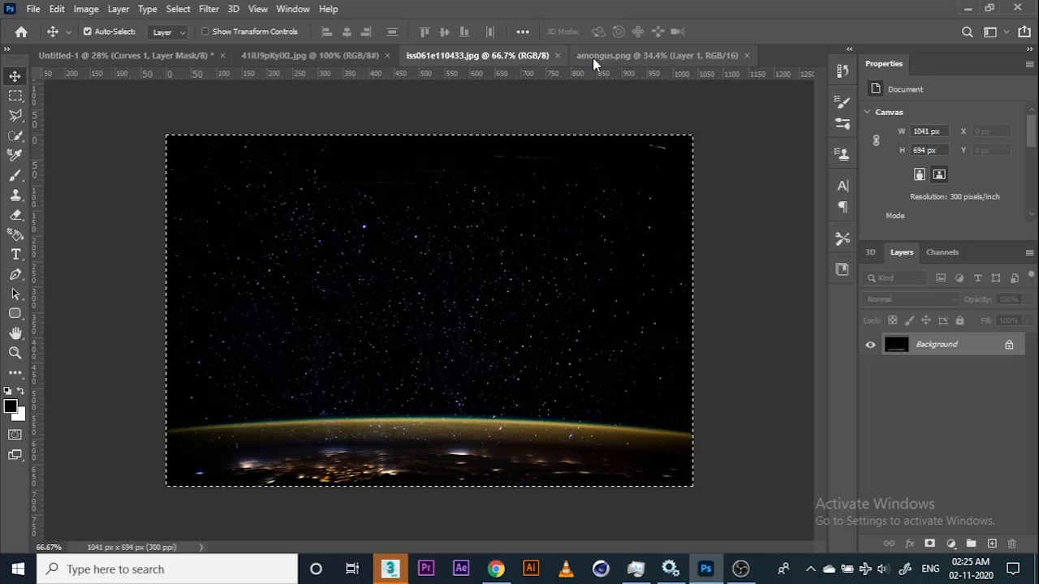
{"action": "left_click", "coordinate": [558, 56]}
Step: Select all the red characters in amongus.png with a rectangular marquee and copy them into Untitled-1 as a new layer
{"action": "left_click", "coordinate": [524, 59]}
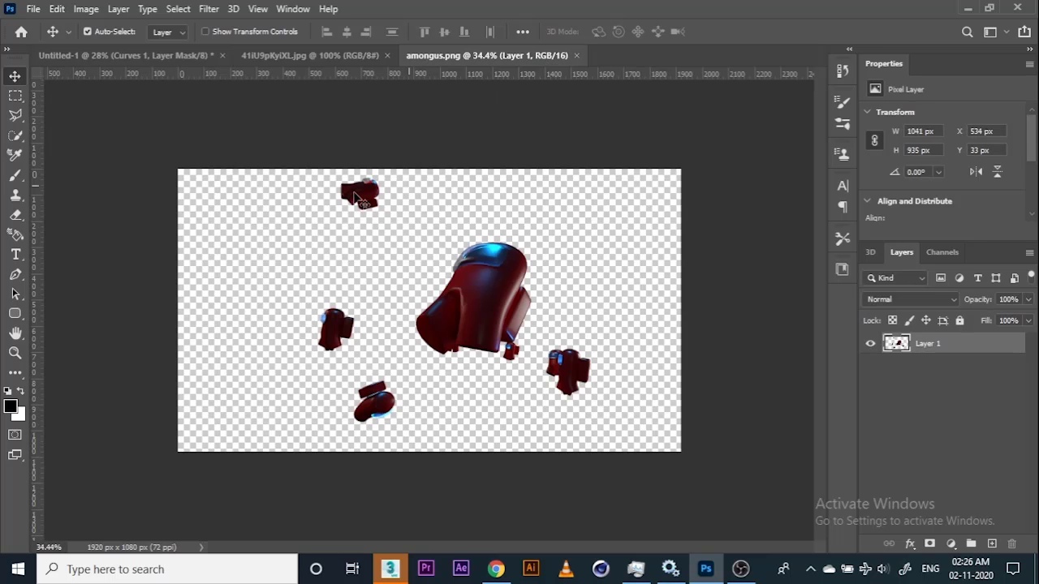
{"action": "left_click", "coordinate": [15, 95]}
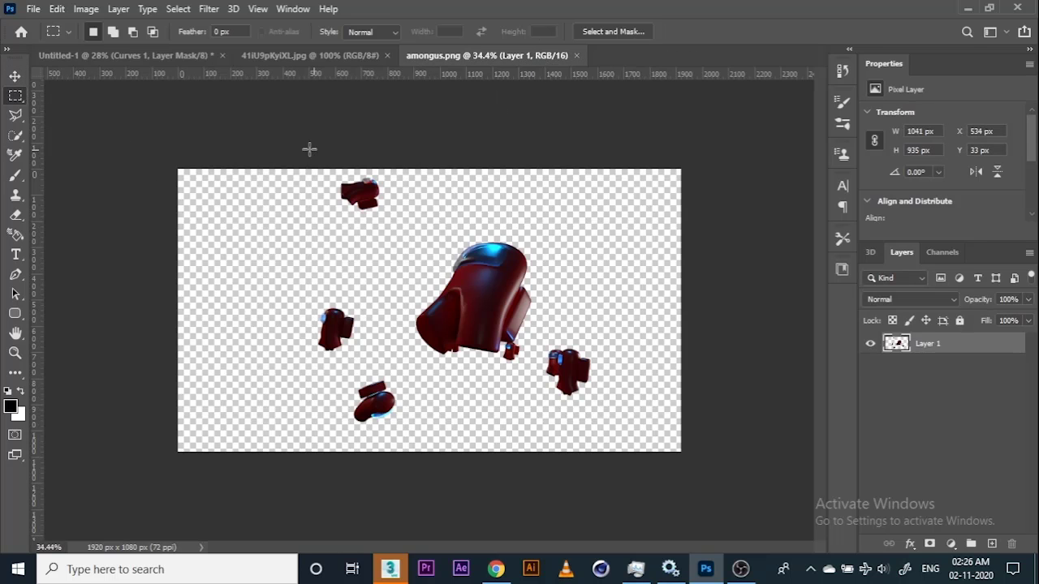
{"action": "left_click_drag", "start_coordinate": [276, 162], "coordinate": [620, 437]}
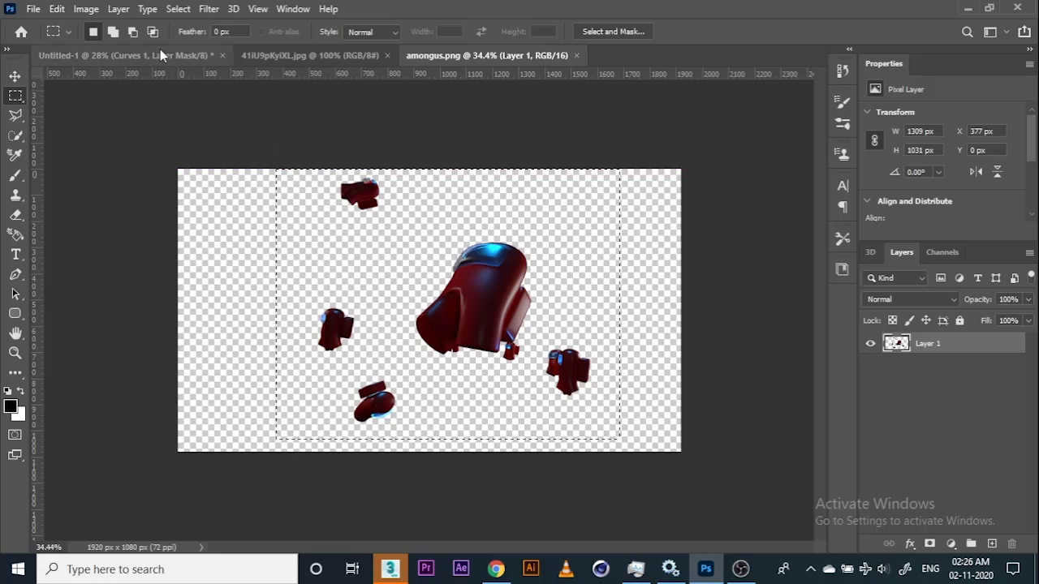
{"action": "left_click", "coordinate": [121, 56]}
{"action": "left_click_drag", "start_coordinate": [536, 357], "coordinate": [519, 354]}
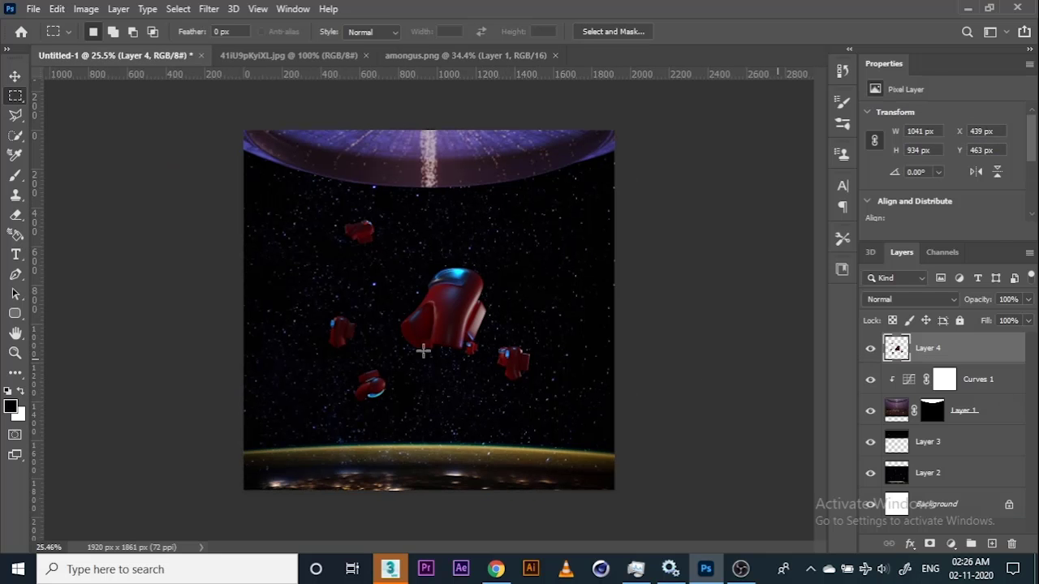
Step: Enlarge the pasted characters and rotate them clockwise to about 1441 by 1705 px overall, then apply the transform
{"action": "key", "text": "ctrl+t"}
{"action": "left_click_drag", "start_coordinate": [596, 329], "coordinate": [570, 374]}
{"action": "left_click_drag", "start_coordinate": [501, 370], "coordinate": [490, 349]}
{"action": "left_click", "coordinate": [751, 32]}
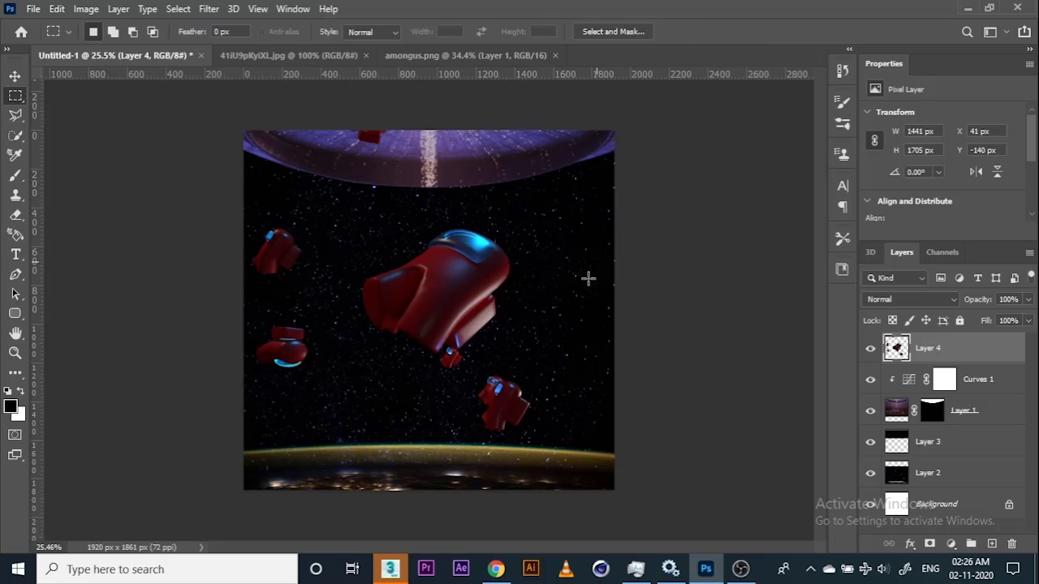
Step: Move the characters down and right, scale them to 94.11% with their bounds flush with the canvas's upper edge, and apply the transform
{"action": "left_click_drag", "start_coordinate": [433, 307], "coordinate": [446, 324]}
{"action": "key", "text": "ctrl+t"}
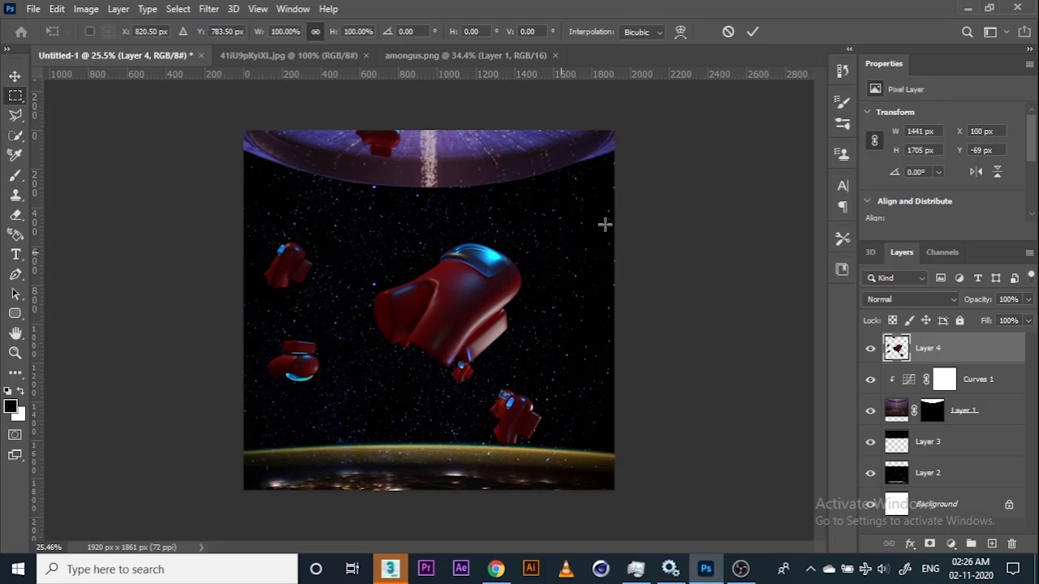
{"action": "left_click_drag", "start_coordinate": [541, 117], "coordinate": [524, 134]}
{"action": "left_click_drag", "start_coordinate": [501, 234], "coordinate": [512, 229]}
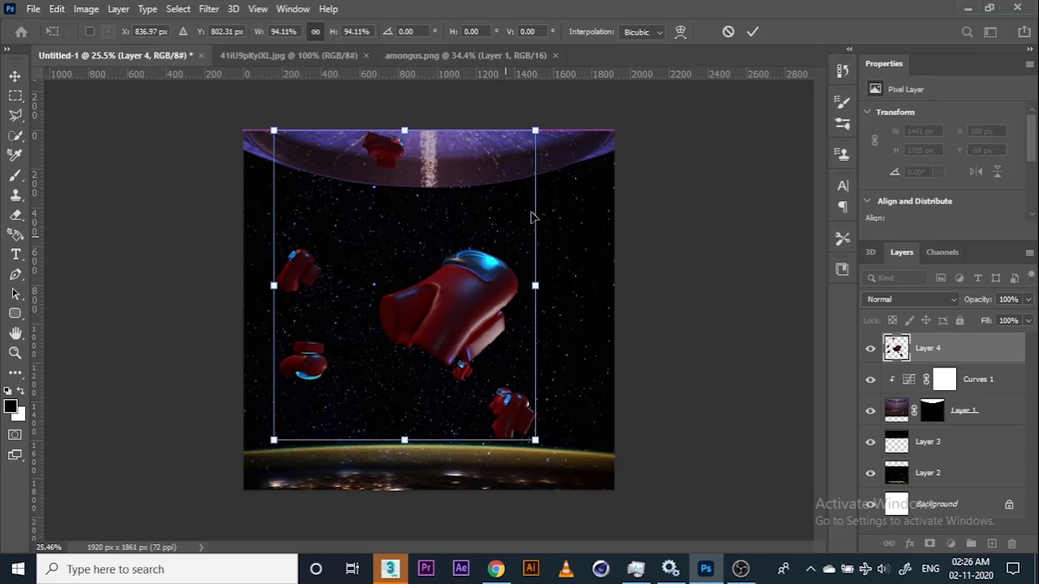
{"action": "left_click", "coordinate": [752, 32]}
Step: Select the small character at the canvas's upper left, rotate it -13.98° and apply the transform
{"action": "key", "text": "m"}
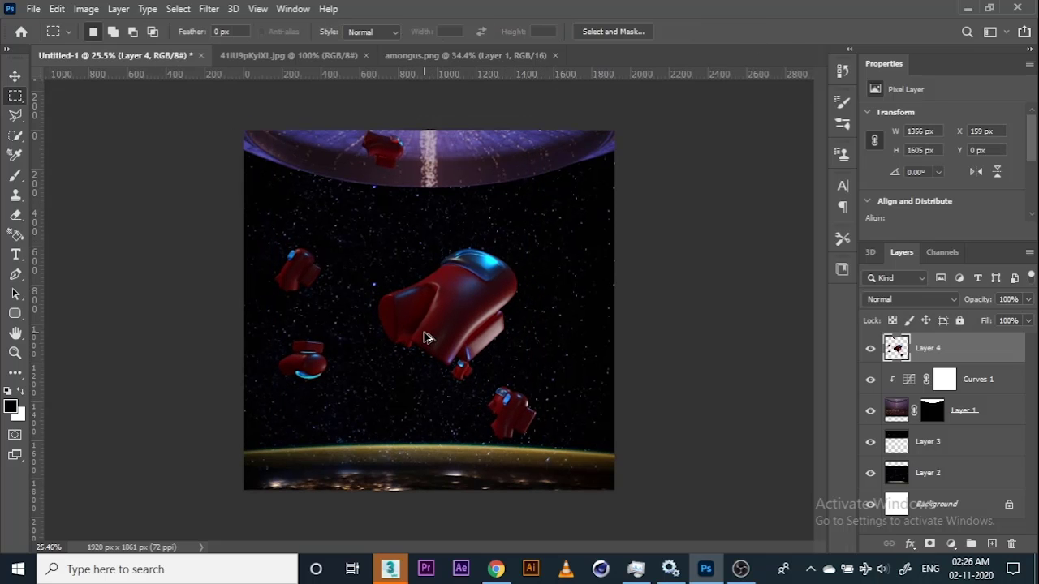
{"action": "left_click_drag", "start_coordinate": [262, 235], "coordinate": [369, 297]}
{"action": "key", "text": "ctrl+t"}
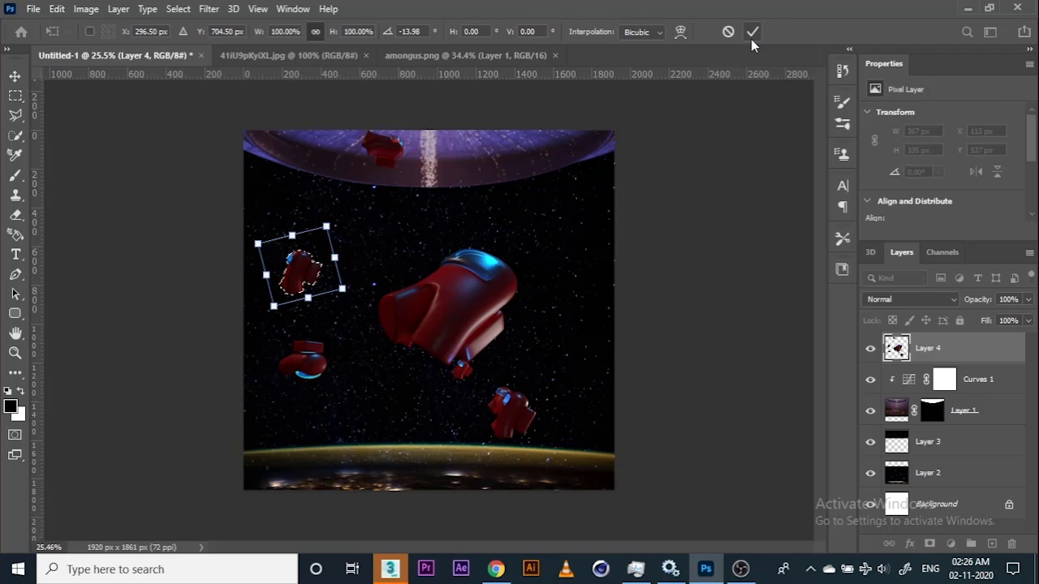
{"action": "left_click", "coordinate": [751, 33]}
Step: Select the character at the canvas's lower right, scale it to 130.35%, move it toward the right canvas edge, rotate it -5.55° and apply the transform
{"action": "left_click_drag", "start_coordinate": [572, 461], "coordinate": [476, 382]}
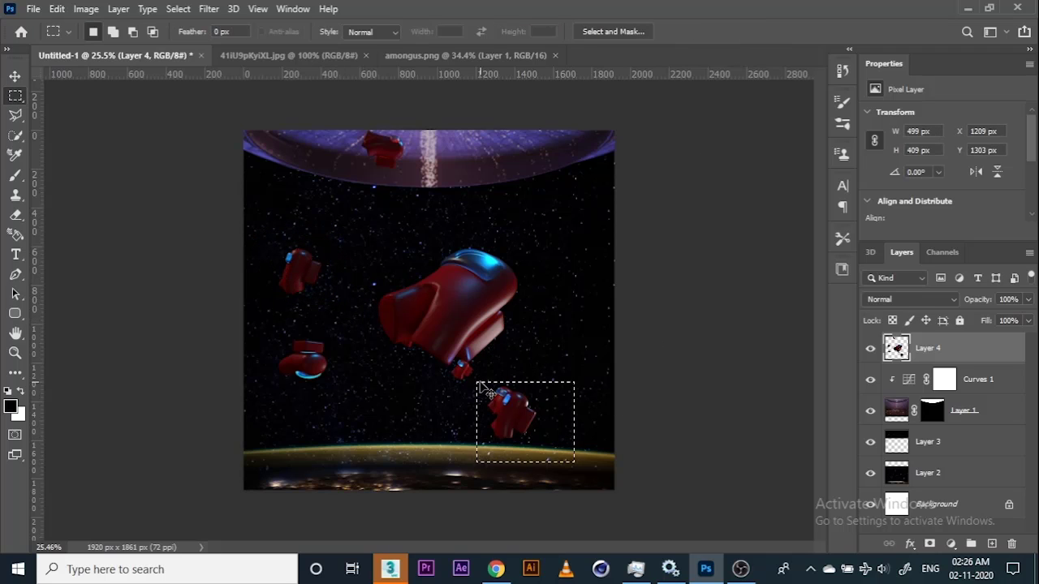
{"action": "key", "text": "ctrl+t"}
{"action": "left_click_drag", "start_coordinate": [607, 363], "coordinate": [603, 365]}
{"action": "left_click_drag", "start_coordinate": [564, 400], "coordinate": [639, 403]}
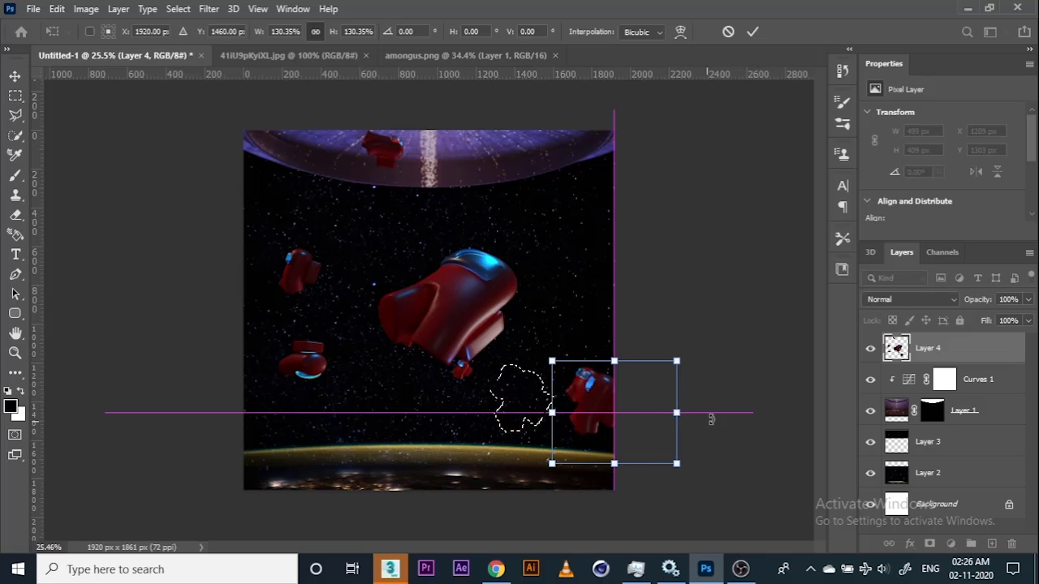
{"action": "left_click_drag", "start_coordinate": [712, 420], "coordinate": [711, 410]}
{"action": "left_click_drag", "start_coordinate": [623, 426], "coordinate": [582, 415]}
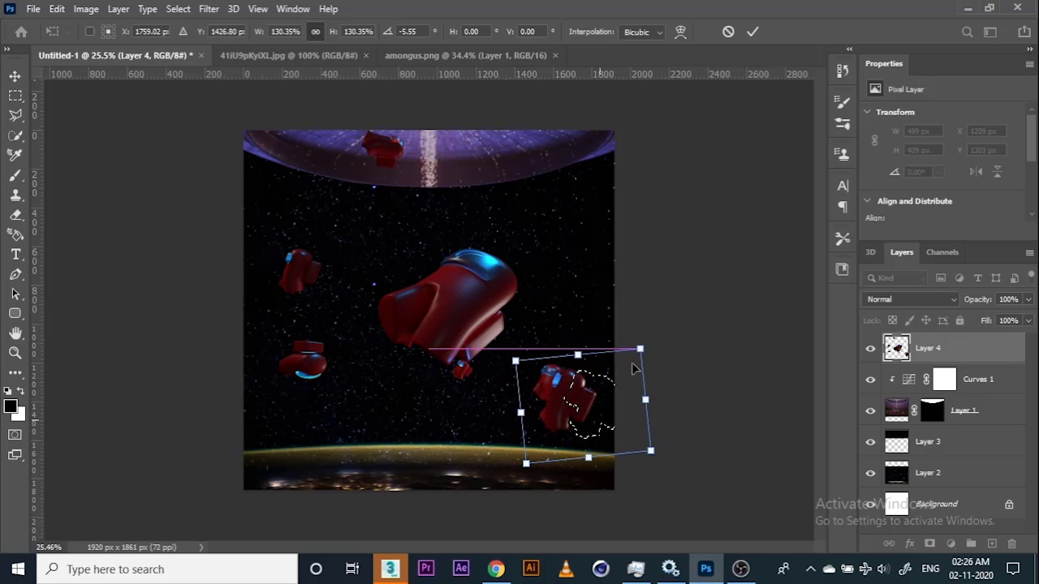
{"action": "left_click", "coordinate": [753, 32]}
Step: Select the large central character, enlarge it to about 123%, shift it down and left, apply the transform and clear the selection
{"action": "left_click_drag", "start_coordinate": [361, 243], "coordinate": [528, 393]}
{"action": "key", "text": "ctrl+t"}
{"action": "left_click_drag", "start_coordinate": [528, 242], "coordinate": [552, 220]}
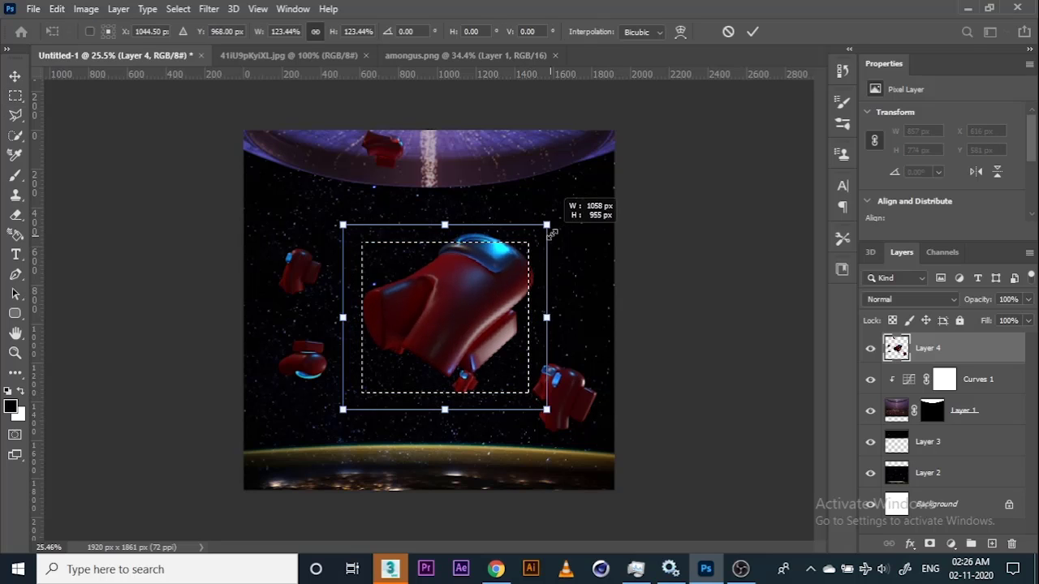
{"action": "left_click_drag", "start_coordinate": [507, 294], "coordinate": [483, 312]}
{"action": "left_click", "coordinate": [753, 33]}
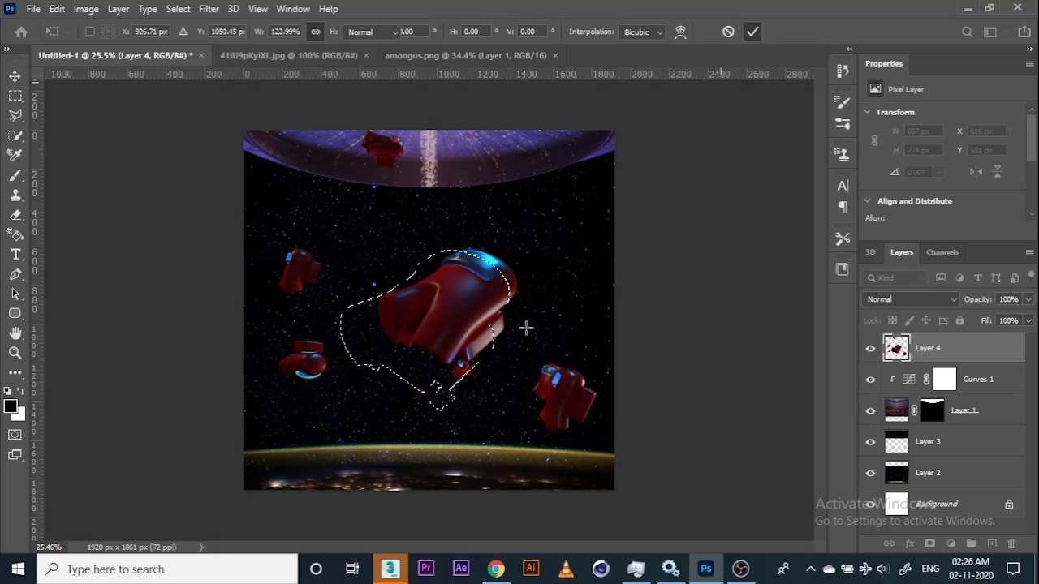
{"action": "scroll", "coordinate": [494, 331], "scroll_direction": "down", "scroll_amount": 1}
{"action": "key", "text": "ctrl+d"}
{"action": "scroll", "coordinate": [484, 309], "scroll_direction": "up", "scroll_amount": 5}
{"action": "scroll", "coordinate": [459, 258], "scroll_direction": "up", "scroll_amount": 1}
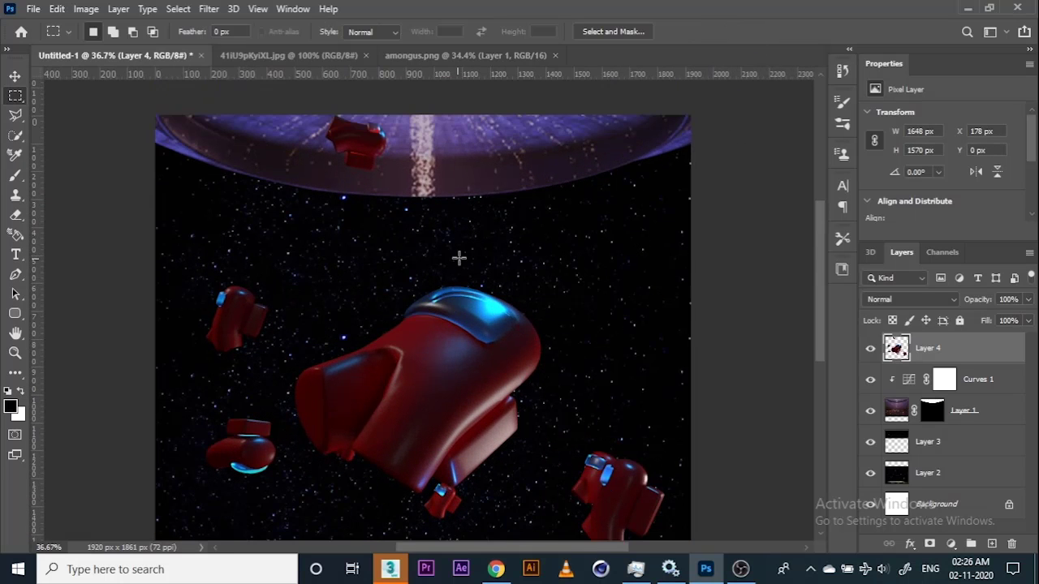
{"action": "scroll", "coordinate": [468, 263], "scroll_direction": "down", "scroll_amount": 2}
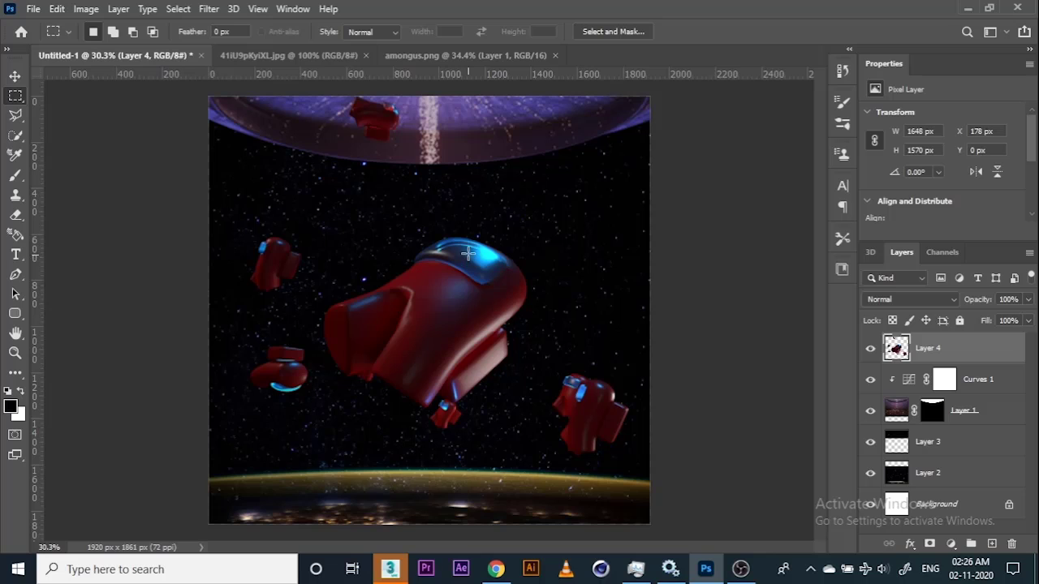
{"action": "scroll", "coordinate": [464, 216], "scroll_direction": "down", "scroll_amount": 3}
{"action": "scroll", "coordinate": [464, 216], "scroll_direction": "up", "scroll_amount": 1}
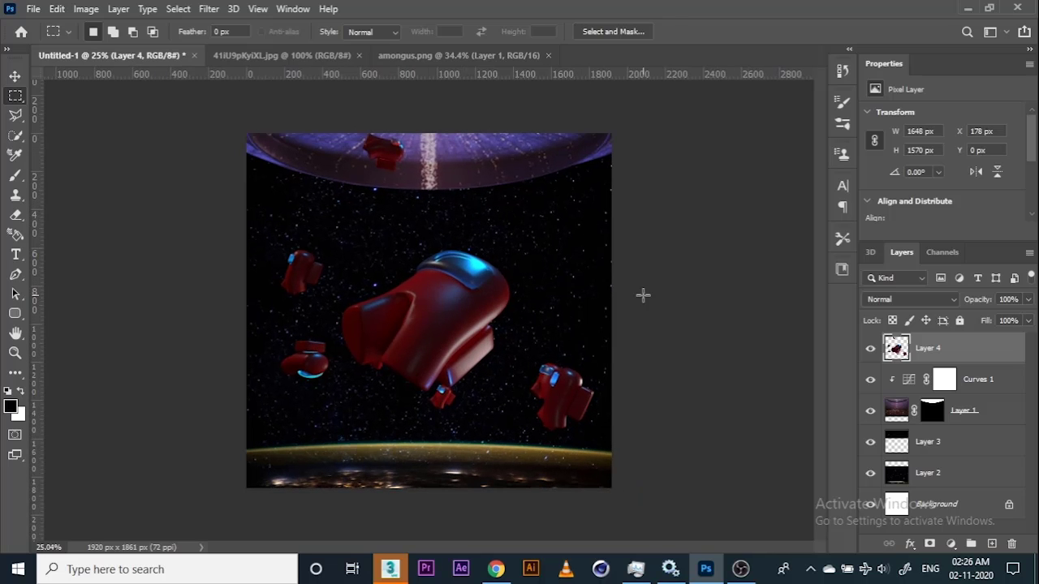
Step: Add a Color Balance adjustment clipped above Curves 1, with midtones at Cyan-Red -78, Magenta-Green -3 and Yellow-Blue +25
{"action": "left_click", "coordinate": [980, 407]}
{"action": "left_click", "coordinate": [990, 378]}
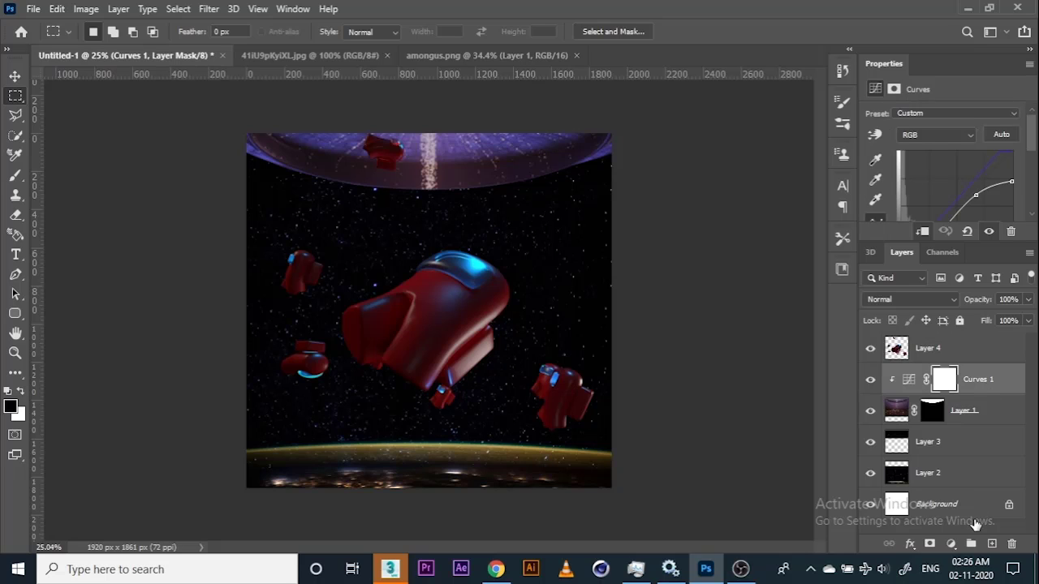
{"action": "left_click", "coordinate": [951, 543]}
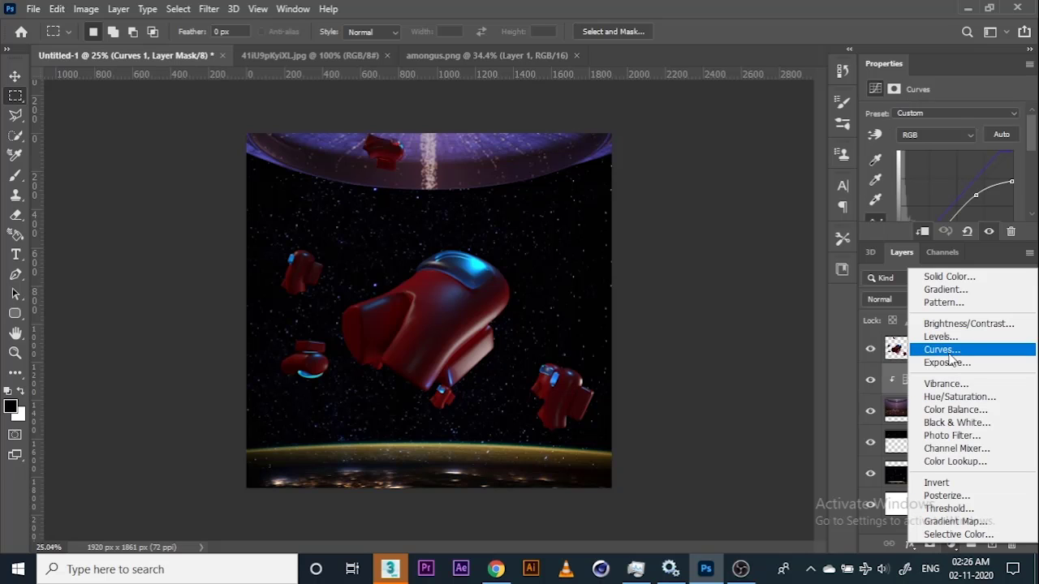
{"action": "left_click", "coordinate": [956, 409]}
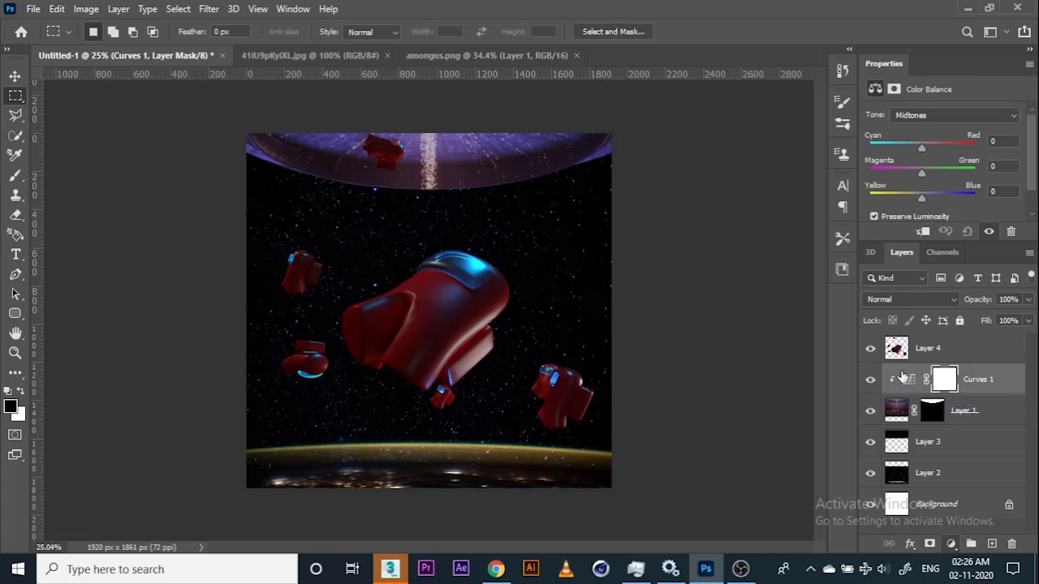
{"action": "left_click", "coordinate": [924, 232]}
{"action": "left_click_drag", "start_coordinate": [922, 197], "coordinate": [933, 196]}
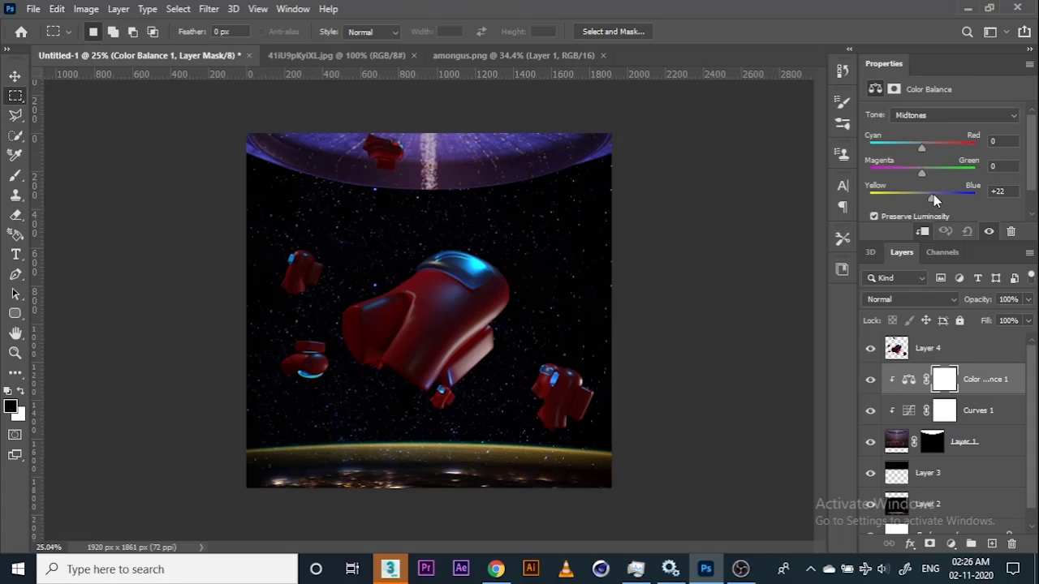
{"action": "left_click_drag", "start_coordinate": [906, 150], "coordinate": [937, 197]}
Step: Apply a Field Blur to Layer 2 with 9 px blur, 35% light bokeh and 10% bokeh color
{"action": "left_click", "coordinate": [17, 76]}
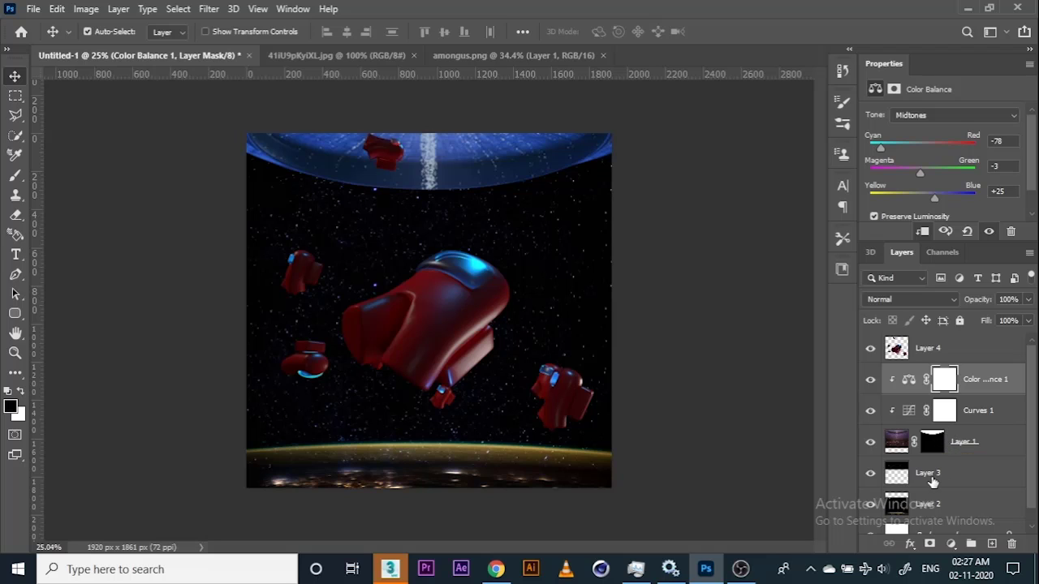
{"action": "left_click", "coordinate": [927, 508]}
{"action": "left_click", "coordinate": [178, 8]}
{"action": "mouse_move", "coordinate": [209, 8]}
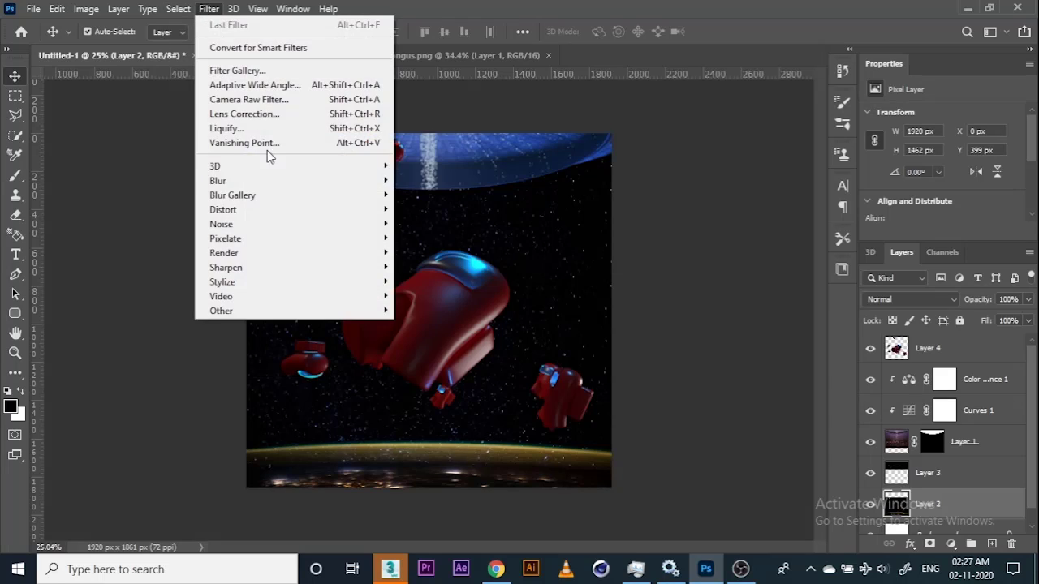
{"action": "mouse_move", "coordinate": [297, 197]}
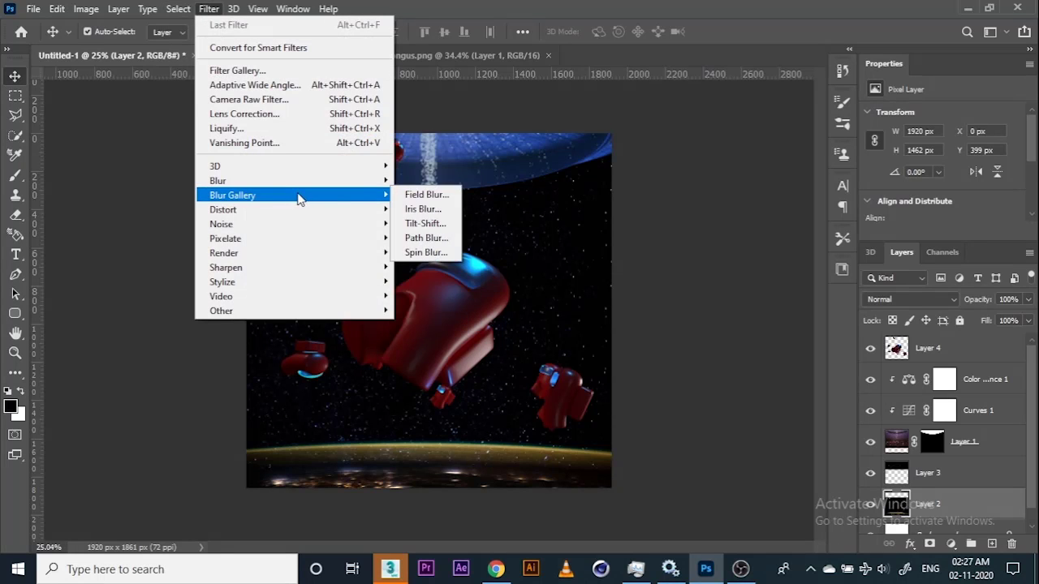
{"action": "left_click", "coordinate": [414, 194]}
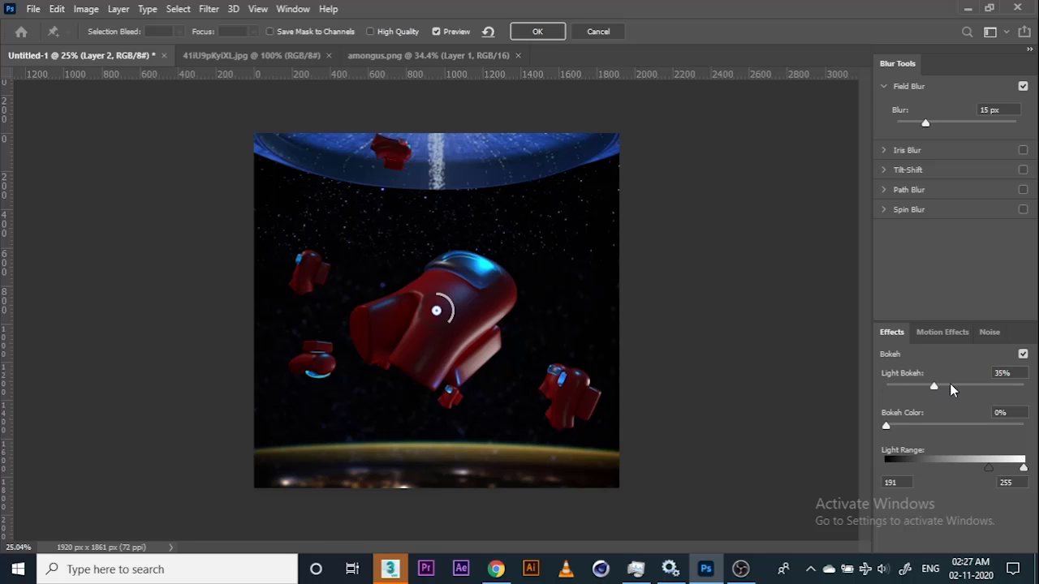
{"action": "left_click", "coordinate": [900, 426]}
{"action": "left_click", "coordinate": [934, 387]}
{"action": "left_click_drag", "start_coordinate": [923, 123], "coordinate": [953, 131]}
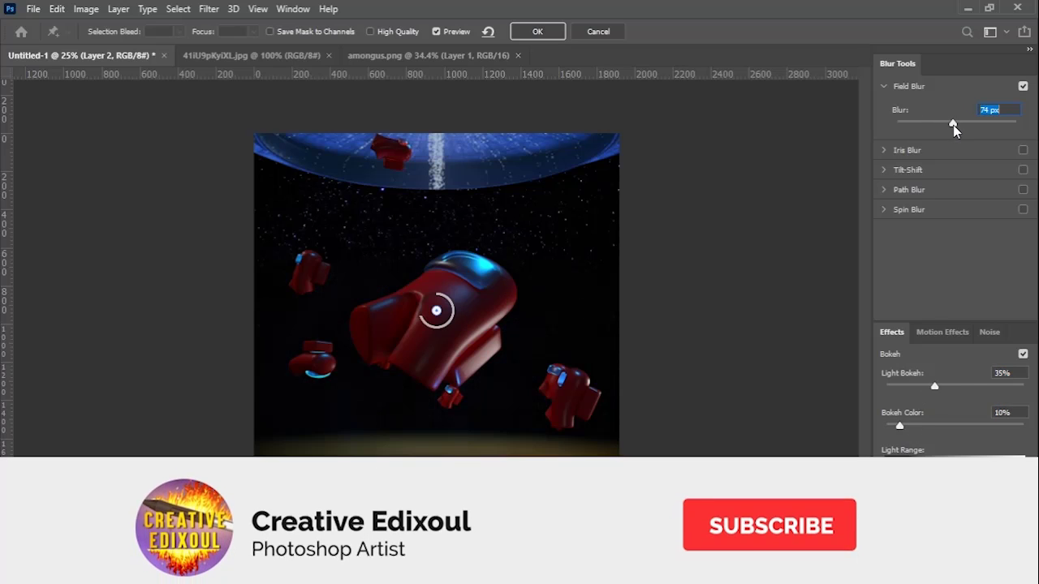
{"action": "left_click", "coordinate": [937, 125]}
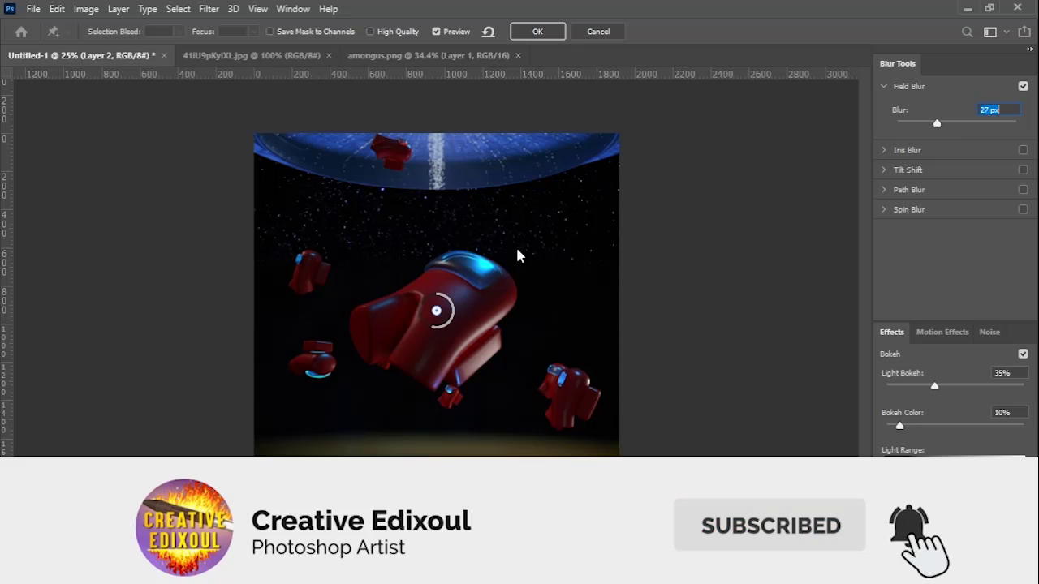
{"action": "left_click", "coordinate": [917, 122]}
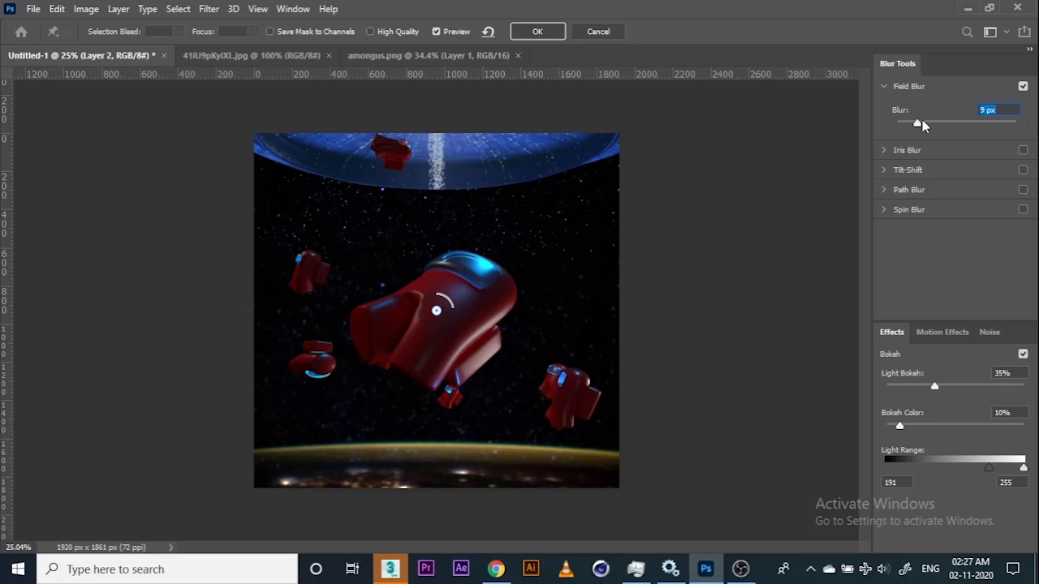
{"action": "left_click", "coordinate": [550, 33]}
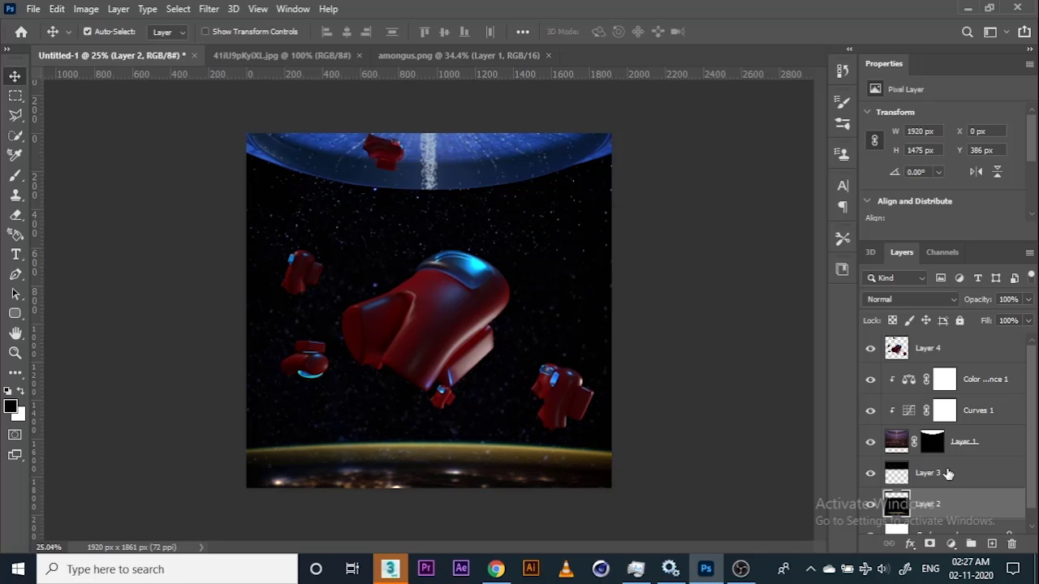
Step: Repeat the last Field Blur on Layer 3
{"action": "left_click", "coordinate": [947, 474]}
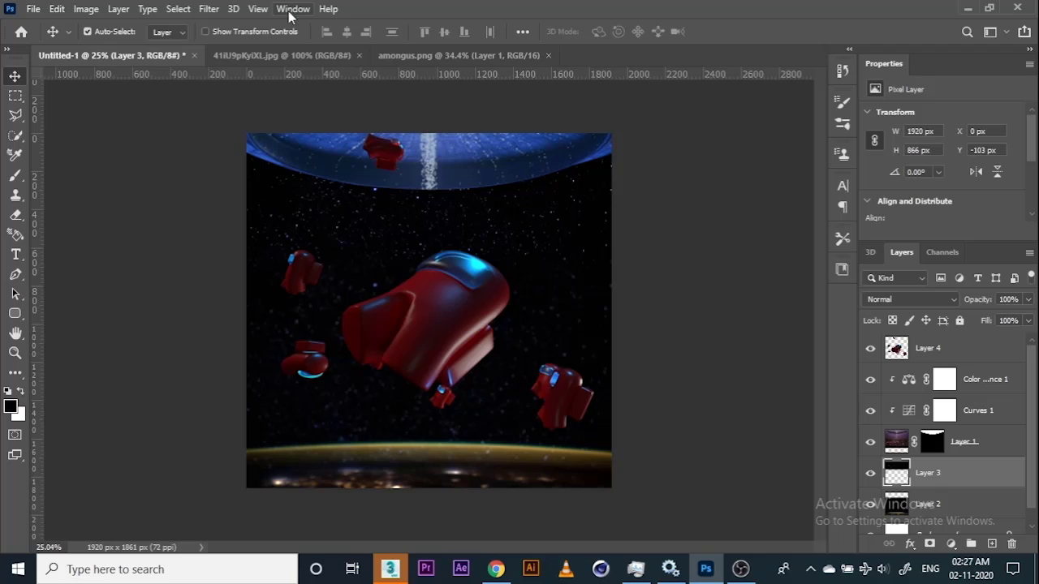
{"action": "left_click", "coordinate": [208, 9]}
{"action": "left_click", "coordinate": [221, 26]}
Step: Add a new empty layer directly above the characters' Layer 4
{"action": "left_click", "coordinate": [966, 351]}
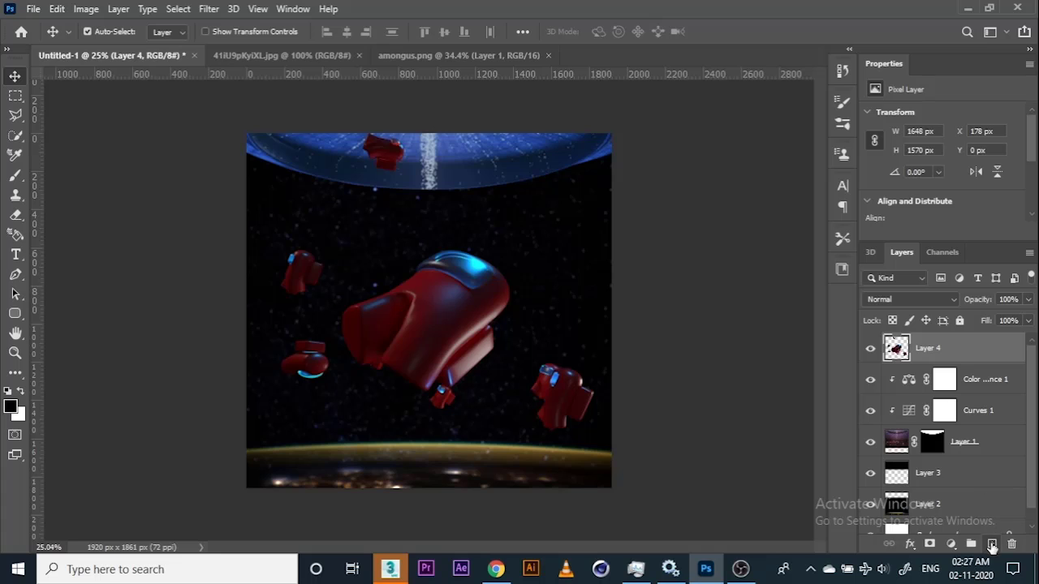
{"action": "left_click", "coordinate": [992, 543]}
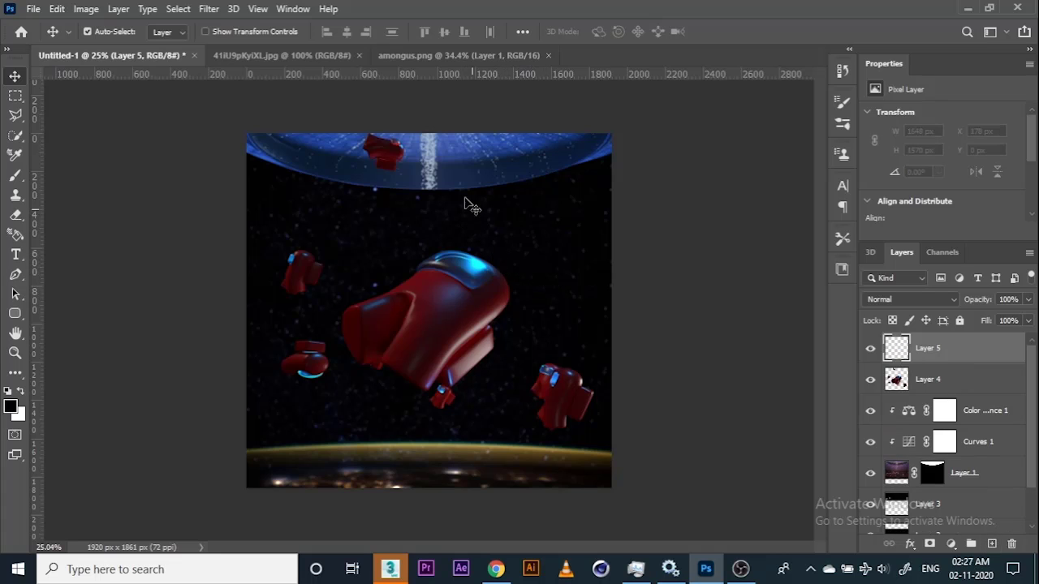
{"action": "scroll", "coordinate": [468, 203], "scroll_direction": "up", "scroll_amount": 3}
{"action": "key", "text": "Delete"}
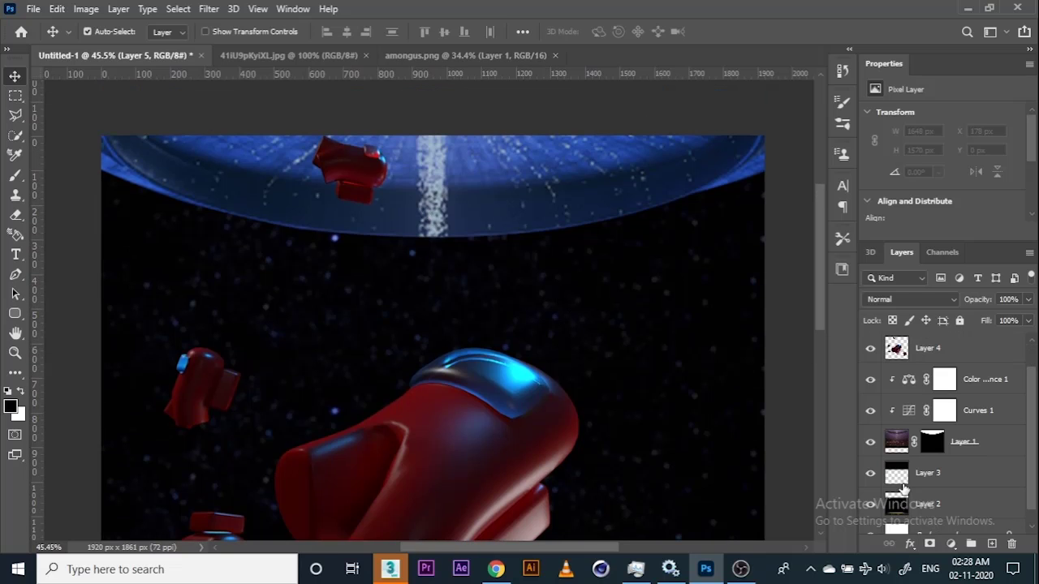
{"action": "left_click", "coordinate": [905, 484]}
{"action": "left_click", "coordinate": [896, 504]}
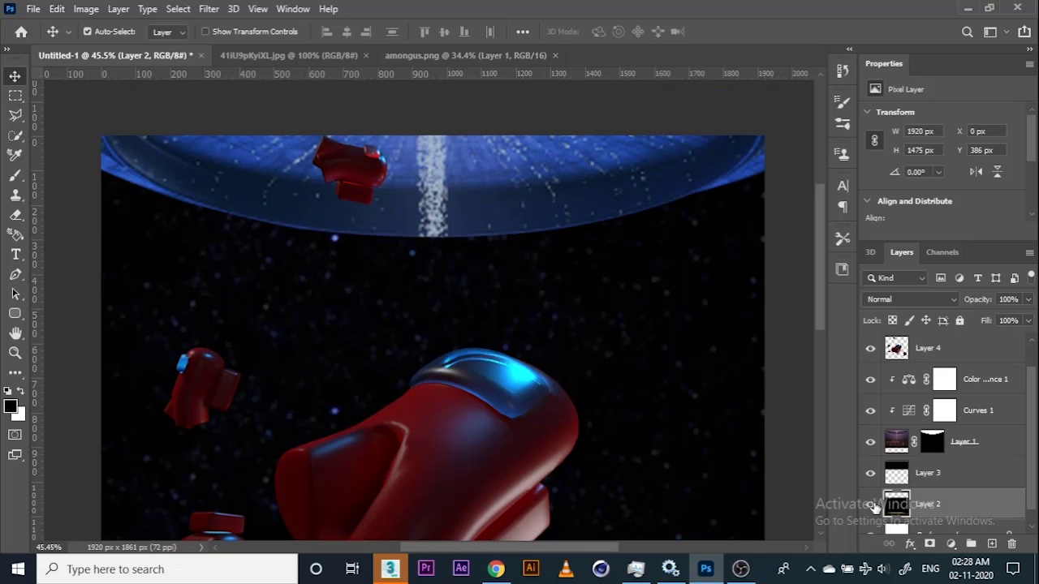
{"action": "key", "text": "ctrl+z"}
Step: Toggle the UFO layer's visibility off and on, and target the image of Layer 1 rather than its mask
{"action": "left_click", "coordinate": [873, 474]}
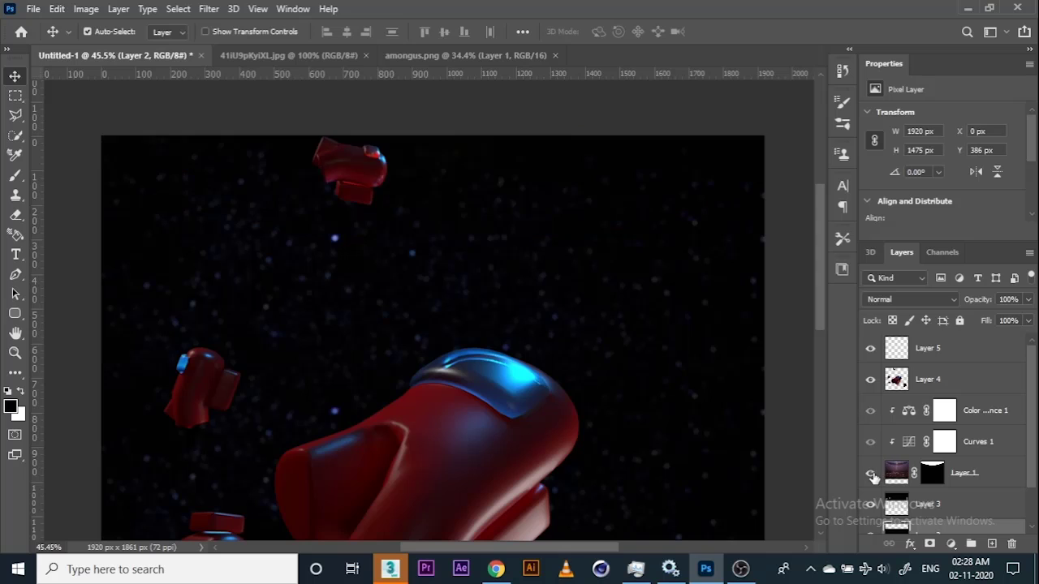
{"action": "left_click", "coordinate": [873, 474]}
{"action": "left_click", "coordinate": [933, 474]}
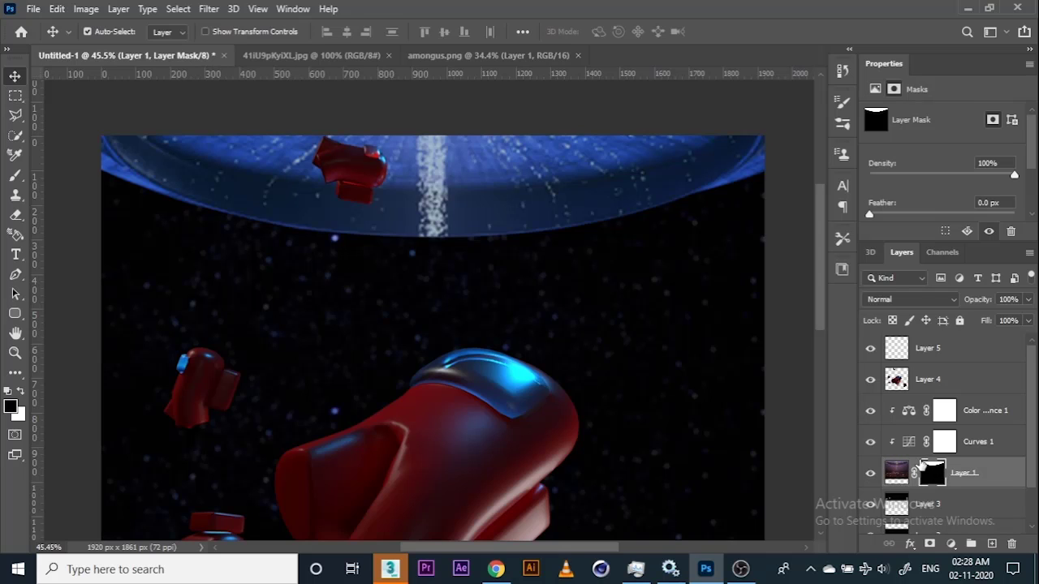
{"action": "left_click", "coordinate": [896, 472]}
Step: Clone over the upper part of the UFO's white central streak using the Clone Stamp with a soft brush of about 125 px
{"action": "scroll", "coordinate": [464, 158], "scroll_direction": "up", "scroll_amount": 5, "text": "alt"}
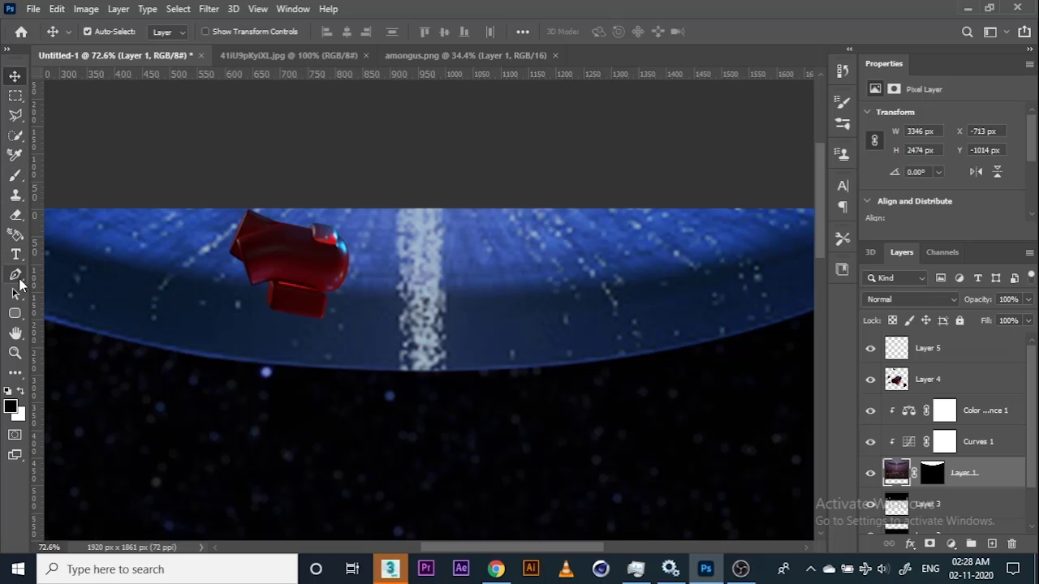
{"action": "left_click", "coordinate": [15, 196]}
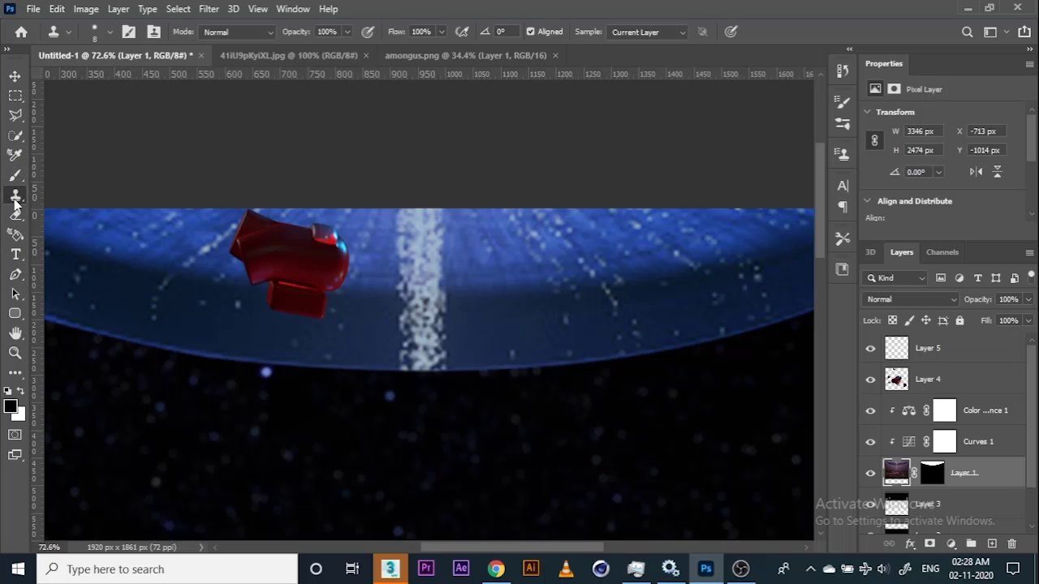
{"action": "right_click", "coordinate": [15, 201]}
{"action": "left_click", "coordinate": [14, 202]}
{"action": "key", "text": "bracketright"}
{"action": "key", "text": "bracketright"}
{"action": "key", "text": "bracketright"}
{"action": "key", "text": "bracketright"}
{"action": "key", "text": "bracketright"}
{"action": "key", "text": "bracketright"}
{"action": "key", "text": "bracketright"}
{"action": "key", "text": "bracketright"}
{"action": "key", "text": "bracketright"}
{"action": "key", "text": "bracketright"}
{"action": "key", "text": "bracketright"}
{"action": "key", "text": "bracketright"}
{"action": "key", "text": "bracketright"}
{"action": "key", "text": "bracketright"}
{"action": "key", "text": "bracketright"}
{"action": "key", "text": "bracketleft"}
{"action": "key", "text": "bracketleft"}
{"action": "key", "text": "bracketleft"}
{"action": "mouse_move", "coordinate": [427, 237]}
{"action": "left_mouse_down"}
{"action": "mouse_move", "coordinate": [397, 267]}
{"action": "mouse_move", "coordinate": [395, 223]}
{"action": "mouse_move", "coordinate": [408, 255]}
{"action": "left_mouse_up"}
{"action": "key", "text": "bracketleft"}
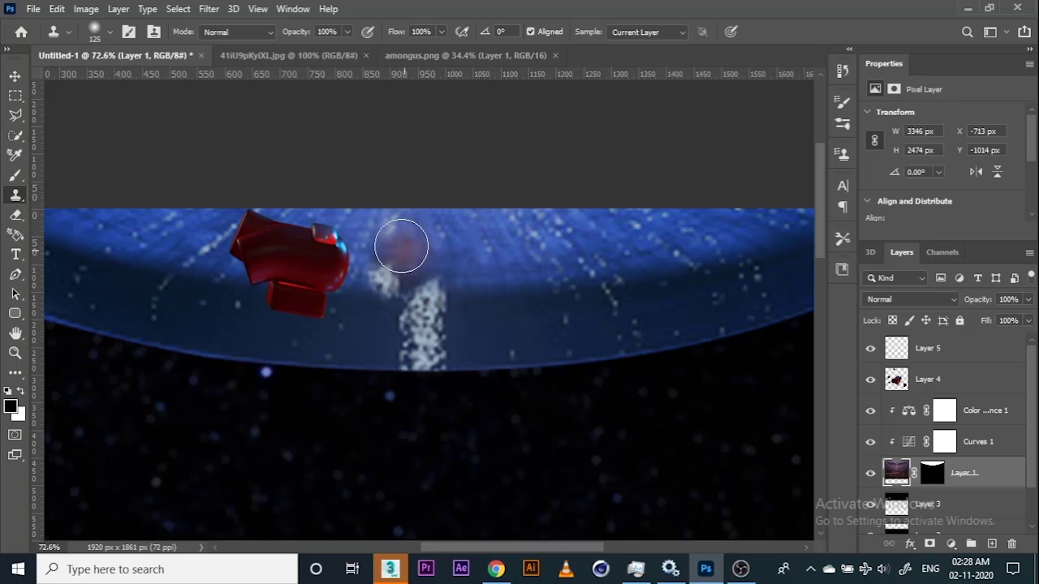
Step: Set the Clone Stamp to 250 px and 49% opacity and cover the middle of the white streak with texture sampled beside it
{"action": "key", "text": "bracketright"}
{"action": "key", "text": "bracketright"}
{"action": "key", "text": "bracketright"}
{"action": "key", "text": "bracketright"}
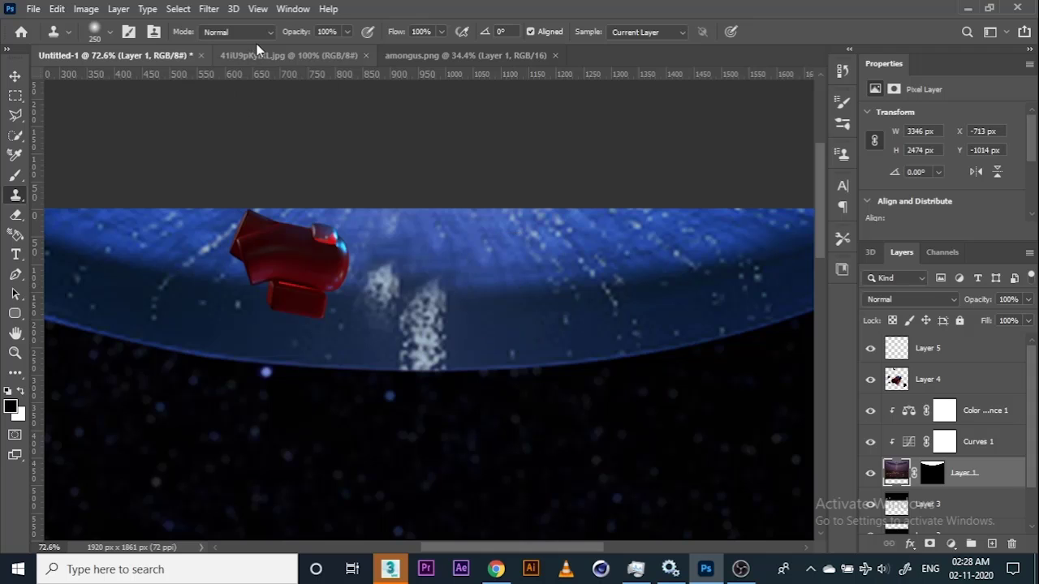
{"action": "key", "text": "4"}
{"action": "key", "text": "9"}
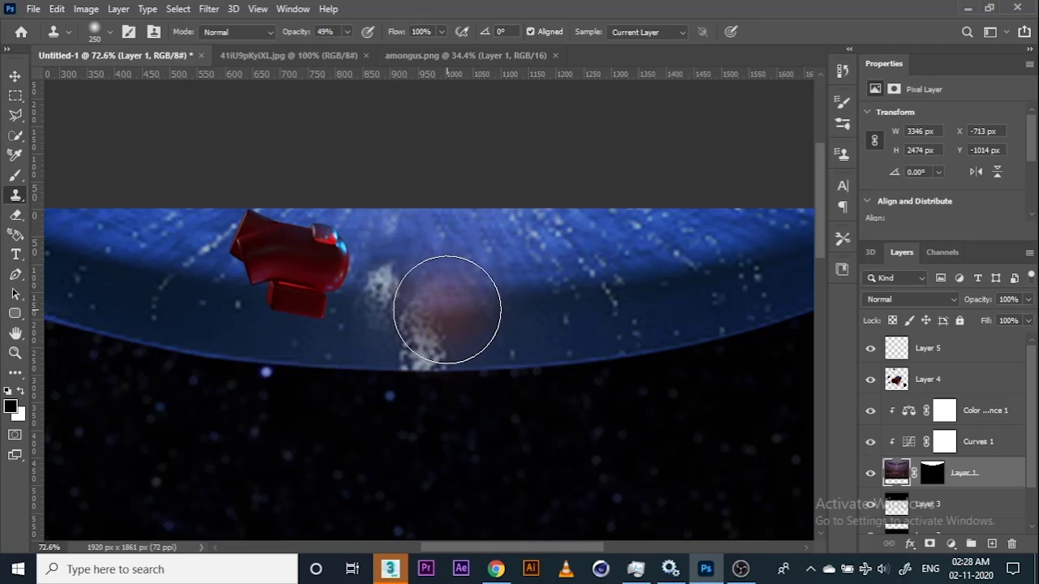
{"action": "left_click", "coordinate": [437, 318]}
{"action": "left_click", "coordinate": [417, 322]}
{"action": "left_click", "coordinate": [502, 318], "text": "alt"}
{"action": "left_click", "coordinate": [421, 315]}
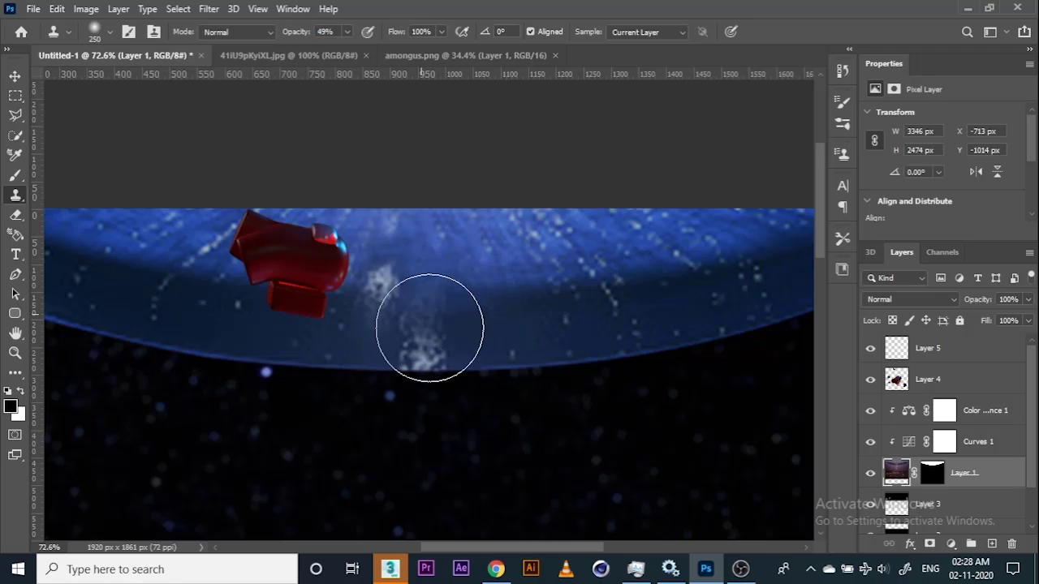
{"action": "left_click", "coordinate": [422, 336]}
Step: Resample clean UFO texture and clone out the streak's lower end and the leftover white specks beside the upper character
{"action": "left_click", "coordinate": [521, 334], "text": "alt"}
{"action": "left_click", "coordinate": [436, 338]}
{"action": "left_click", "coordinate": [424, 341]}
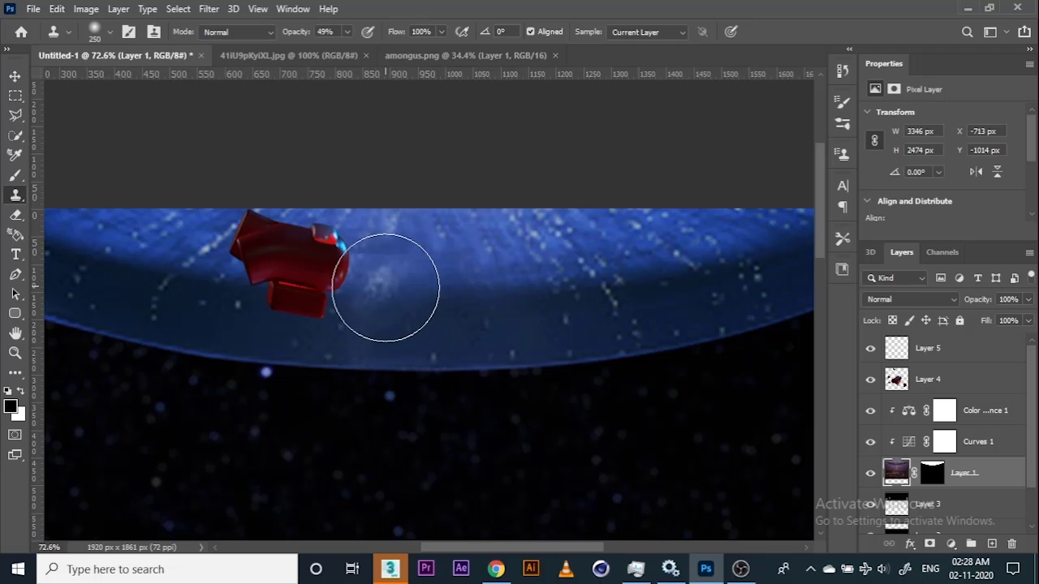
{"action": "left_click", "coordinate": [517, 247], "text": "alt"}
{"action": "left_click", "coordinate": [392, 266]}
{"action": "left_click", "coordinate": [382, 280]}
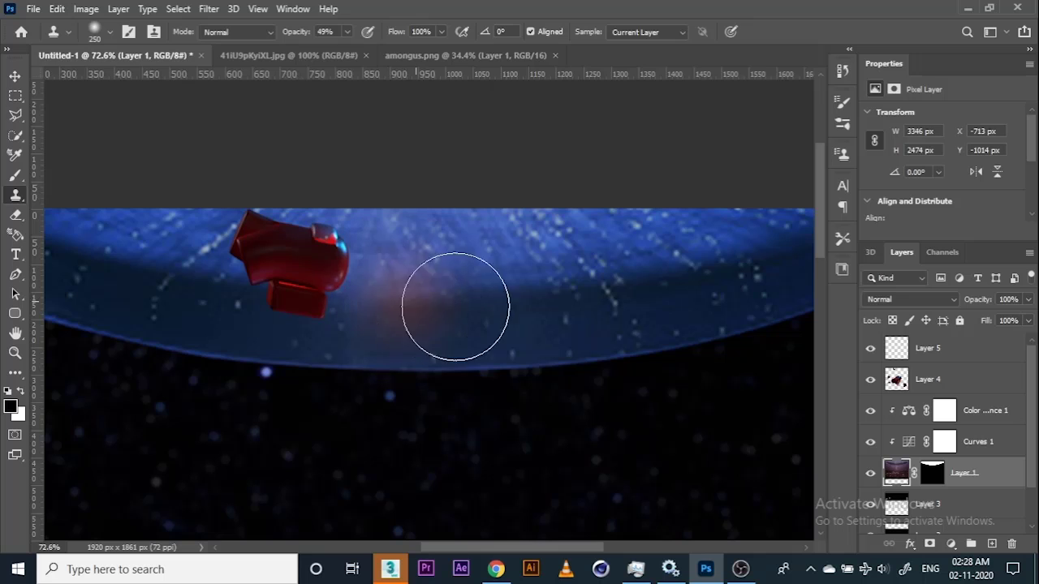
Step: Shrink the UFO layer with Free Transform and pull its two lower corners outward in perspective
{"action": "scroll", "coordinate": [496, 243], "scroll_direction": "down", "scroll_amount": 5}
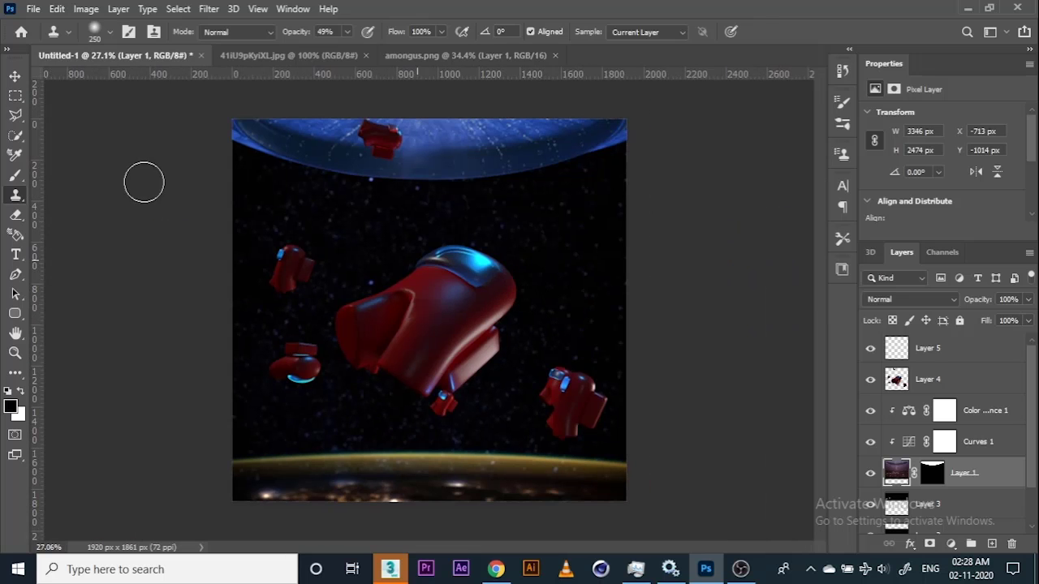
{"action": "left_click", "coordinate": [15, 78]}
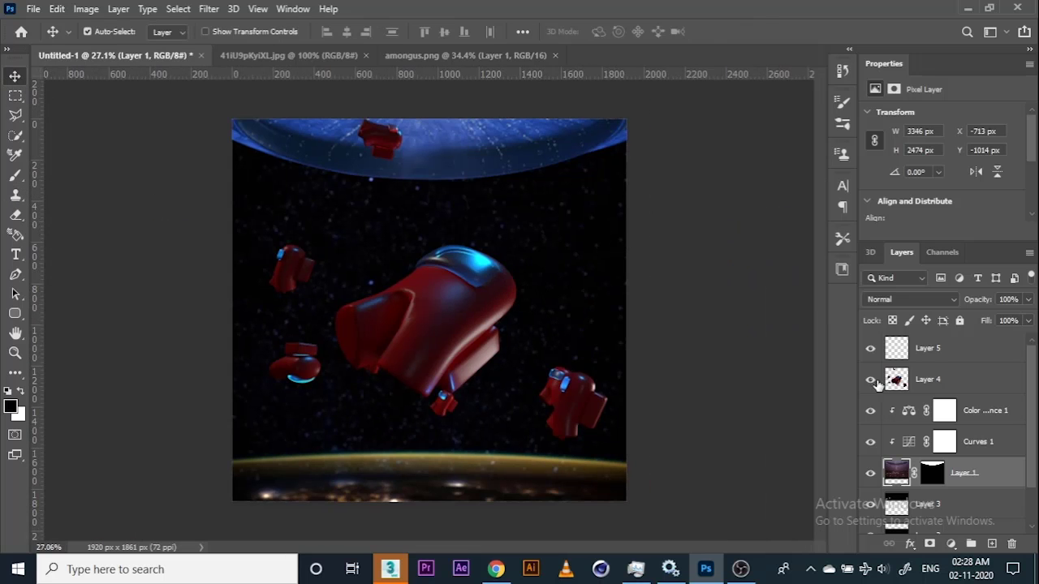
{"action": "key", "text": "ctrl+t"}
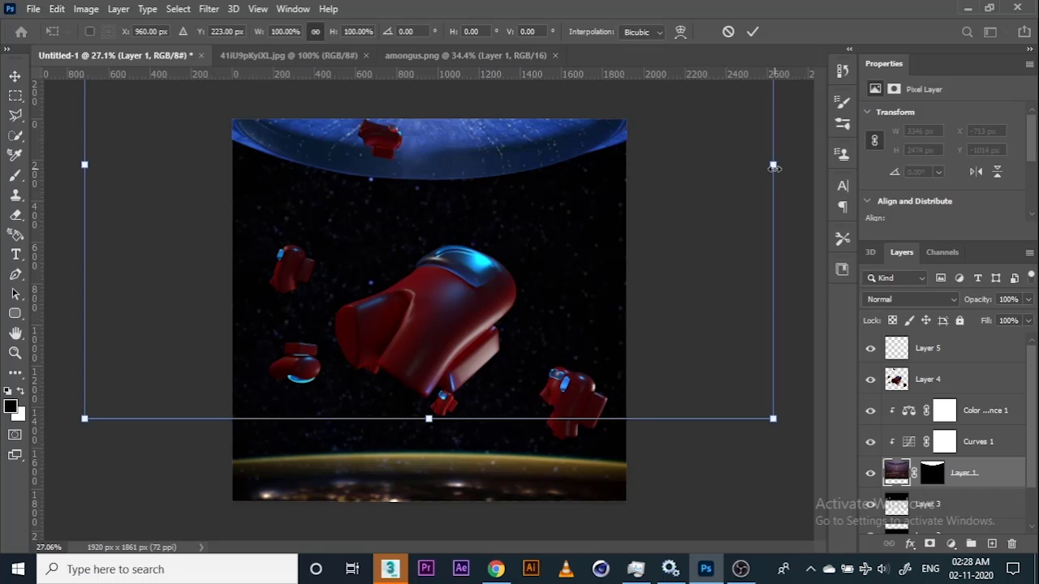
{"action": "left_click_drag", "start_coordinate": [774, 166], "coordinate": [637, 162]}
{"action": "left_click_drag", "start_coordinate": [638, 317], "coordinate": [688, 314]}
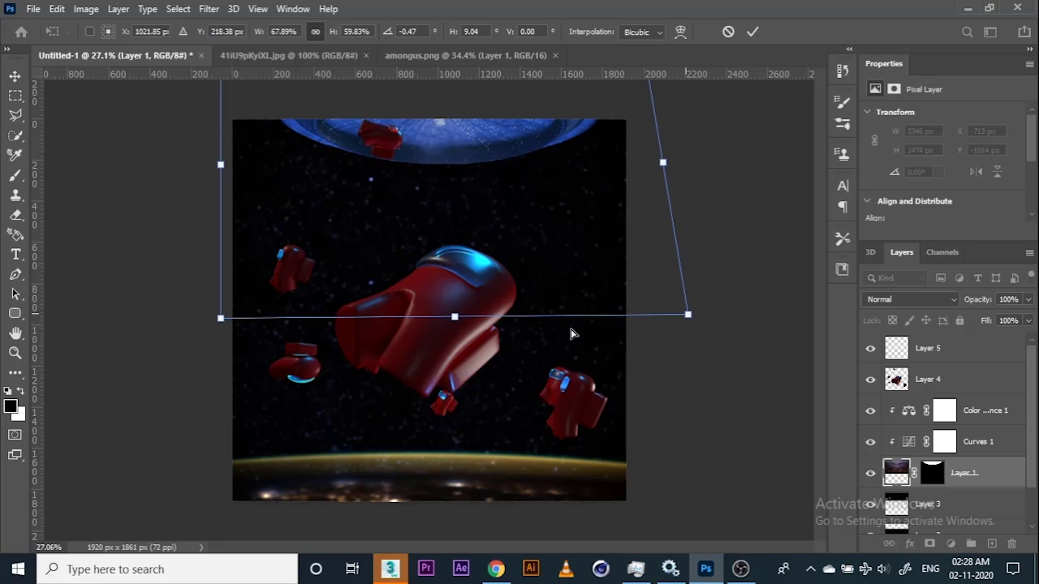
{"action": "left_click_drag", "start_coordinate": [217, 333], "coordinate": [153, 343]}
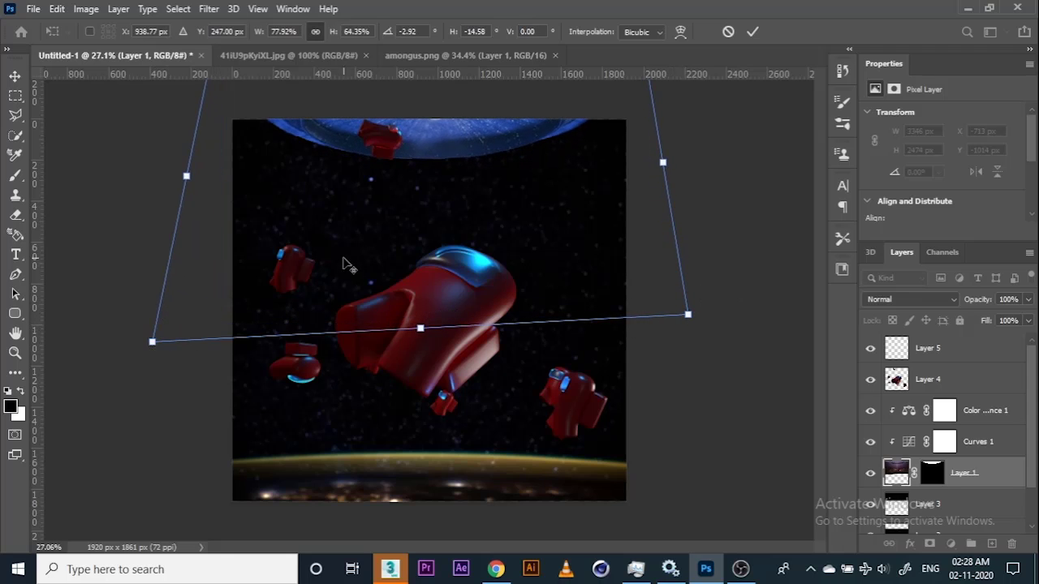
Step: Distort the UFO layer's remaining corners outward until the rim spans the canvas width almost level, and apply the transform
{"action": "key", "text": "ctrl+minus"}
{"action": "left_click_drag", "start_coordinate": [557, 120], "coordinate": [628, 113]}
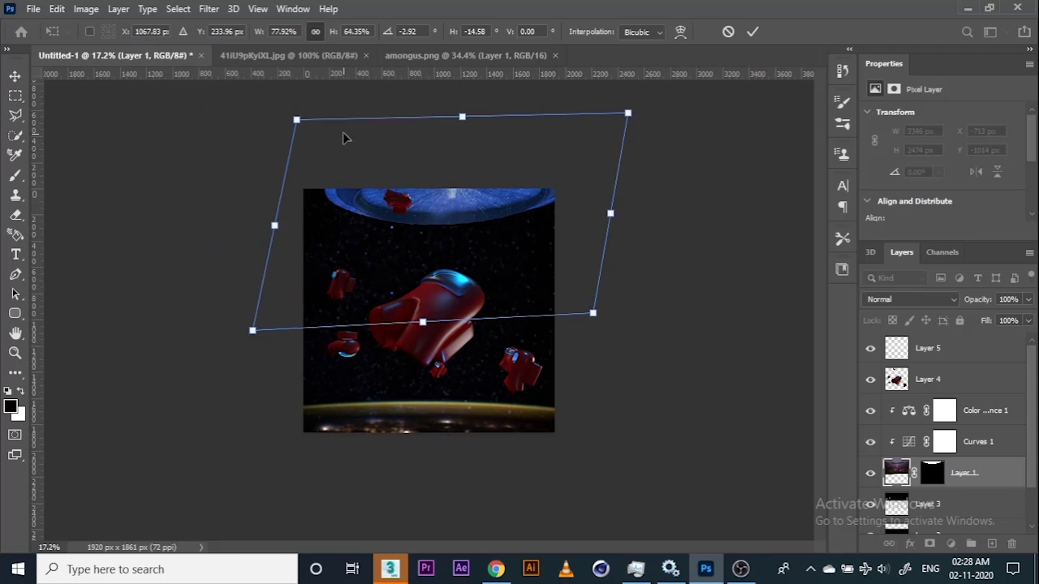
{"action": "left_click_drag", "start_coordinate": [297, 121], "coordinate": [271, 173]}
{"action": "left_click_drag", "start_coordinate": [590, 319], "coordinate": [616, 351]}
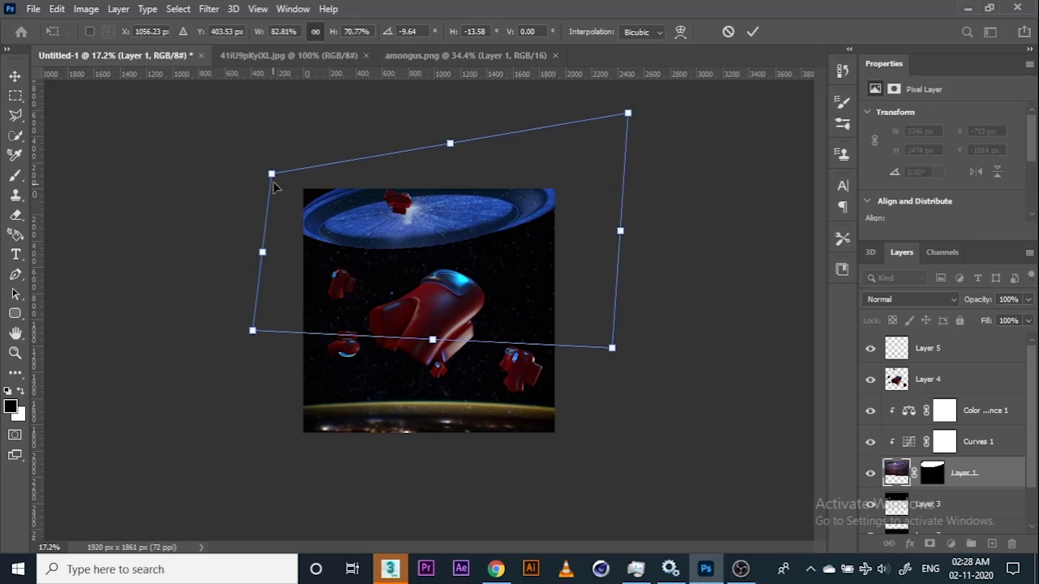
{"action": "left_click_drag", "start_coordinate": [271, 176], "coordinate": [267, 130]}
{"action": "left_click", "coordinate": [755, 31]}
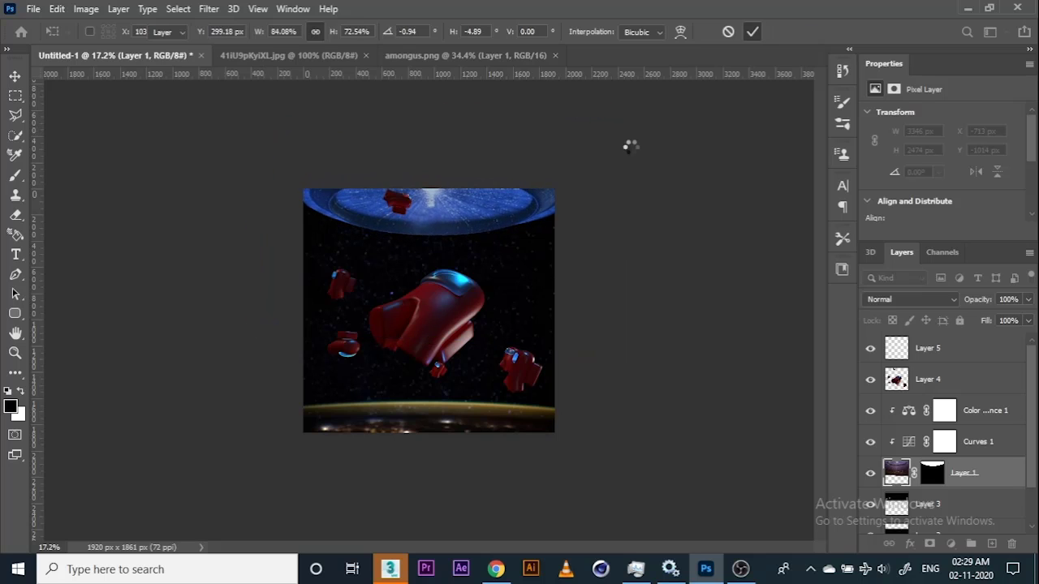
Step: Stretch the UFO layer vertically to about 188%, shift it up so its rim meets the large character's visor, and apply the transform
{"action": "scroll", "coordinate": [461, 337], "scroll_direction": "up", "scroll_amount": 3}
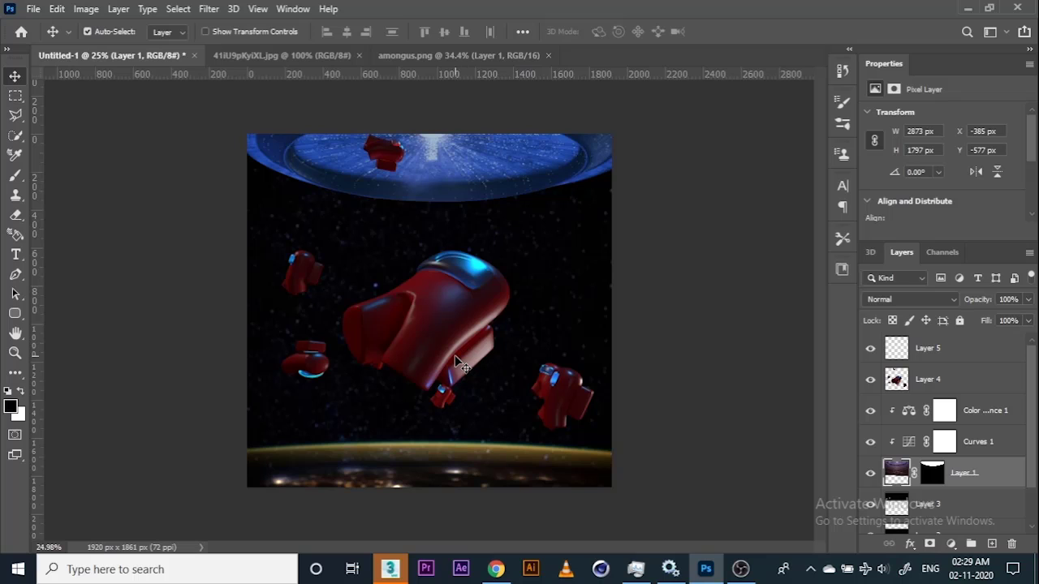
{"action": "key", "text": "ctrl+t"}
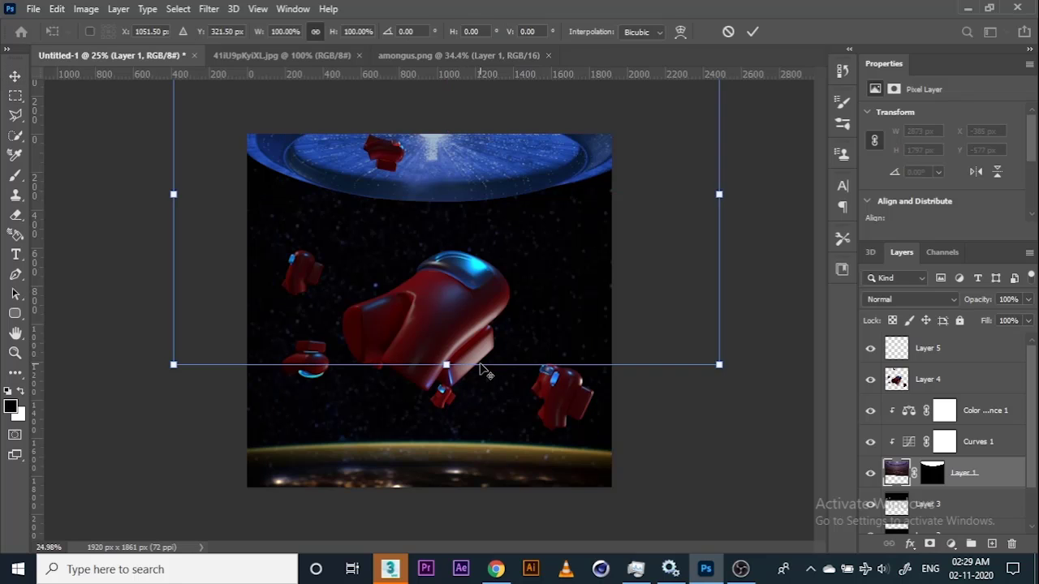
{"action": "left_click_drag", "start_coordinate": [444, 360], "coordinate": [424, 582]}
{"action": "scroll", "coordinate": [418, 438], "scroll_direction": "down", "scroll_amount": 8}
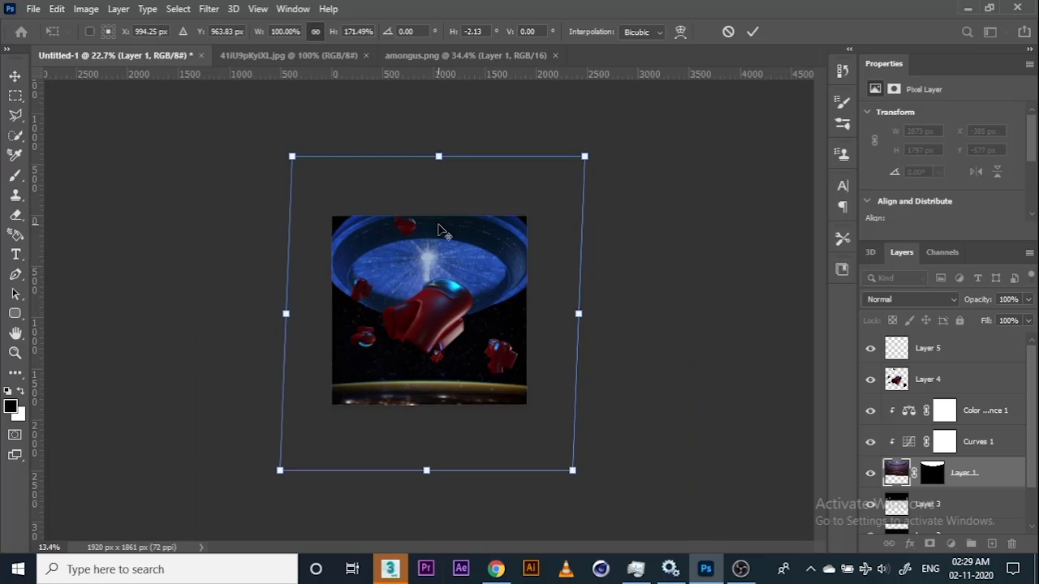
{"action": "left_click_drag", "start_coordinate": [426, 434], "coordinate": [431, 457]}
{"action": "left_click_drag", "start_coordinate": [454, 341], "coordinate": [476, 293]}
{"action": "scroll", "coordinate": [475, 292], "scroll_direction": "up", "scroll_amount": 3}
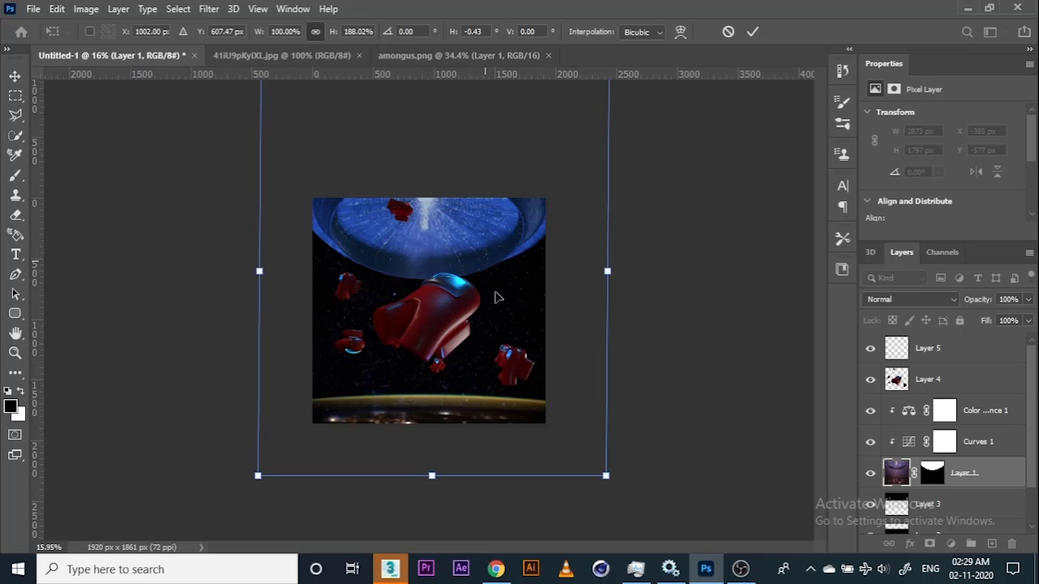
{"action": "left_click", "coordinate": [750, 34]}
{"action": "scroll", "coordinate": [494, 237], "scroll_direction": "up", "scroll_amount": 1}
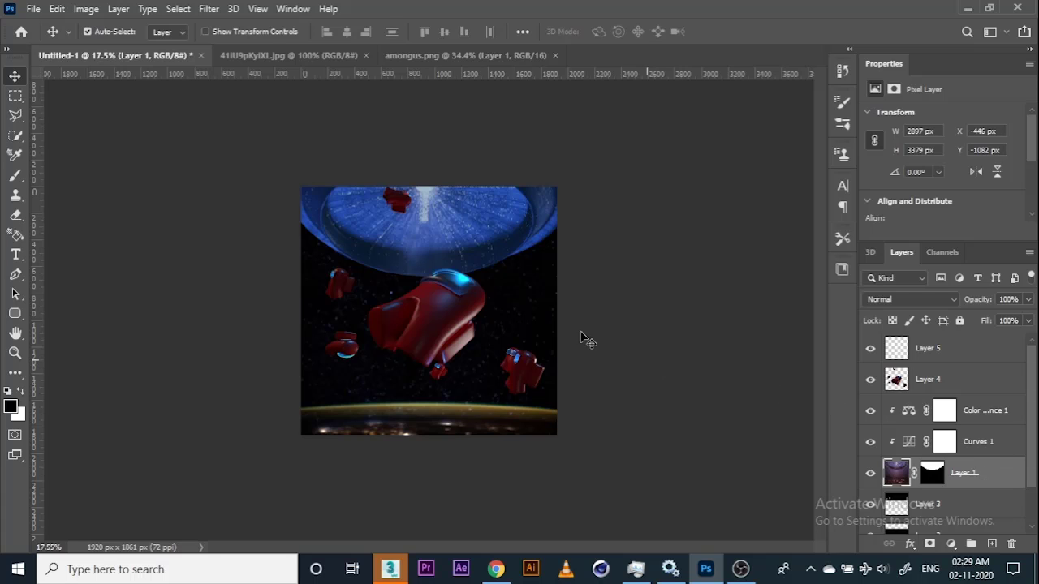
Step: Sample bright cyan from the large character's visor as the foreground color and set the soft brush to 800 px
{"action": "key", "text": "b"}
{"action": "left_click", "coordinate": [474, 275], "text": "alt"}
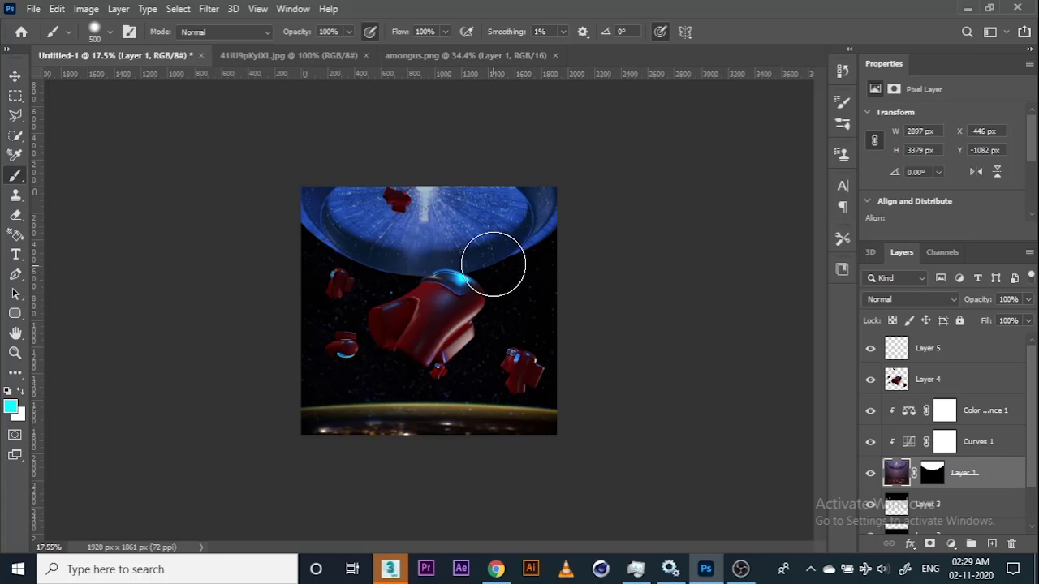
{"action": "key", "text": "shift+bracketleft"}
{"action": "key", "text": "shift+bracketleft"}
{"action": "key", "text": "bracketright"}
{"action": "key", "text": "bracketright"}
{"action": "key", "text": "bracketright"}
Step: Try painting a soft cyan glow over the UFO's lower center directly on Layer 1, and undo it
{"action": "left_click", "coordinate": [428, 243]}
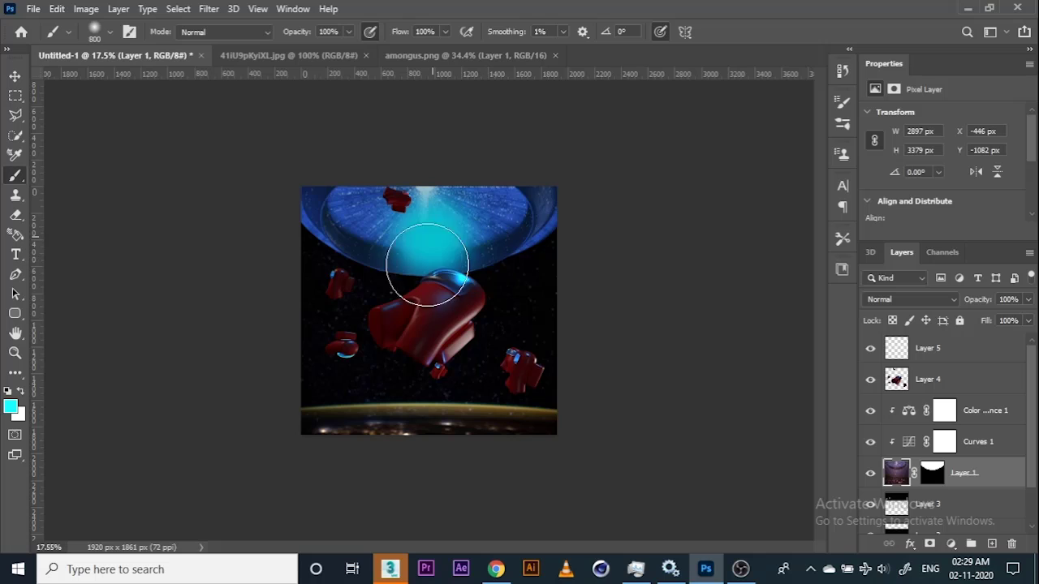
{"action": "key", "text": "bracketright"}
{"action": "key", "text": "bracketright"}
{"action": "key", "text": "bracketright"}
{"action": "key", "text": "bracketright"}
{"action": "key", "text": "bracketright"}
{"action": "key", "text": "ctrl+z"}
{"action": "scroll", "coordinate": [427, 311], "scroll_direction": "up", "scroll_amount": 1}
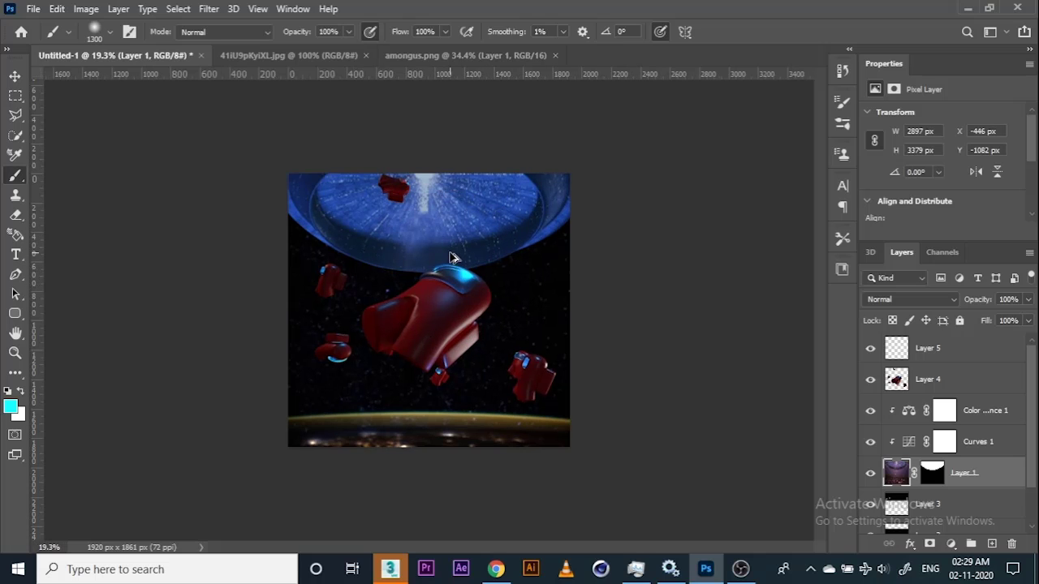
Step: Select a light-beam shape with the Polygonal Lasso, narrow at the UFO's center and widening past the canvas sides and lower edge
{"action": "key", "text": "l"}
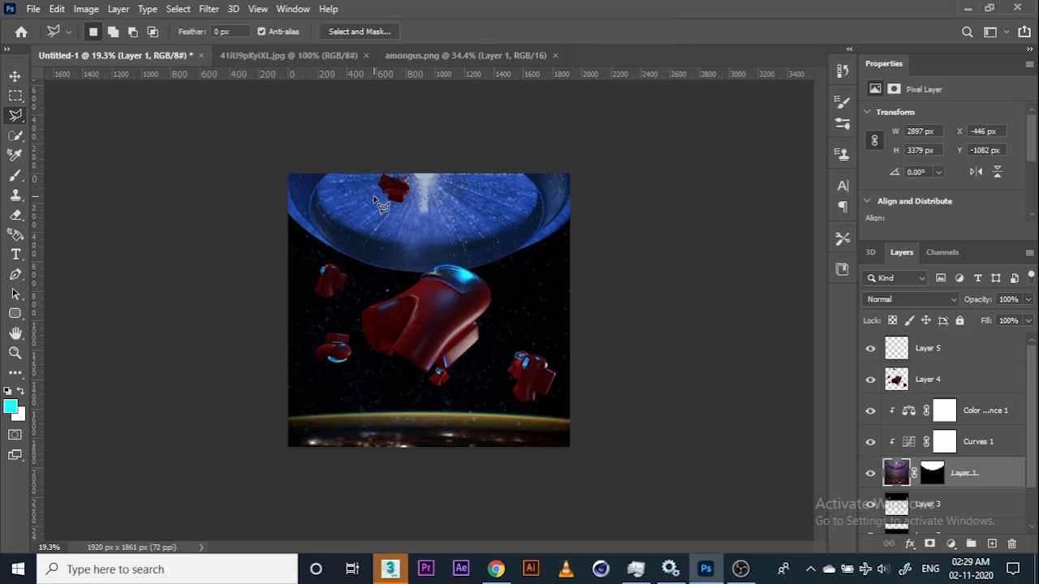
{"action": "left_click", "coordinate": [416, 174]}
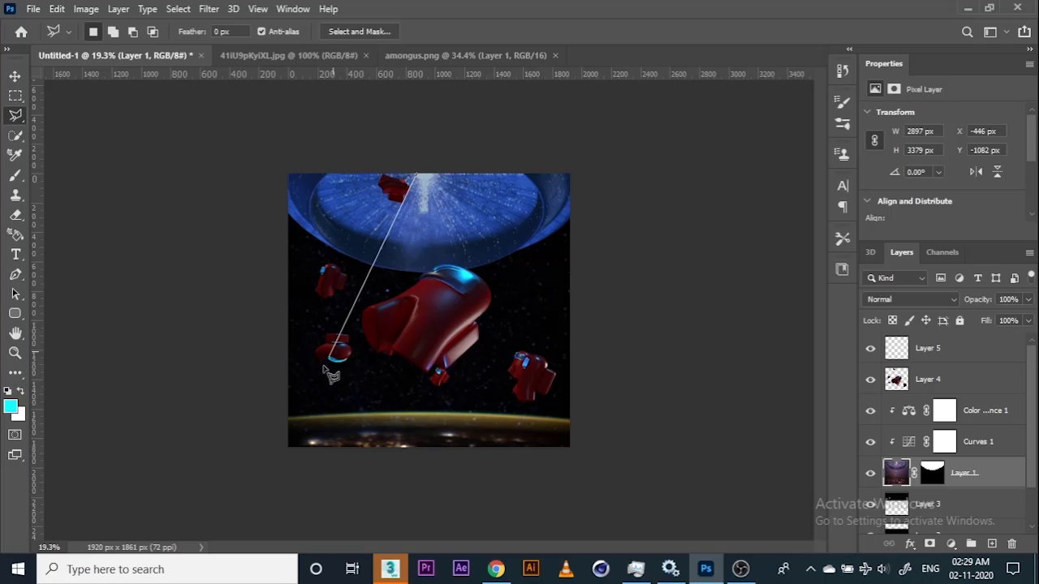
{"action": "left_click", "coordinate": [276, 323]}
{"action": "left_click", "coordinate": [276, 503]}
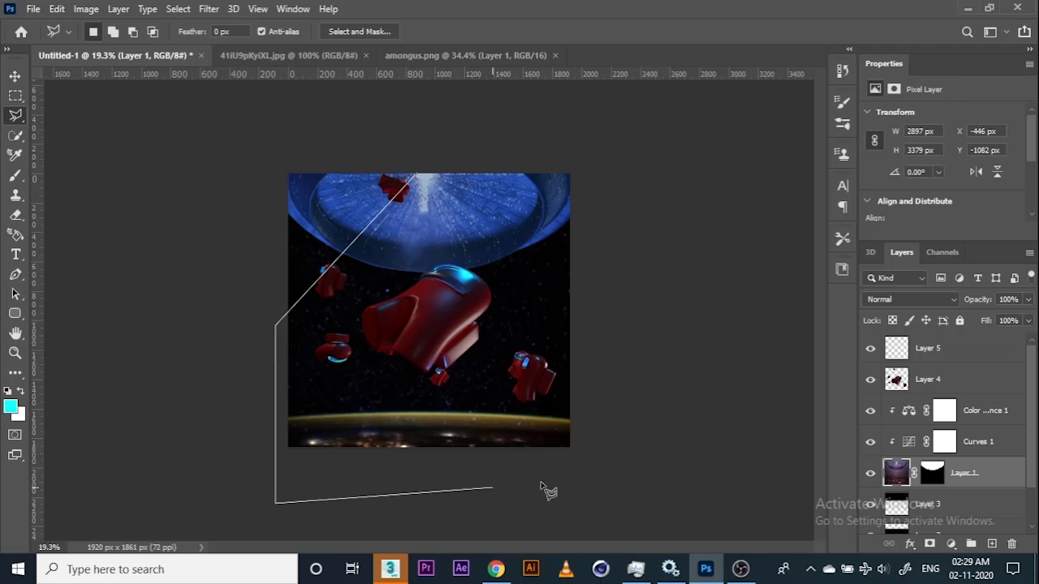
{"action": "left_click", "coordinate": [575, 477]}
{"action": "left_click", "coordinate": [634, 405]}
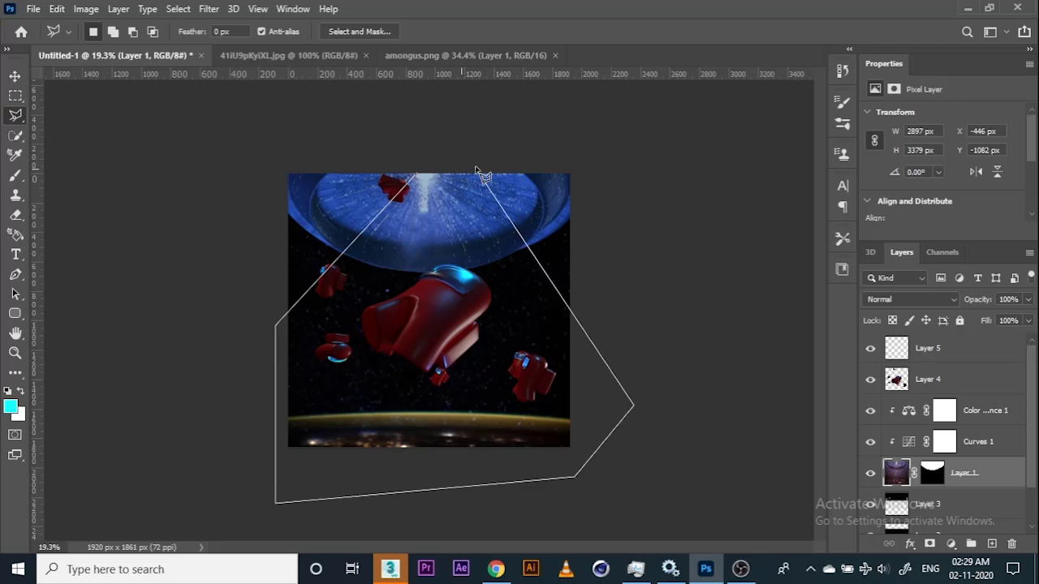
{"action": "left_click", "coordinate": [501, 166]}
{"action": "left_click", "coordinate": [419, 174]}
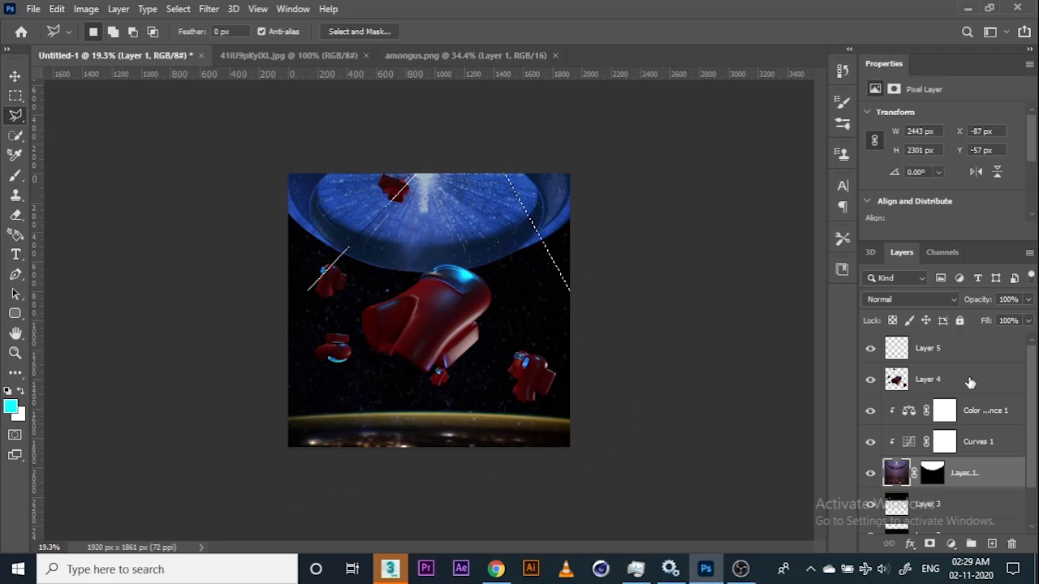
Step: Add a new layer above Layer 5 and fill the beam selection with the sampled cyan
{"action": "left_click", "coordinate": [960, 359]}
{"action": "left_click", "coordinate": [993, 543]}
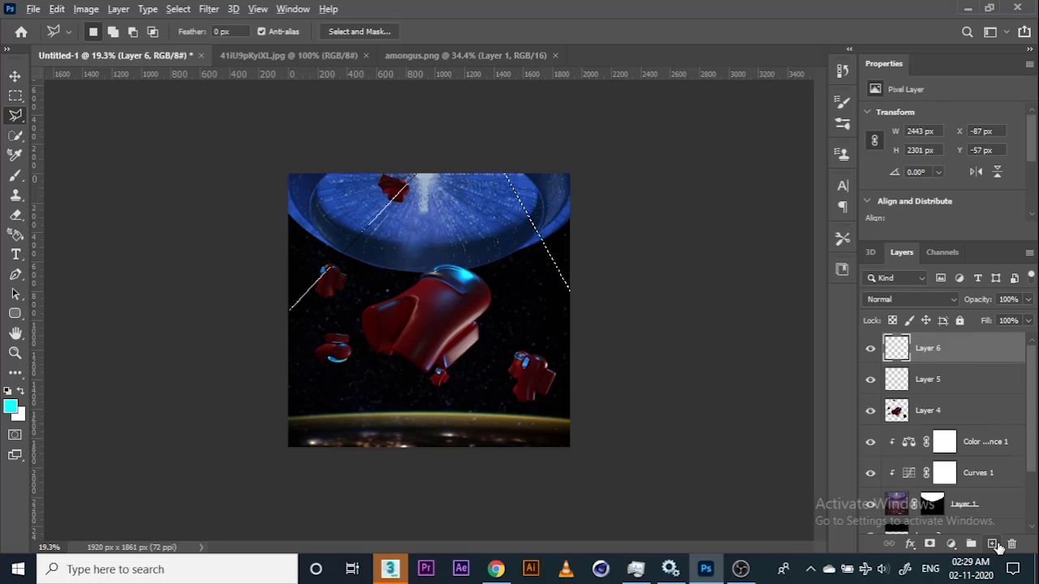
{"action": "key", "text": "alt+BackSpace"}
Step: Fade the cyan beam into a translucent glow using the Eraser at 57% opacity with a soft brush of about 2800 px
{"action": "key", "text": "e"}
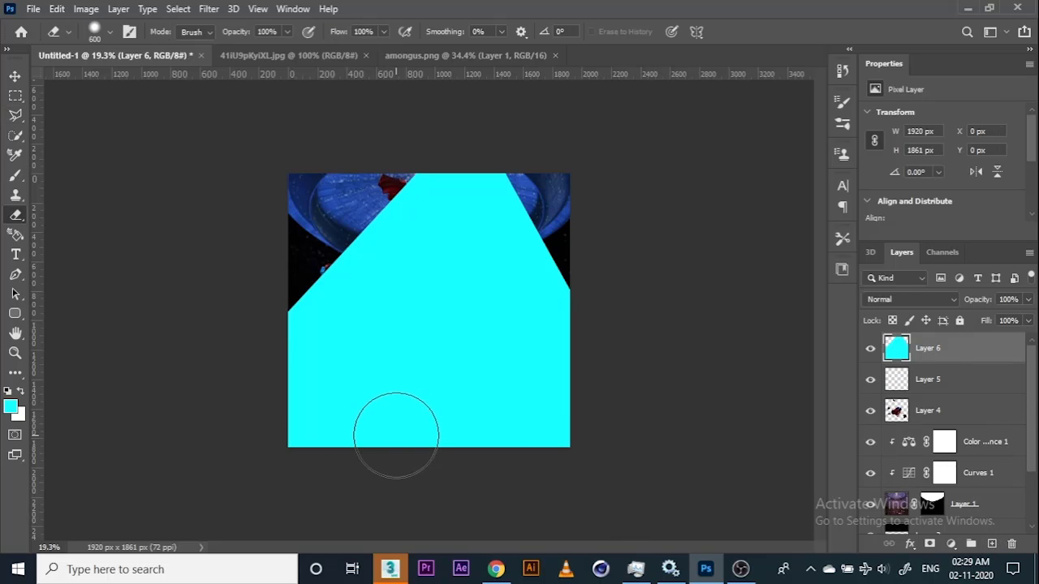
{"action": "key", "text": "bracketright"}
{"action": "key", "text": "bracketright"}
{"action": "key", "text": "bracketright"}
{"action": "key", "text": "bracketright"}
{"action": "key", "text": "bracketright"}
{"action": "key", "text": "bracketright"}
{"action": "key", "text": "bracketright"}
{"action": "key", "text": "bracketright"}
{"action": "key", "text": "bracketright"}
{"action": "key", "text": "bracketright"}
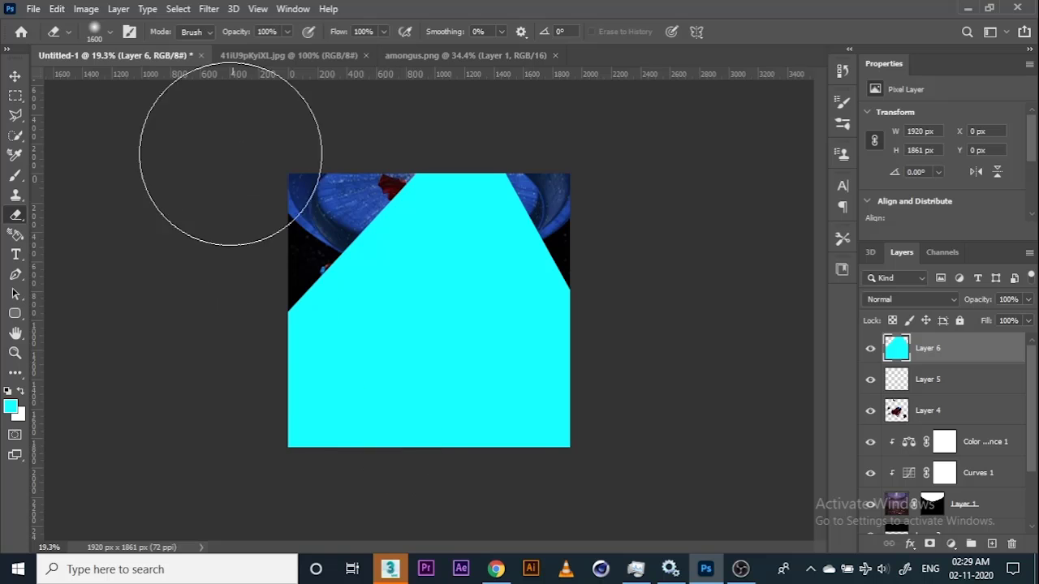
{"action": "key", "text": "5"}
{"action": "key", "text": "7"}
{"action": "key", "text": "bracketright"}
{"action": "key", "text": "bracketright"}
{"action": "key", "text": "bracketright"}
{"action": "key", "text": "bracketright"}
{"action": "key", "text": "bracketright"}
{"action": "key", "text": "bracketright"}
{"action": "key", "text": "bracketright"}
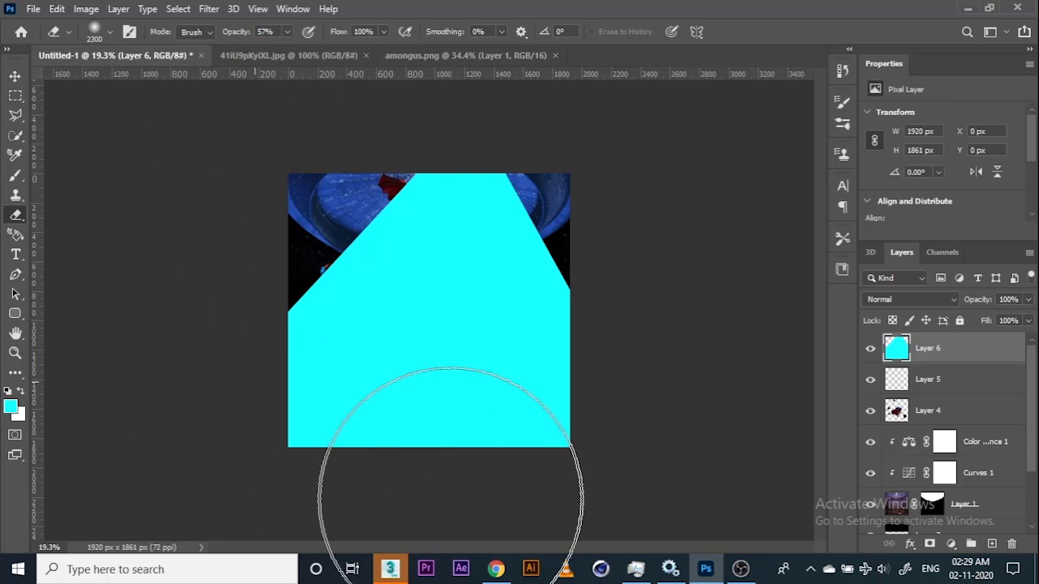
{"action": "key", "text": "bracketright"}
{"action": "key", "text": "bracketright"}
{"action": "key", "text": "bracketright"}
{"action": "key", "text": "bracketright"}
{"action": "mouse_move", "coordinate": [517, 439]}
{"action": "left_mouse_down"}
{"action": "mouse_move", "coordinate": [561, 384]}
{"action": "mouse_move", "coordinate": [572, 398]}
{"action": "mouse_move", "coordinate": [584, 367]}
{"action": "mouse_move", "coordinate": [589, 380]}
{"action": "mouse_move", "coordinate": [626, 307]}
{"action": "mouse_move", "coordinate": [621, 262]}
{"action": "mouse_move", "coordinate": [552, 350]}
{"action": "mouse_move", "coordinate": [466, 310]}
{"action": "mouse_move", "coordinate": [345, 329]}
{"action": "mouse_move", "coordinate": [265, 297]}
{"action": "mouse_move", "coordinate": [258, 243]}
{"action": "mouse_move", "coordinate": [269, 203]}
{"action": "mouse_move", "coordinate": [259, 214]}
{"action": "mouse_move", "coordinate": [235, 366]}
{"action": "mouse_move", "coordinate": [240, 413]}
{"action": "mouse_move", "coordinate": [670, 226]}
{"action": "left_mouse_up"}
{"action": "key", "text": "bracketright"}
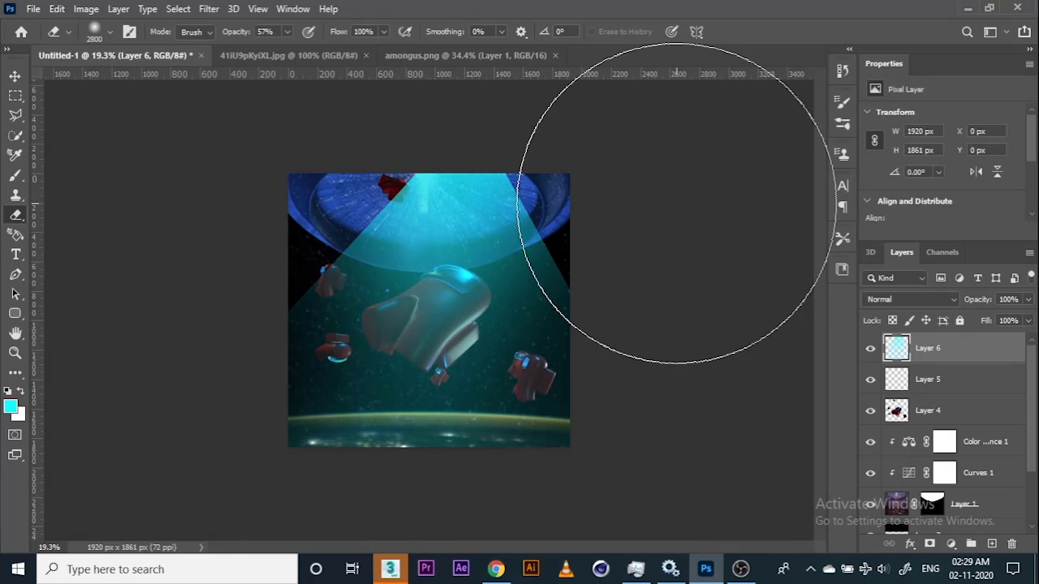
Step: Reduce the Eraser to 1700 px and soften the beam's hard slanted edges on both sides
{"action": "key", "text": "bracketleft"}
{"action": "key", "text": "bracketleft"}
{"action": "key", "text": "bracketleft"}
{"action": "key", "text": "bracketleft"}
{"action": "key", "text": "bracketleft"}
{"action": "key", "text": "bracketleft"}
{"action": "key", "text": "bracketleft"}
{"action": "key", "text": "bracketleft"}
{"action": "key", "text": "bracketleft"}
{"action": "key", "text": "bracketleft"}
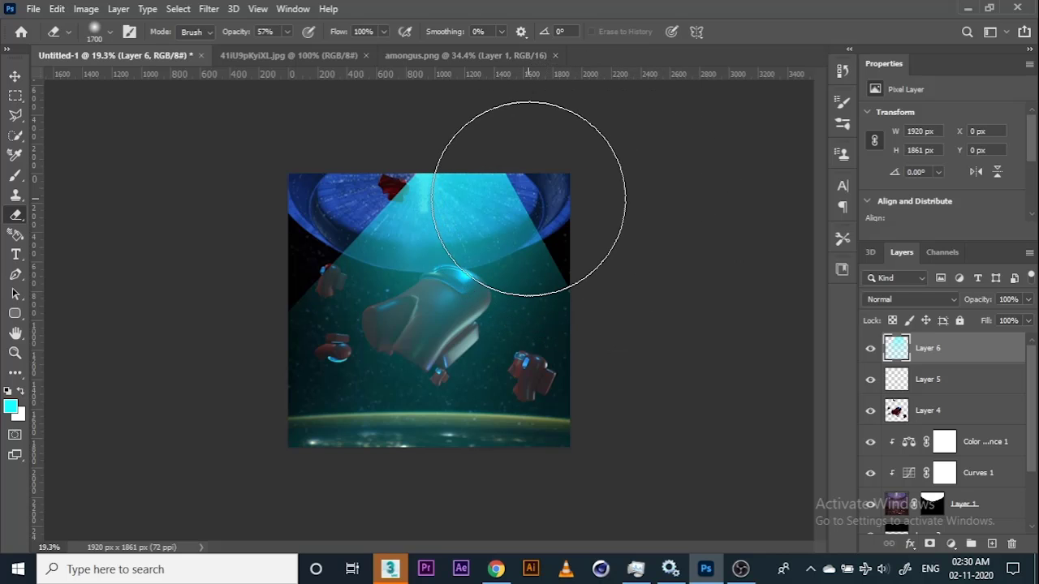
{"action": "left_click_drag", "start_coordinate": [530, 199], "coordinate": [562, 207]}
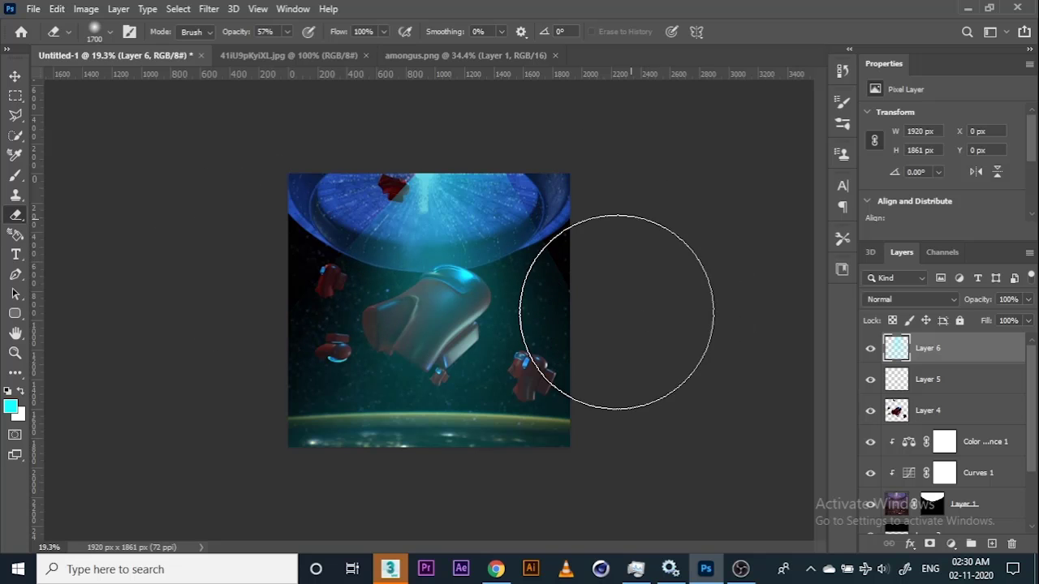
Step: Place the beam layer below the characters' Layer 4 and erase the beam's leftover hard edge near the canvas's right side
{"action": "left_click", "coordinate": [14, 74]}
{"action": "left_click_drag", "start_coordinate": [941, 357], "coordinate": [965, 428]}
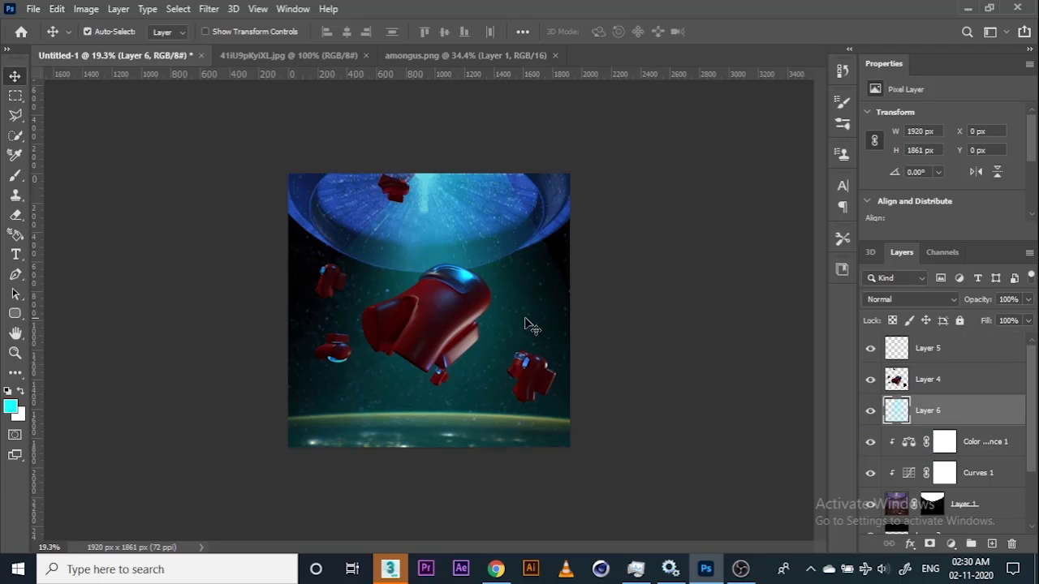
{"action": "scroll", "coordinate": [464, 317], "scroll_direction": "down", "scroll_amount": 2}
{"action": "scroll", "coordinate": [465, 317], "scroll_direction": "up", "scroll_amount": 3}
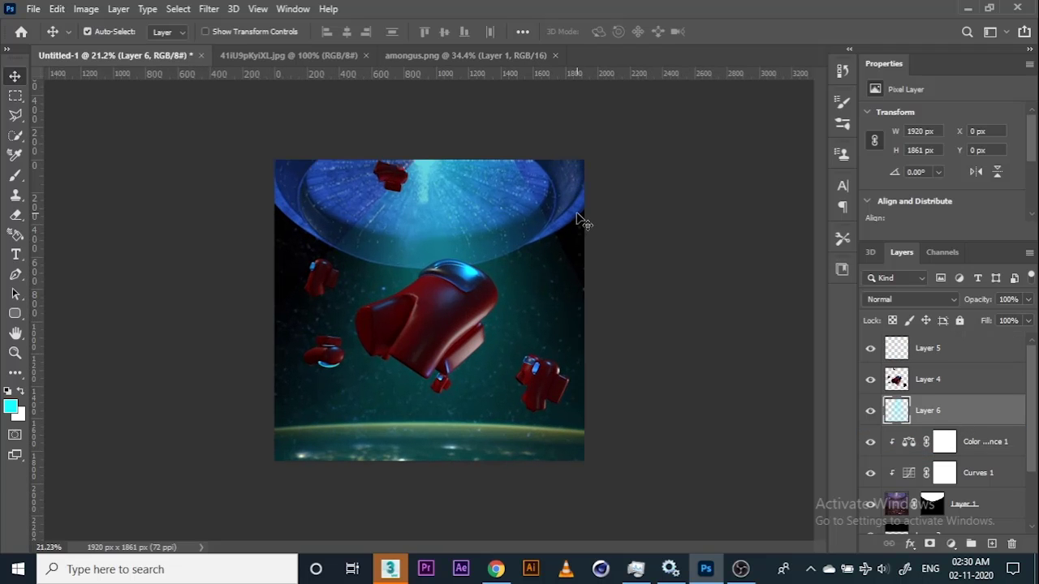
{"action": "key", "text": "e"}
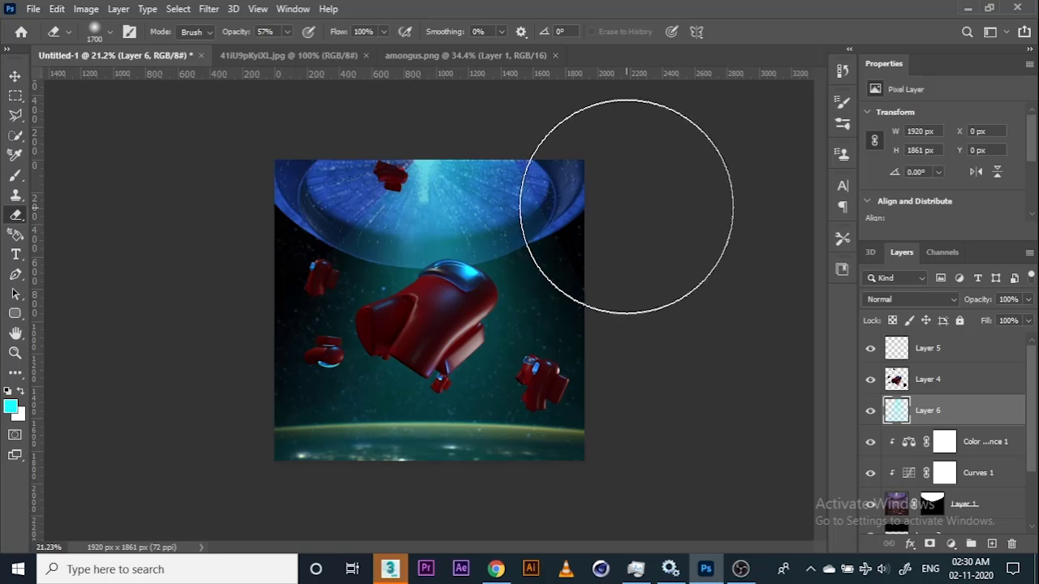
{"action": "left_click", "coordinate": [15, 77]}
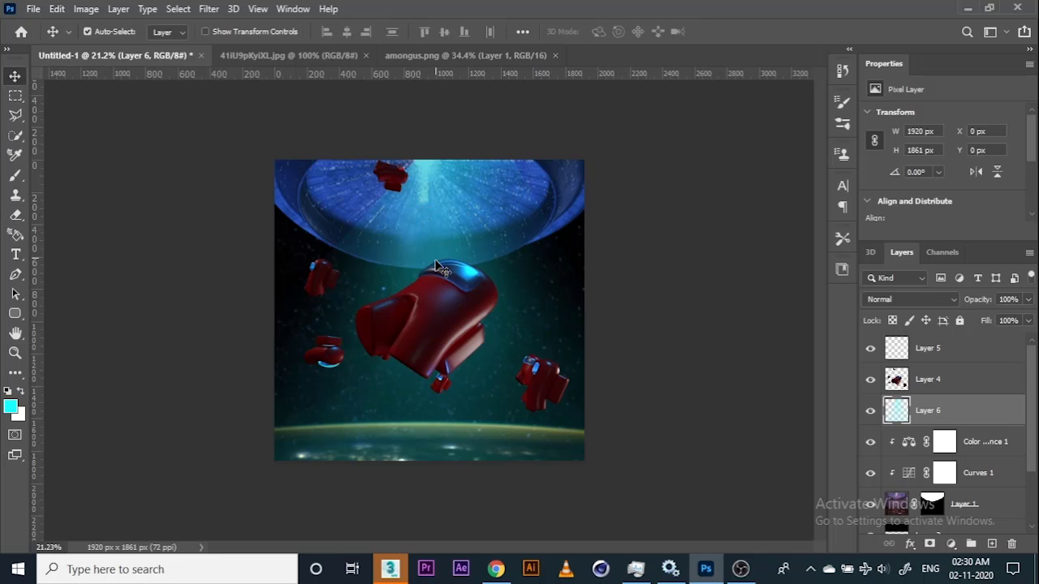
Step: Try shifting the UFO's Color Balance midtones to -100 cyan/red, 0 magenta/green and +35 yellow/blue
{"action": "scroll", "coordinate": [445, 301], "scroll_direction": "down", "scroll_amount": 2}
{"action": "scroll", "coordinate": [445, 324], "scroll_direction": "up", "scroll_amount": 9}
{"action": "scroll", "coordinate": [445, 323], "scroll_direction": "down", "scroll_amount": 5}
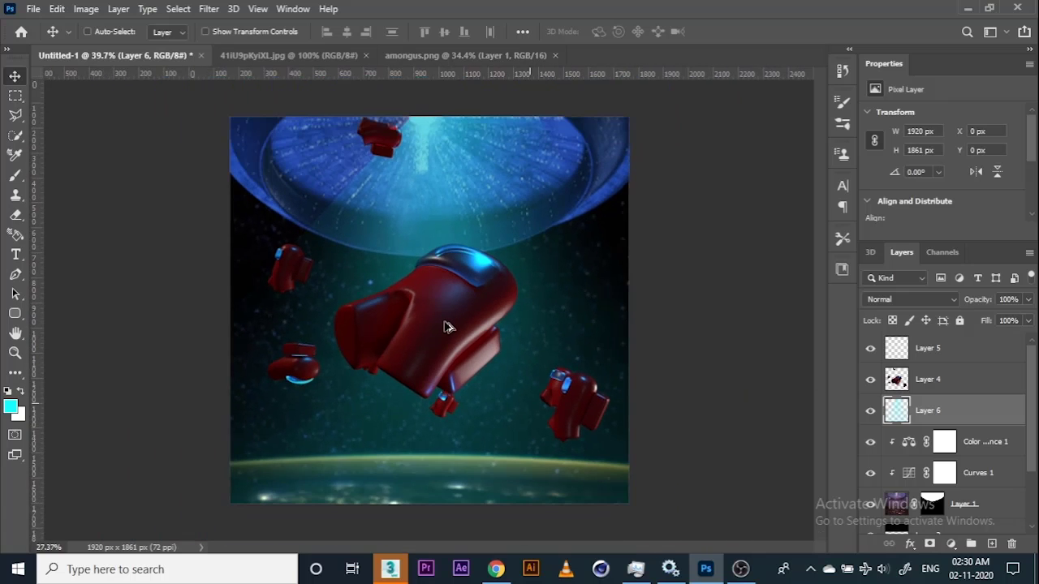
{"action": "scroll", "coordinate": [445, 327], "scroll_direction": "down", "scroll_amount": 1}
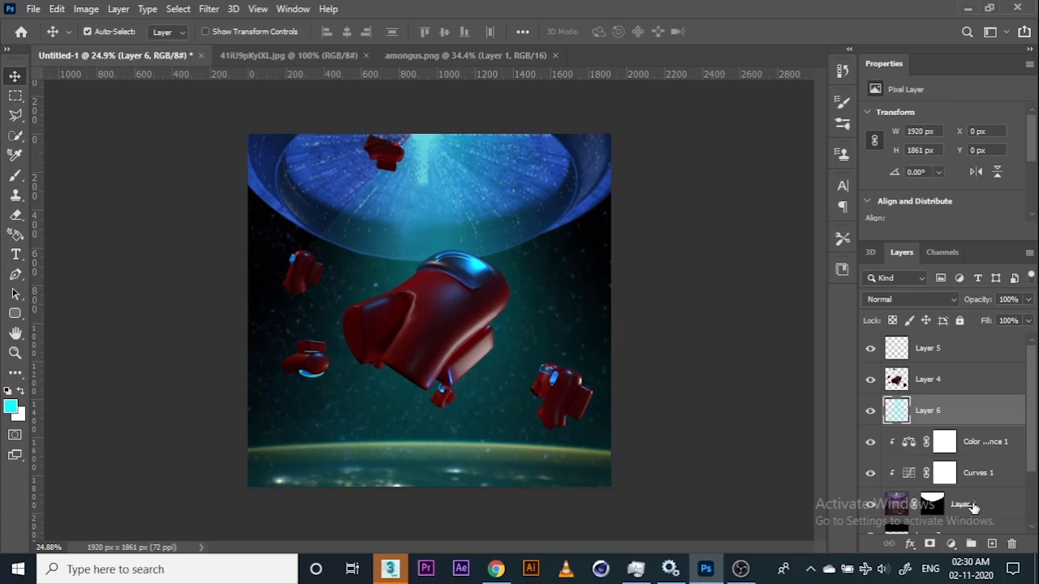
{"action": "left_click", "coordinate": [907, 442]}
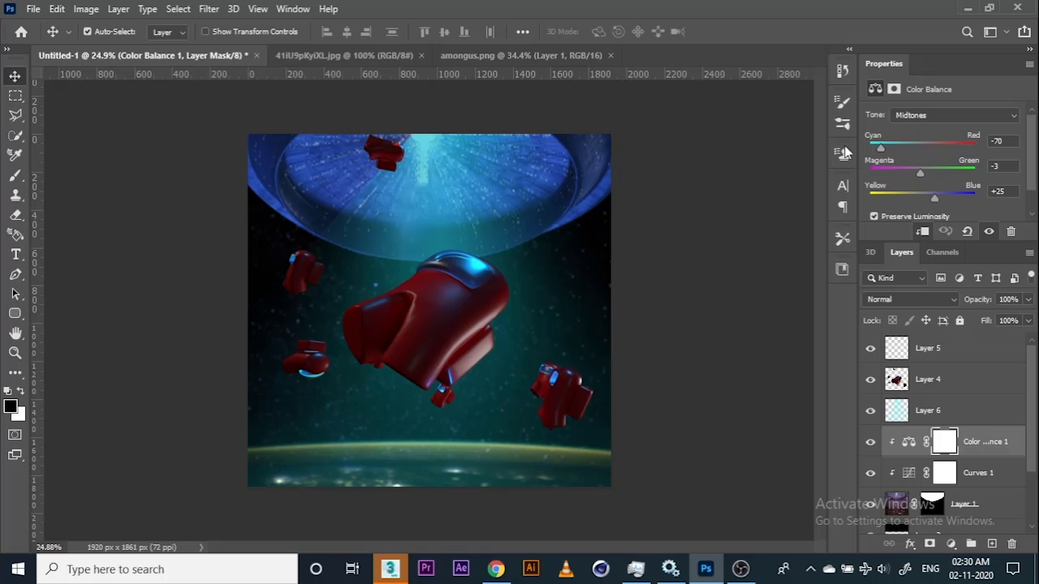
{"action": "left_click_drag", "start_coordinate": [954, 194], "coordinate": [928, 199]}
{"action": "left_click_drag", "start_coordinate": [869, 147], "coordinate": [952, 167]}
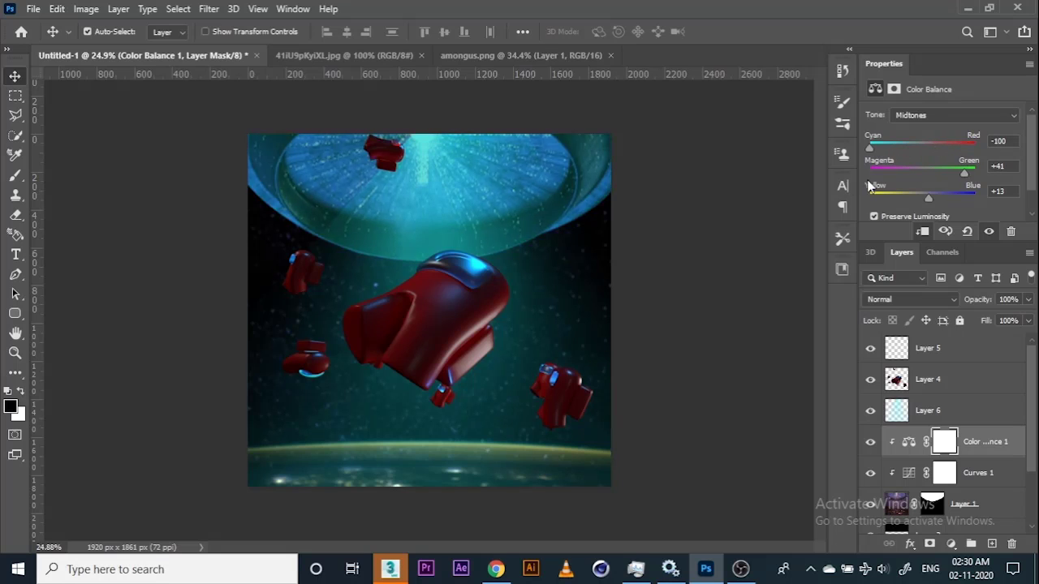
{"action": "left_click_drag", "start_coordinate": [868, 172], "coordinate": [940, 203]}
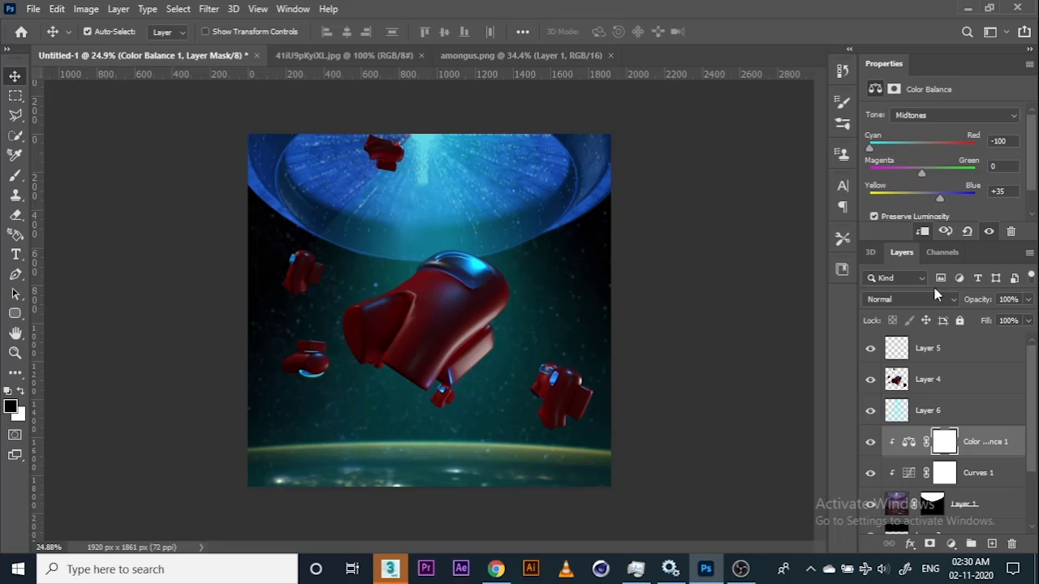
Step: Replace the UFO's Color Balance adjustment with a Hue/Saturation layer clipped to it, with hue -62 and saturation +26
{"action": "key", "text": "Delete"}
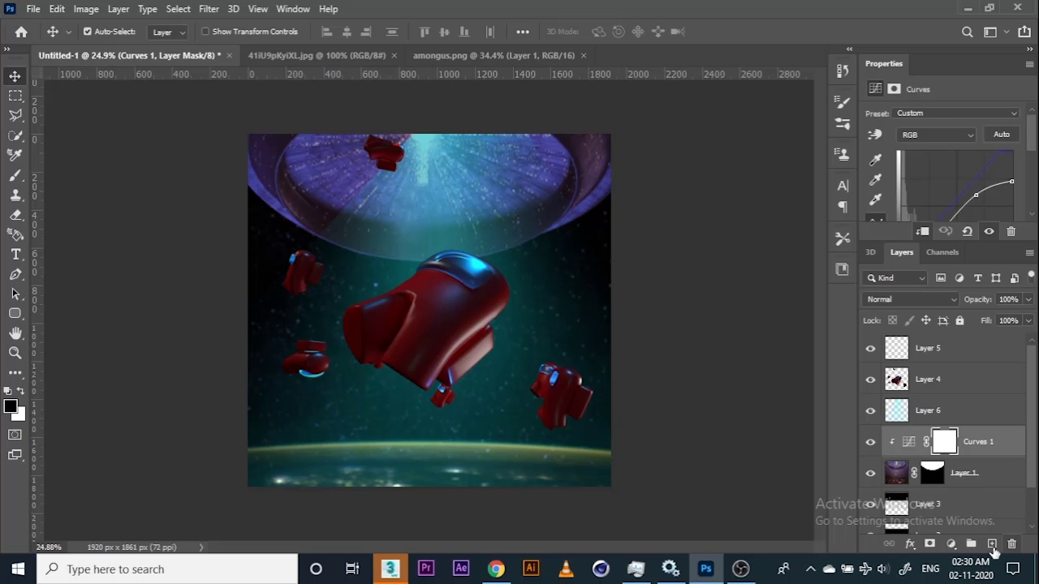
{"action": "left_click", "coordinate": [951, 543]}
{"action": "left_click", "coordinate": [961, 401]}
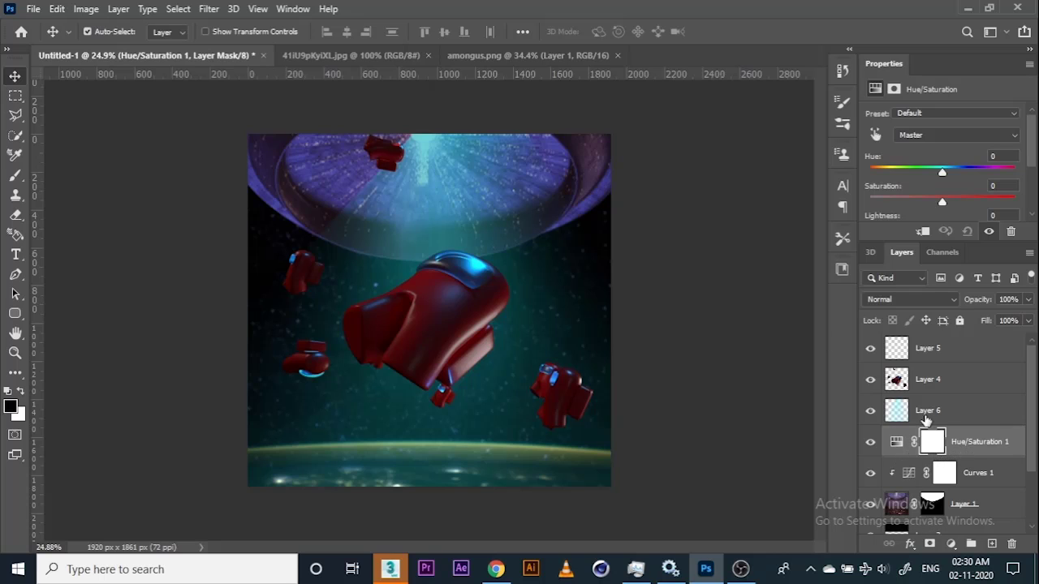
{"action": "left_click", "coordinate": [925, 422], "text": "alt"}
{"action": "left_click_drag", "start_coordinate": [952, 167], "coordinate": [904, 176]}
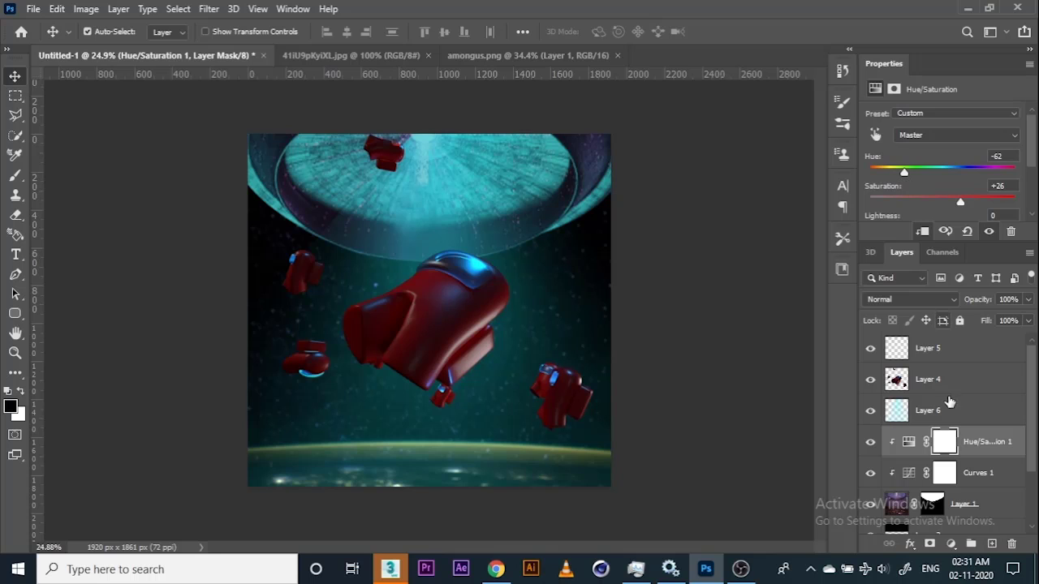
Step: Invert the Hue/Saturation mask and paint white over the UFO's glowing centre with a 1400 px soft brush
{"action": "left_click", "coordinate": [945, 453]}
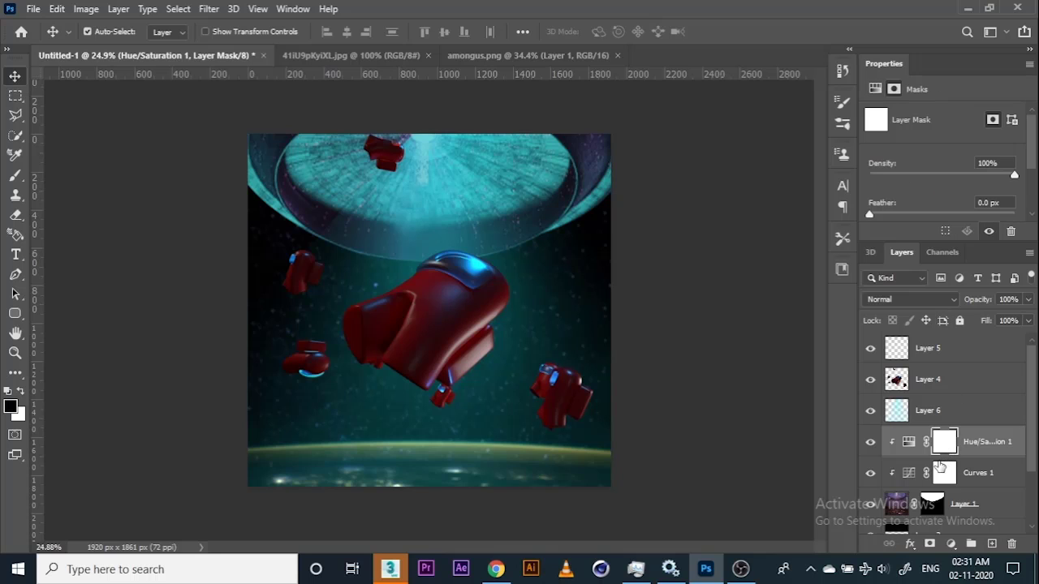
{"action": "key", "text": "ctrl+i"}
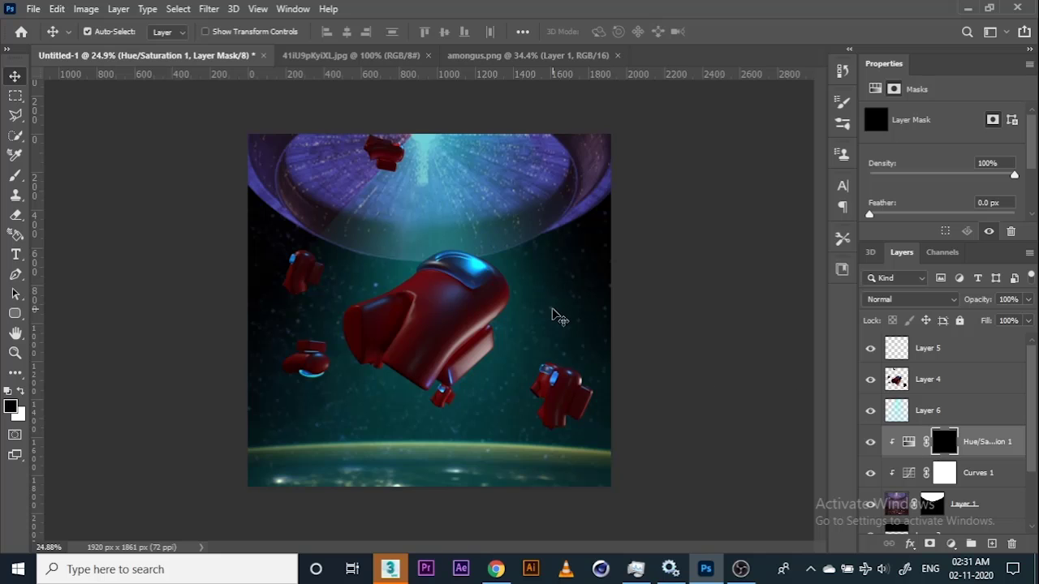
{"action": "key", "text": "b"}
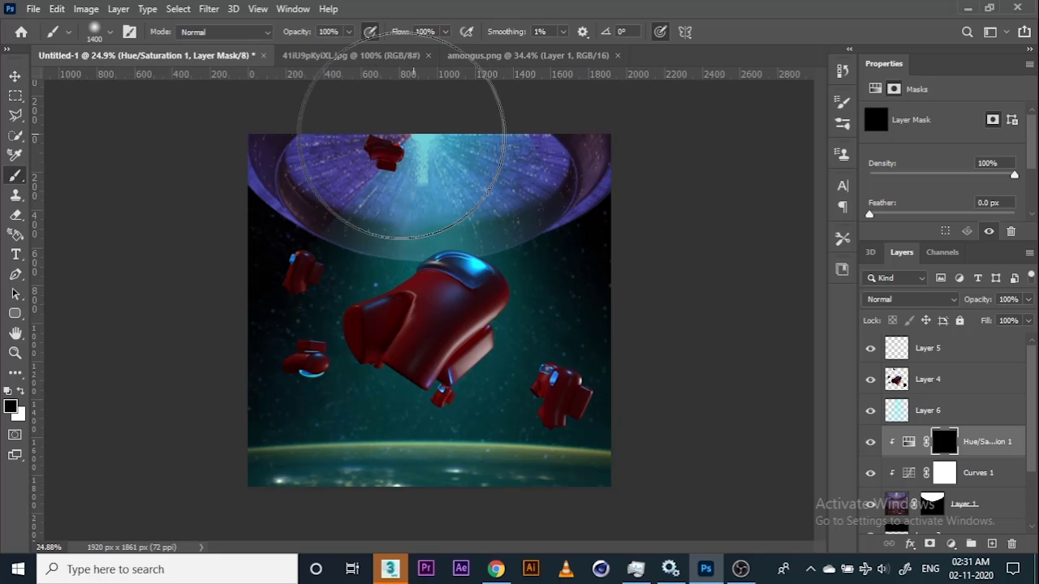
{"action": "key", "text": "bracketright"}
{"action": "key", "text": "x"}
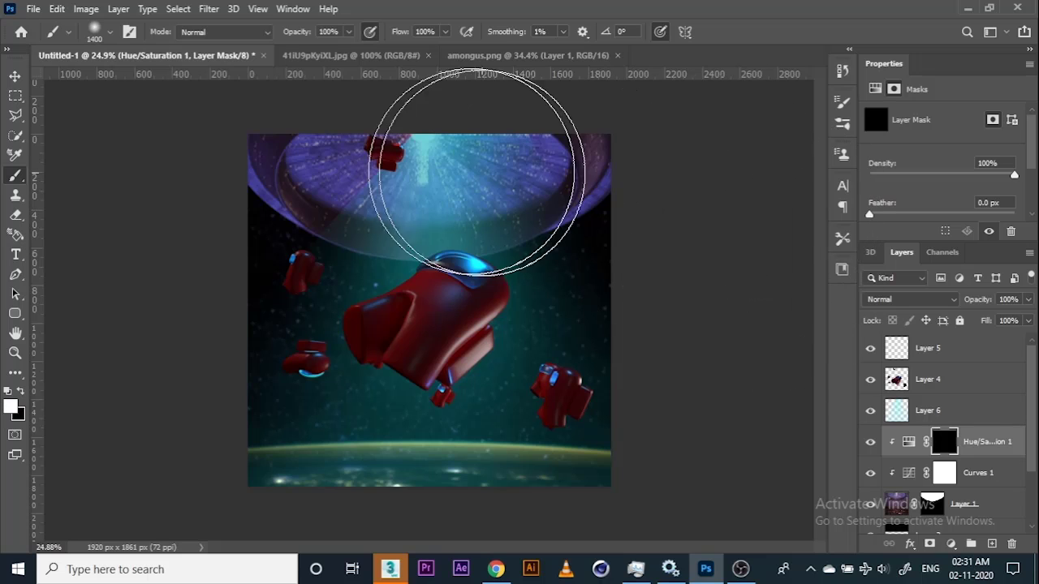
{"action": "mouse_move", "coordinate": [475, 138]}
{"action": "left_mouse_down"}
{"action": "mouse_move", "coordinate": [373, 140]}
{"action": "mouse_move", "coordinate": [520, 200]}
{"action": "mouse_move", "coordinate": [443, 190]}
{"action": "mouse_move", "coordinate": [527, 168]}
{"action": "mouse_move", "coordinate": [513, 133]}
{"action": "mouse_move", "coordinate": [494, 228]}
{"action": "mouse_move", "coordinate": [575, 239]}
{"action": "left_mouse_up"}
{"action": "scroll", "coordinate": [519, 242], "scroll_direction": "down", "scroll_amount": 4}
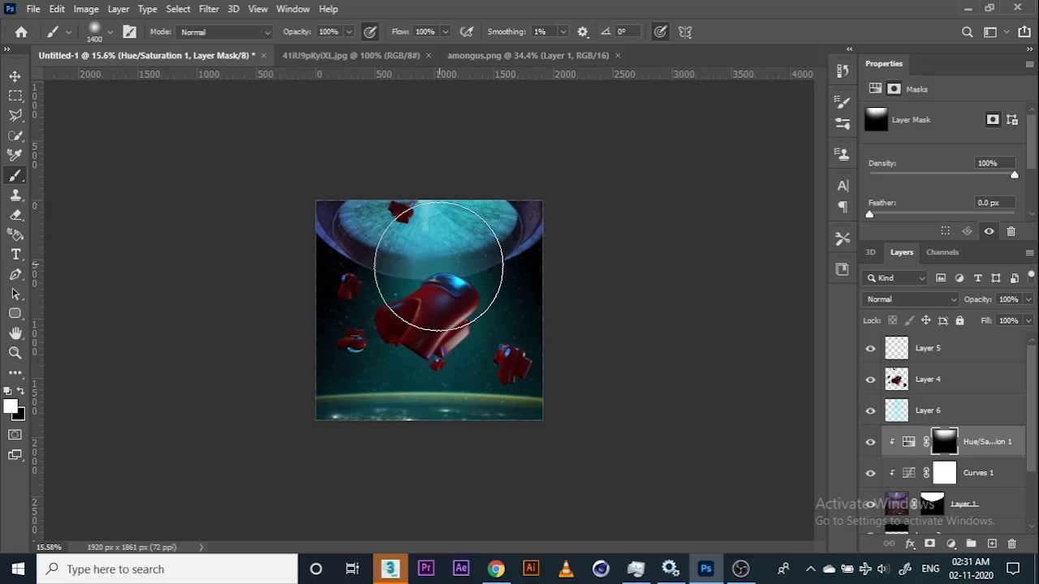
{"action": "mouse_move", "coordinate": [438, 269]}
{"action": "left_mouse_down"}
{"action": "mouse_move", "coordinate": [406, 291]}
{"action": "mouse_move", "coordinate": [417, 311]}
{"action": "left_mouse_up"}
{"action": "scroll", "coordinate": [430, 312], "scroll_direction": "up", "scroll_amount": 2}
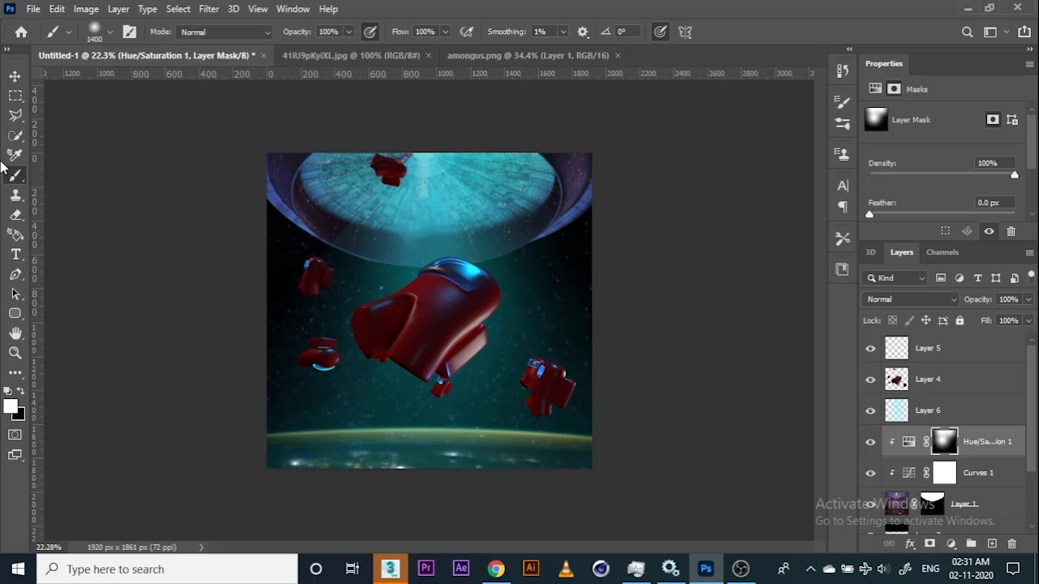
{"action": "left_click", "coordinate": [13, 75]}
Step: Transform the UFO on Layer 1 into a flatter shape at the canvas's upper edge, about 44% height and rotated -2.59°
{"action": "scroll", "coordinate": [417, 318], "scroll_direction": "up", "scroll_amount": 3}
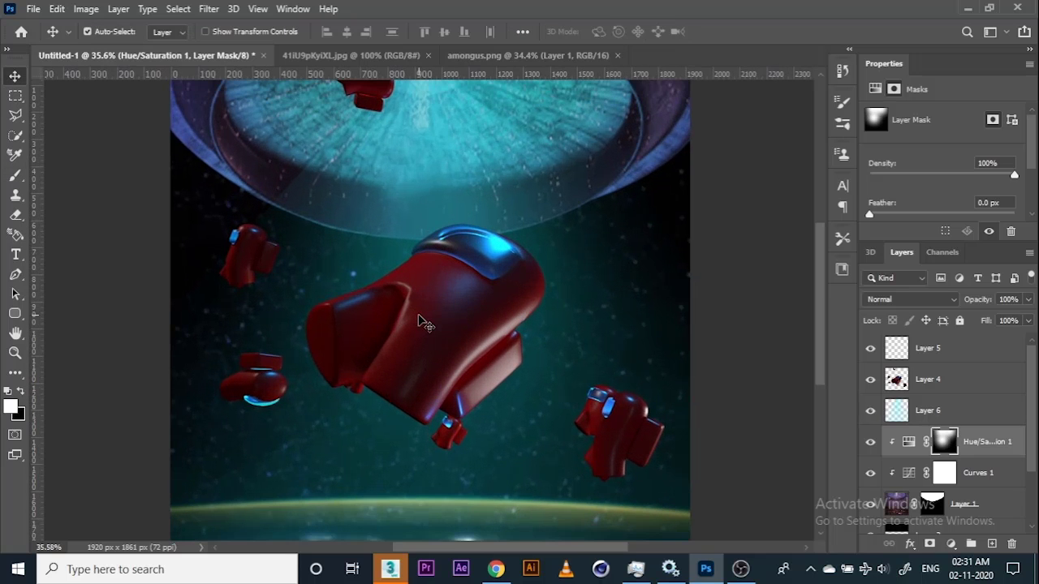
{"action": "scroll", "coordinate": [455, 338], "scroll_direction": "up", "scroll_amount": 1}
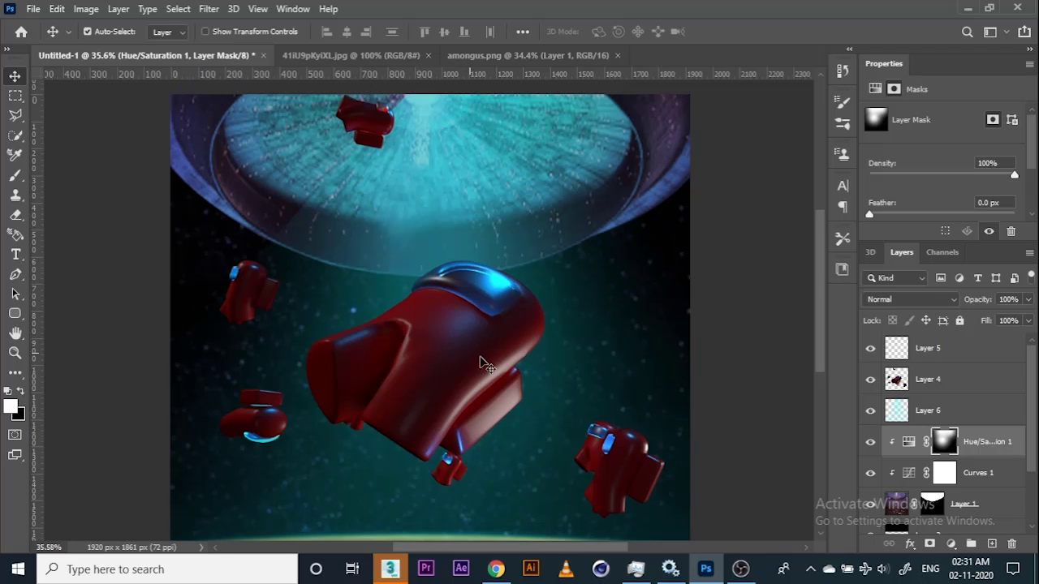
{"action": "scroll", "coordinate": [565, 370], "scroll_direction": "down", "scroll_amount": 3}
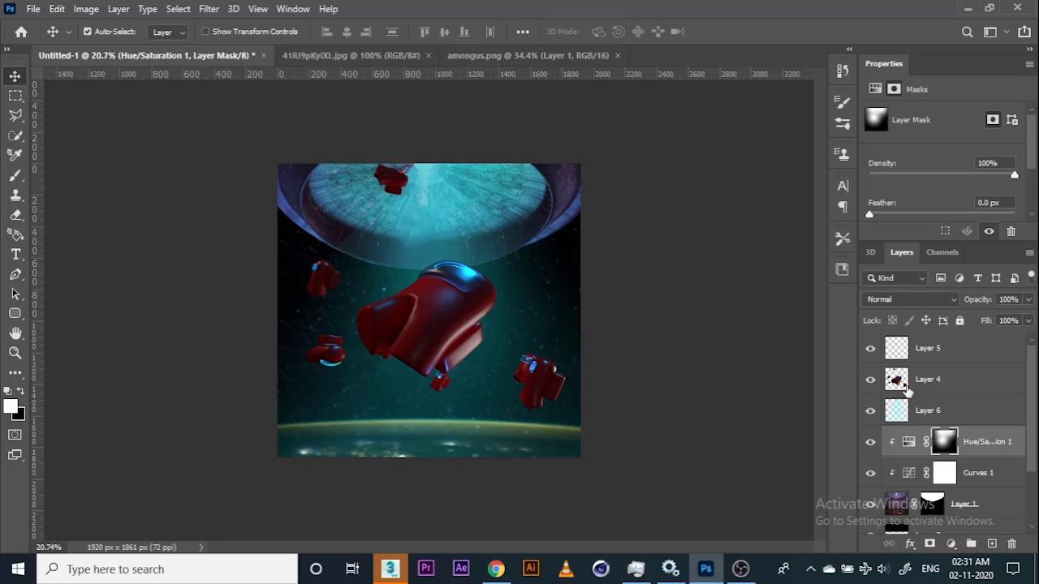
{"action": "scroll", "coordinate": [933, 383], "scroll_direction": "down", "scroll_amount": 3}
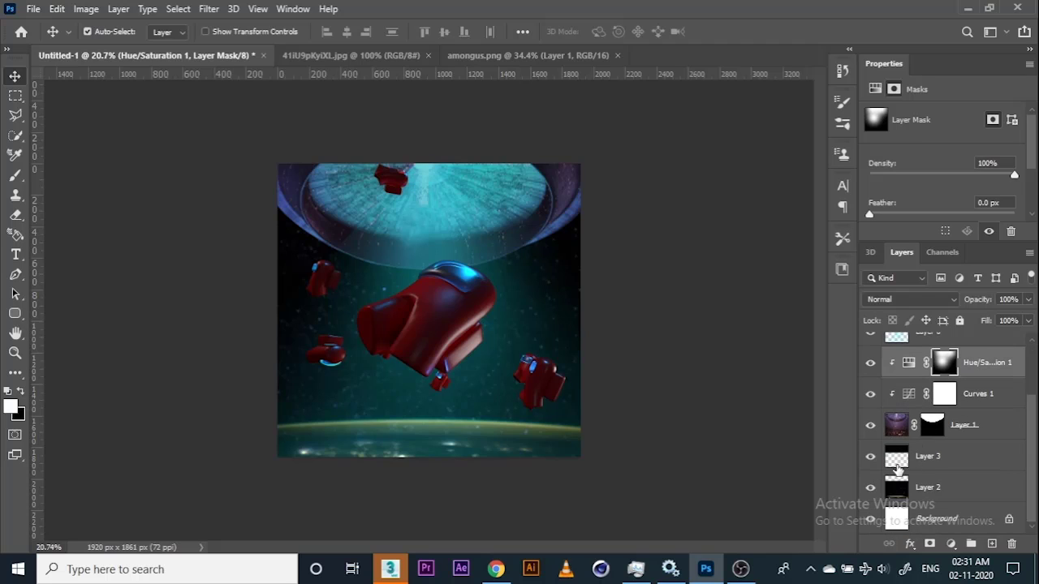
{"action": "scroll", "coordinate": [906, 438], "scroll_direction": "up", "scroll_amount": 3}
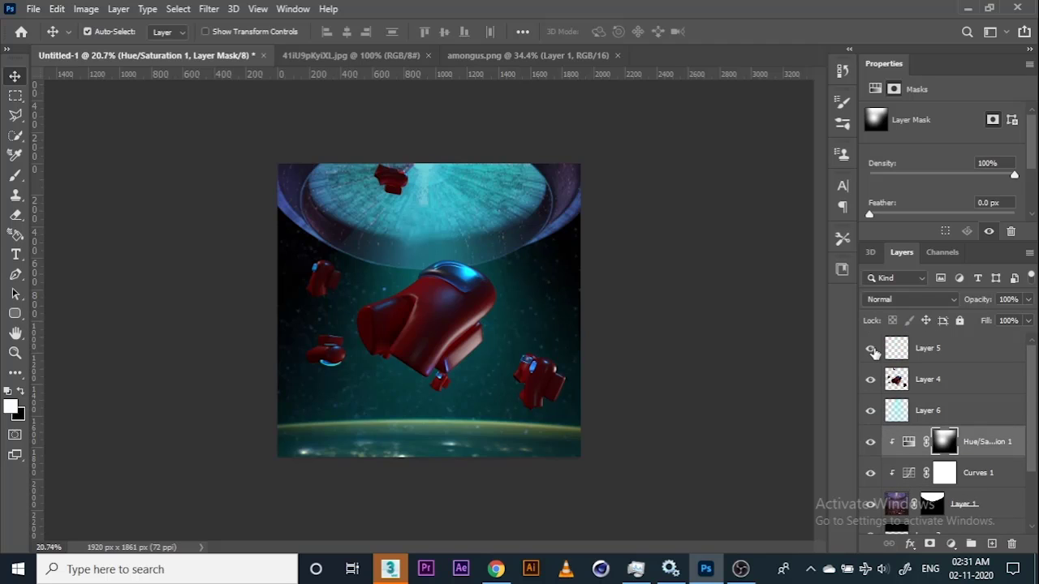
{"action": "scroll", "coordinate": [874, 441], "scroll_direction": "down", "scroll_amount": 3}
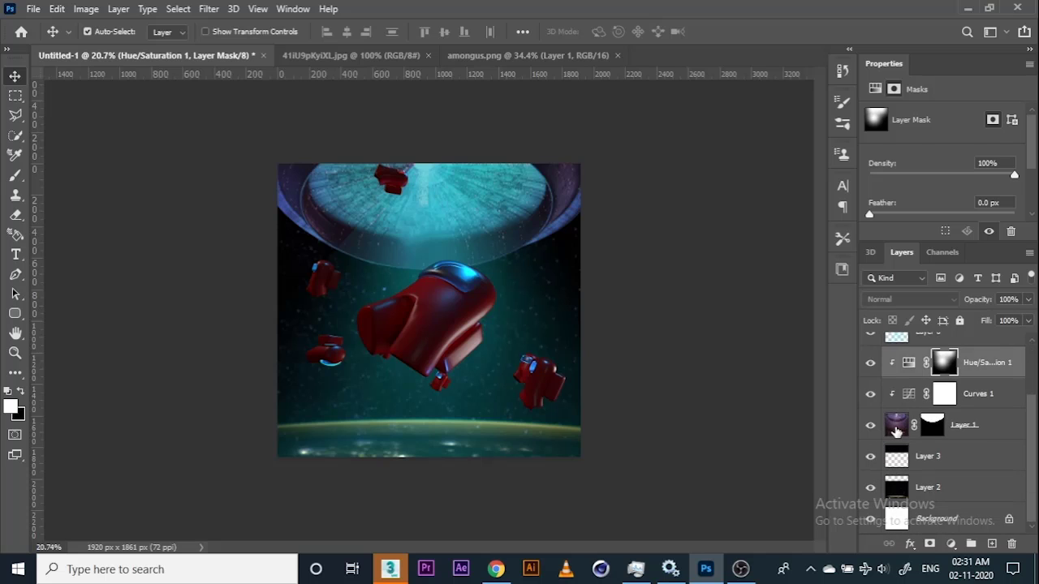
{"action": "left_click", "coordinate": [895, 425]}
{"action": "key", "text": "ctrl+t"}
{"action": "left_click_drag", "start_coordinate": [659, 525], "coordinate": [617, 422]}
{"action": "left_click_drag", "start_coordinate": [207, 524], "coordinate": [207, 412]}
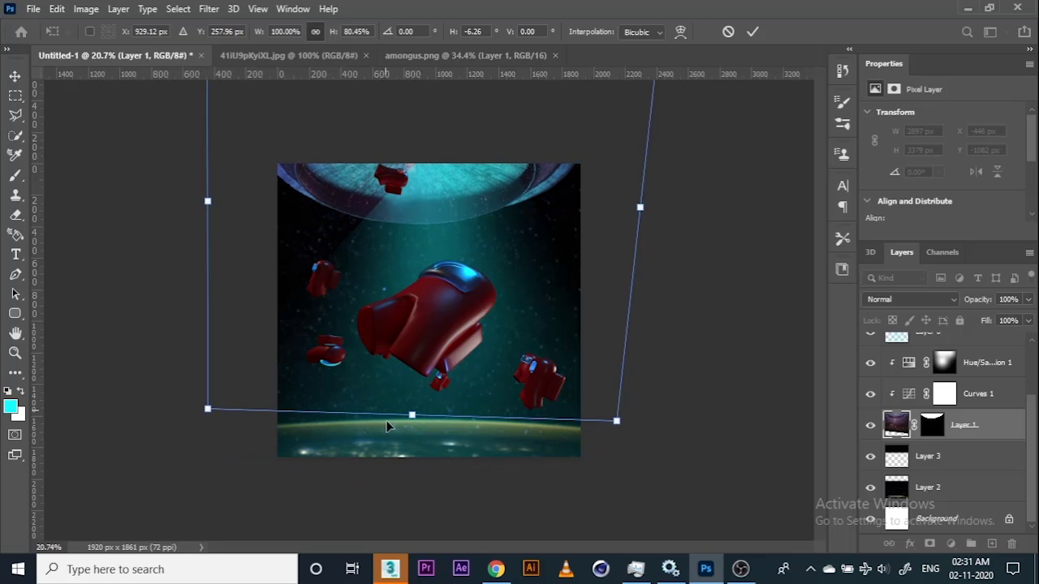
{"action": "left_click_drag", "start_coordinate": [411, 416], "coordinate": [422, 221]}
{"action": "left_click_drag", "start_coordinate": [427, 132], "coordinate": [426, 213]}
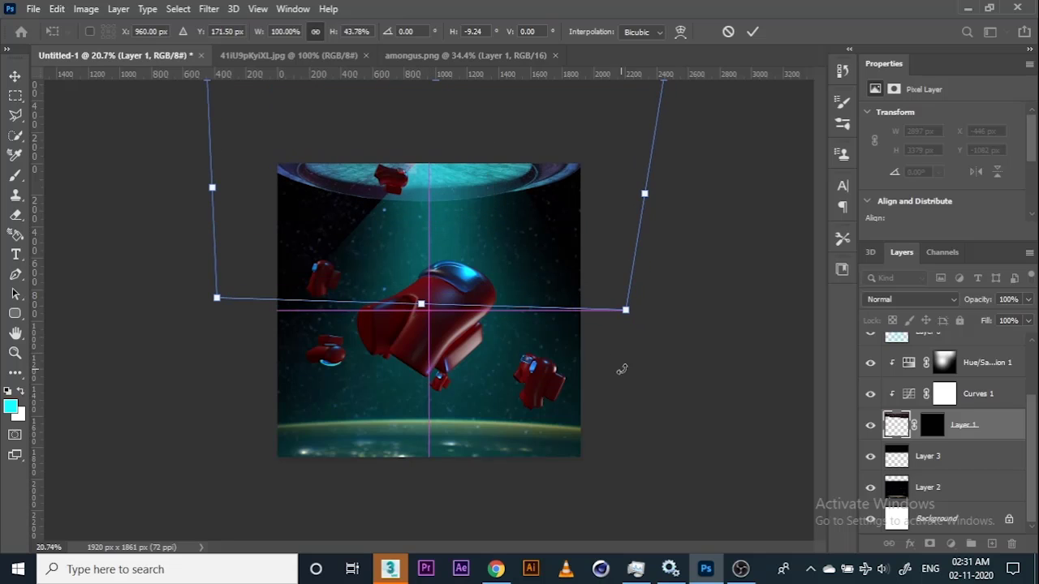
{"action": "left_click_drag", "start_coordinate": [621, 369], "coordinate": [667, 282]}
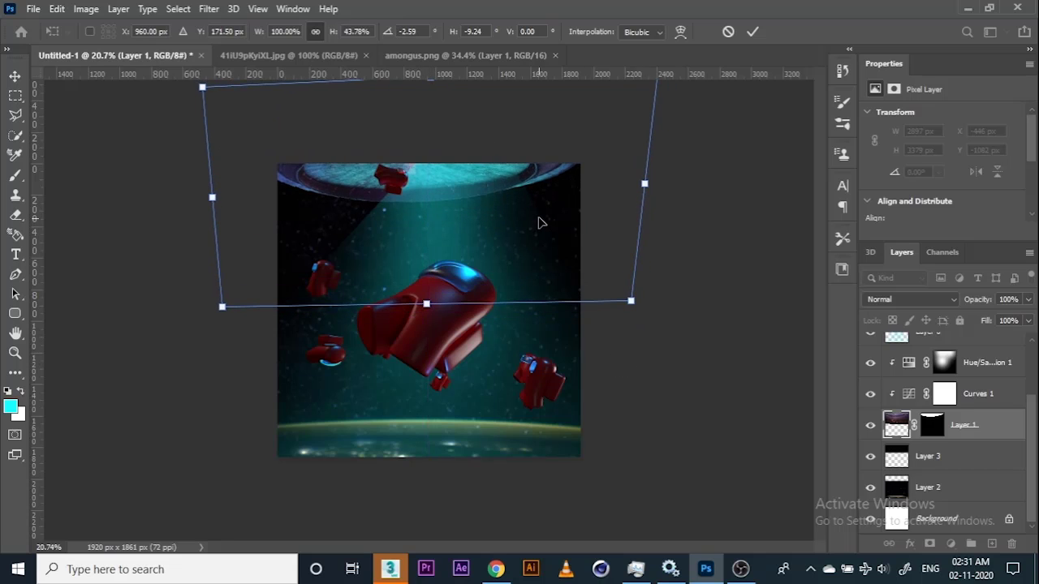
{"action": "left_click", "coordinate": [753, 32]}
{"action": "scroll", "coordinate": [545, 288], "scroll_direction": "up", "scroll_amount": 1}
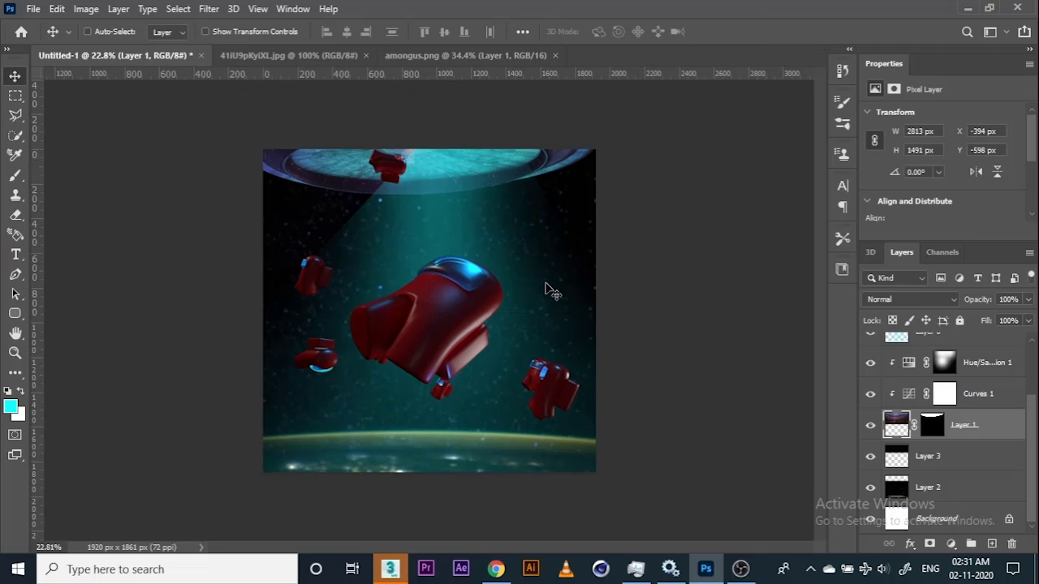
{"action": "scroll", "coordinate": [933, 386], "scroll_direction": "up", "scroll_amount": 2}
{"action": "left_click", "coordinate": [933, 362]}
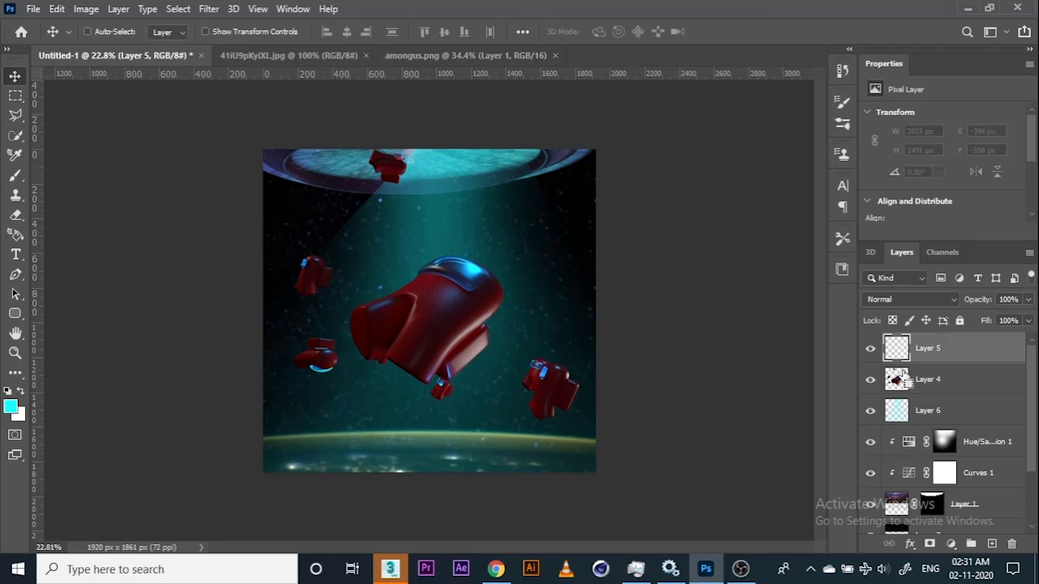
{"action": "key", "text": "ctrl+t"}
{"action": "left_click", "coordinate": [499, 220]}
Step: Rotate the cyan beam on Layer 6 by -8.86° and reposition it beneath the flattened UFO
{"action": "left_click", "coordinate": [913, 413]}
{"action": "key", "text": "ctrl+t"}
{"action": "left_click_drag", "start_coordinate": [641, 292], "coordinate": [656, 242]}
{"action": "left_click_drag", "start_coordinate": [527, 354], "coordinate": [518, 317]}
{"action": "left_click_drag", "start_coordinate": [607, 308], "coordinate": [627, 321]}
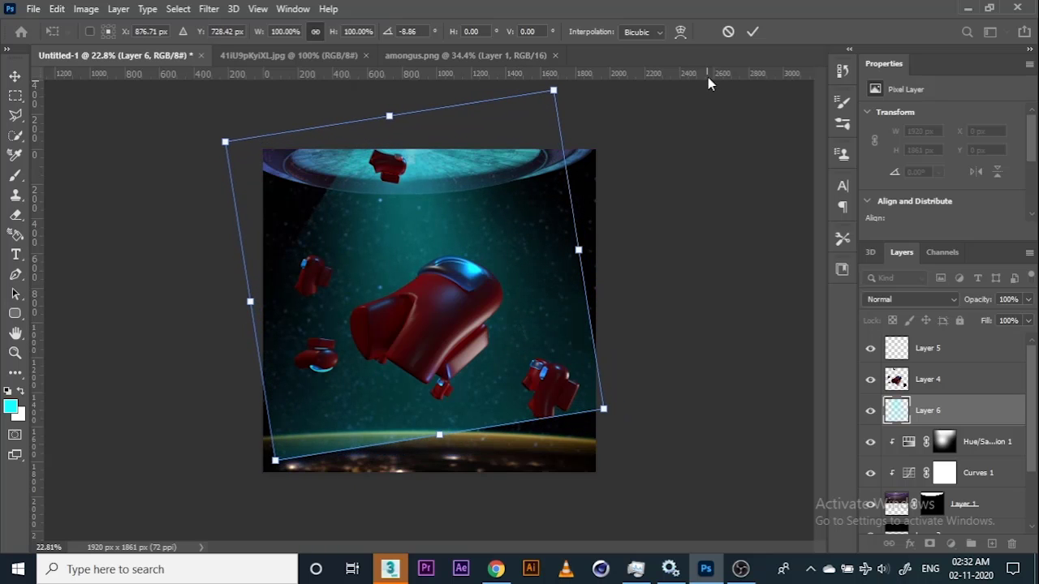
{"action": "left_click", "coordinate": [755, 31]}
Step: Soften the rotated beam's hard edges along the canvas's sides and lower part with the 1700 px Eraser at 57% opacity
{"action": "key", "text": "e"}
{"action": "key", "text": "]"}
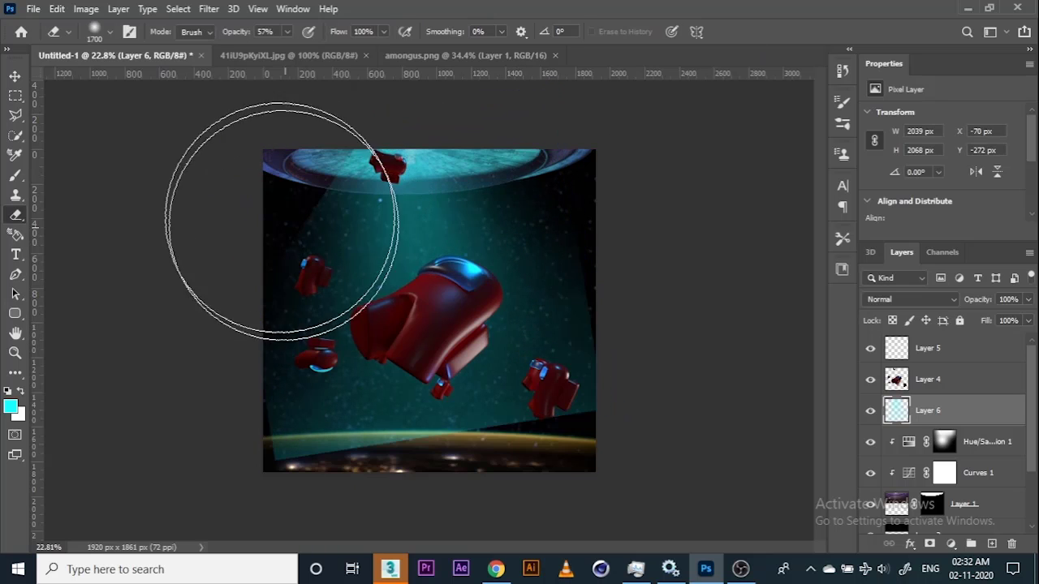
{"action": "mouse_move", "coordinate": [277, 170]}
{"action": "left_mouse_down"}
{"action": "mouse_move", "coordinate": [207, 364]}
{"action": "mouse_move", "coordinate": [201, 454]}
{"action": "mouse_move", "coordinate": [310, 527]}
{"action": "mouse_move", "coordinate": [278, 518]}
{"action": "mouse_move", "coordinate": [391, 541]}
{"action": "mouse_move", "coordinate": [452, 535]}
{"action": "mouse_move", "coordinate": [644, 468]}
{"action": "mouse_move", "coordinate": [387, 523]}
{"action": "mouse_move", "coordinate": [459, 523]}
{"action": "left_mouse_up"}
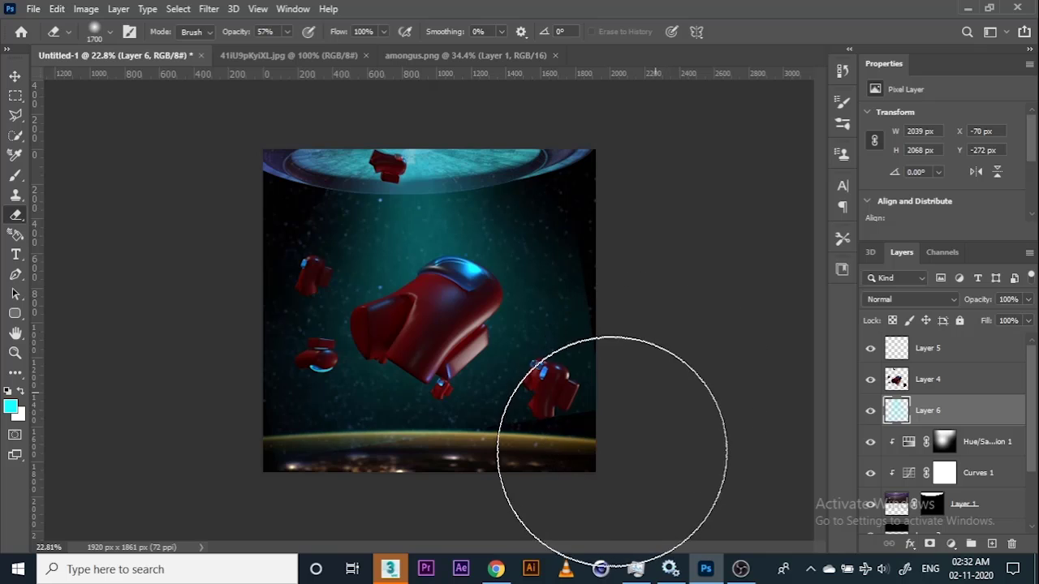
{"action": "mouse_move", "coordinate": [631, 419]}
{"action": "left_mouse_down"}
{"action": "mouse_move", "coordinate": [681, 294]}
{"action": "mouse_move", "coordinate": [595, 441]}
{"action": "left_mouse_up"}
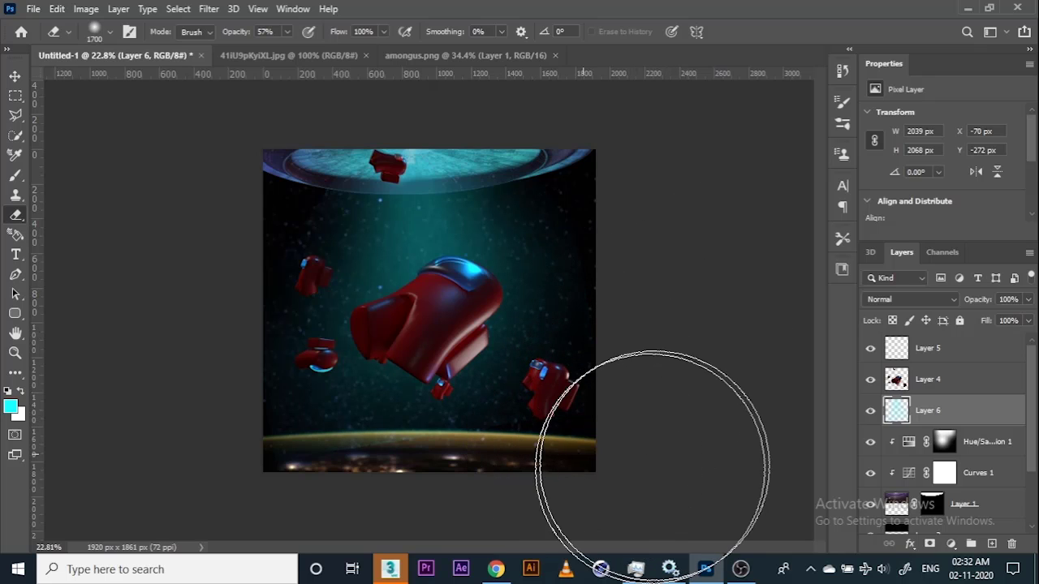
{"action": "left_click", "coordinate": [609, 462]}
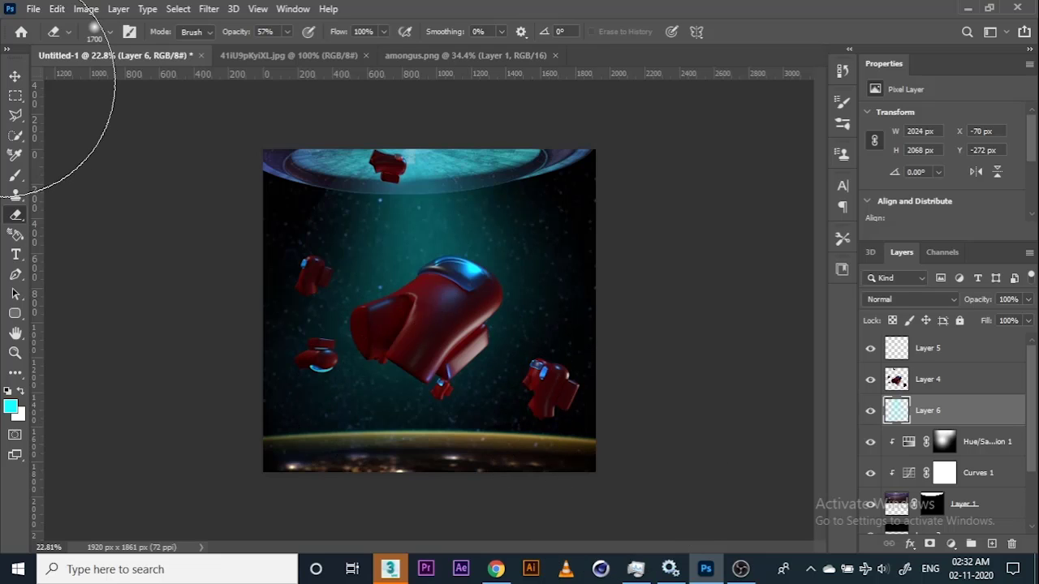
{"action": "left_click", "coordinate": [18, 80]}
Step: Choose a 2492 px brush from the debris brush set and stamp cyan particles over the upper beam on Layer 6
{"action": "scroll", "coordinate": [433, 266], "scroll_direction": "up", "scroll_amount": 1}
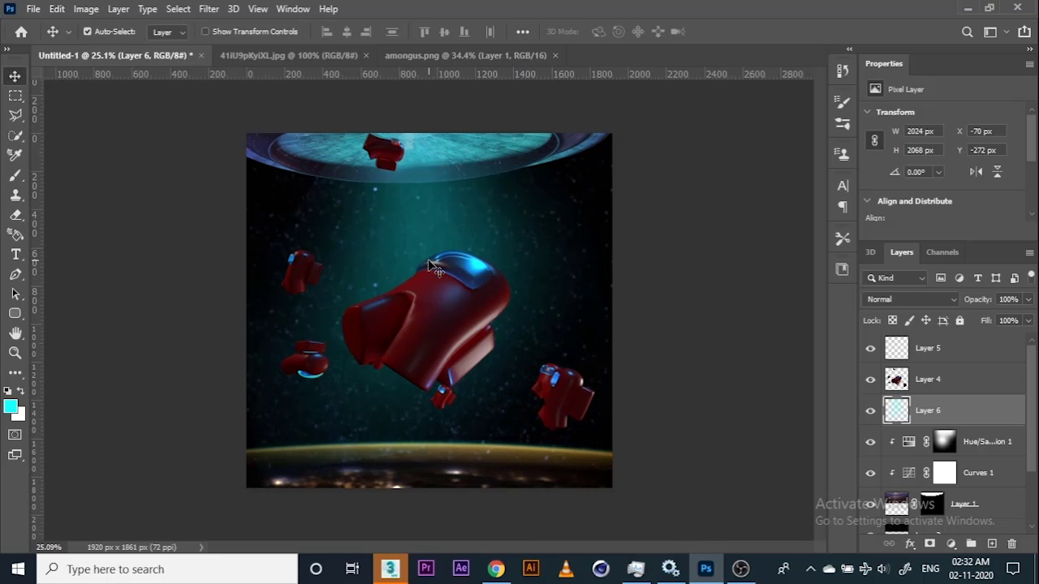
{"action": "key", "text": "b"}
{"action": "right_click", "coordinate": [373, 197]}
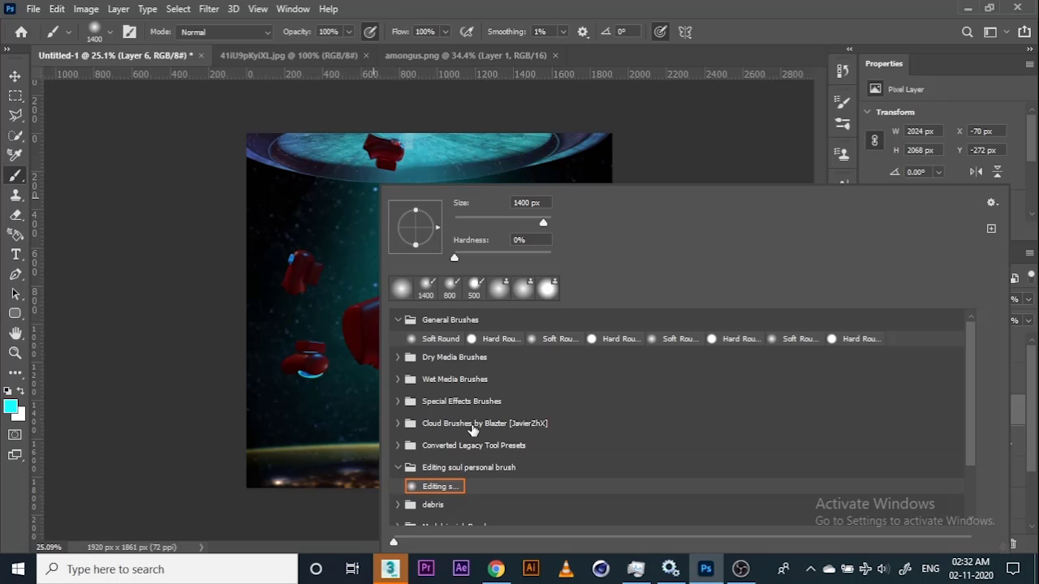
{"action": "left_click", "coordinate": [397, 504]}
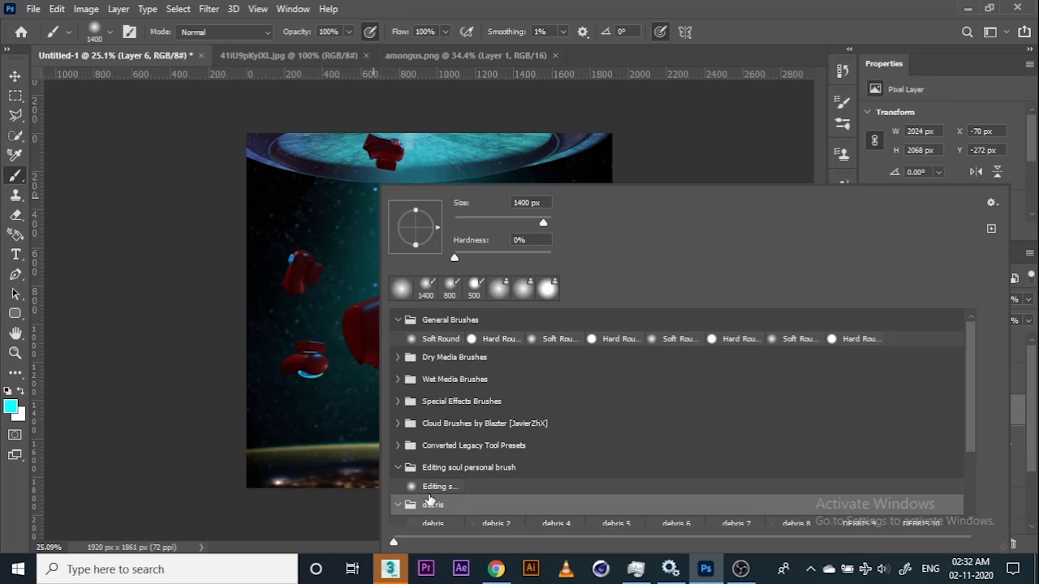
{"action": "scroll", "coordinate": [528, 478], "scroll_direction": "down", "scroll_amount": 2}
{"action": "scroll", "coordinate": [695, 506], "scroll_direction": "down", "scroll_amount": 2}
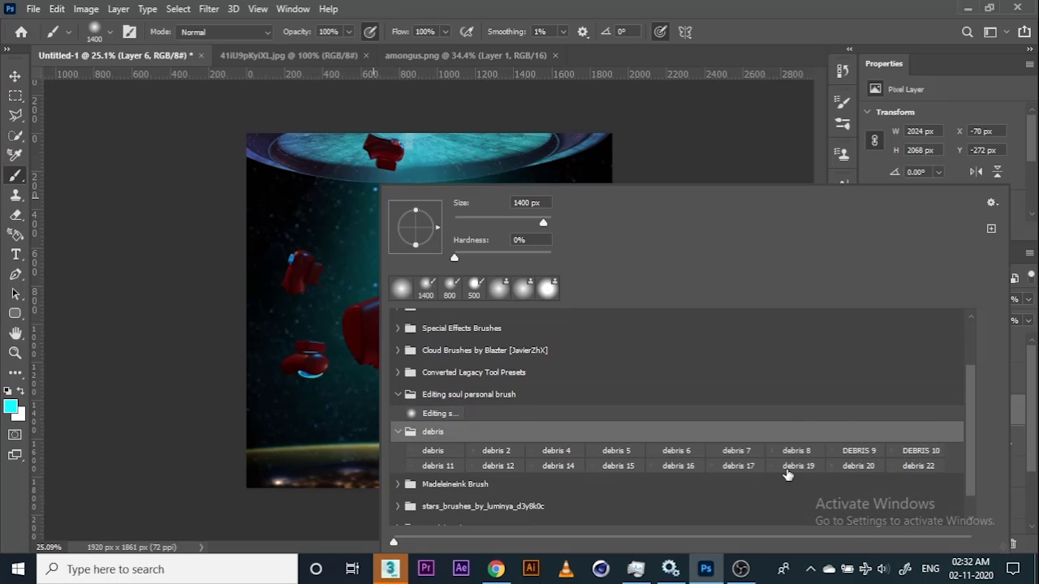
{"action": "double_click", "coordinate": [777, 457]}
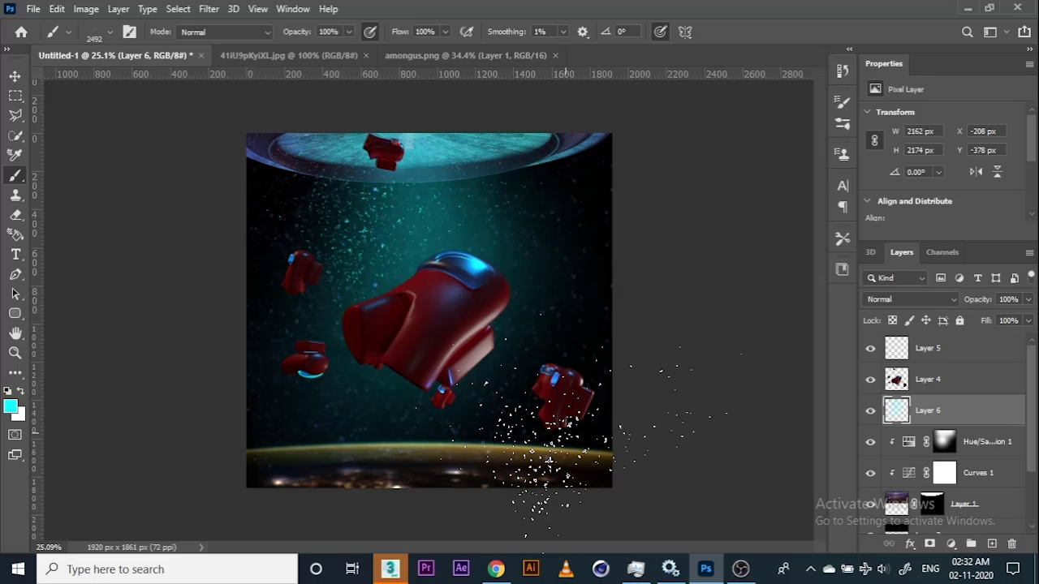
Step: Stamp white debris over the upper beam on Layer 6 with the 2492 px brush rotated to -69° at 66% opacity
{"action": "left_click", "coordinate": [19, 393]}
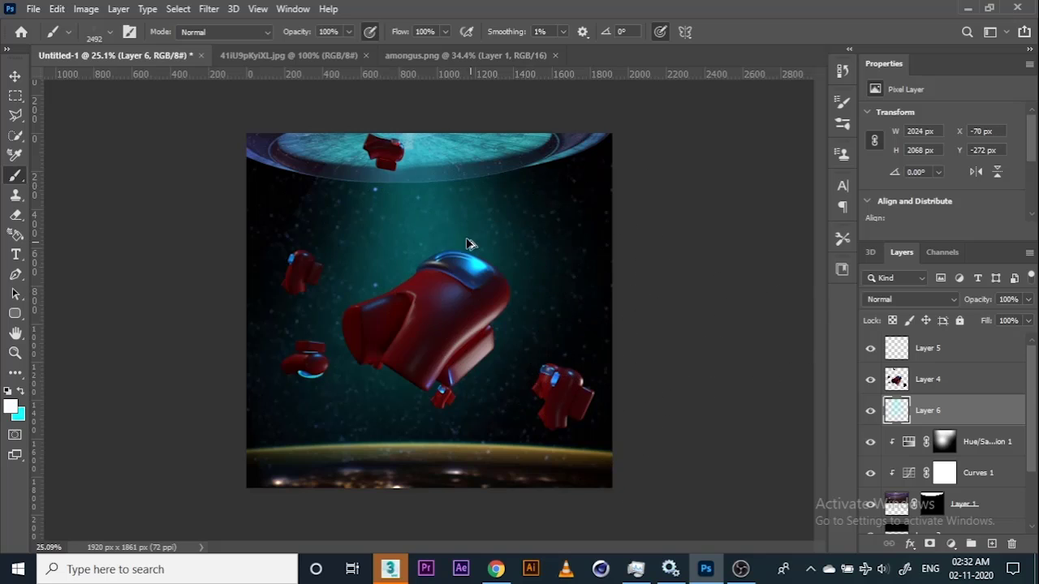
{"action": "scroll", "coordinate": [423, 311], "scroll_direction": "up", "scroll_amount": 1}
{"action": "right_click", "coordinate": [504, 294]}
{"action": "left_click", "coordinate": [450, 245]}
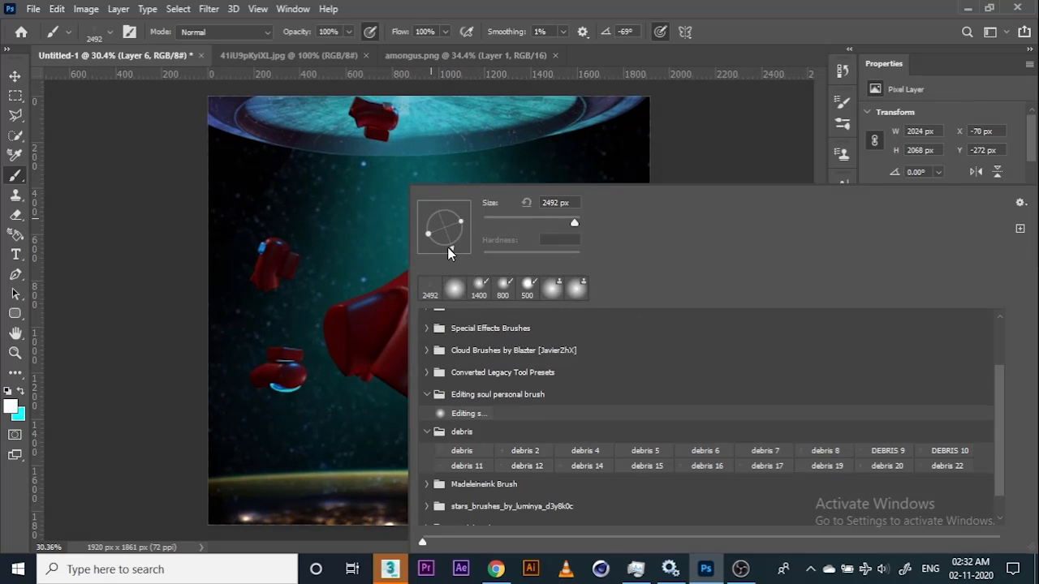
{"action": "left_click", "coordinate": [612, 4]}
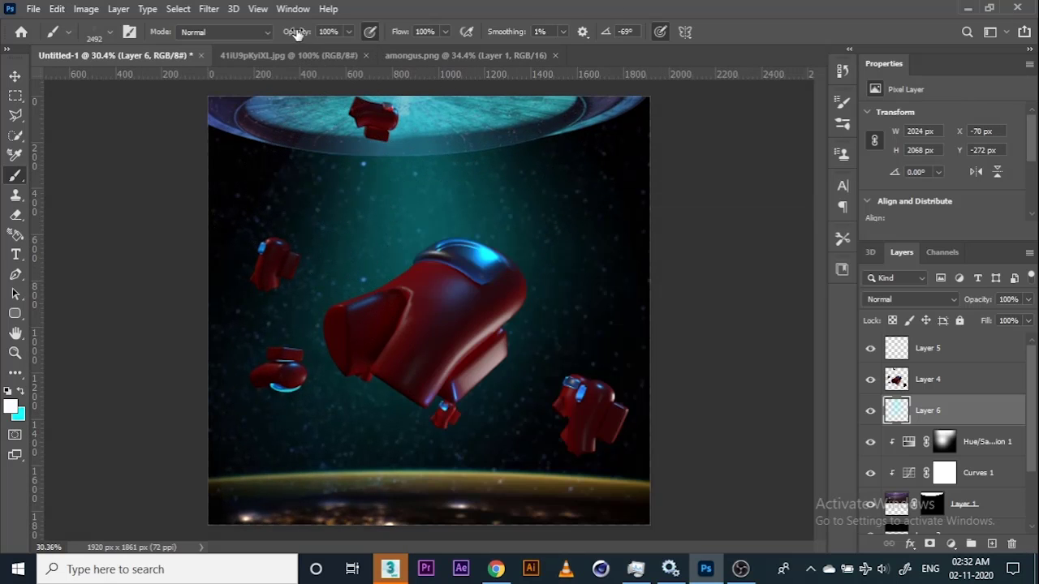
{"action": "left_click_drag", "start_coordinate": [297, 34], "coordinate": [270, 33]}
{"action": "left_click", "coordinate": [523, 302]}
{"action": "key", "text": "ctrl+z"}
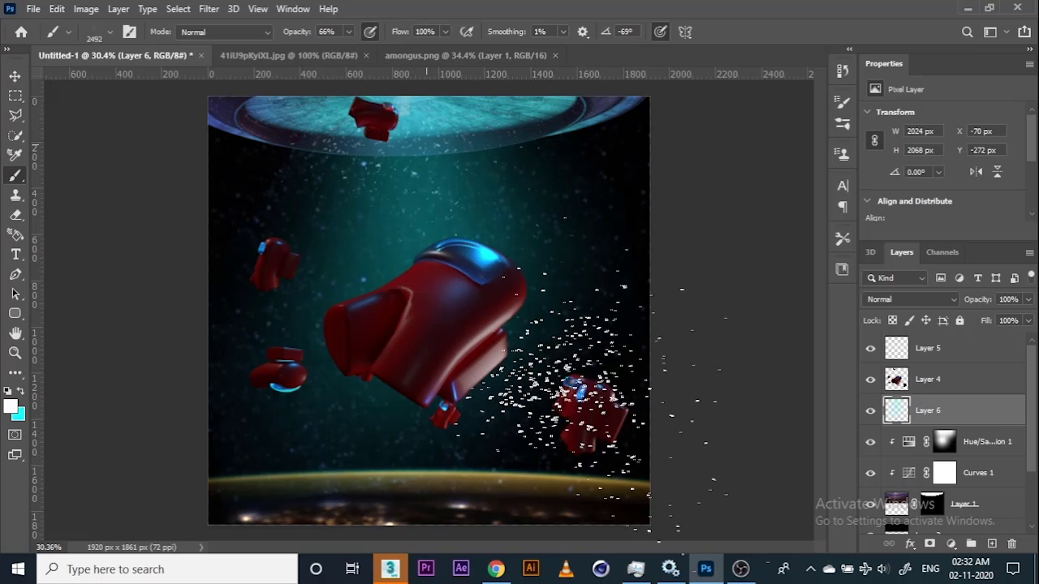
{"action": "left_click", "coordinate": [581, 409]}
{"action": "scroll", "coordinate": [580, 410], "scroll_direction": "down", "scroll_amount": 2}
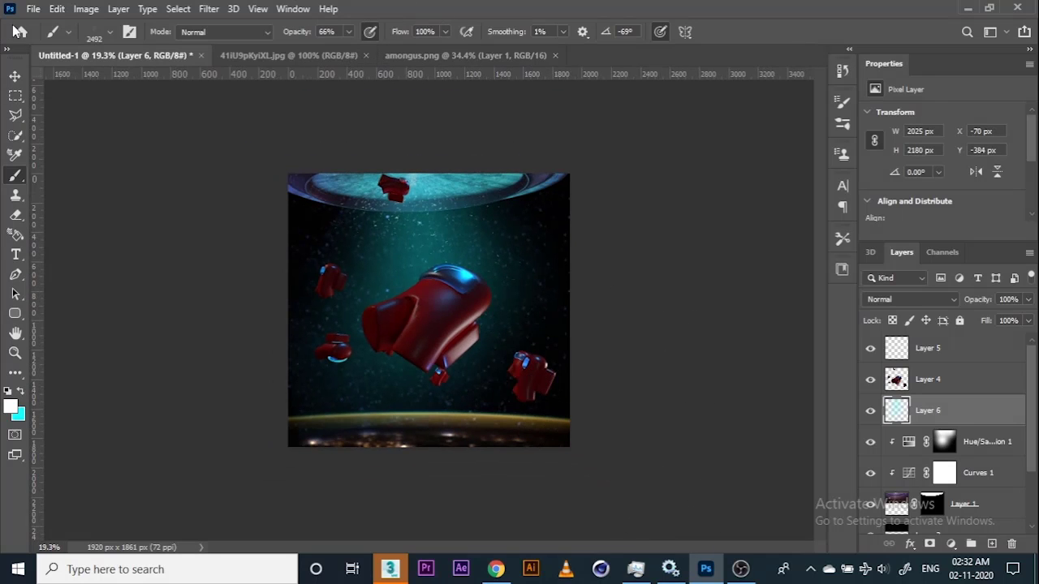
{"action": "left_click", "coordinate": [15, 75]}
{"action": "scroll", "coordinate": [418, 299], "scroll_direction": "up", "scroll_amount": 3}
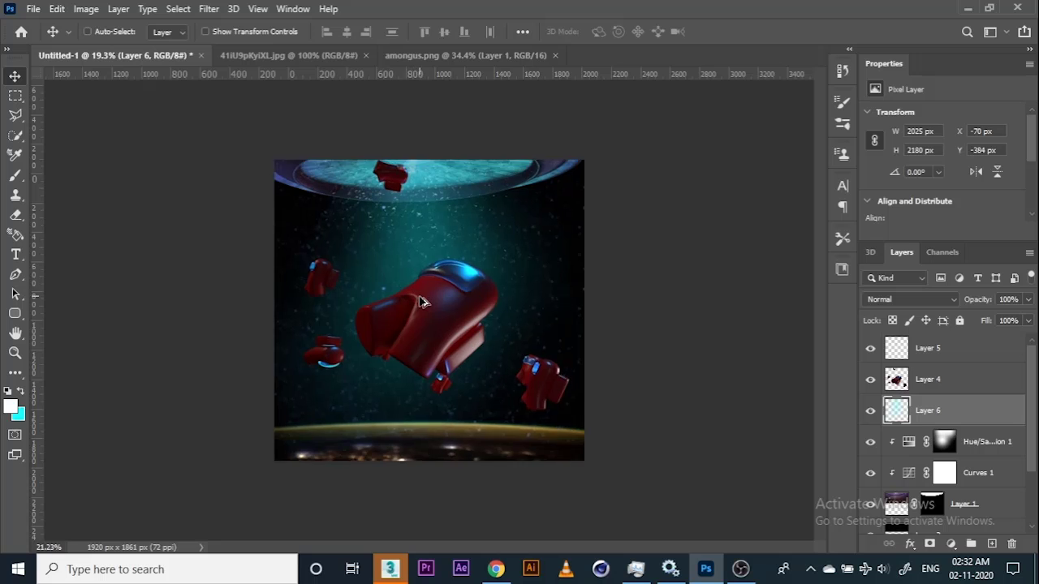
{"action": "scroll", "coordinate": [433, 338], "scroll_direction": "down", "scroll_amount": 2}
{"action": "scroll", "coordinate": [514, 446], "scroll_direction": "up", "scroll_amount": 1}
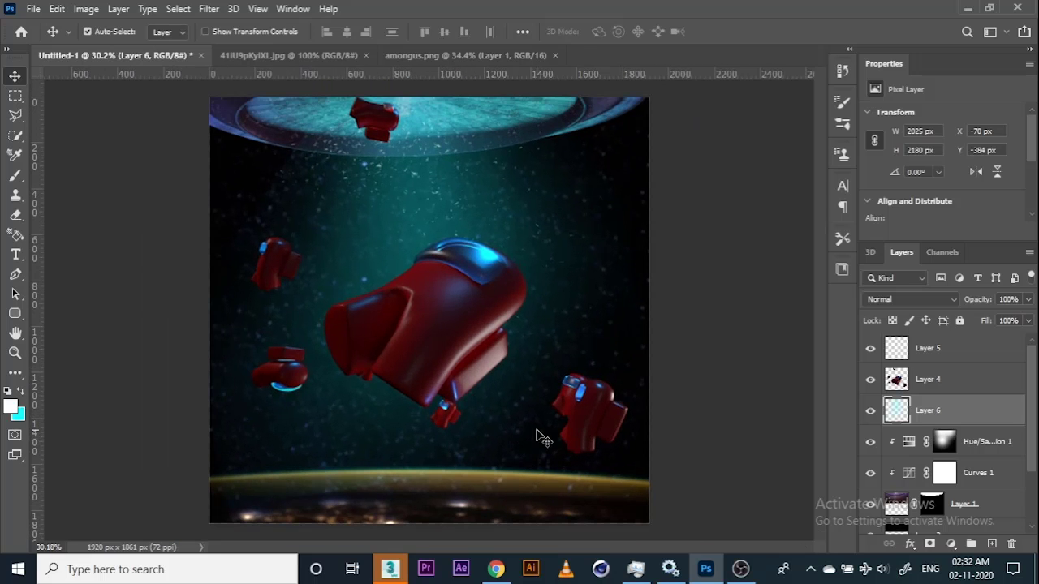
Step: Close the amongus.png document
{"action": "left_click", "coordinate": [324, 56]}
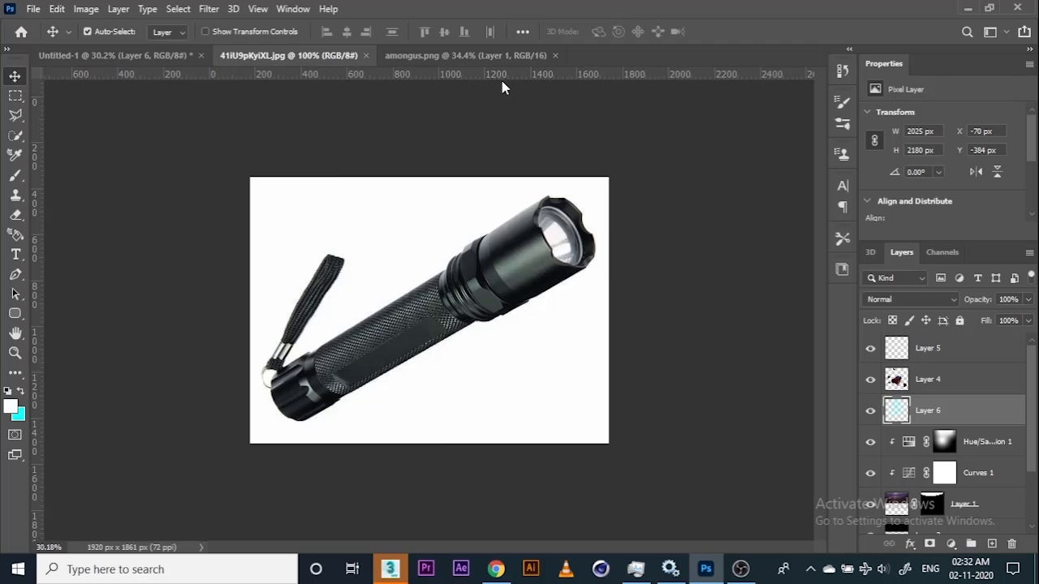
{"action": "left_click", "coordinate": [522, 57]}
{"action": "left_click", "coordinate": [556, 55]}
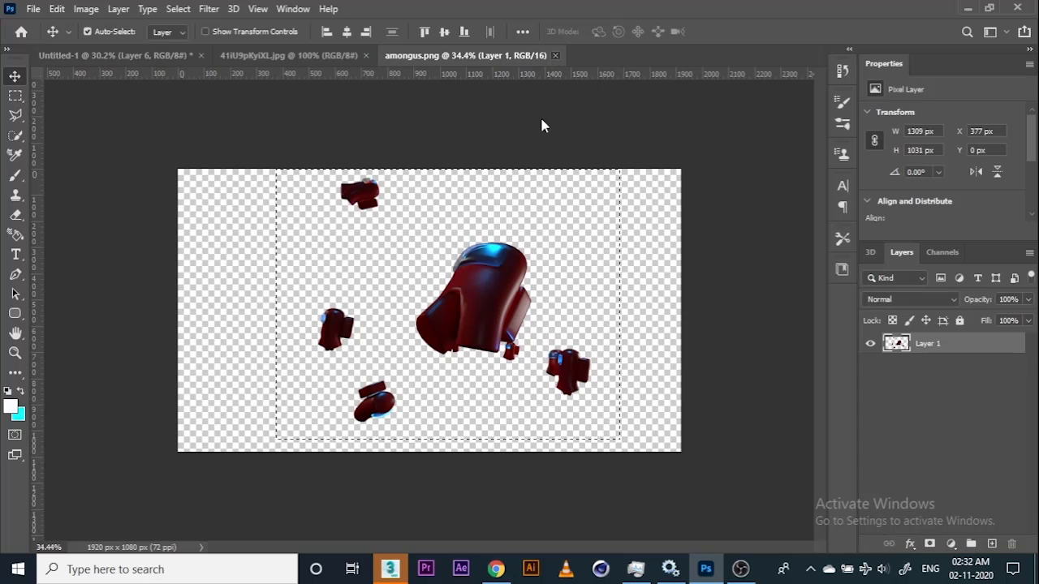
Step: Remove the white background around the flashlight with the Magic Eraser at tolerance 32
{"action": "scroll", "coordinate": [469, 276], "scroll_direction": "up", "scroll_amount": 2}
{"action": "key", "text": "e"}
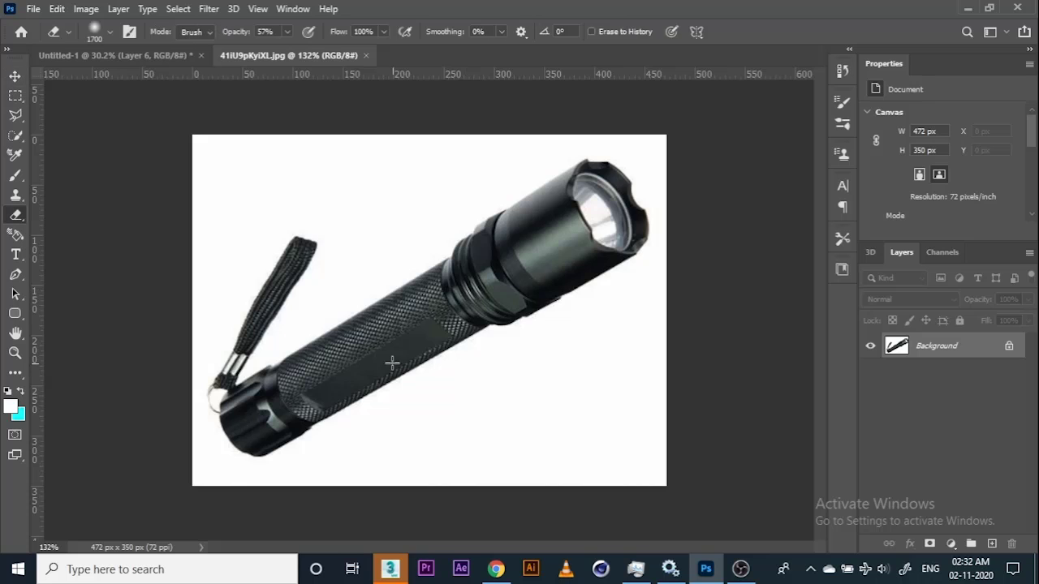
{"action": "key", "text": "shift+e"}
{"action": "key", "text": "shift+e"}
{"action": "left_click", "coordinate": [470, 357]}
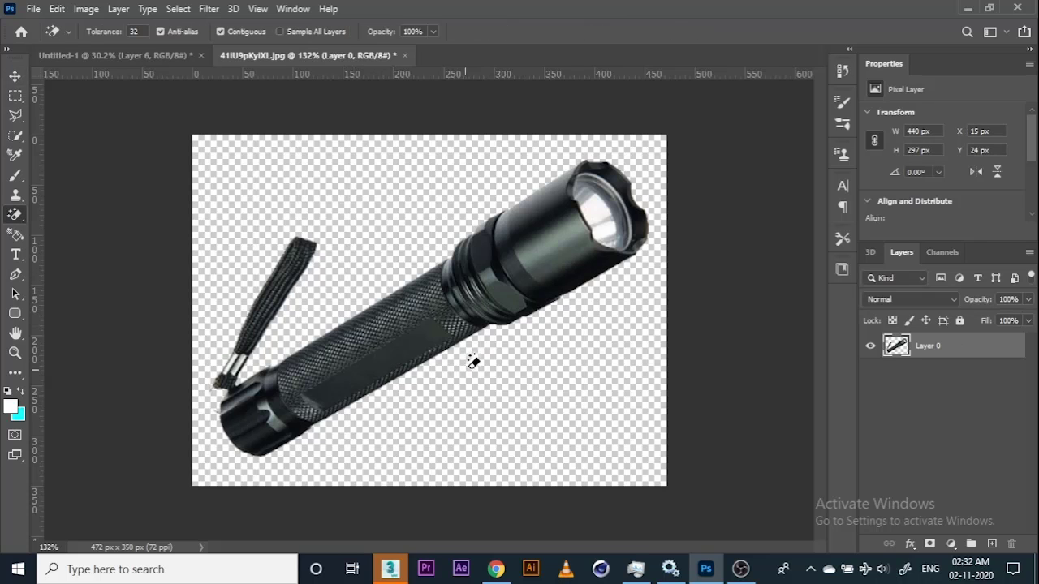
Step: Copy the whole flashlight cutout and close its source image without saving the changes
{"action": "scroll", "coordinate": [430, 311], "scroll_direction": "up", "scroll_amount": 2}
{"action": "key", "text": "m"}
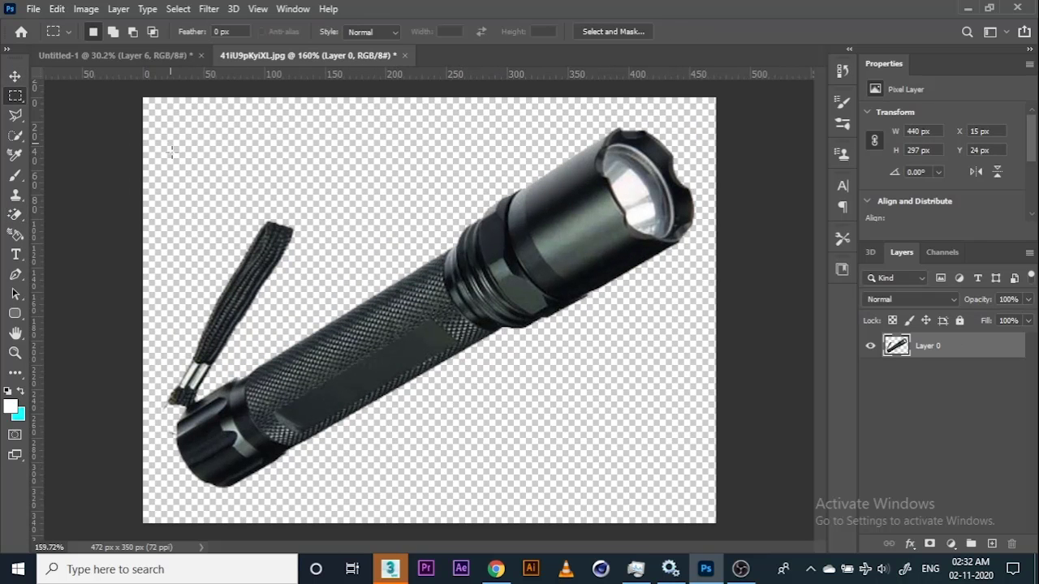
{"action": "mouse_move", "coordinate": [166, 143]}
{"action": "left_mouse_down"}
{"action": "mouse_move", "coordinate": [644, 464]}
{"action": "mouse_move", "coordinate": [691, 507]}
{"action": "left_mouse_up"}
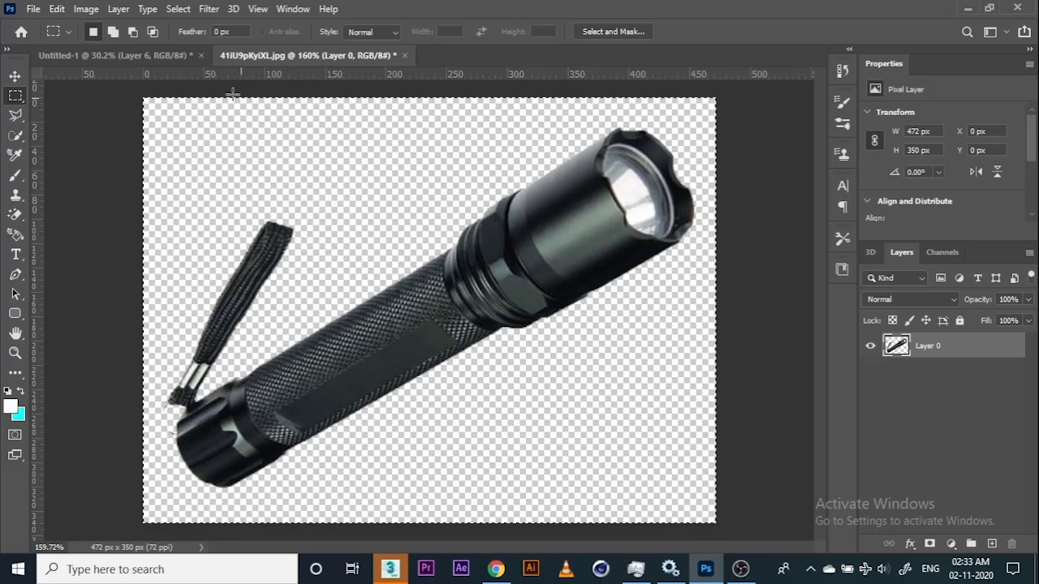
{"action": "left_click", "coordinate": [403, 55]}
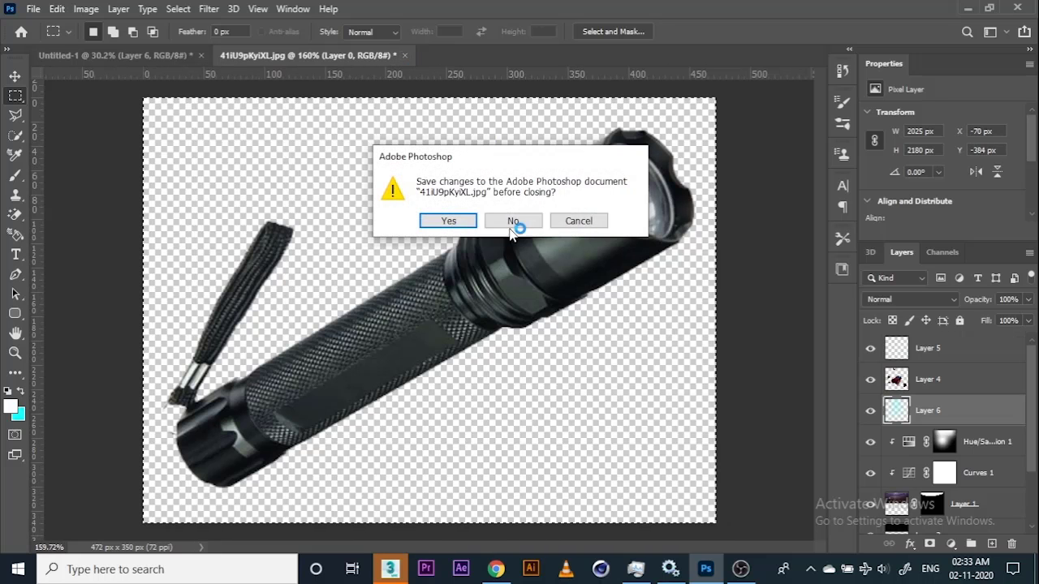
{"action": "left_click", "coordinate": [511, 220]}
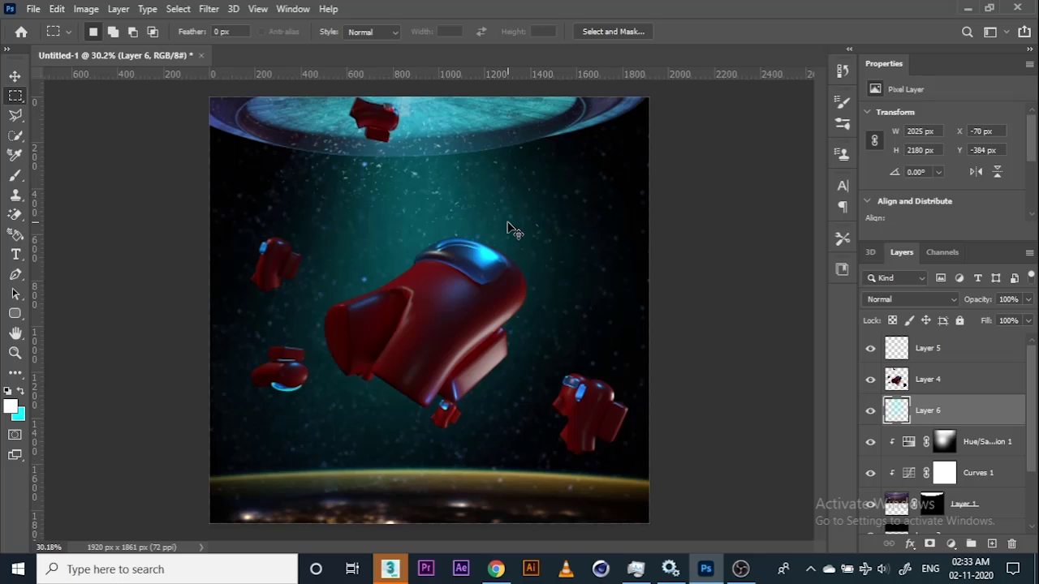
Step: Paste the flashlight cutout into the composite and bring it to the top of the layer stack, above Layer 5
{"action": "key", "text": "ctrl+v"}
{"action": "scroll", "coordinate": [513, 230], "scroll_direction": "up", "scroll_amount": 1}
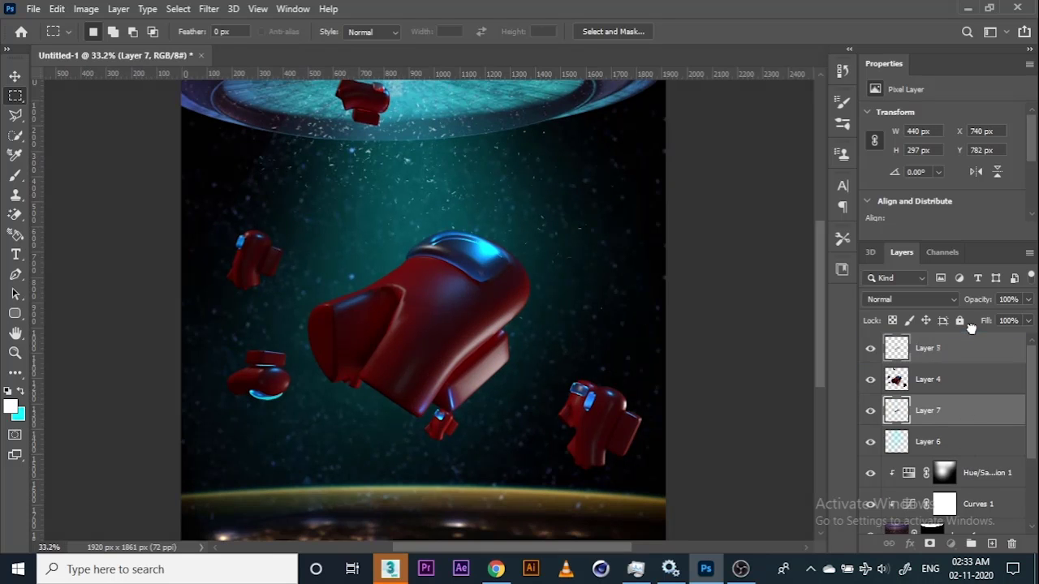
{"action": "key", "text": "ctrl+shift+bracketright"}
Step: Transform the flashlight to 60.52% width and 63.36% height, rotated -100.35°, beneath the small character near the canvas's lower-right corner
{"action": "key", "text": "ctrl+t"}
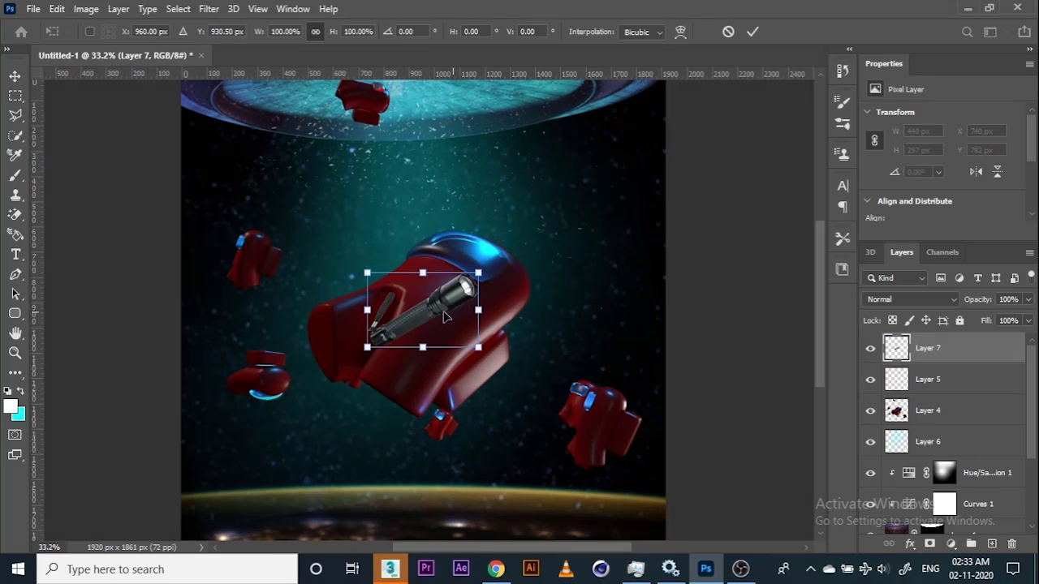
{"action": "left_click_drag", "start_coordinate": [444, 312], "coordinate": [358, 247]}
{"action": "left_click_drag", "start_coordinate": [412, 317], "coordinate": [443, 204]}
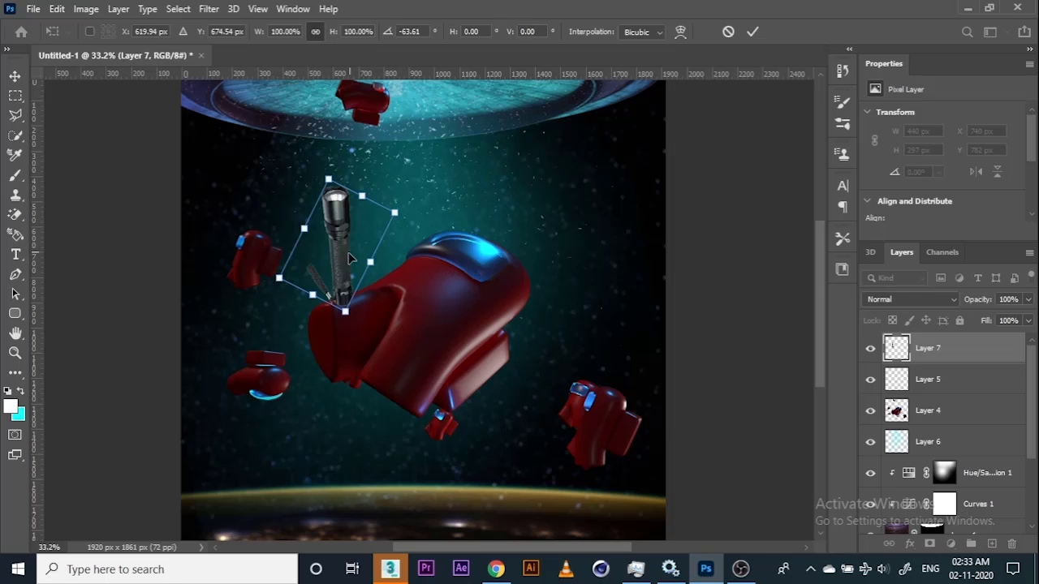
{"action": "left_click_drag", "start_coordinate": [349, 258], "coordinate": [607, 367]}
{"action": "scroll", "coordinate": [570, 420], "scroll_direction": "down", "scroll_amount": 1}
{"action": "left_click_drag", "start_coordinate": [518, 370], "coordinate": [594, 428]}
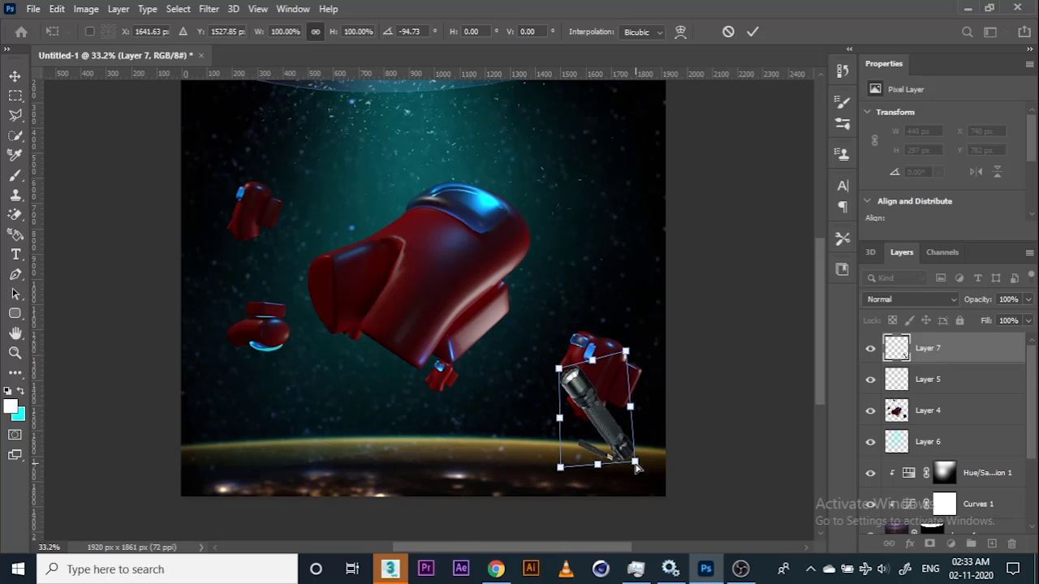
{"action": "mouse_move", "coordinate": [635, 468]}
{"action": "left_mouse_down"}
{"action": "mouse_move", "coordinate": [649, 459]}
{"action": "mouse_move", "coordinate": [653, 469]}
{"action": "mouse_move", "coordinate": [649, 454]}
{"action": "mouse_move", "coordinate": [644, 466]}
{"action": "left_mouse_up"}
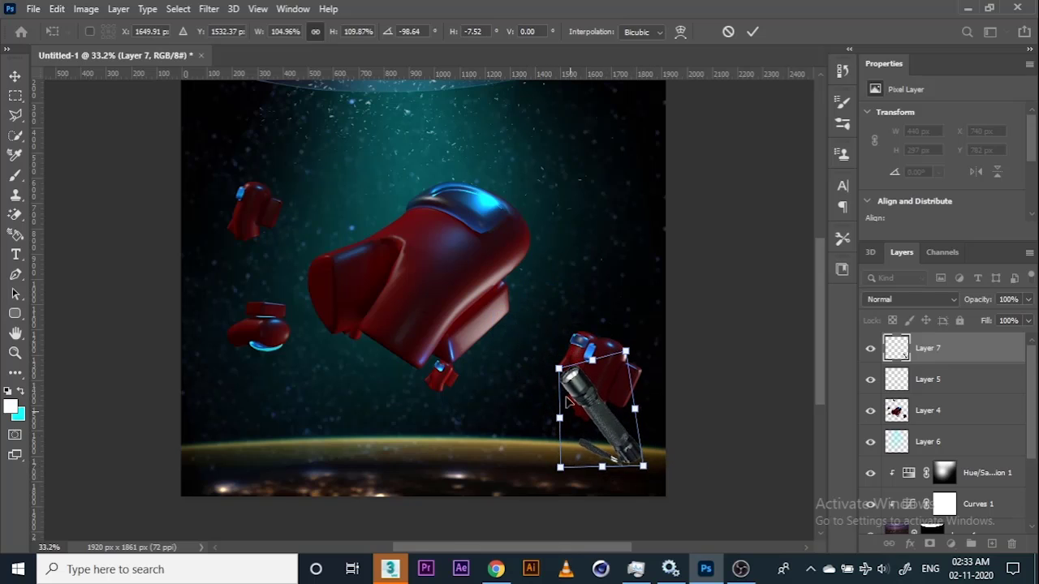
{"action": "left_click_drag", "start_coordinate": [560, 372], "coordinate": [549, 376]}
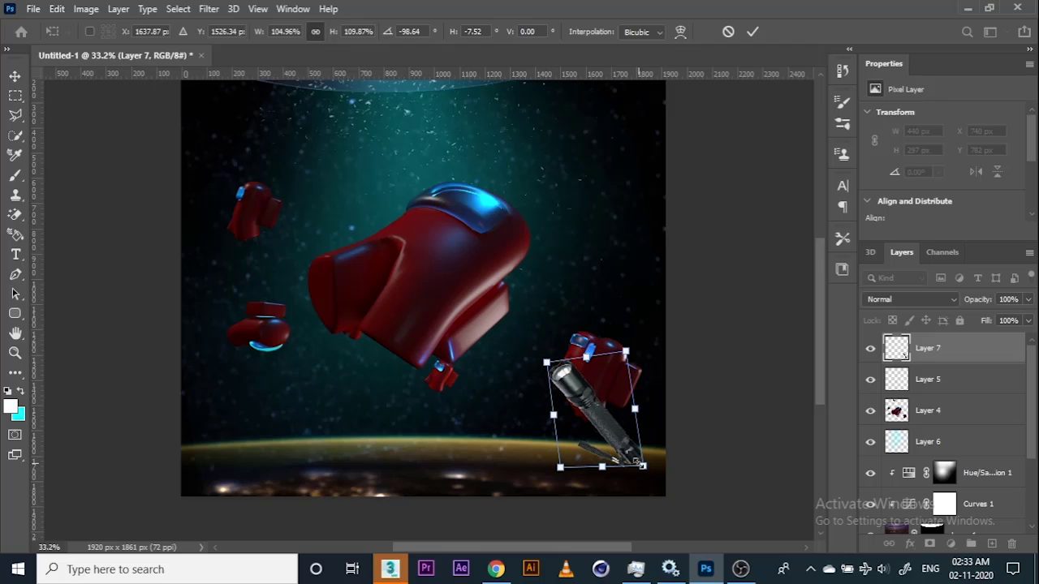
{"action": "left_click_drag", "start_coordinate": [641, 466], "coordinate": [667, 201]}
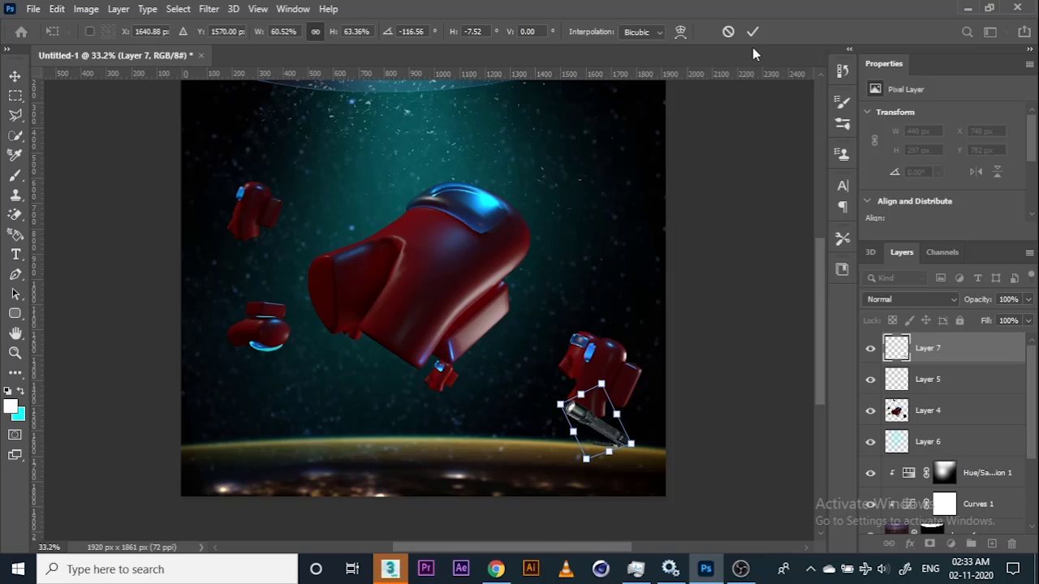
{"action": "mouse_move", "coordinate": [652, 448]}
{"action": "left_mouse_down"}
{"action": "mouse_move", "coordinate": [664, 446]}
{"action": "mouse_move", "coordinate": [659, 459]}
{"action": "left_mouse_up"}
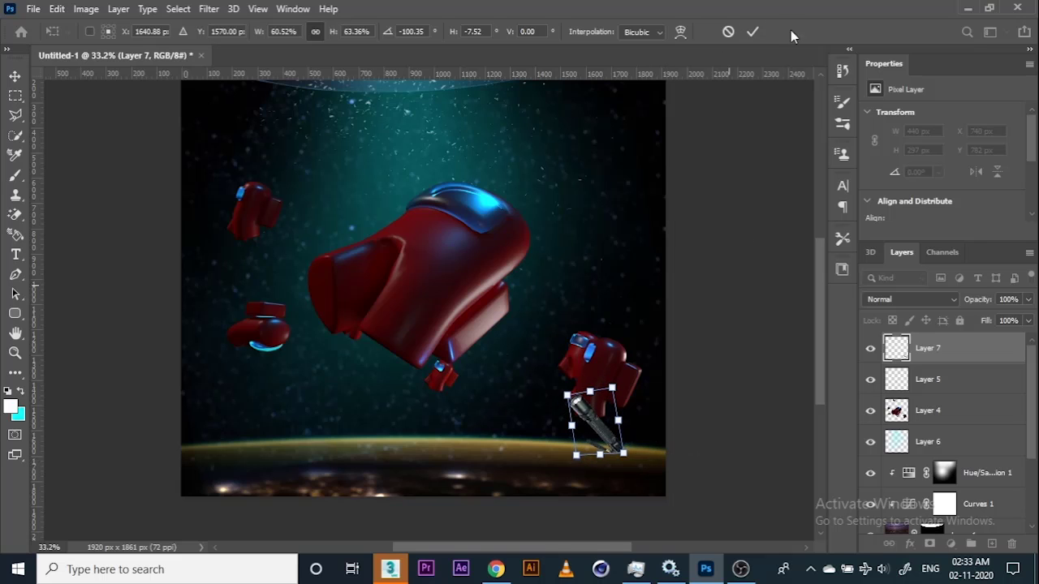
{"action": "left_click", "coordinate": [748, 31]}
Step: Add a Curves adjustment clipped to the flashlight on Layer 7, lowering the shadows and raising the highlights
{"action": "scroll", "coordinate": [625, 428], "scroll_direction": "up", "scroll_amount": 2}
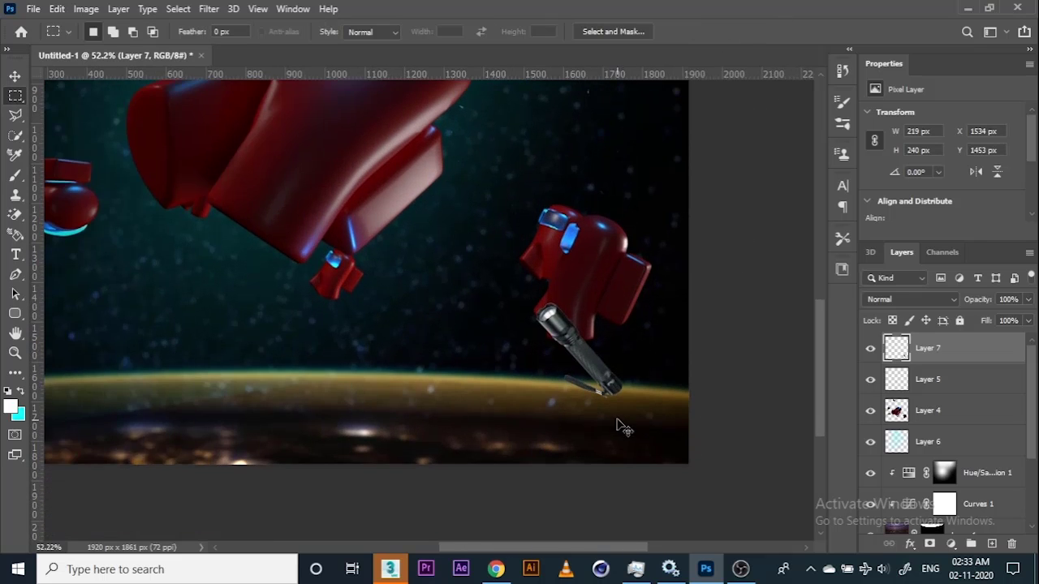
{"action": "scroll", "coordinate": [625, 427], "scroll_direction": "right", "scroll_amount": 3}
{"action": "left_click", "coordinate": [951, 543]}
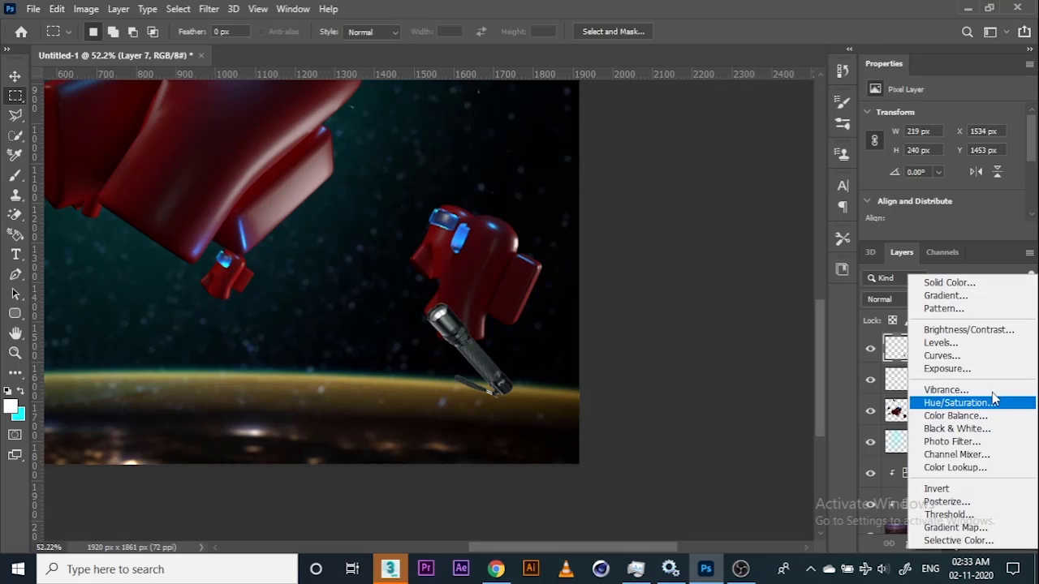
{"action": "left_click", "coordinate": [941, 356]}
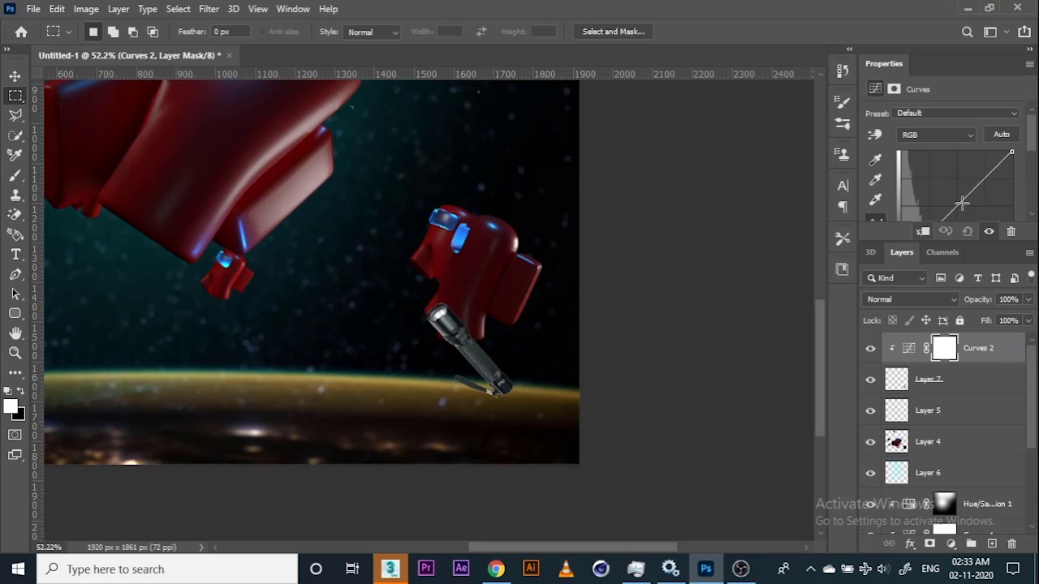
{"action": "scroll", "coordinate": [1006, 172], "scroll_direction": "down", "scroll_amount": 1}
{"action": "scroll", "coordinate": [966, 174], "scroll_direction": "down", "scroll_amount": 1}
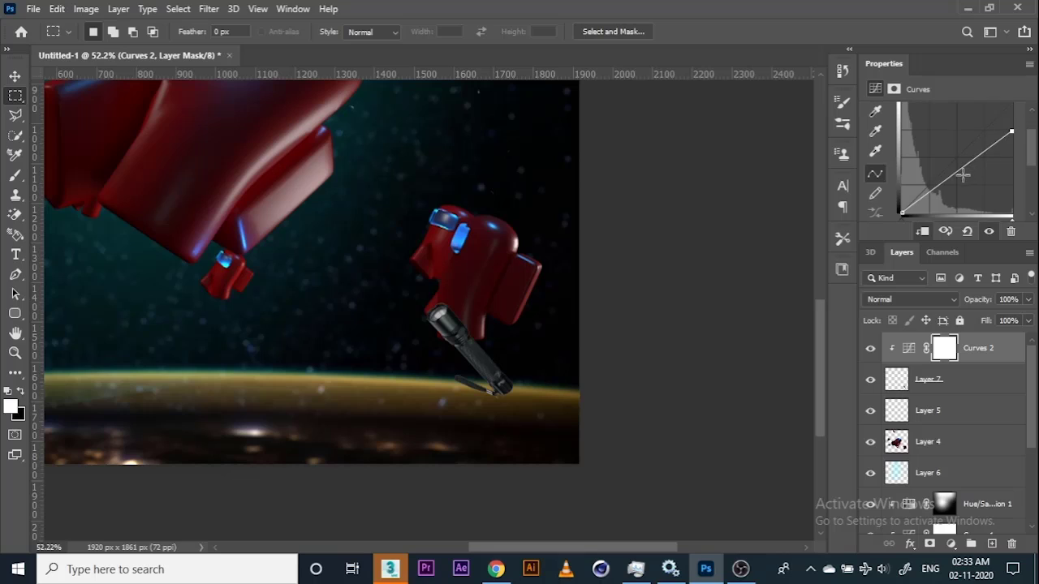
{"action": "left_click_drag", "start_coordinate": [934, 192], "coordinate": [933, 200]}
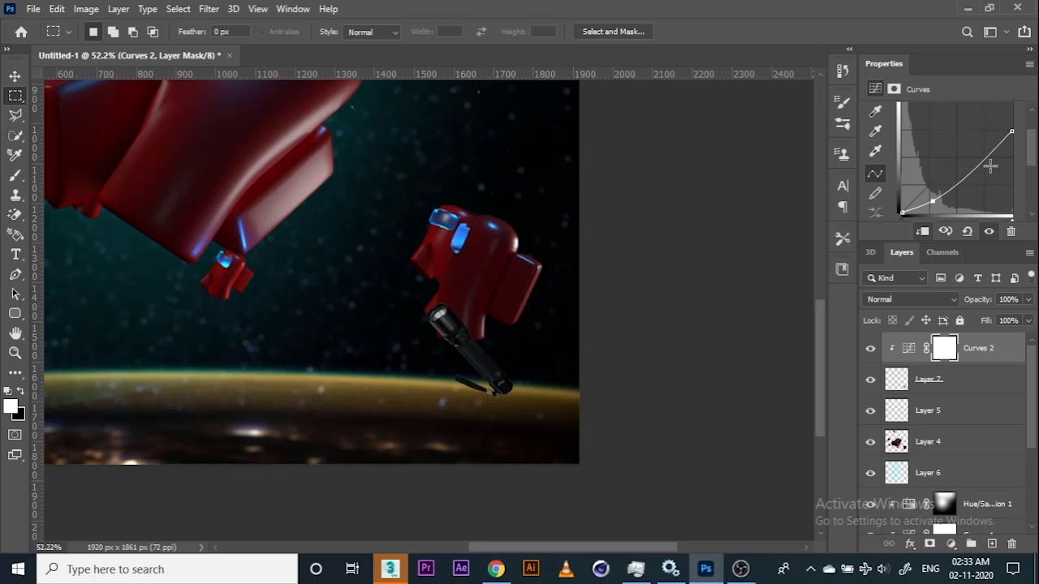
{"action": "left_click_drag", "start_coordinate": [990, 157], "coordinate": [990, 147]}
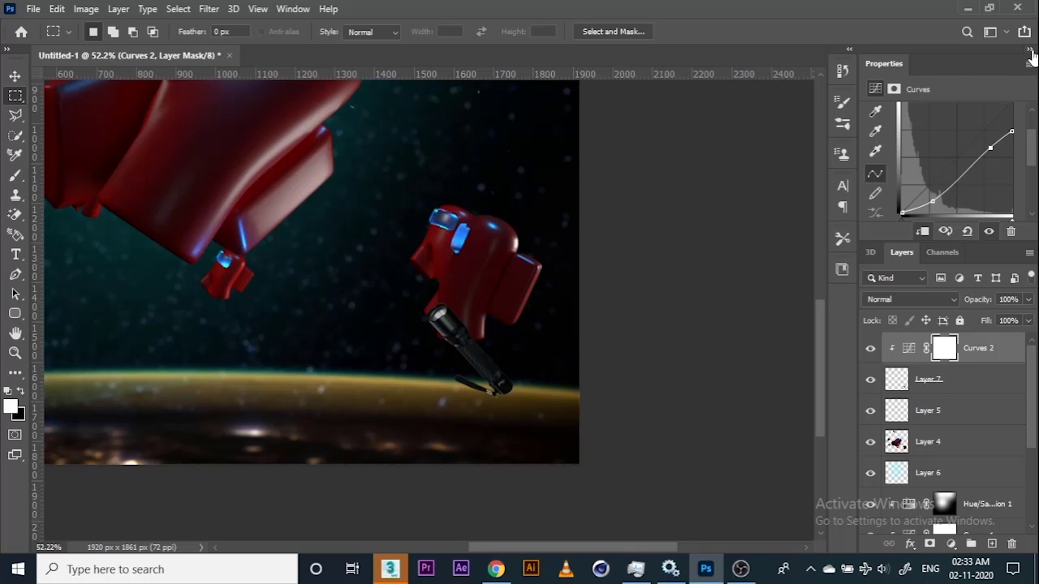
{"action": "left_click", "coordinate": [1029, 51]}
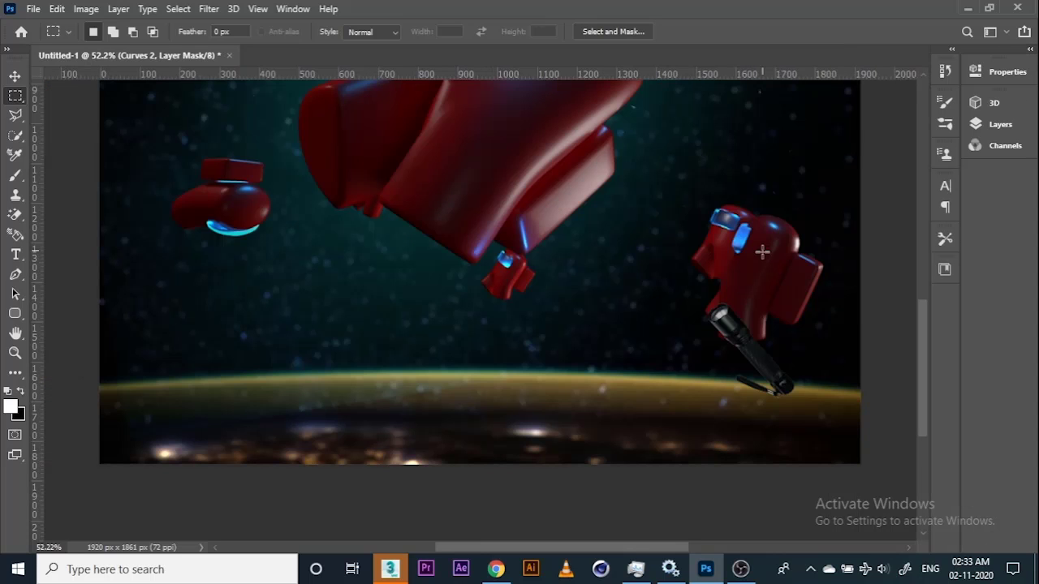
{"action": "left_click", "coordinate": [1029, 51]}
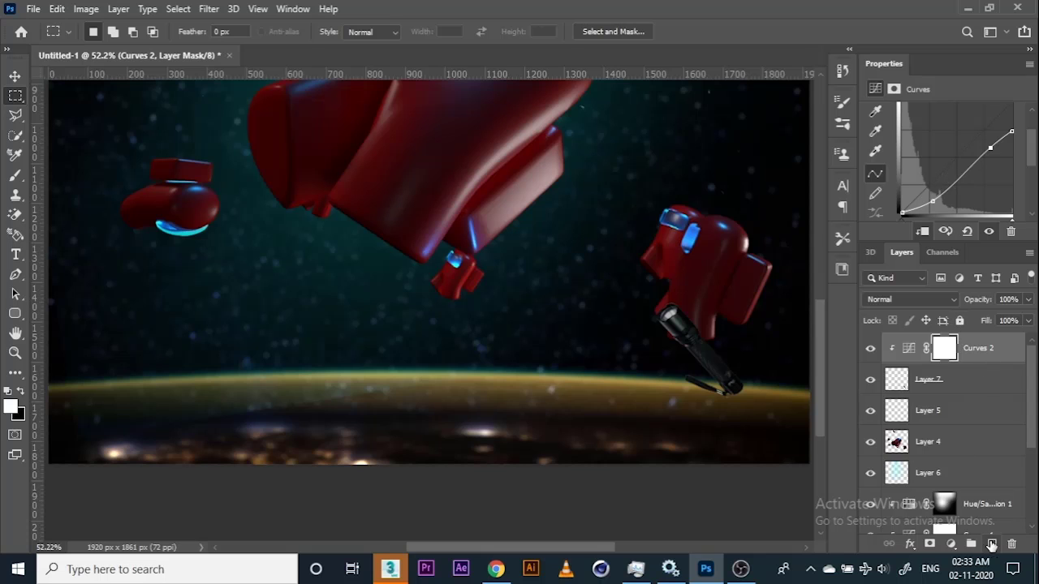
Step: On a new layer above Curves 2, select a triangular cone fanning from the flashlight head to the large character, fill it white and deselect
{"action": "scroll", "coordinate": [769, 367], "scroll_direction": "up", "scroll_amount": 4}
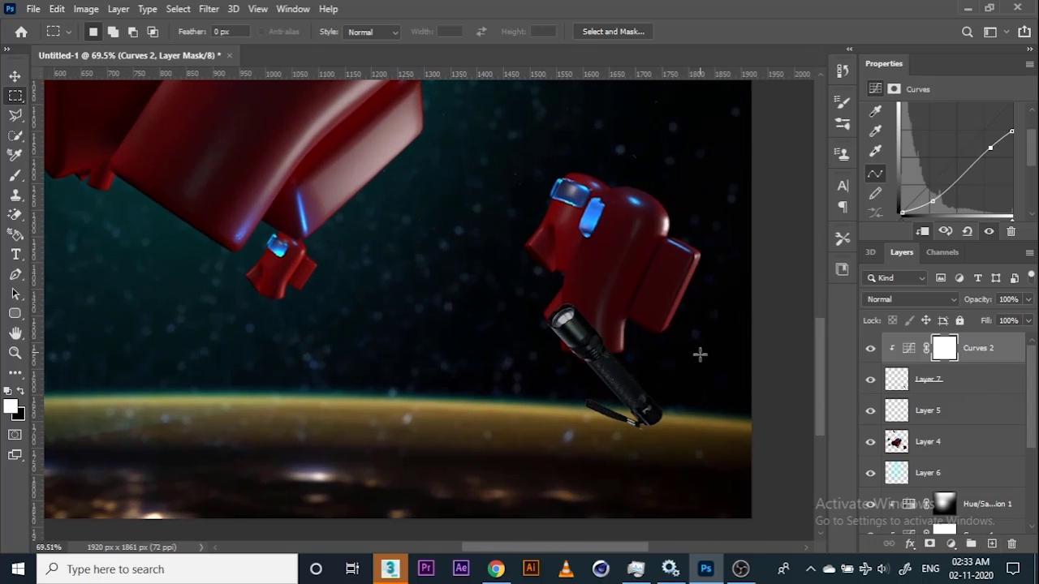
{"action": "left_click", "coordinate": [991, 543]}
{"action": "key", "text": "l"}
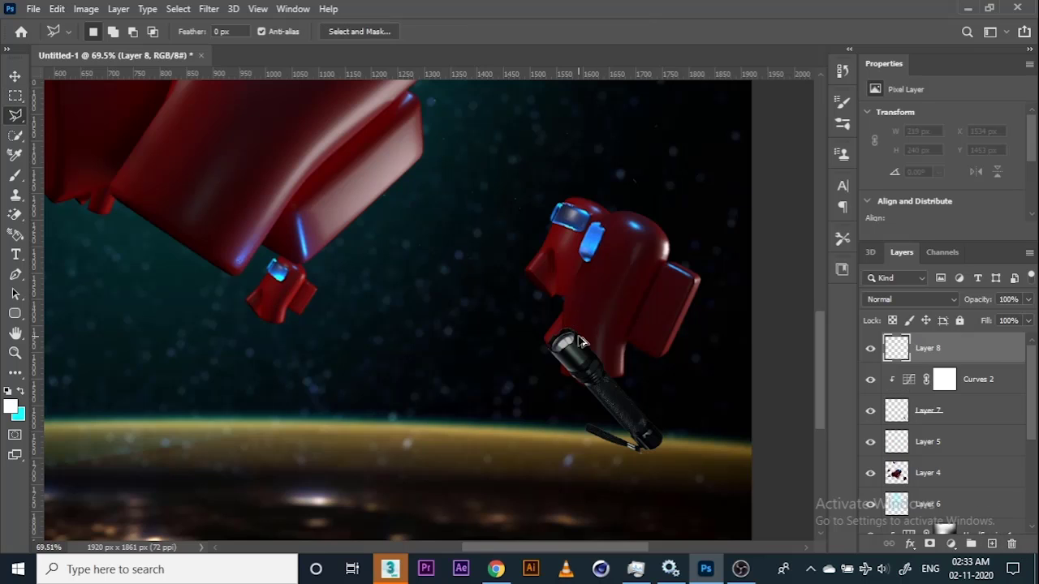
{"action": "scroll", "coordinate": [580, 365], "scroll_direction": "down", "scroll_amount": 3}
{"action": "scroll", "coordinate": [581, 380], "scroll_direction": "up", "scroll_amount": 2}
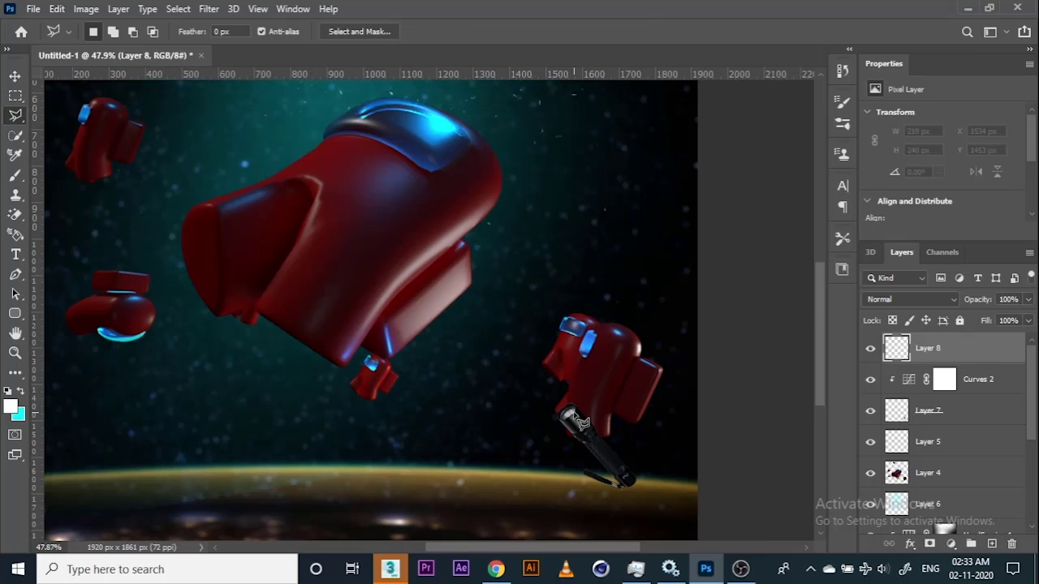
{"action": "left_click", "coordinate": [573, 413]}
{"action": "left_click", "coordinate": [501, 172]}
{"action": "left_click", "coordinate": [315, 380]}
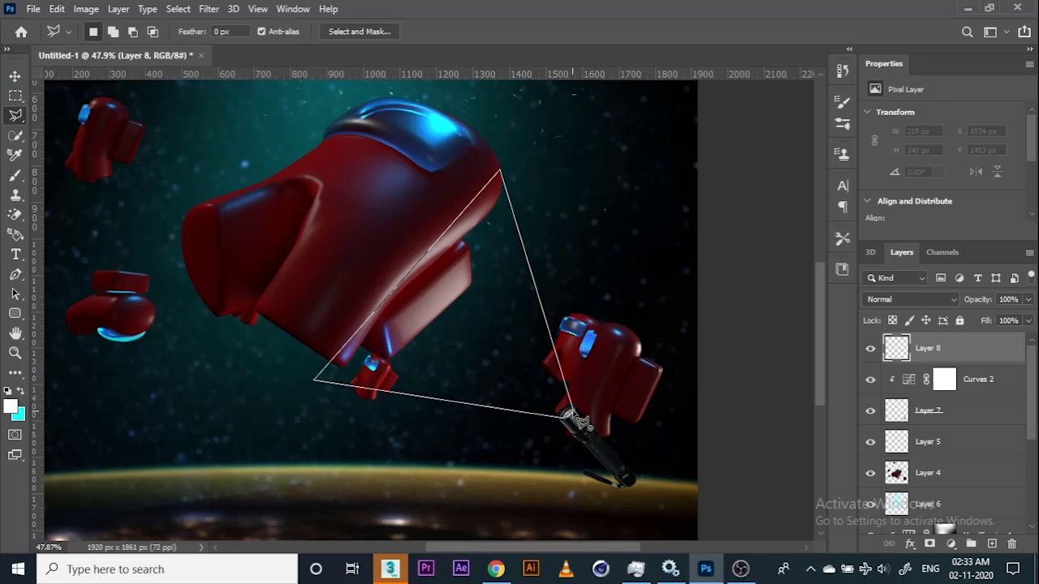
{"action": "left_click", "coordinate": [573, 416]}
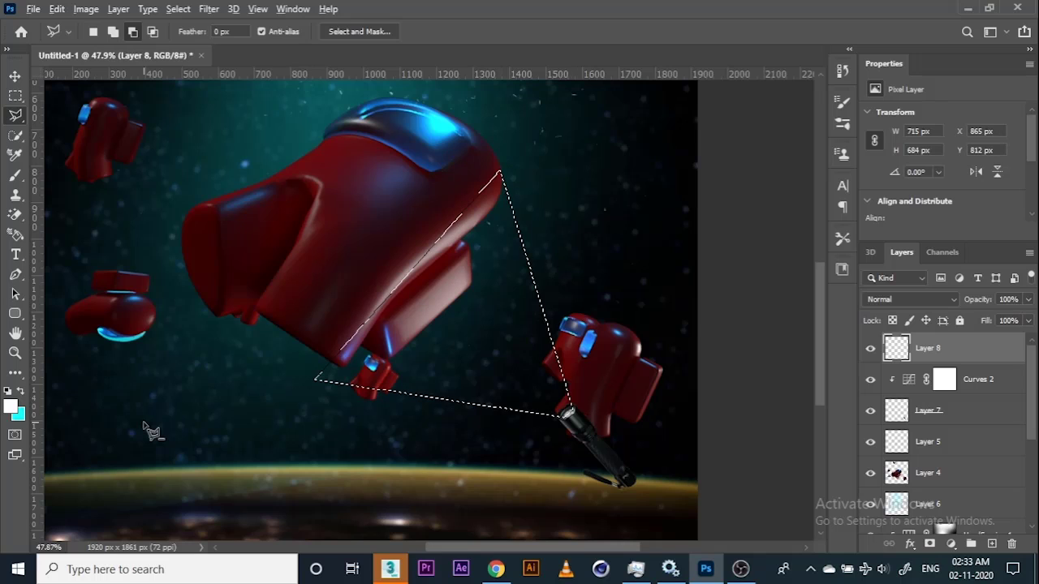
{"action": "key", "text": "alt+BackSpace"}
{"action": "key", "text": "ctrl+d"}
Step: Fade the far end of the white cone with a soft 1100 px eraser at 57% opacity
{"action": "key", "text": "e"}
{"action": "scroll", "coordinate": [277, 320], "scroll_direction": "down", "scroll_amount": 3}
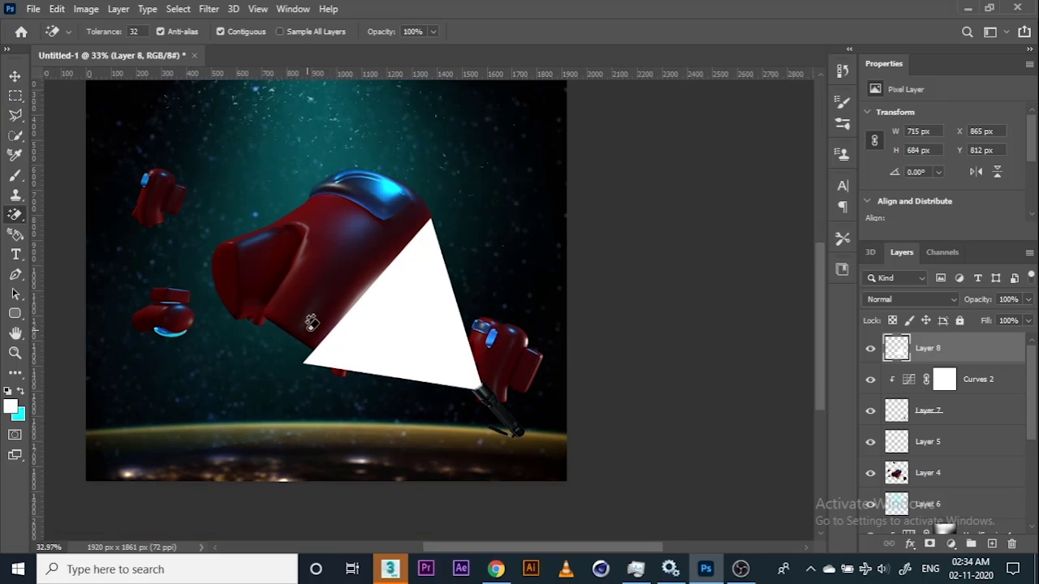
{"action": "key", "text": "shift+e"}
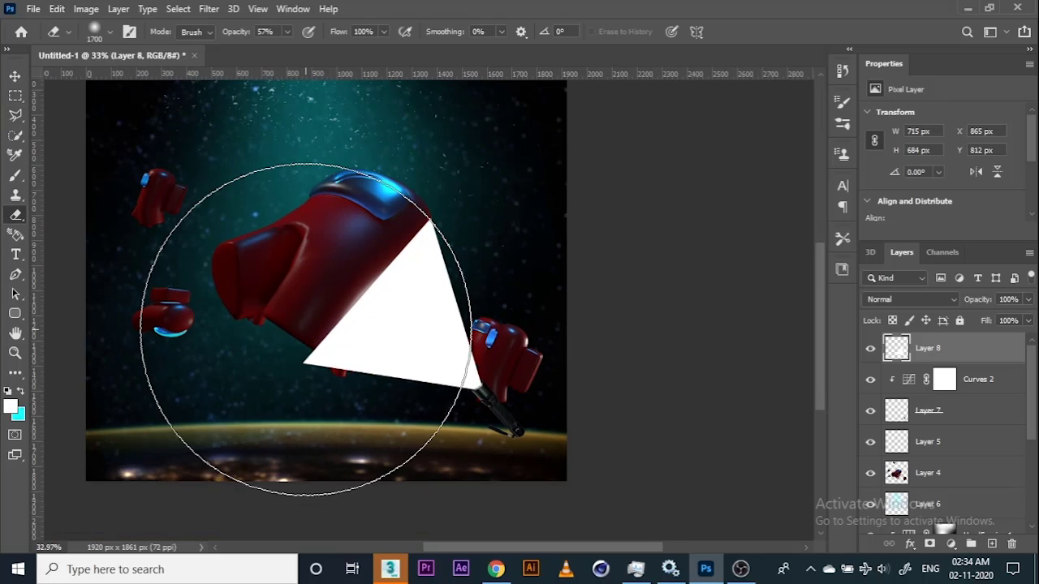
{"action": "key", "text": "bracketleft"}
{"action": "key", "text": "bracketleft"}
{"action": "key", "text": "bracketleft"}
{"action": "mouse_move", "coordinate": [308, 250]}
{"action": "left_mouse_down"}
{"action": "mouse_move", "coordinate": [271, 267]}
{"action": "mouse_move", "coordinate": [306, 178]}
{"action": "mouse_move", "coordinate": [336, 174]}
{"action": "mouse_move", "coordinate": [346, 206]}
{"action": "left_mouse_up"}
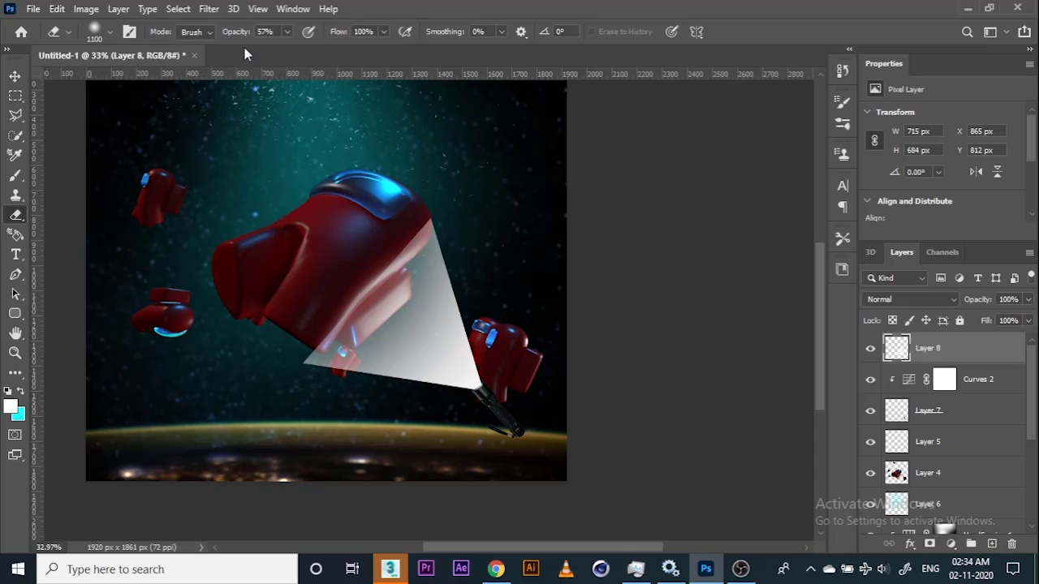
Step: Erase the cone's far end more strongly with a 1200 px eraser at 100% opacity
{"action": "left_click_drag", "start_coordinate": [235, 35], "coordinate": [267, 35]}
{"action": "key", "text": "bracketright"}
{"action": "mouse_move", "coordinate": [257, 303]}
{"action": "left_mouse_down"}
{"action": "mouse_move", "coordinate": [302, 227]}
{"action": "mouse_move", "coordinate": [348, 181]}
{"action": "mouse_move", "coordinate": [462, 228]}
{"action": "mouse_move", "coordinate": [313, 220]}
{"action": "mouse_move", "coordinate": [232, 336]}
{"action": "mouse_move", "coordinate": [278, 382]}
{"action": "left_mouse_up"}
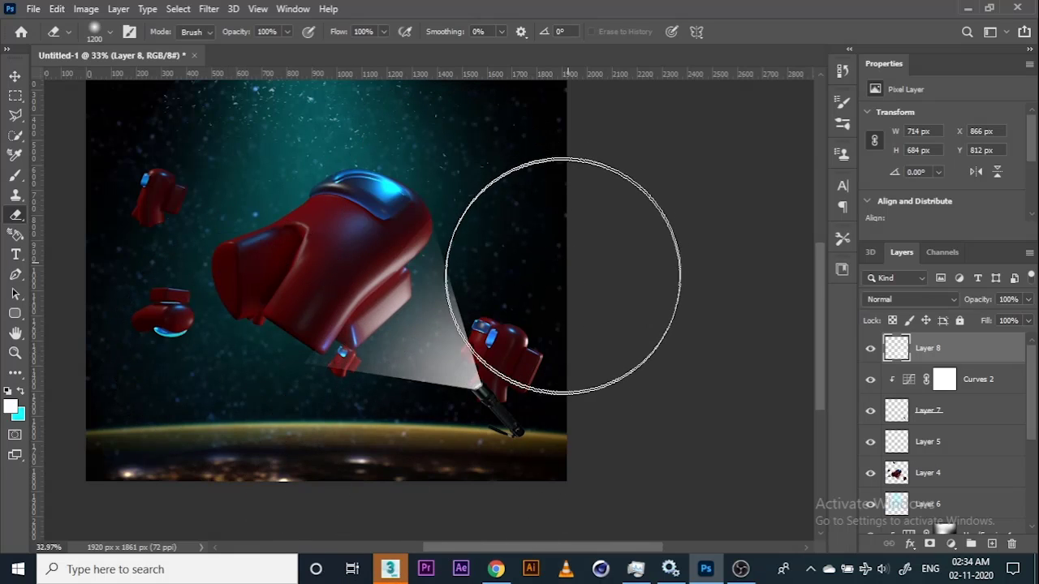
Step: Apply a Gaussian Blur with a radius of about 36 pixels to the light cone on Layer 8
{"action": "left_click", "coordinate": [207, 9]}
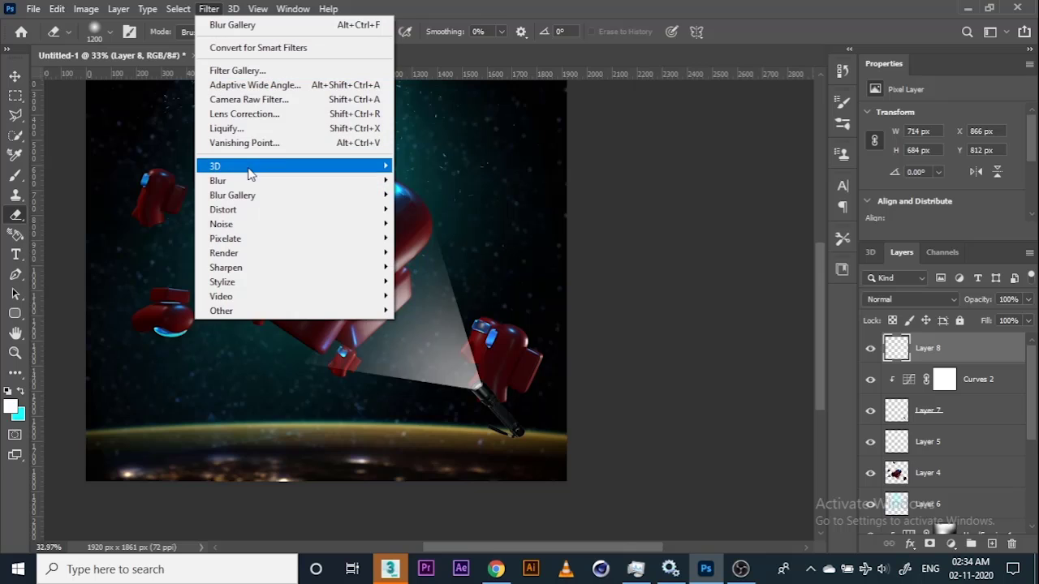
{"action": "mouse_move", "coordinate": [249, 179]}
{"action": "left_click", "coordinate": [452, 242]}
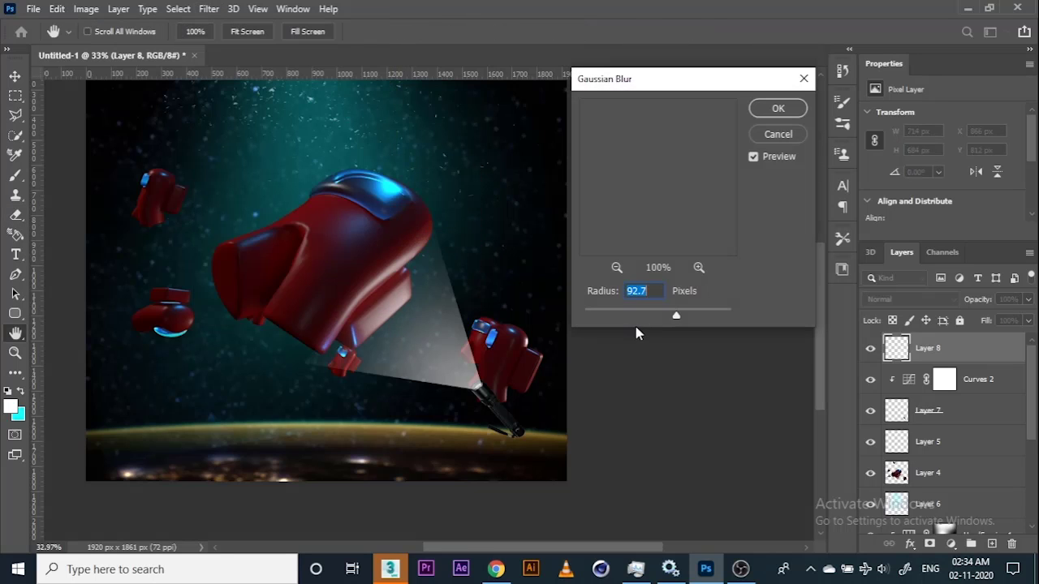
{"action": "left_click", "coordinate": [654, 316]}
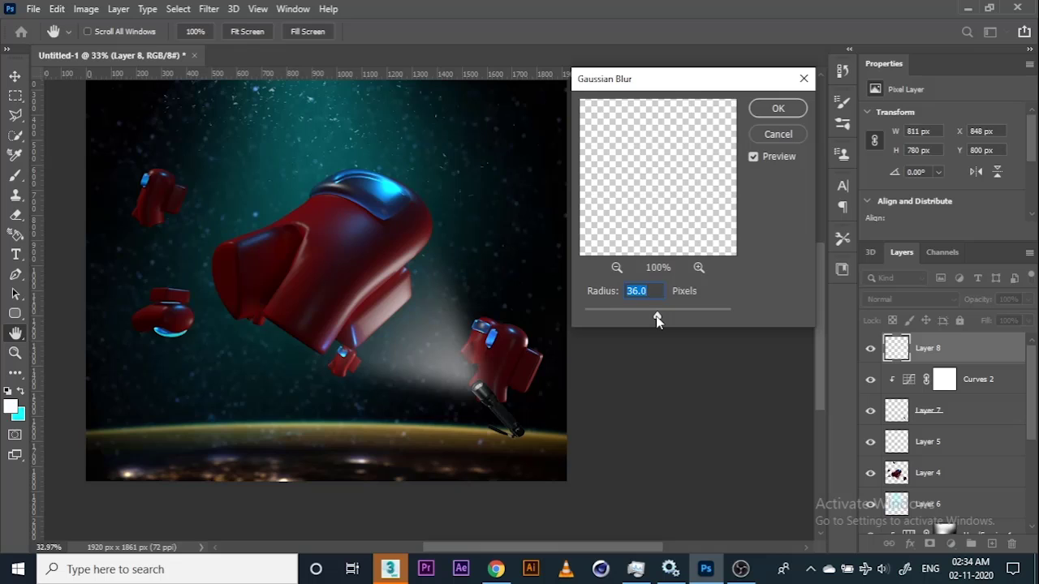
{"action": "left_click", "coordinate": [778, 108]}
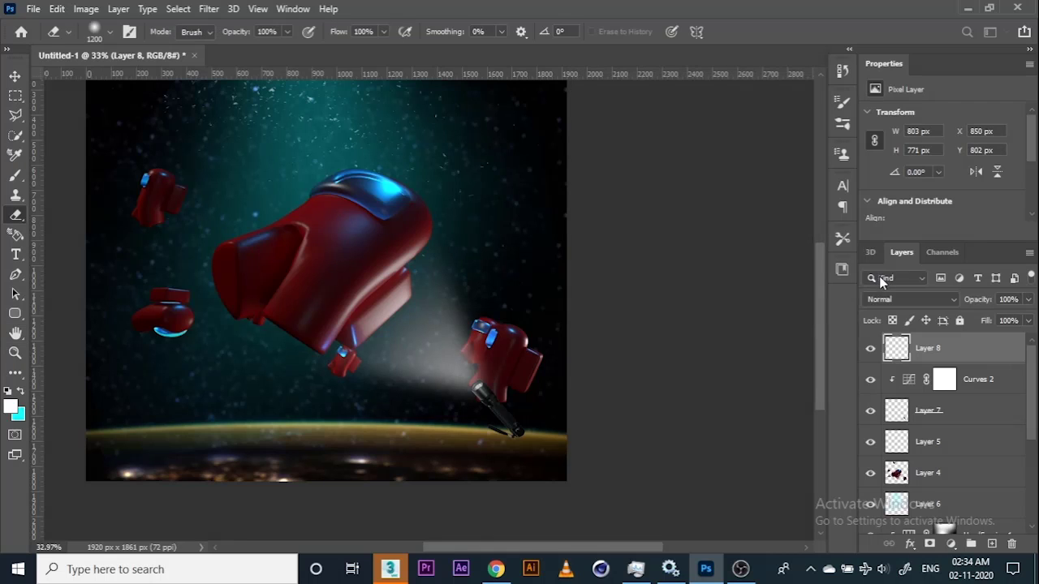
Step: Duplicate the light cone layer and erase the far end of the copy with a soft 1200 px eraser
{"action": "key", "text": "ctrl+j"}
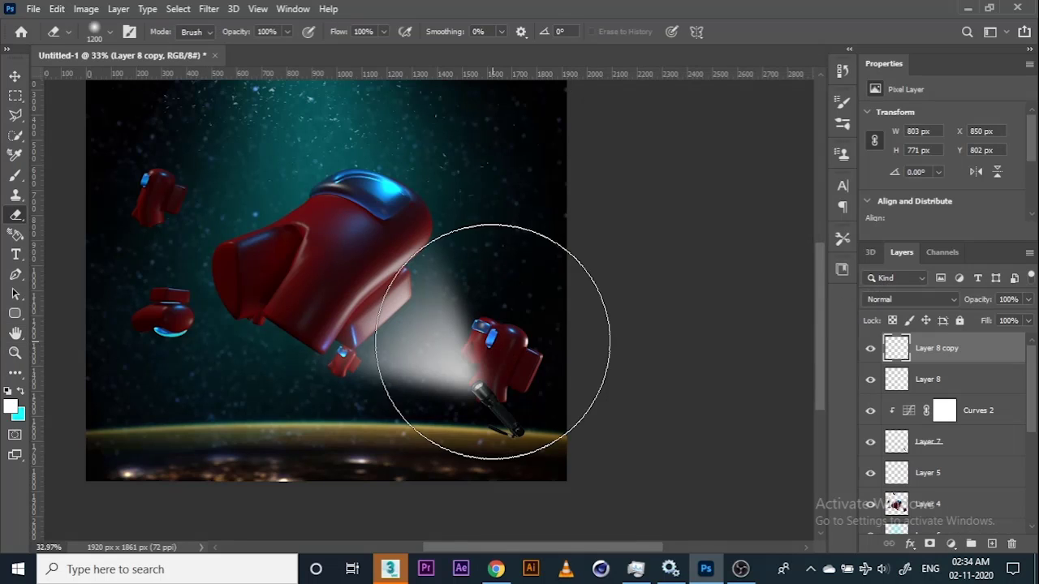
{"action": "mouse_move", "coordinate": [491, 382]}
{"action": "left_mouse_down"}
{"action": "mouse_move", "coordinate": [278, 336]}
{"action": "mouse_move", "coordinate": [349, 325]}
{"action": "mouse_move", "coordinate": [348, 430]}
{"action": "mouse_move", "coordinate": [349, 334]}
{"action": "left_mouse_up"}
{"action": "key", "text": "bracketright"}
{"action": "key", "text": "bracketright"}
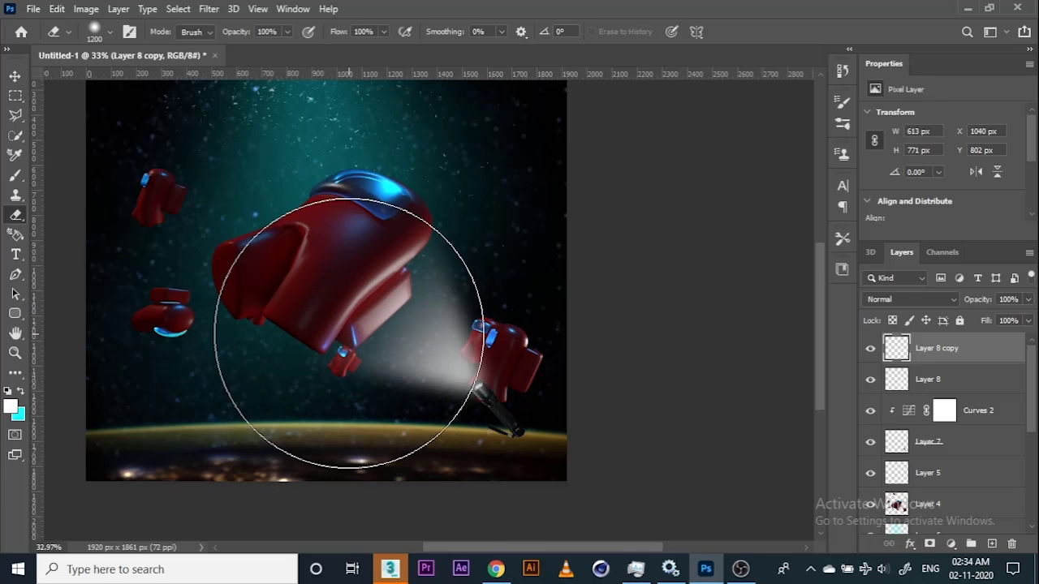
{"action": "key", "text": "bracketleft"}
{"action": "key", "text": "bracketleft"}
{"action": "left_click", "coordinate": [351, 335]}
Step: Reduce the eraser to 400 px and soften the copied cone beside the large character's backpack
{"action": "key", "text": "bracketleft"}
{"action": "key", "text": "bracketleft"}
{"action": "key", "text": "bracketleft"}
{"action": "key", "text": "bracketleft"}
{"action": "key", "text": "bracketleft"}
{"action": "key", "text": "bracketleft"}
{"action": "key", "text": "bracketleft"}
{"action": "key", "text": "bracketleft"}
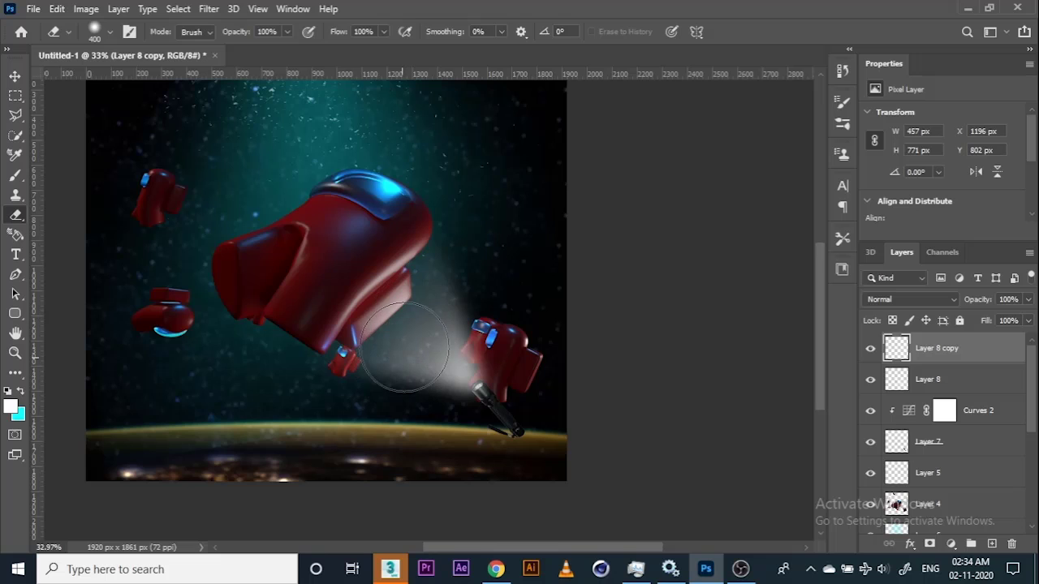
{"action": "left_click_drag", "start_coordinate": [400, 351], "coordinate": [395, 365]}
{"action": "key", "text": "ctrl+0"}
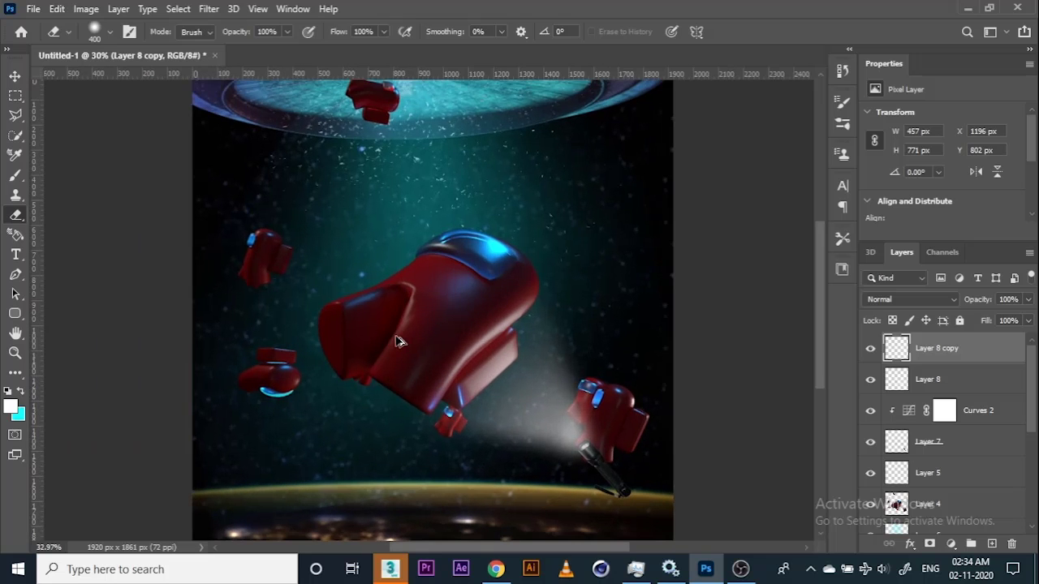
Step: Duplicate Layer 8 copy and erase the new copy's outer light with the 400 px eraser, keeping the glow near the flashlight head
{"action": "key", "text": "ctrl+j"}
{"action": "scroll", "coordinate": [567, 421], "scroll_direction": "up", "scroll_amount": 3}
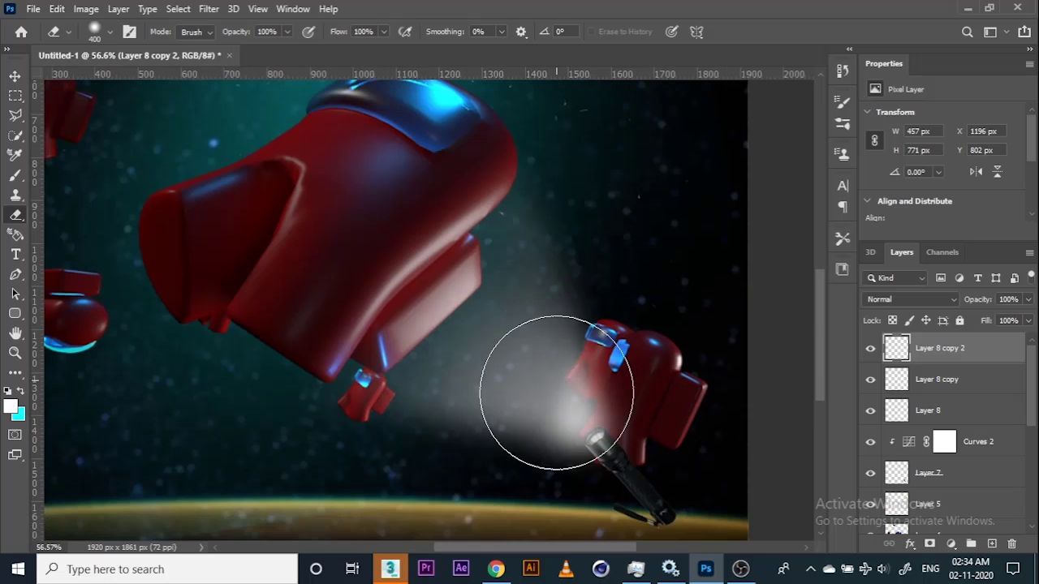
{"action": "mouse_move", "coordinate": [579, 310]}
{"action": "left_mouse_down"}
{"action": "mouse_move", "coordinate": [563, 331]}
{"action": "mouse_move", "coordinate": [498, 343]}
{"action": "mouse_move", "coordinate": [486, 376]}
{"action": "left_mouse_up"}
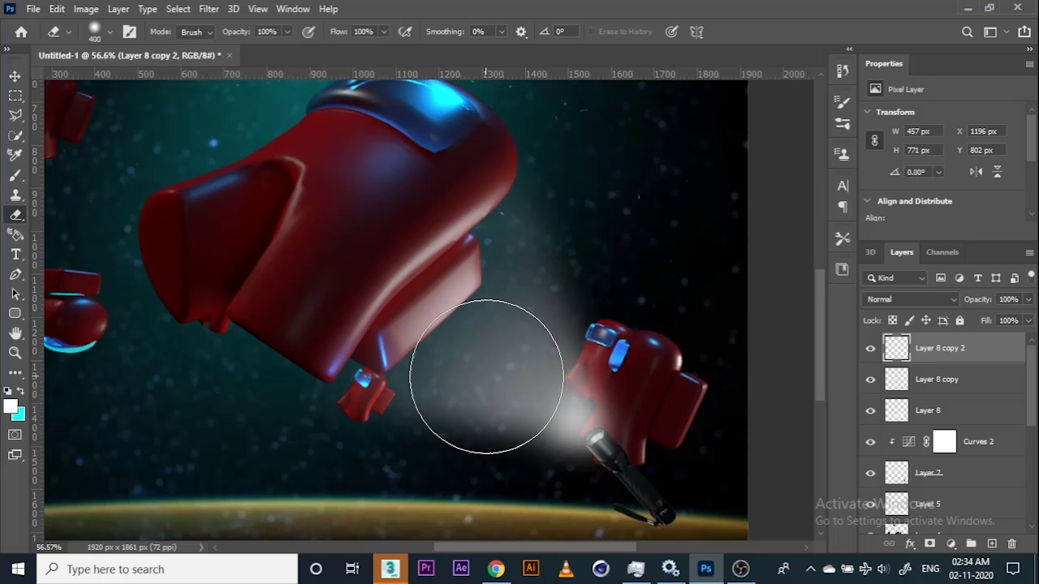
{"action": "scroll", "coordinate": [486, 376], "scroll_direction": "down", "scroll_amount": 5}
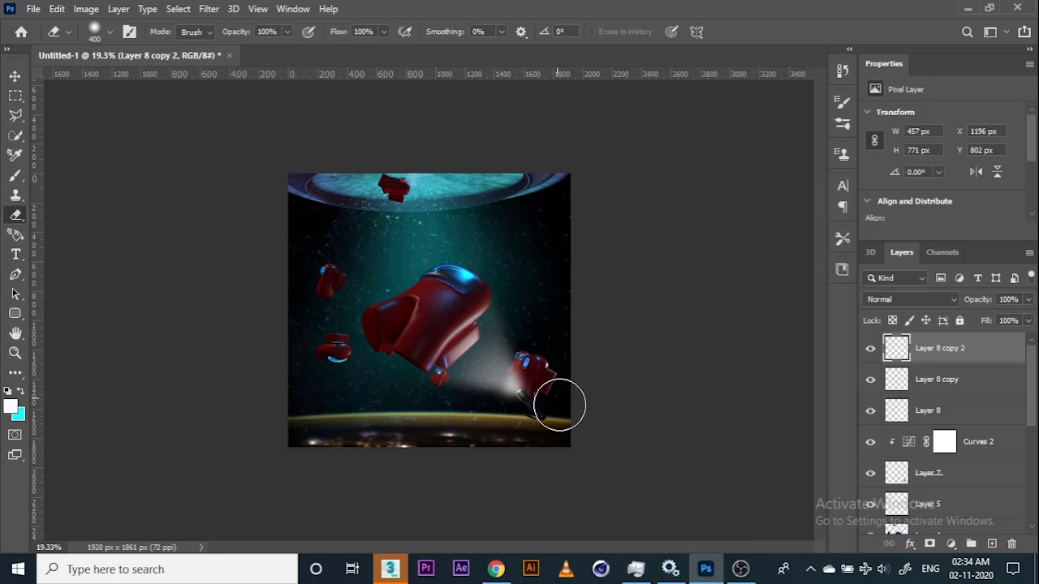
{"action": "scroll", "coordinate": [579, 425], "scroll_direction": "down", "scroll_amount": 1}
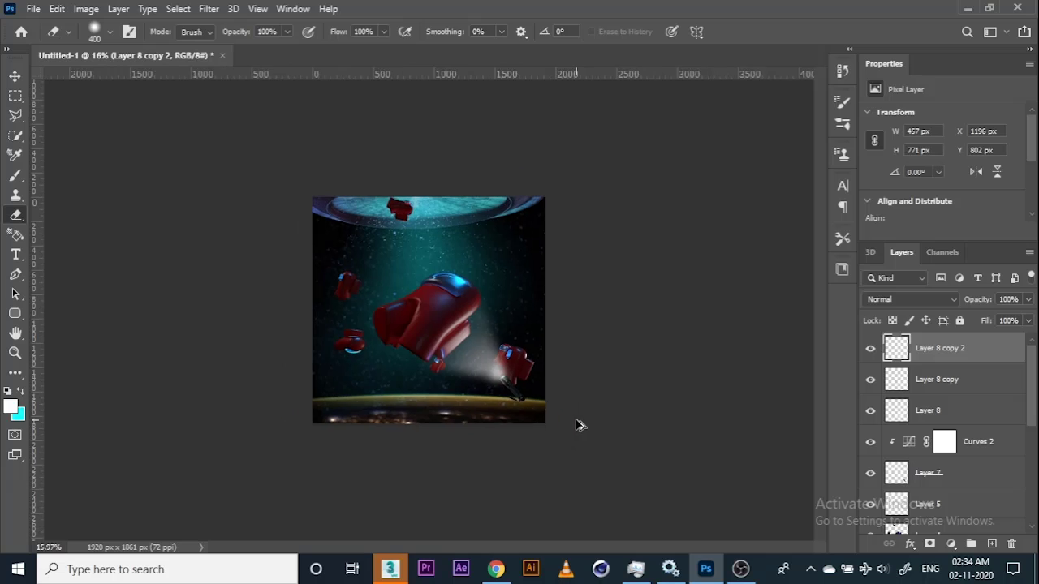
{"action": "scroll", "coordinate": [568, 429], "scroll_direction": "up", "scroll_amount": 2}
{"action": "scroll", "coordinate": [568, 429], "scroll_direction": "up", "scroll_amount": 1}
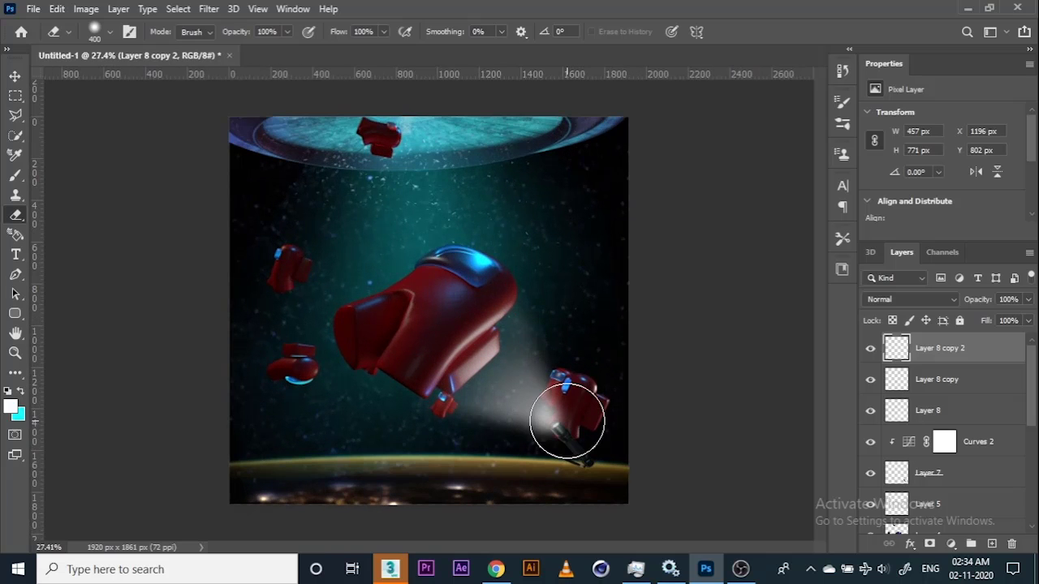
Step: Group the three light cone layers with the Curves 2 adjustment and the flashlight layer
{"action": "left_click", "coordinate": [931, 412], "text": "shift"}
{"action": "left_click", "coordinate": [915, 475], "text": "shift"}
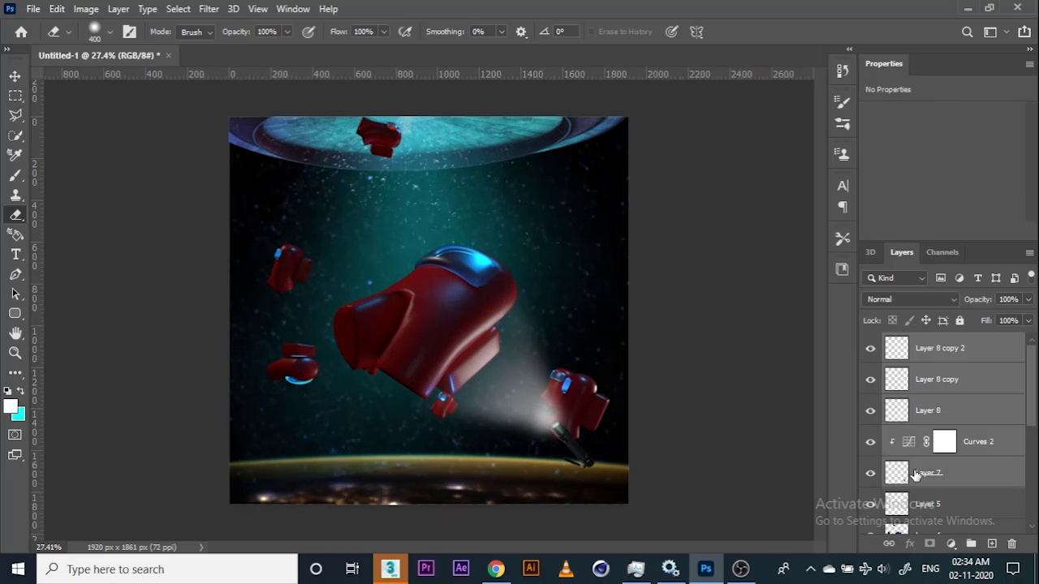
{"action": "key", "text": "ctrl+g"}
Step: Duplicate the flashlight group, scale the copy to 26.03% and rotate it 13.99°, placing it in the dark area right of the large character
{"action": "key", "text": "ctrl+j"}
{"action": "key", "text": "ctrl+t"}
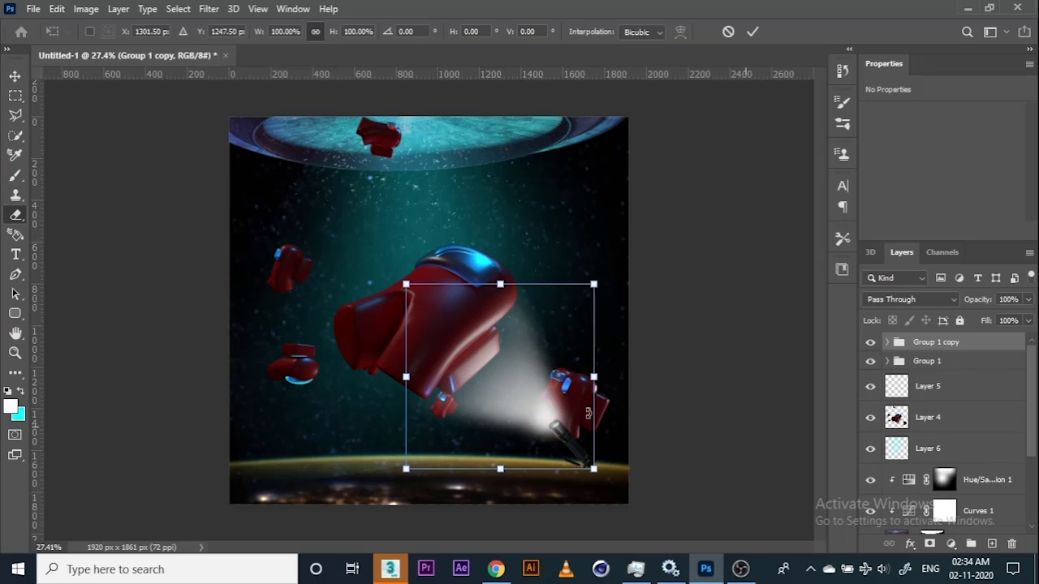
{"action": "left_click_drag", "start_coordinate": [609, 433], "coordinate": [559, 473]}
{"action": "left_click_drag", "start_coordinate": [492, 432], "coordinate": [241, 300]}
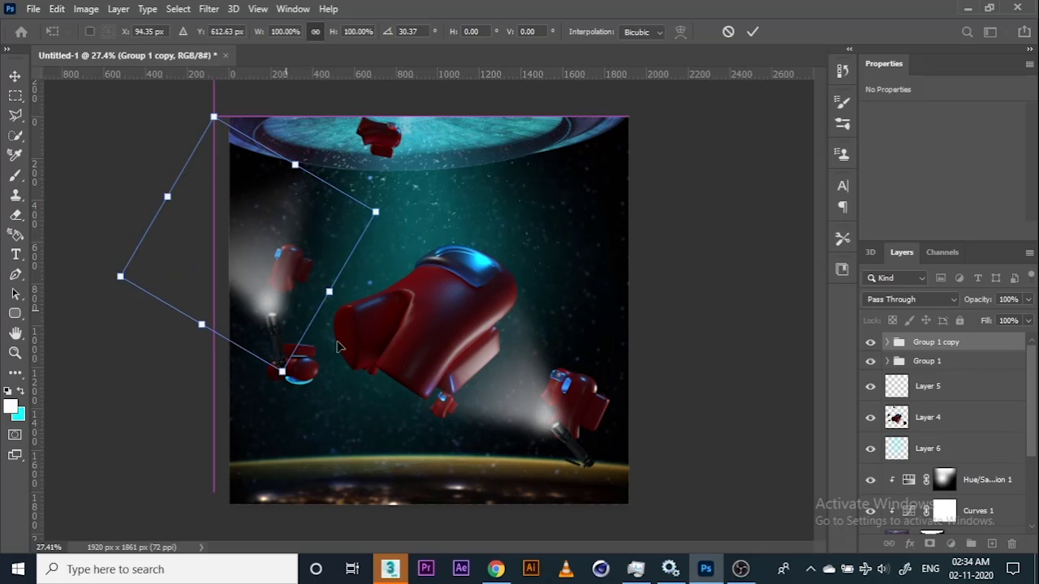
{"action": "left_click_drag", "start_coordinate": [340, 347], "coordinate": [251, 426]}
{"action": "left_click_drag", "start_coordinate": [367, 306], "coordinate": [536, 243]}
{"action": "left_click_drag", "start_coordinate": [588, 327], "coordinate": [472, 324]}
{"action": "left_click_drag", "start_coordinate": [538, 236], "coordinate": [582, 300]}
{"action": "left_click_drag", "start_coordinate": [614, 334], "coordinate": [584, 357]}
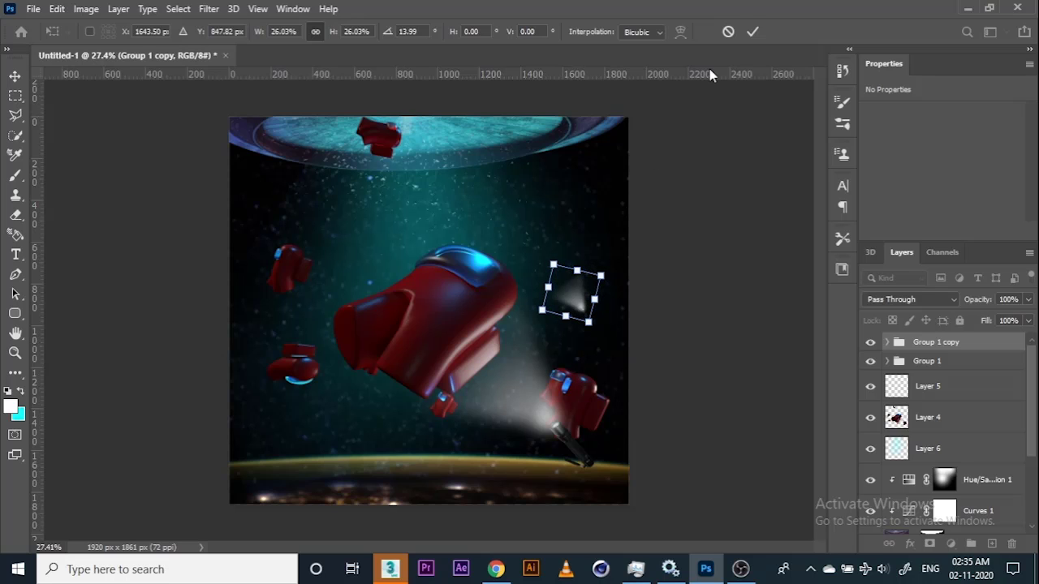
{"action": "key", "text": "Return"}
Step: Rotate the small flashlight group copy 100.25° and move it onto the UFO's rim, right of the top character
{"action": "key", "text": "e"}
{"action": "scroll", "coordinate": [552, 350], "scroll_direction": "up", "scroll_amount": 2}
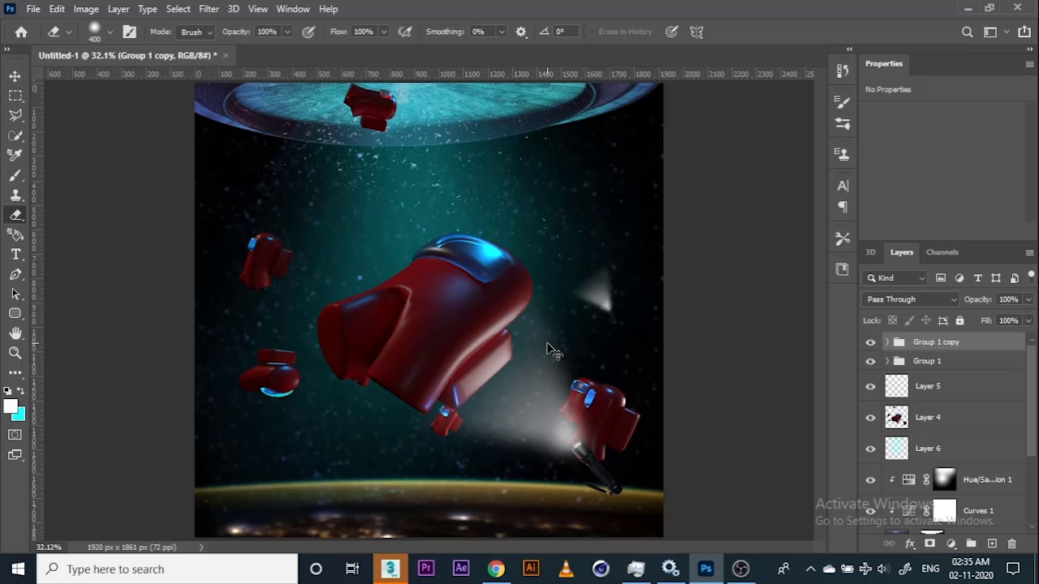
{"action": "key", "text": "ctrl+t"}
{"action": "left_click_drag", "start_coordinate": [605, 301], "coordinate": [299, 280]}
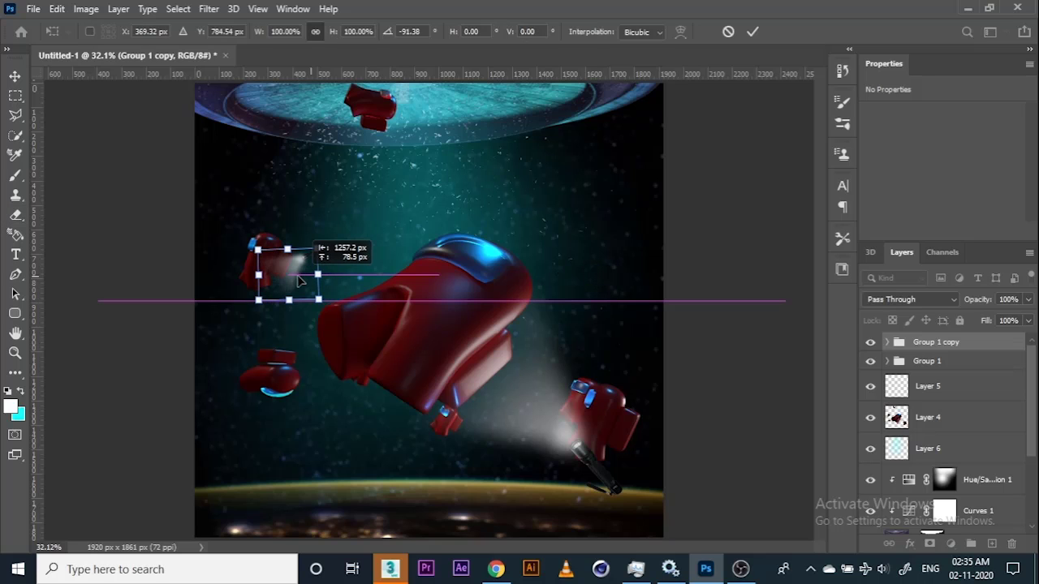
{"action": "left_click_drag", "start_coordinate": [299, 280], "coordinate": [332, 434]}
{"action": "left_click_drag", "start_coordinate": [369, 451], "coordinate": [328, 482]}
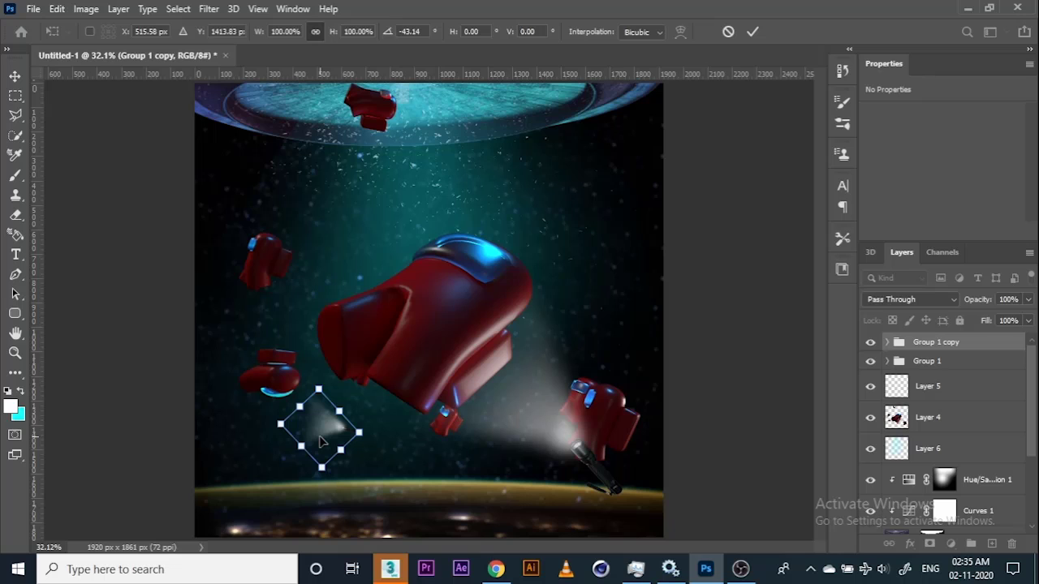
{"action": "left_click_drag", "start_coordinate": [320, 436], "coordinate": [475, 120]}
{"action": "left_click_drag", "start_coordinate": [484, 80], "coordinate": [508, 183]}
{"action": "left_click_drag", "start_coordinate": [480, 121], "coordinate": [493, 128]}
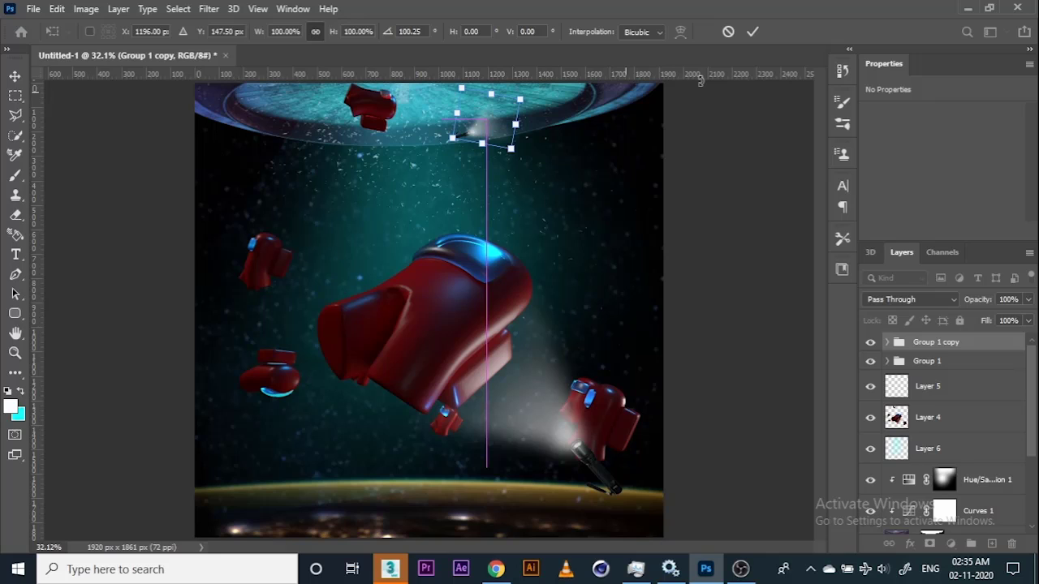
{"action": "left_click", "coordinate": [753, 31]}
Step: Duplicate the small flashlight group, rotate the copy about -155° and place it over the character beneath the UFO
{"action": "key", "text": "ctrl+j"}
{"action": "key", "text": "ctrl+t"}
{"action": "left_click_drag", "start_coordinate": [531, 154], "coordinate": [430, 91]}
{"action": "left_click_drag", "start_coordinate": [492, 118], "coordinate": [387, 136]}
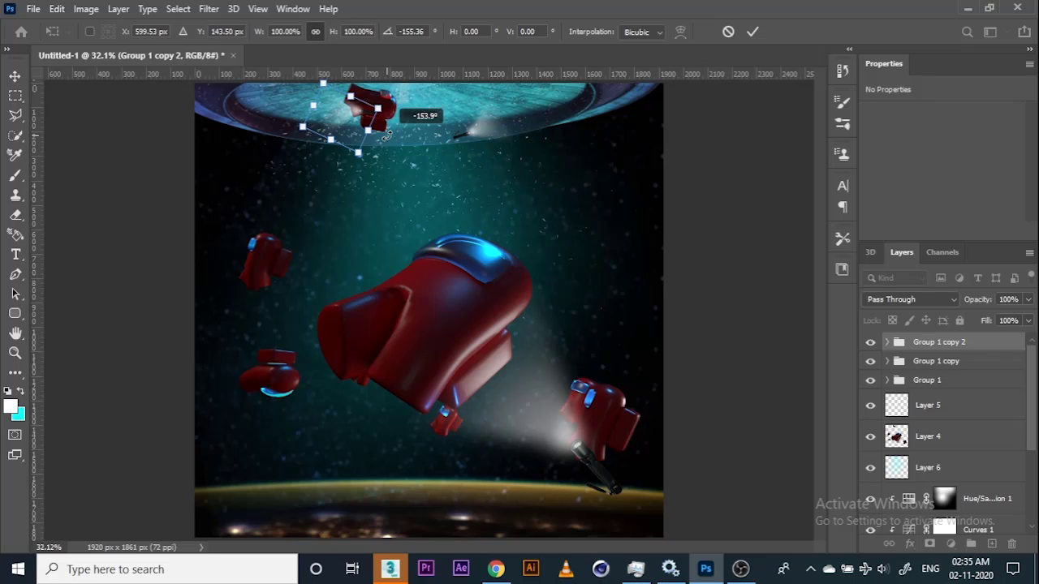
{"action": "key", "text": "Return"}
Step: Duplicate the flashlight group again, scale the copy to 70.88%, rotate it 148.04° and place it left of the canvas's upper-left small character
{"action": "key", "text": "e"}
{"action": "key", "text": "ctrl+j"}
{"action": "key", "text": "ctrl+t"}
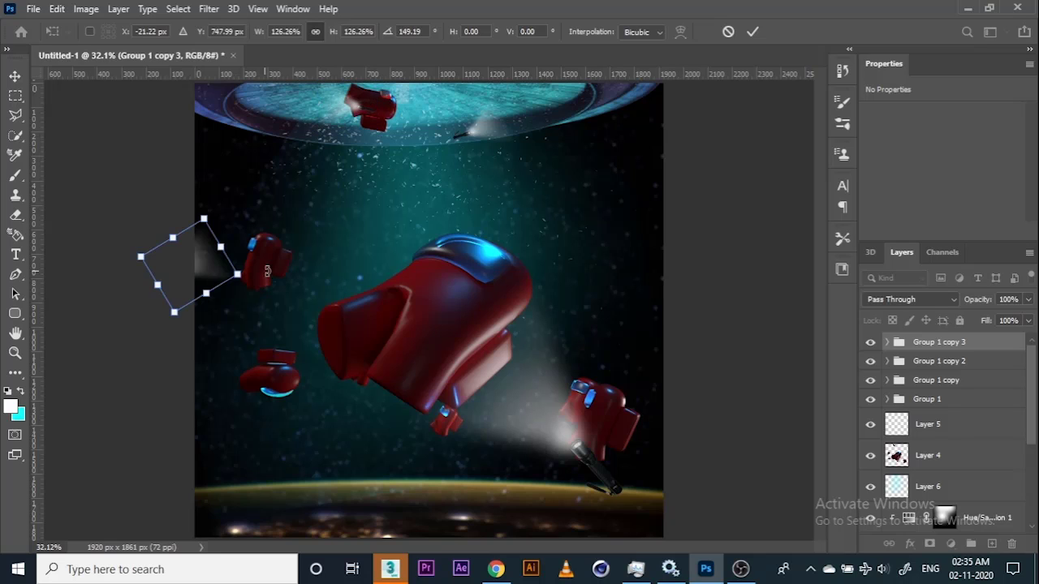
{"action": "left_click_drag", "start_coordinate": [268, 271], "coordinate": [240, 280]}
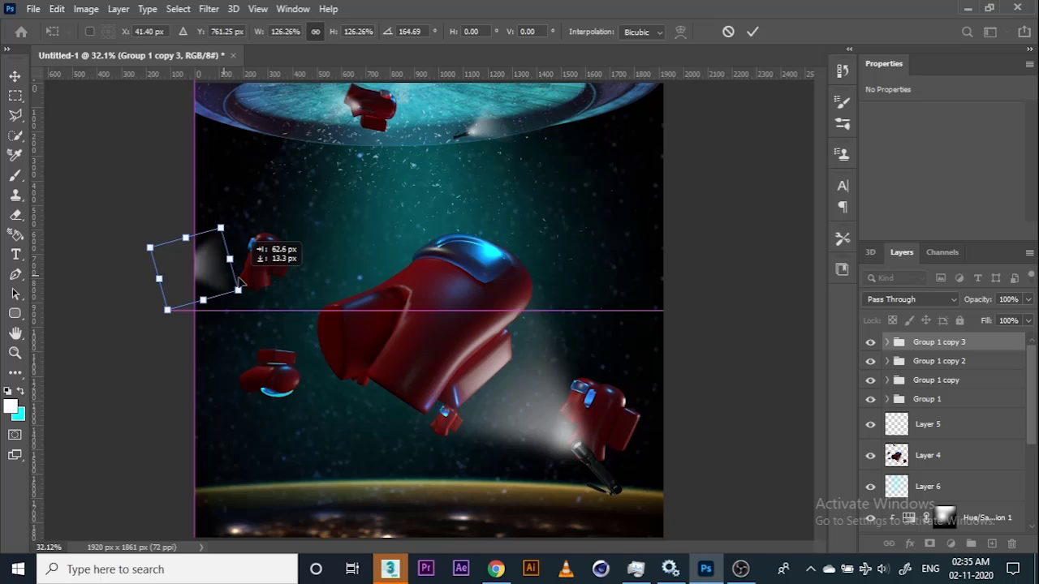
{"action": "left_click_drag", "start_coordinate": [218, 268], "coordinate": [225, 275]}
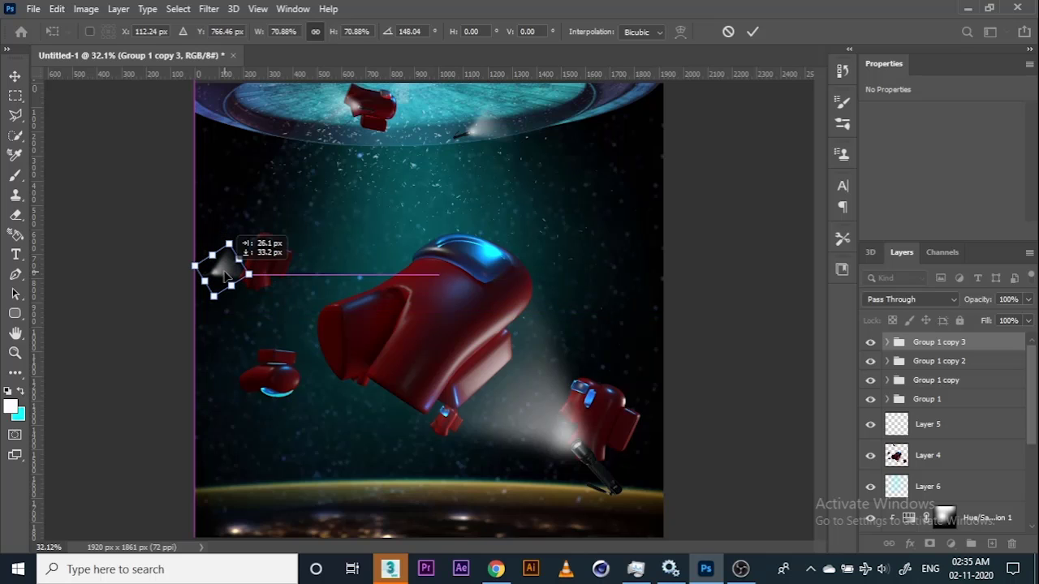
{"action": "left_click", "coordinate": [752, 31]}
{"action": "key", "text": "e"}
{"action": "scroll", "coordinate": [727, 114], "scroll_direction": "up", "scroll_amount": 1}
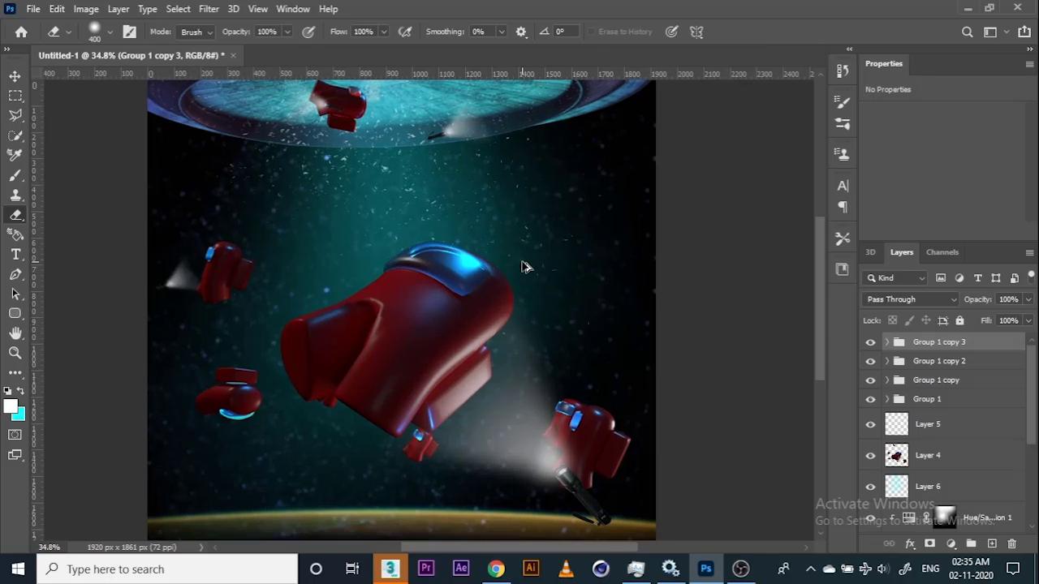
{"action": "scroll", "coordinate": [481, 282], "scroll_direction": "down", "scroll_amount": 3}
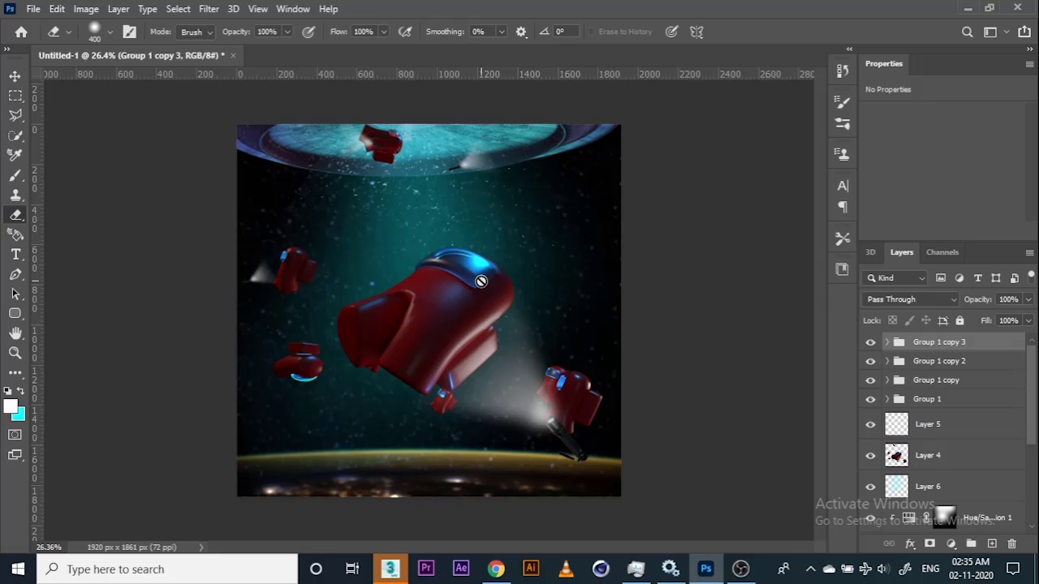
{"action": "key", "text": "XF86MonBrightnessUp"}
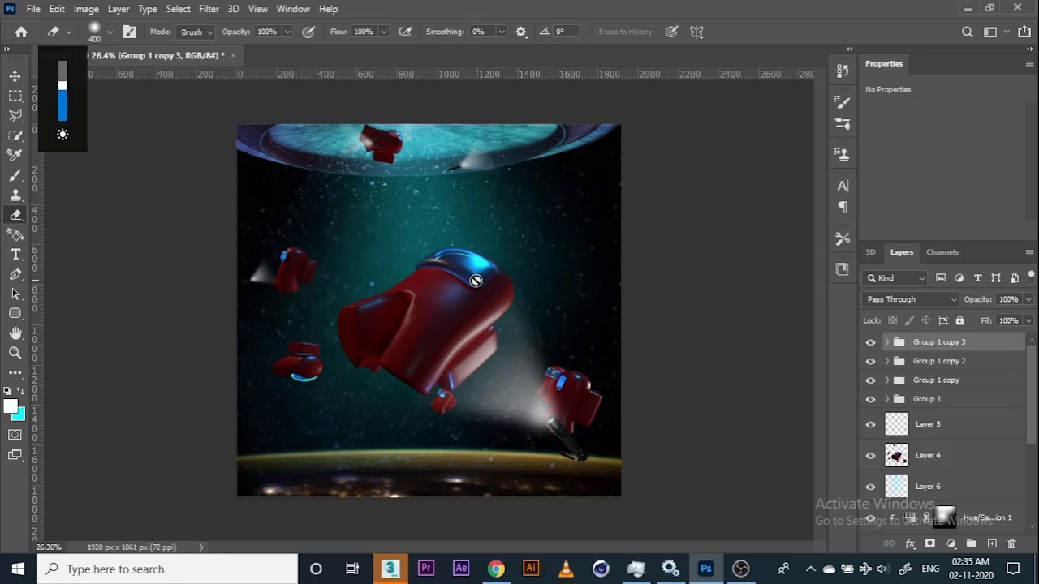
{"action": "scroll", "coordinate": [284, 269], "scroll_direction": "up", "scroll_amount": 12}
{"action": "left_click_drag", "start_coordinate": [445, 357], "coordinate": [368, 339]}
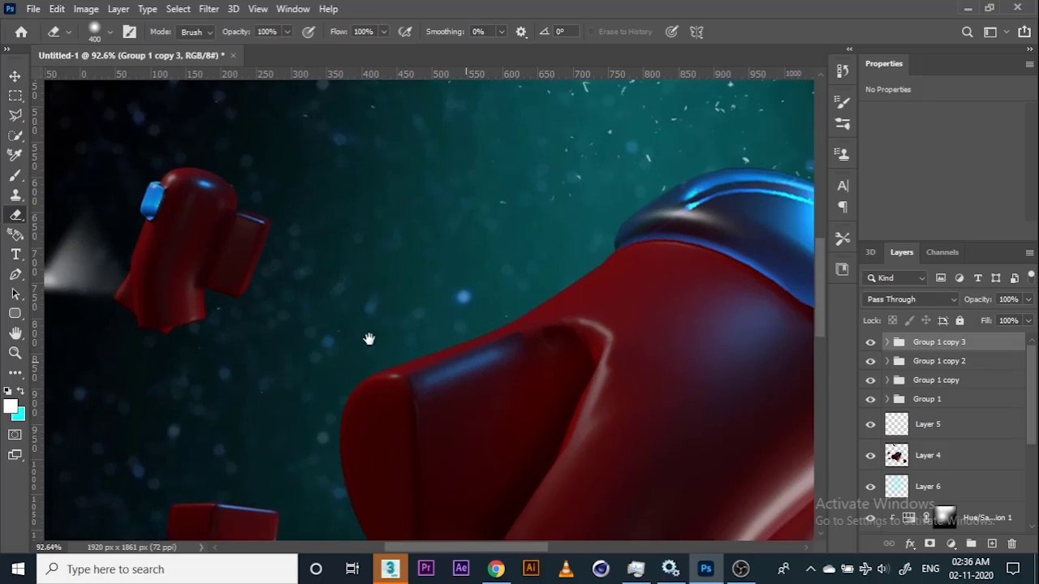
Step: Choose the Editing soul personal brush at 30 px and set its hardness to 46%
{"action": "key", "text": "b"}
{"action": "mouse_move", "coordinate": [492, 383]}
{"action": "left_mouse_down"}
{"action": "mouse_move", "coordinate": [452, 329]}
{"action": "mouse_move", "coordinate": [447, 175]}
{"action": "left_mouse_up"}
{"action": "right_click", "coordinate": [465, 200]}
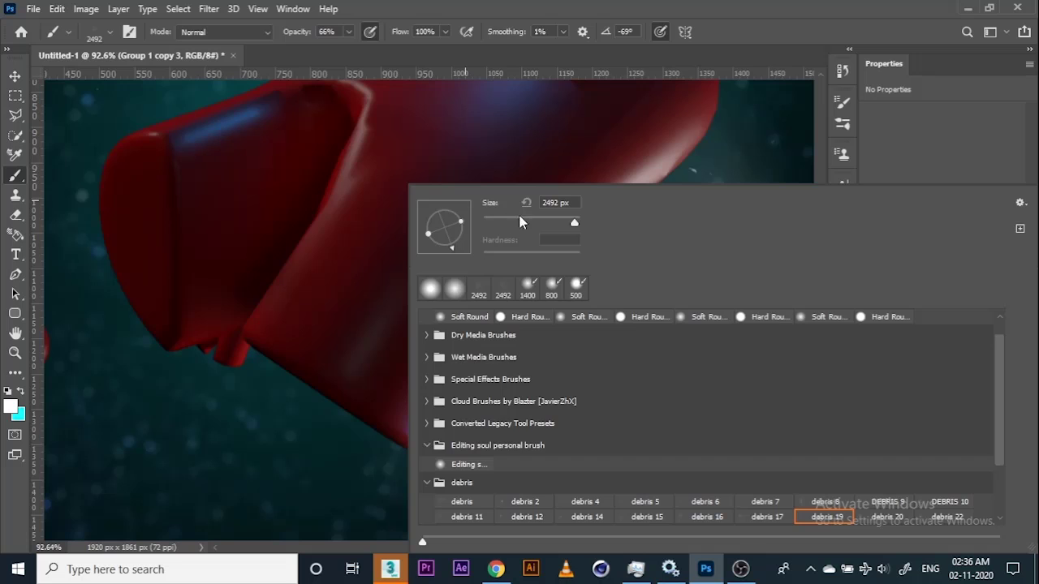
{"action": "left_click", "coordinate": [510, 220]}
{"action": "left_click", "coordinate": [644, 5]}
{"action": "left_click_drag", "start_coordinate": [538, 260], "coordinate": [468, 300]}
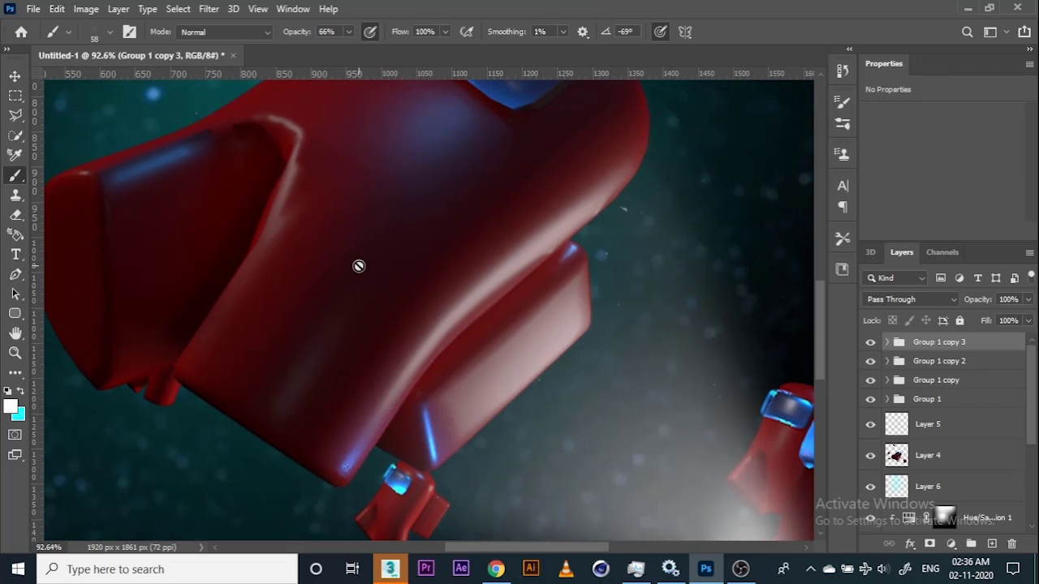
{"action": "right_click", "coordinate": [406, 239]}
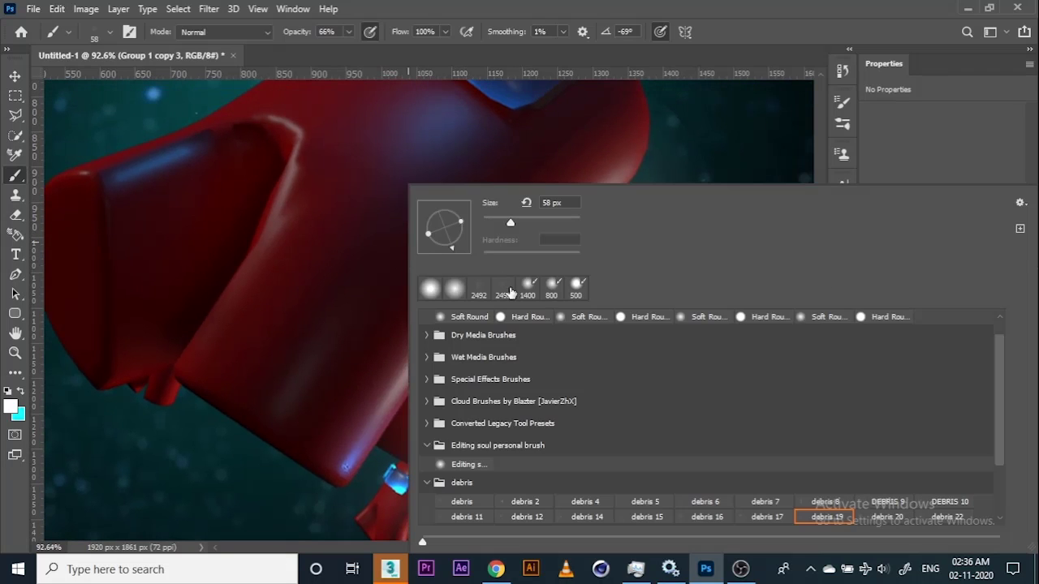
{"action": "left_click", "coordinate": [467, 464]}
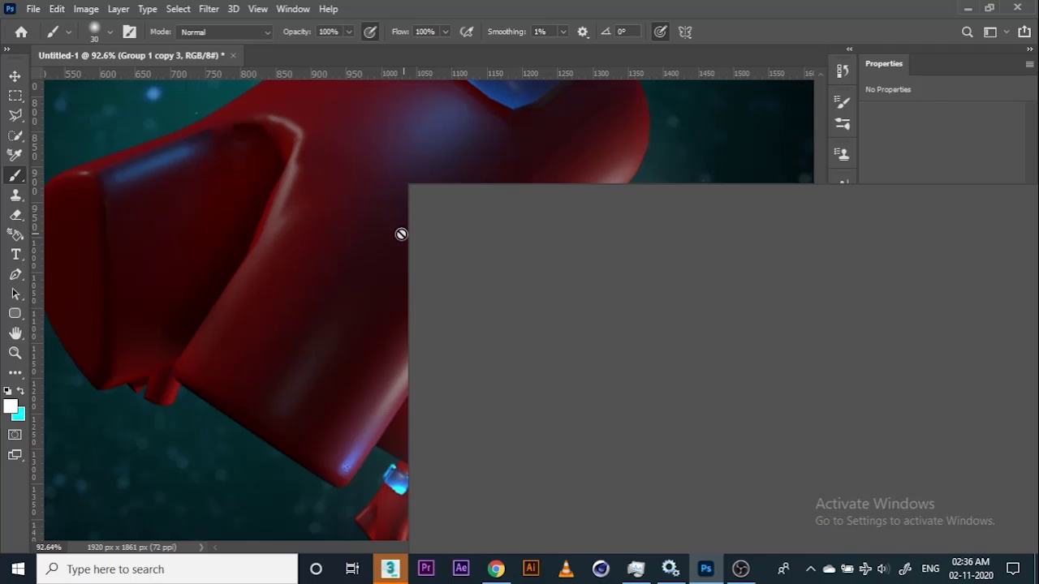
{"action": "left_click", "coordinate": [528, 256]}
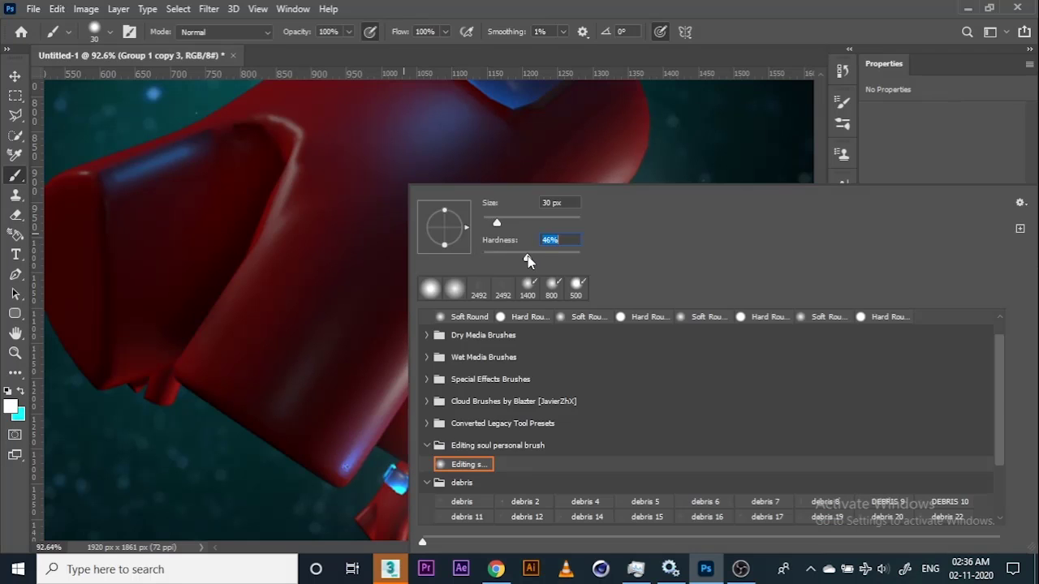
{"action": "left_click", "coordinate": [669, 4]}
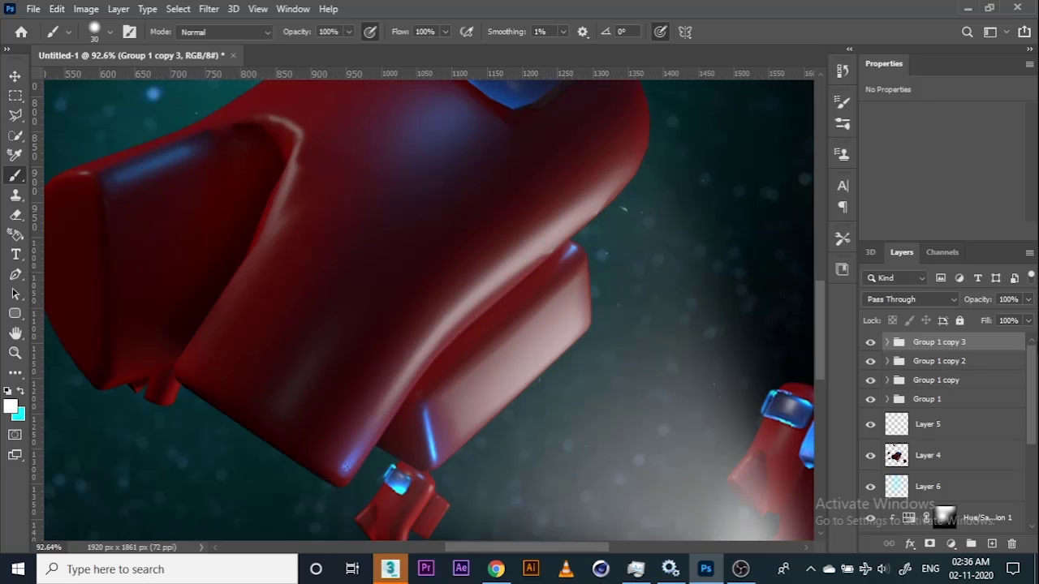
Step: Add a new layer above the flashlight groups and try out white highlight strokes on the large character's body
{"action": "left_click", "coordinate": [992, 544]}
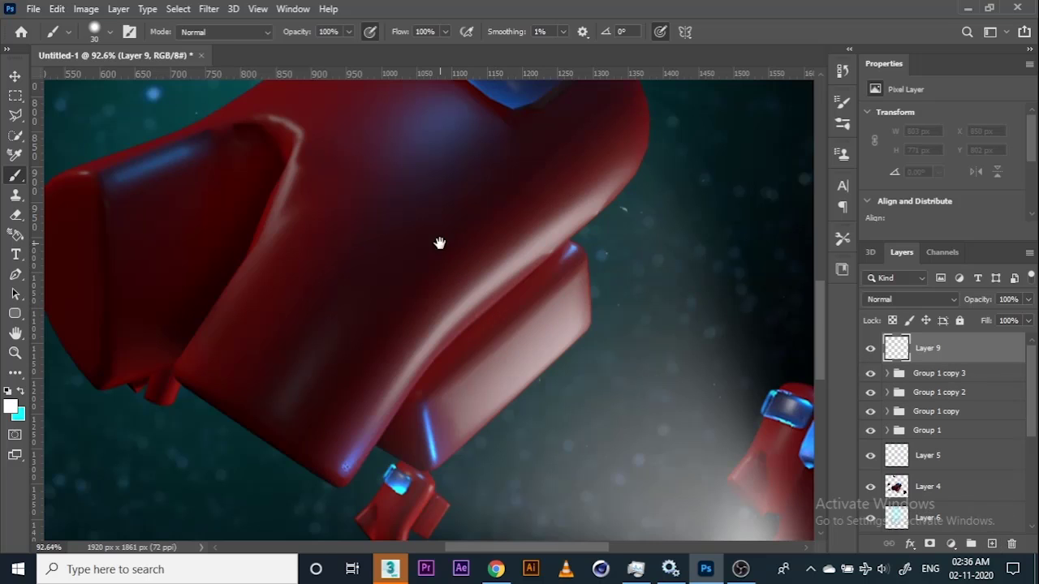
{"action": "left_click_drag", "start_coordinate": [438, 241], "coordinate": [431, 312]}
{"action": "left_click_drag", "start_coordinate": [417, 357], "coordinate": [430, 382]}
{"action": "key", "text": "ctrl+z"}
{"action": "mouse_move", "coordinate": [370, 408]}
{"action": "left_mouse_down"}
{"action": "mouse_move", "coordinate": [457, 301]}
{"action": "mouse_move", "coordinate": [350, 471]}
{"action": "left_mouse_up"}
{"action": "key", "text": "ctrl+z"}
{"action": "left_click_drag", "start_coordinate": [327, 255], "coordinate": [476, 428]}
{"action": "left_click_drag", "start_coordinate": [367, 303], "coordinate": [439, 434]}
{"action": "left_click_drag", "start_coordinate": [370, 311], "coordinate": [384, 351]}
{"action": "left_click_drag", "start_coordinate": [323, 270], "coordinate": [366, 322]}
Step: Set the new highlight layer's blend mode to Screen and undo the stray brush dab
{"action": "scroll", "coordinate": [527, 270], "scroll_direction": "down", "scroll_amount": 4}
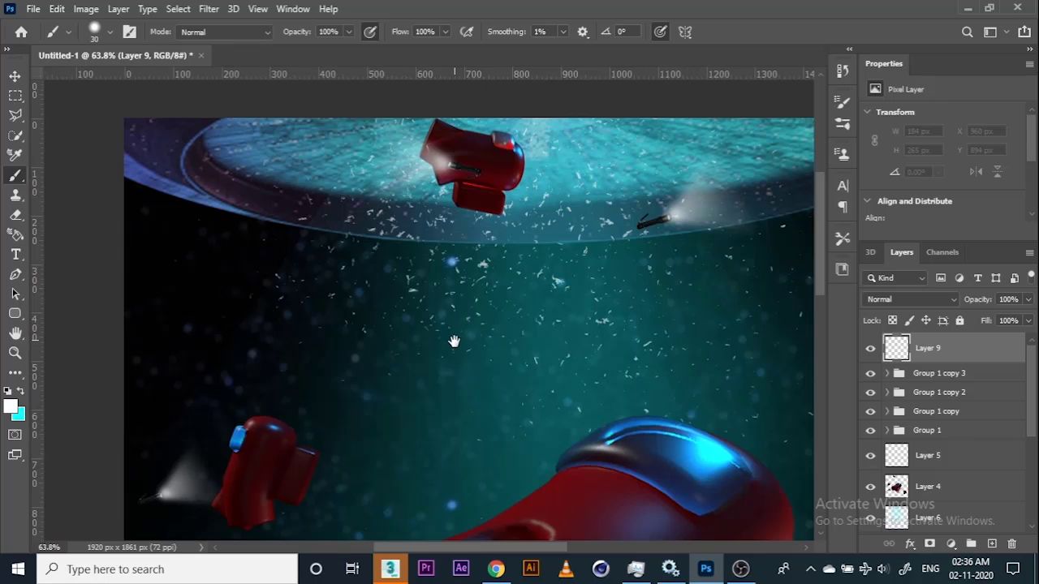
{"action": "left_click_drag", "start_coordinate": [455, 341], "coordinate": [548, 242]}
{"action": "left_click", "coordinate": [484, 304]}
{"action": "scroll", "coordinate": [381, 390], "scroll_direction": "up", "scroll_amount": 6}
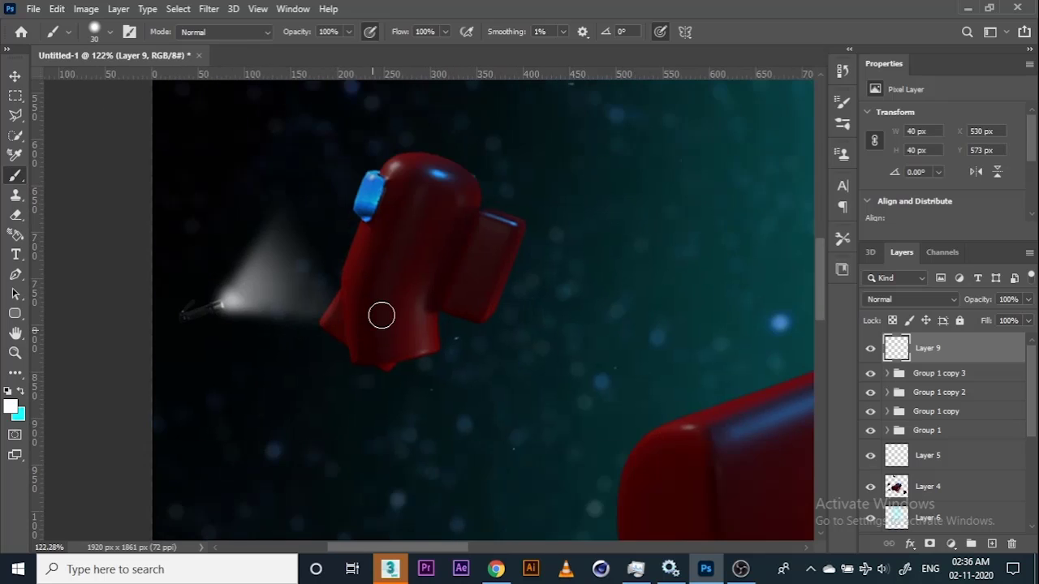
{"action": "left_click_drag", "start_coordinate": [393, 320], "coordinate": [447, 354]}
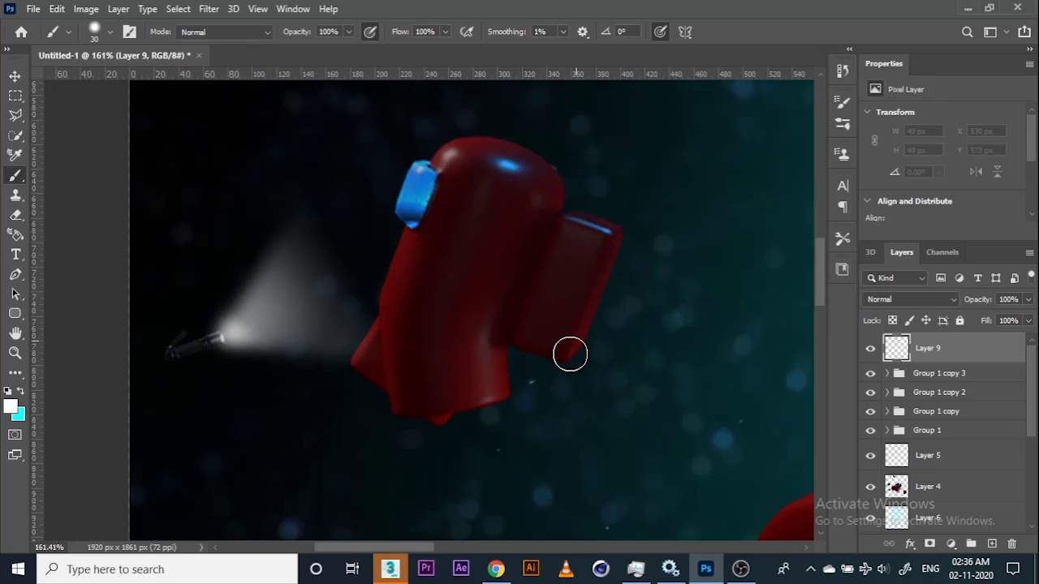
{"action": "left_click", "coordinate": [940, 299]}
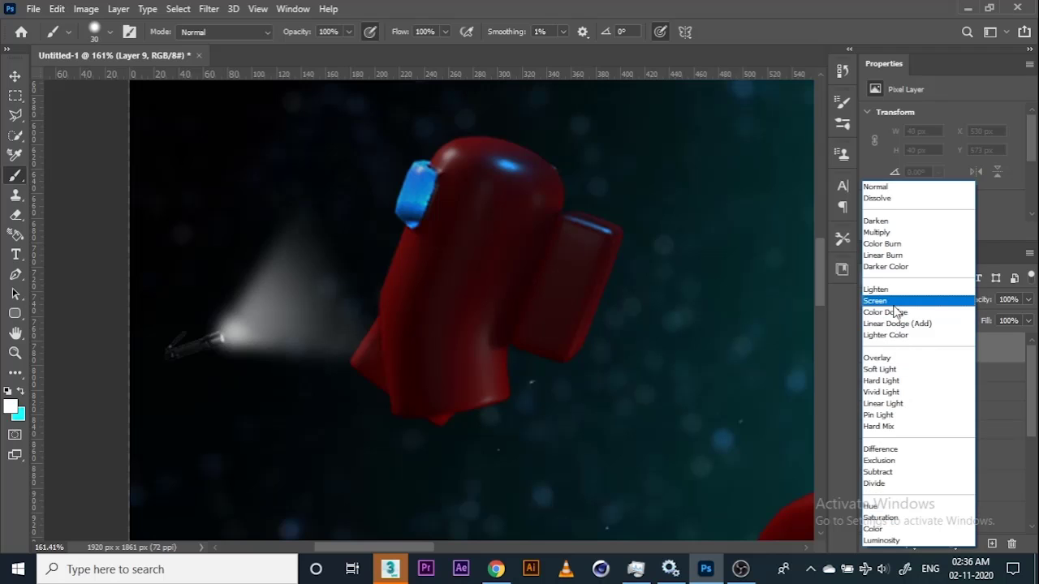
{"action": "left_click", "coordinate": [889, 299]}
{"action": "key", "text": "ctrl+z"}
Step: Paint a white highlight up the flashlight-facing edge of the upper-left small character's front leg and body
{"action": "mouse_move", "coordinate": [391, 374]}
{"action": "left_mouse_down"}
{"action": "mouse_move", "coordinate": [387, 344]}
{"action": "mouse_move", "coordinate": [420, 366]}
{"action": "left_mouse_up"}
{"action": "key", "text": "bracketleft"}
{"action": "key", "text": "bracketleft"}
{"action": "left_click_drag", "start_coordinate": [382, 410], "coordinate": [373, 344]}
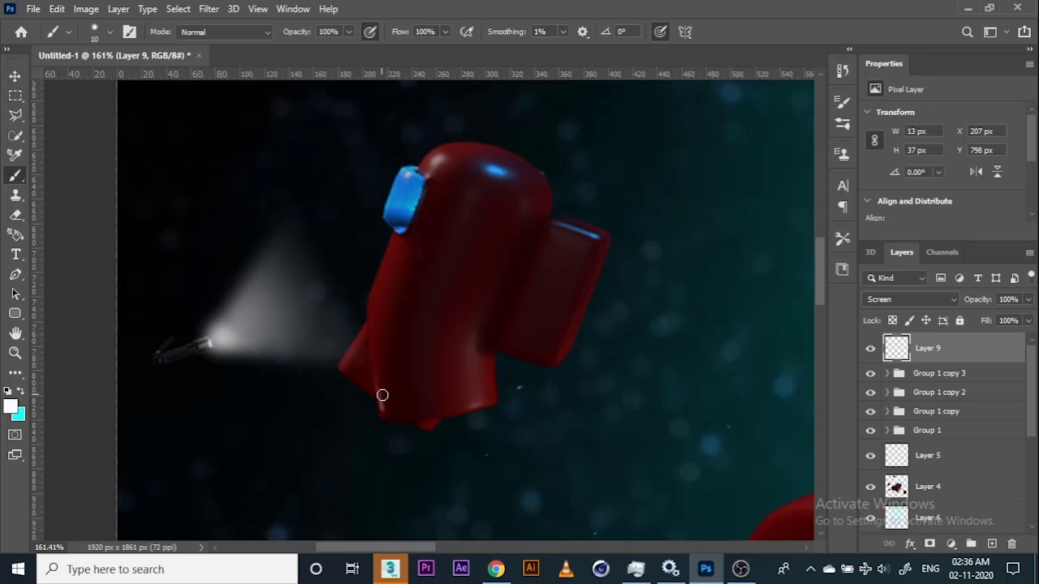
{"action": "key", "text": "bracketright"}
{"action": "key", "text": "bracketright"}
{"action": "mouse_move", "coordinate": [380, 398]}
{"action": "left_mouse_down"}
{"action": "mouse_move", "coordinate": [380, 252]}
{"action": "mouse_move", "coordinate": [378, 364]}
{"action": "mouse_move", "coordinate": [376, 288]}
{"action": "left_mouse_up"}
{"action": "mouse_move", "coordinate": [381, 399]}
{"action": "left_mouse_down"}
{"action": "mouse_move", "coordinate": [389, 439]}
{"action": "mouse_move", "coordinate": [374, 342]}
{"action": "mouse_move", "coordinate": [373, 362]}
{"action": "mouse_move", "coordinate": [408, 183]}
{"action": "mouse_move", "coordinate": [387, 306]}
{"action": "left_mouse_up"}
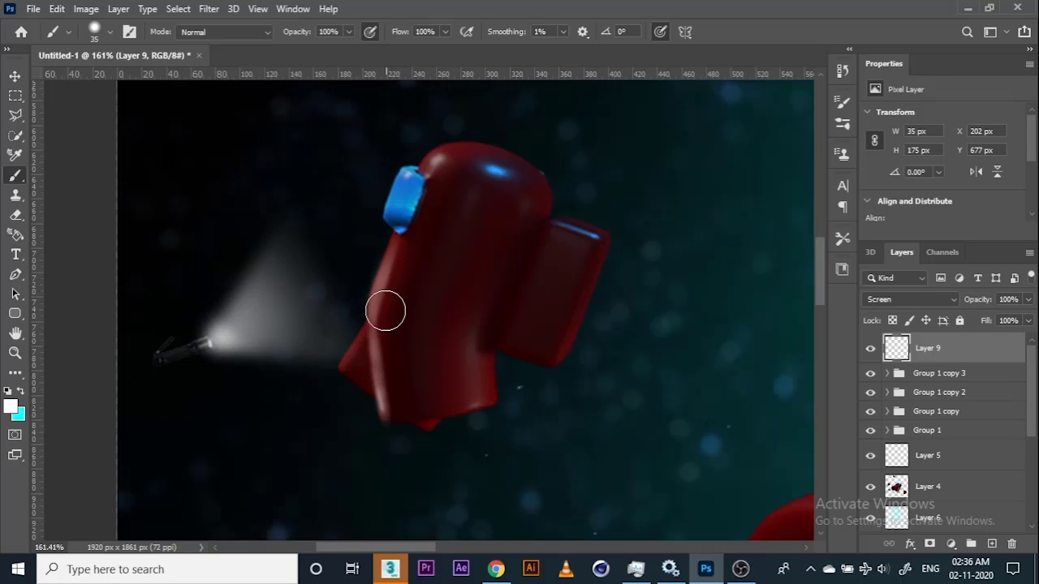
Step: Paint a wider, soft white glow on the upper-left small character's front, just below the visor, with a larger brush
{"action": "key", "text": "bracketright"}
{"action": "key", "text": "bracketright"}
{"action": "mouse_move", "coordinate": [406, 252]}
{"action": "left_mouse_down"}
{"action": "mouse_move", "coordinate": [386, 308]}
{"action": "mouse_move", "coordinate": [386, 348]}
{"action": "mouse_move", "coordinate": [385, 302]}
{"action": "mouse_move", "coordinate": [410, 243]}
{"action": "left_mouse_up"}
Step: Highlight the flashlight-facing edge of the upper-left small character's rear leg with a smaller brush
{"action": "key", "text": "bracketright"}
{"action": "key", "text": "bracketleft"}
{"action": "key", "text": "bracketleft"}
{"action": "key", "text": "bracketleft"}
{"action": "key", "text": "bracketleft"}
{"action": "key", "text": "bracketleft"}
{"action": "key", "text": "bracketleft"}
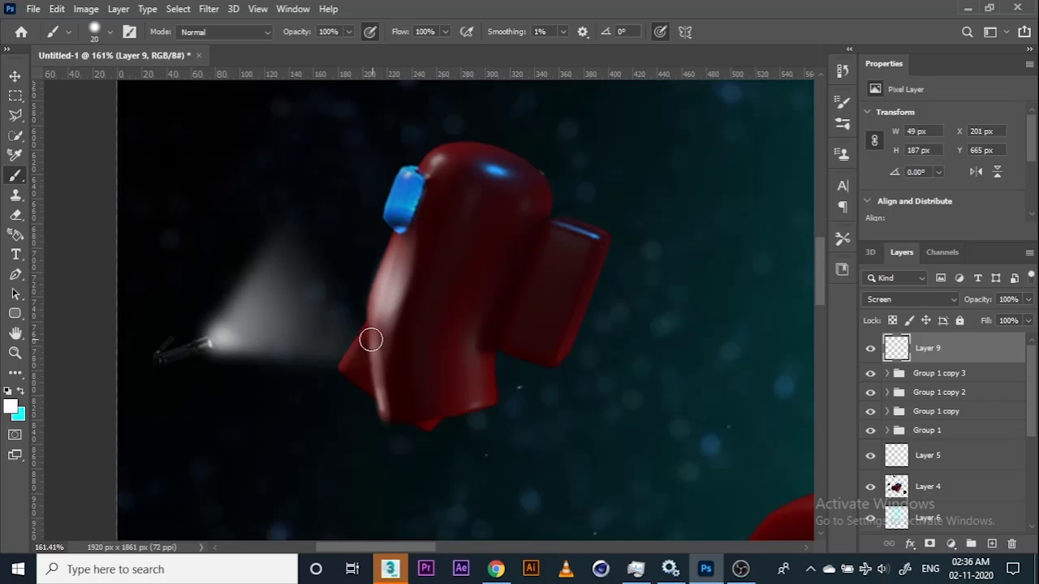
{"action": "left_click_drag", "start_coordinate": [344, 364], "coordinate": [370, 321]}
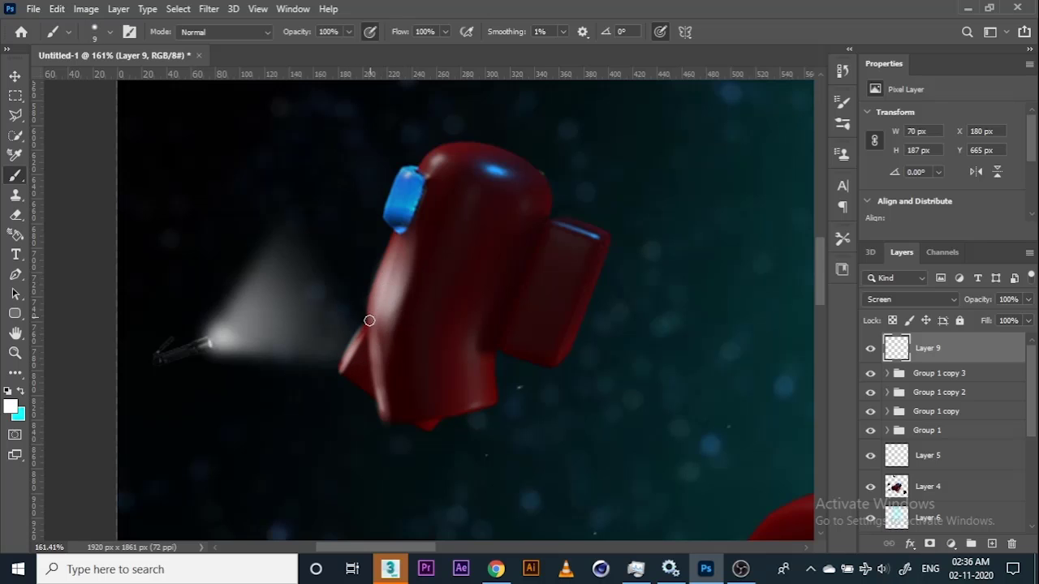
Step: Erase the excess highlight around the small character's rear leg with a 30 px eraser
{"action": "key", "text": "e"}
{"action": "key", "text": "bracketleft"}
{"action": "key", "text": "bracketleft"}
{"action": "key", "text": "bracketleft"}
{"action": "key", "text": "bracketleft"}
{"action": "key", "text": "bracketleft"}
{"action": "key", "text": "bracketleft"}
{"action": "key", "text": "bracketleft"}
{"action": "key", "text": "bracketleft"}
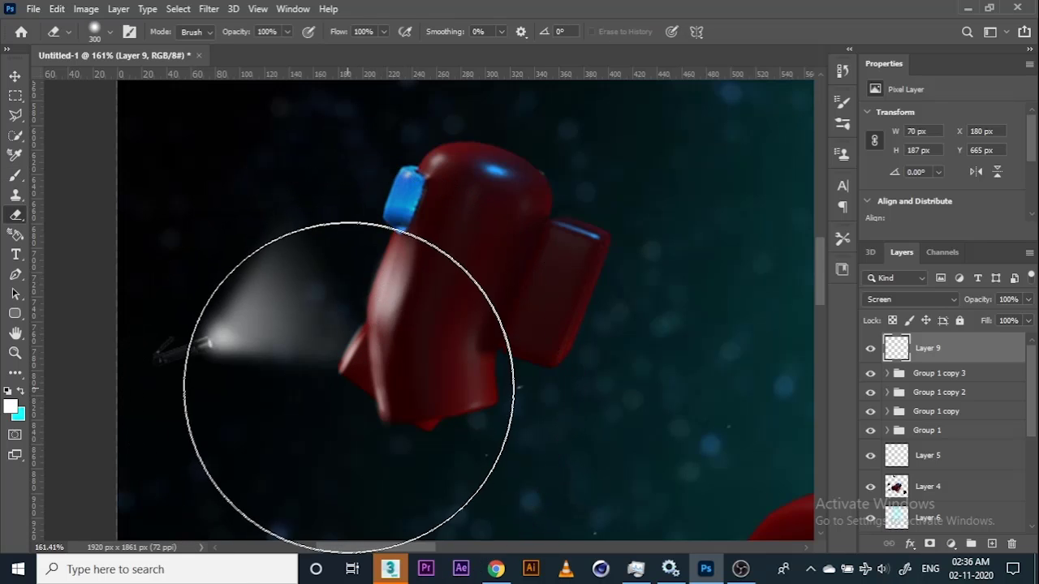
{"action": "key", "text": "bracketleft"}
{"action": "key", "text": "bracketleft"}
{"action": "key", "text": "bracketleft"}
{"action": "left_click_drag", "start_coordinate": [348, 378], "coordinate": [350, 385]}
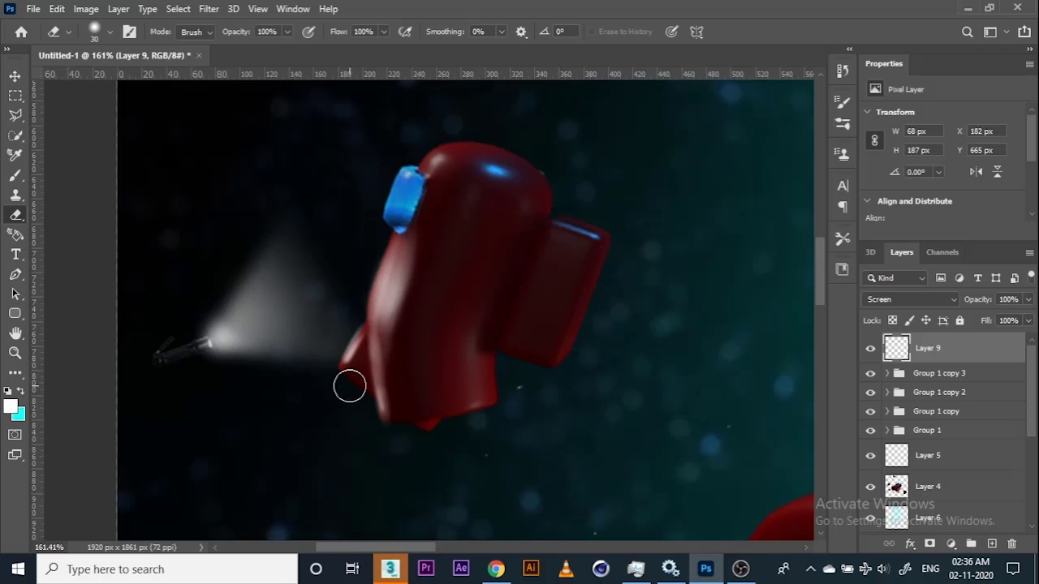
{"action": "key", "text": "bracketleft"}
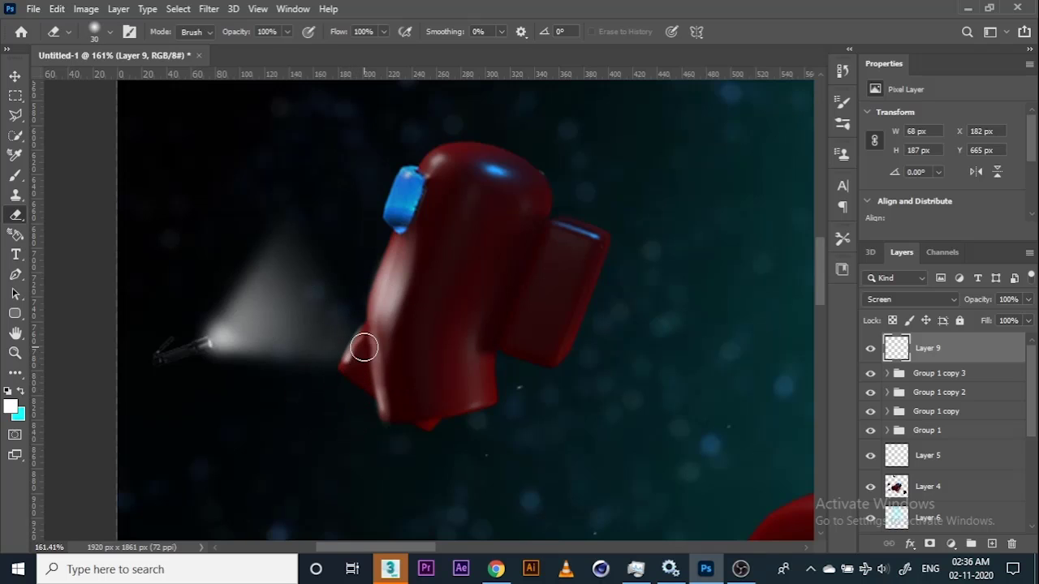
Step: Soften the inner side of the small character's body highlight with a larger eraser at 55% opacity
{"action": "key", "text": "5"}
{"action": "key", "text": "5"}
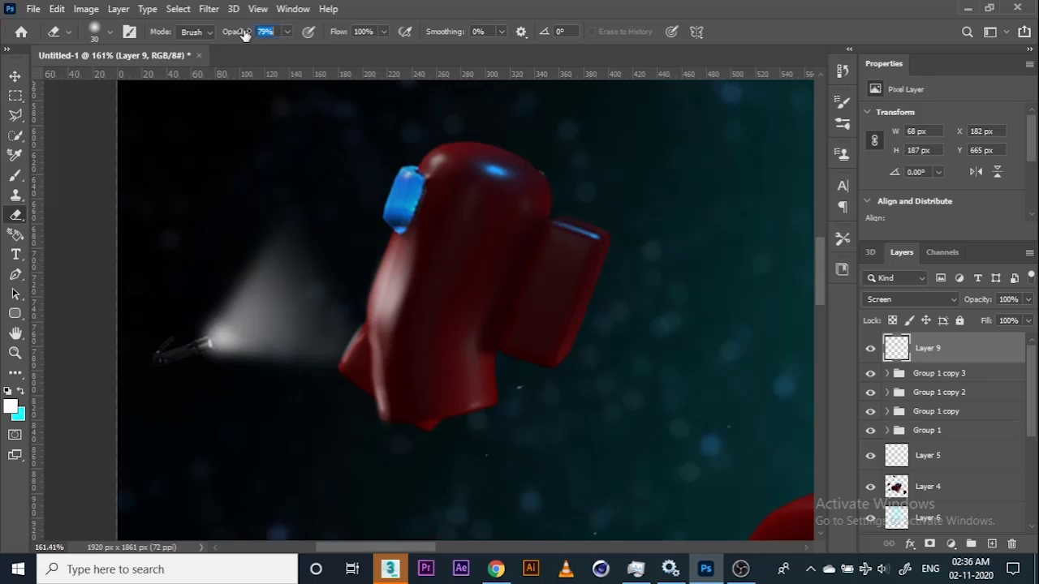
{"action": "key", "text": "bracketright"}
{"action": "key", "text": "bracketright"}
{"action": "key", "text": "bracketright"}
{"action": "key", "text": "bracketright"}
{"action": "key", "text": "bracketright"}
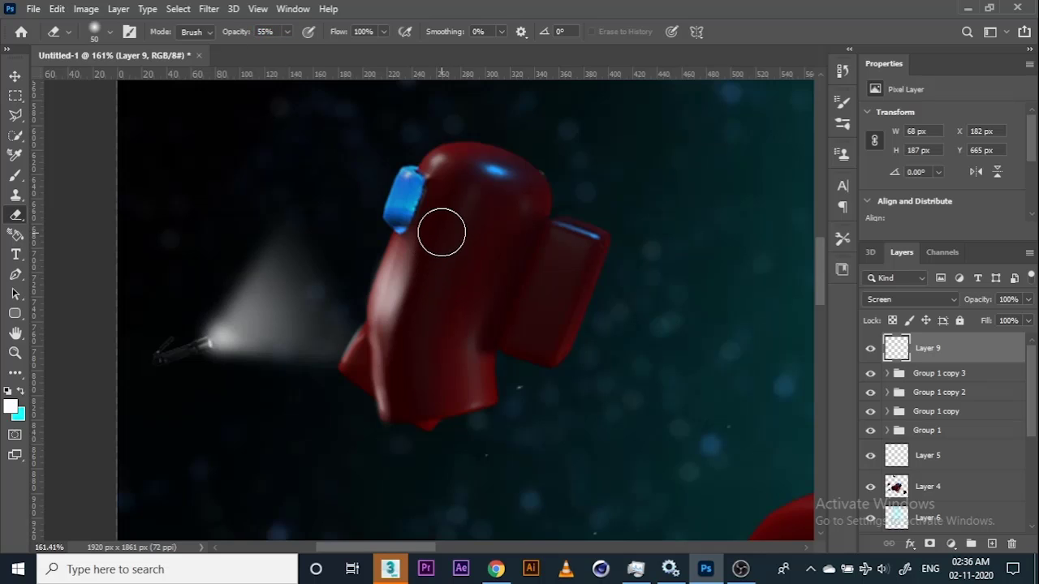
{"action": "left_click_drag", "start_coordinate": [443, 233], "coordinate": [411, 336]}
{"action": "key", "text": "bracketright"}
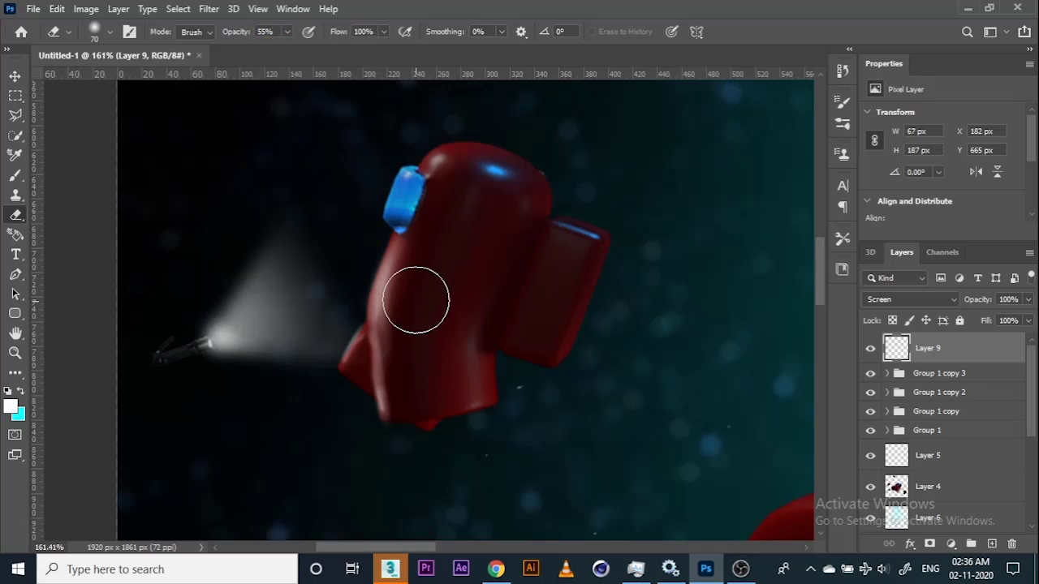
Step: Repaint thin white highlights along the small character's front edge and rear leg with a 10 px brush
{"action": "key", "text": "b"}
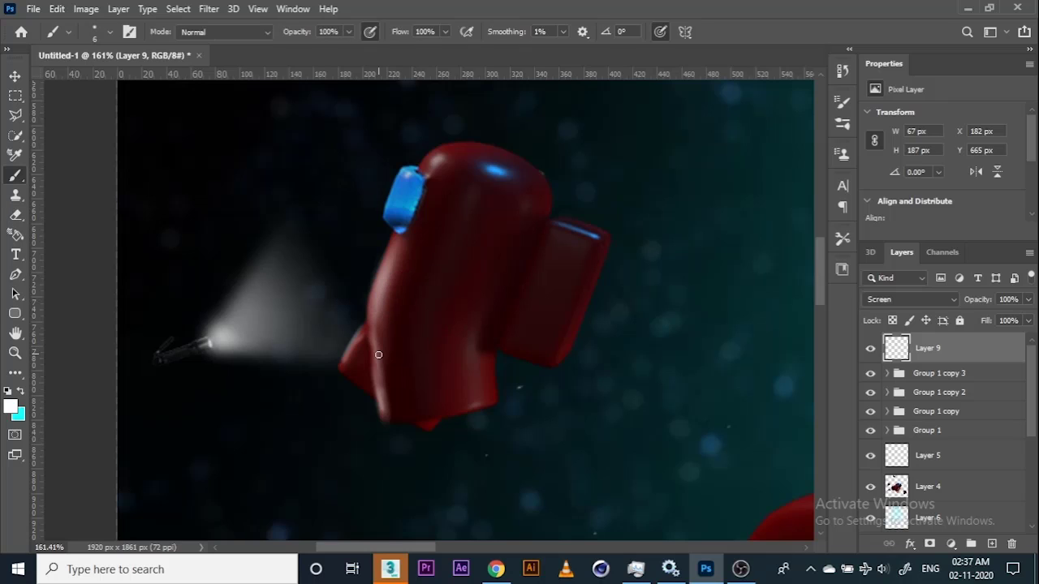
{"action": "key", "text": "bracketright"}
{"action": "key", "text": "bracketright"}
{"action": "key", "text": "bracketright"}
{"action": "key", "text": "bracketright"}
{"action": "left_click_drag", "start_coordinate": [371, 321], "coordinate": [376, 371]}
{"action": "left_click_drag", "start_coordinate": [365, 344], "coordinate": [341, 365]}
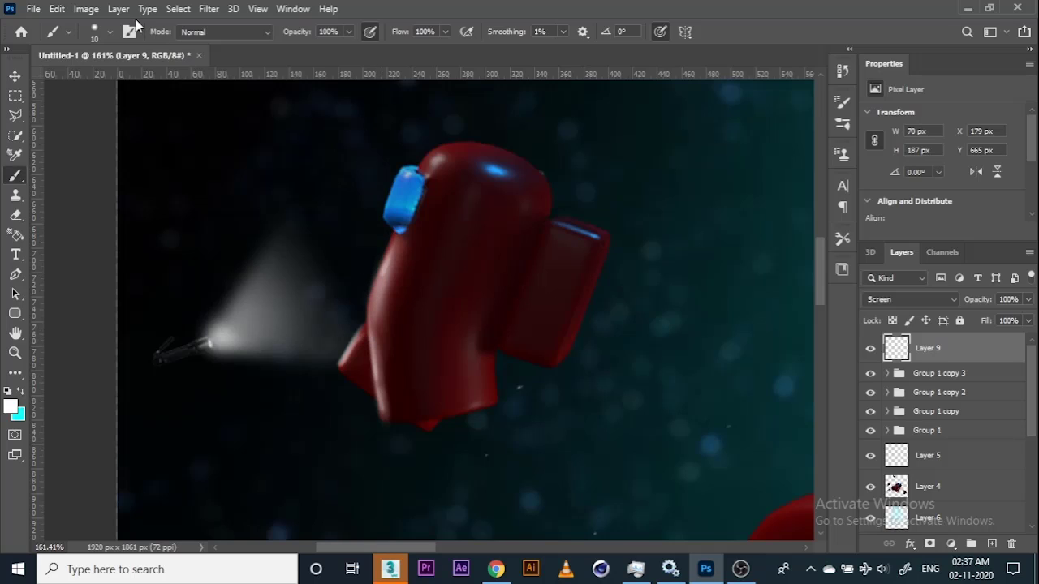
Step: Check the brush's Shape Dynamics and Transfer settings, including the pen pressure control
{"action": "key", "text": "F5"}
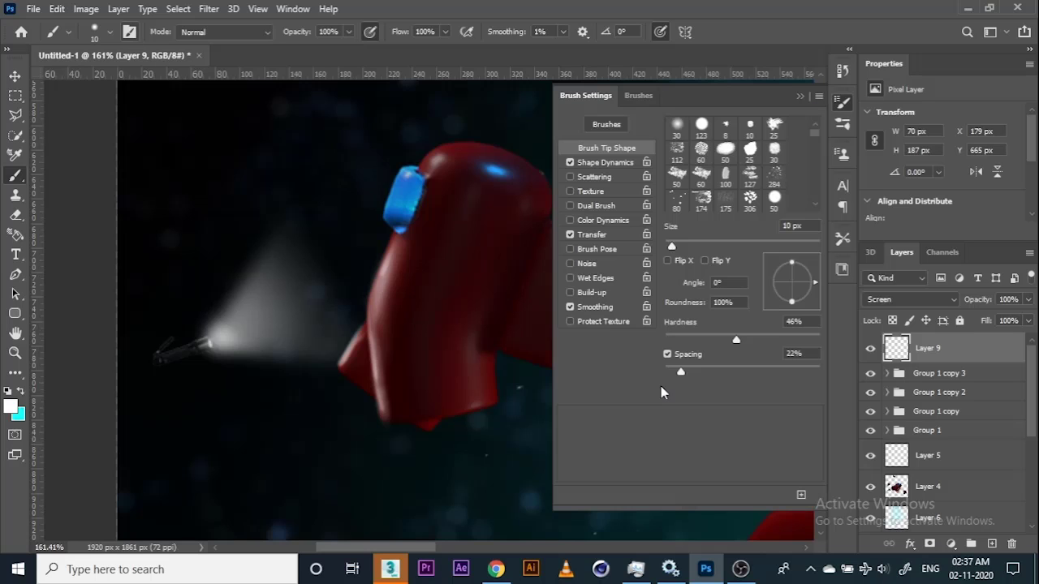
{"action": "left_click", "coordinate": [613, 162]}
{"action": "left_click_drag", "start_coordinate": [714, 257], "coordinate": [679, 257]}
{"action": "left_click", "coordinate": [607, 236]}
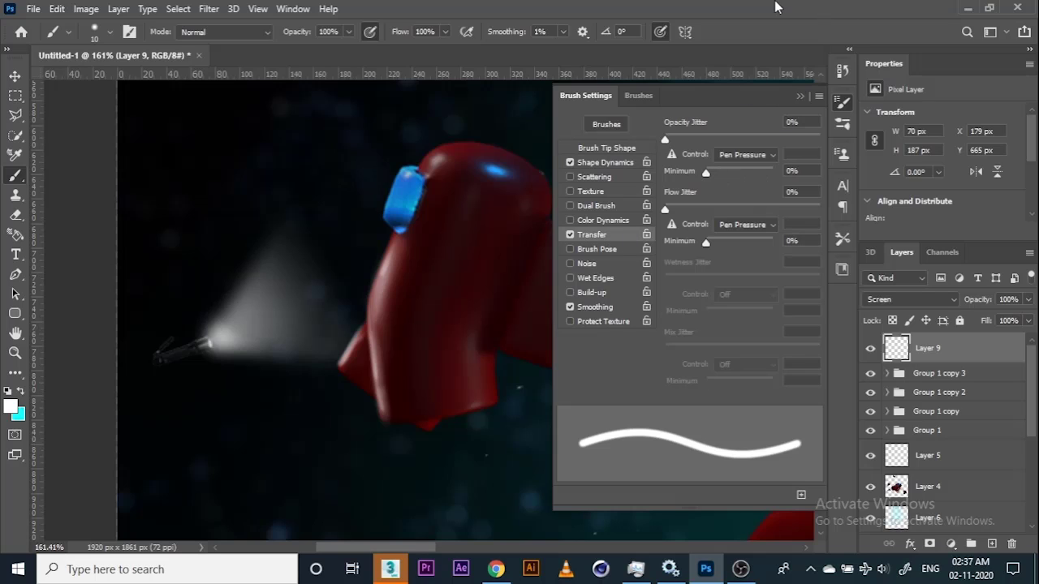
{"action": "left_click", "coordinate": [799, 96]}
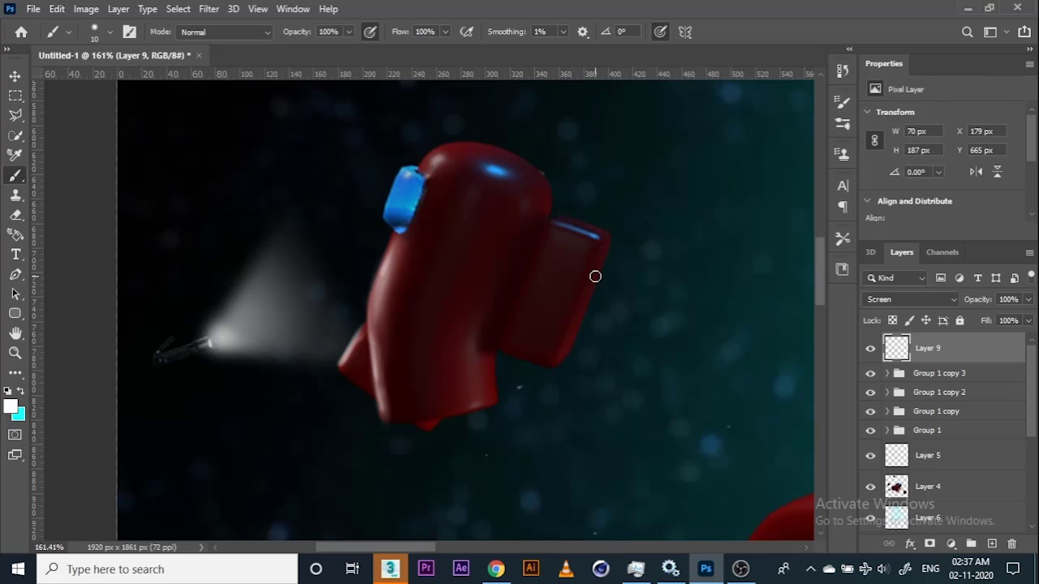
Step: Try out tapered brush strokes in the empty space beside the small character and undo them
{"action": "left_click_drag", "start_coordinate": [595, 276], "coordinate": [580, 395]}
{"action": "key", "text": "ctrl+z"}
{"action": "mouse_move", "coordinate": [645, 295]}
{"action": "left_mouse_down"}
{"action": "mouse_move", "coordinate": [654, 201]}
{"action": "mouse_move", "coordinate": [664, 375]}
{"action": "left_mouse_up"}
{"action": "key", "text": "ctrl+z"}
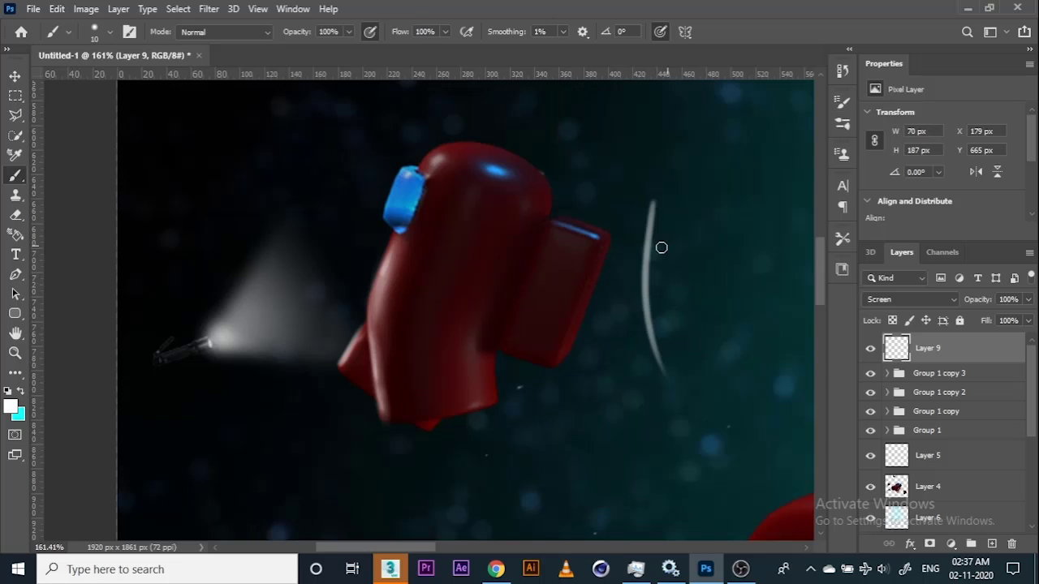
{"action": "left_click_drag", "start_coordinate": [659, 198], "coordinate": [673, 313]}
{"action": "key", "text": "ctrl+z"}
{"action": "left_click_drag", "start_coordinate": [639, 197], "coordinate": [645, 258]}
{"action": "left_click_drag", "start_coordinate": [642, 210], "coordinate": [658, 308]}
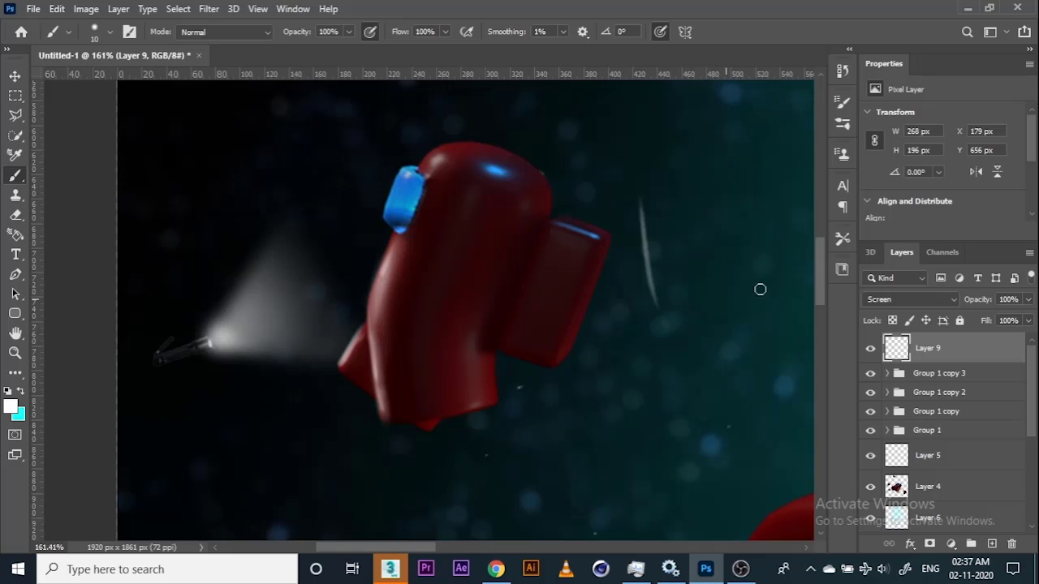
{"action": "key", "text": "ctrl+z"}
{"action": "key", "text": "ctrl+z"}
Step: Paint soft white highlights along the large character's flashlight-facing body edge with a brush enlarged to 45 px
{"action": "scroll", "coordinate": [503, 301], "scroll_direction": "down", "scroll_amount": 6}
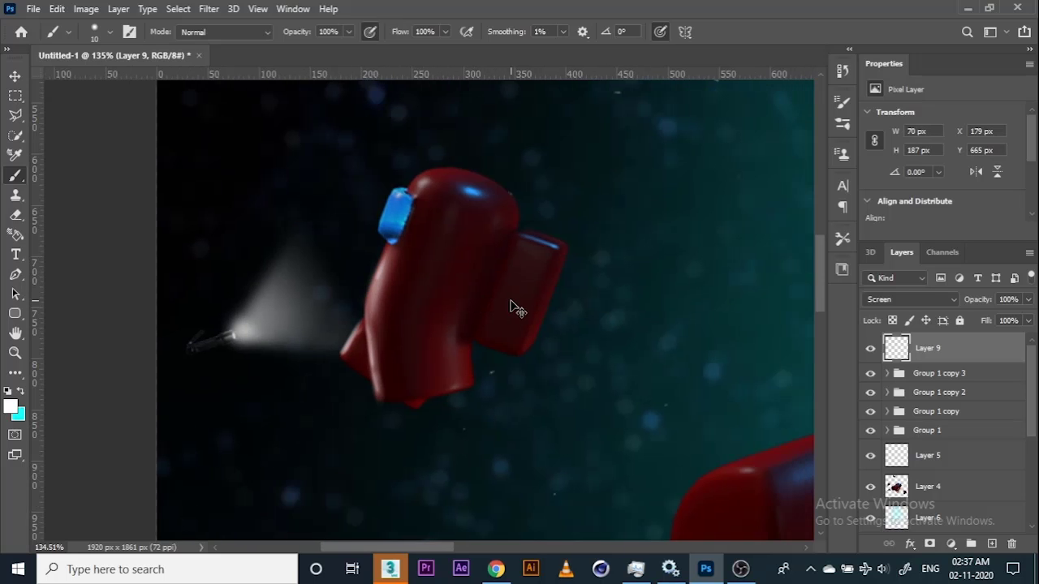
{"action": "scroll", "coordinate": [521, 321], "scroll_direction": "down", "scroll_amount": 3}
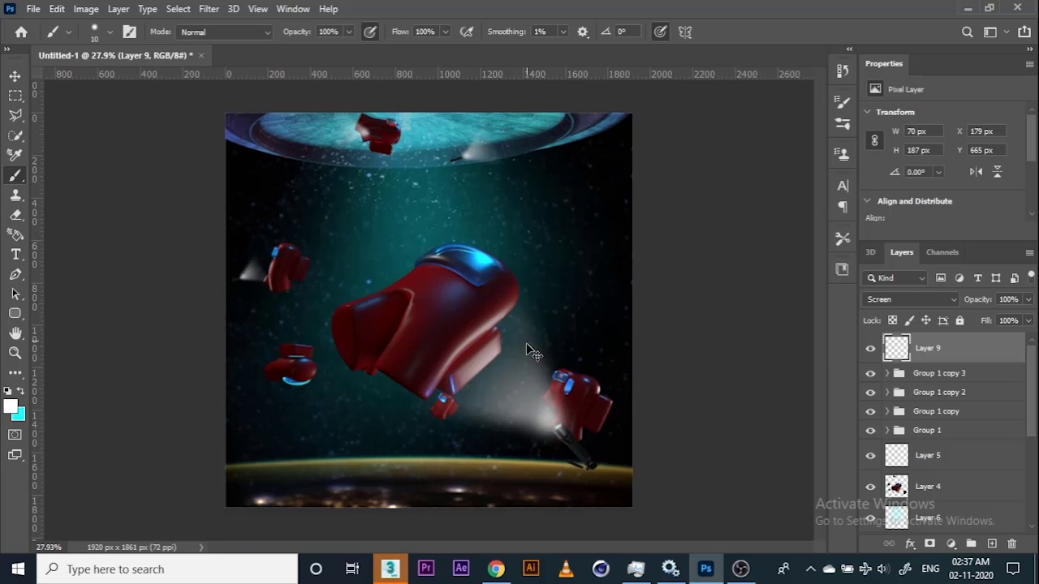
{"action": "scroll", "coordinate": [511, 415], "scroll_direction": "up", "scroll_amount": 4}
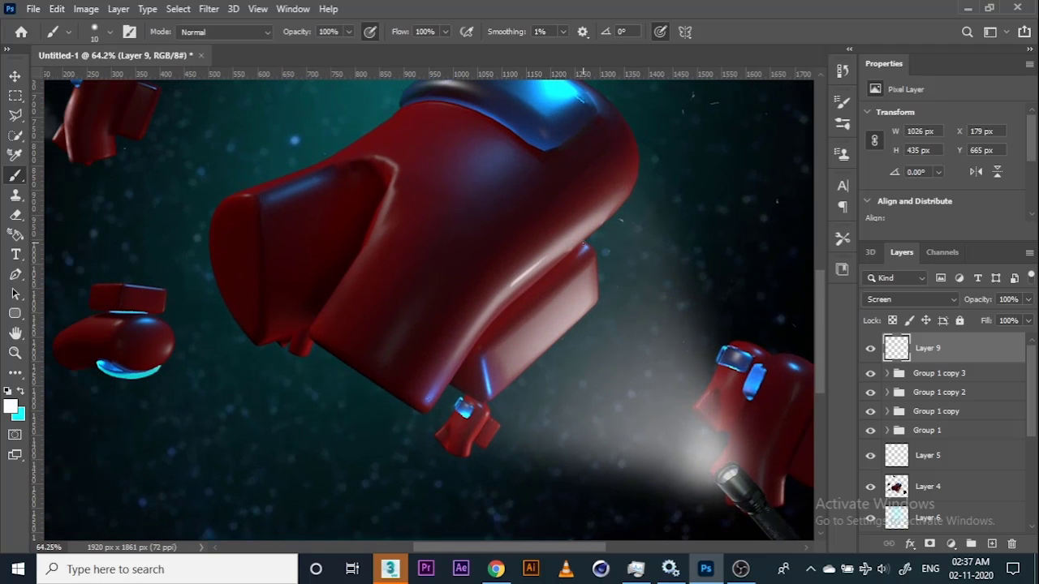
{"action": "key", "text": "bracketright"}
{"action": "key", "text": "bracketright"}
{"action": "key", "text": "bracketright"}
{"action": "mouse_move", "coordinate": [515, 284]}
{"action": "left_mouse_down"}
{"action": "mouse_move", "coordinate": [596, 212]}
{"action": "mouse_move", "coordinate": [494, 312]}
{"action": "left_mouse_up"}
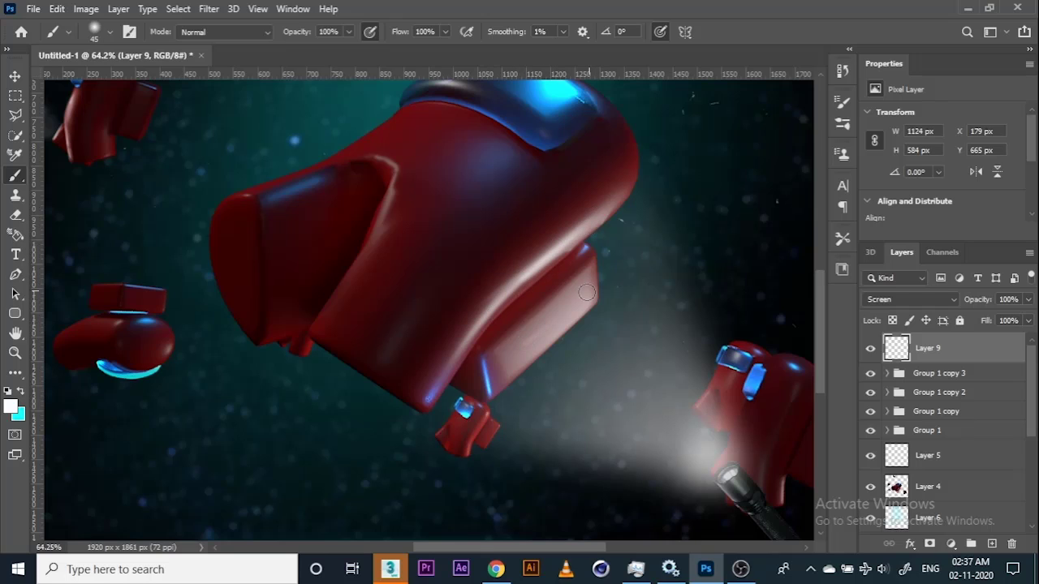
Step: Paint a soft white highlight along the flashlight-facing side of the large character's backpack with the brush enlarged to 80 px
{"action": "key", "text": "bracketright"}
{"action": "key", "text": "bracketright"}
{"action": "key", "text": "bracketright"}
{"action": "key", "text": "bracketright"}
{"action": "mouse_move", "coordinate": [584, 295]}
{"action": "left_mouse_down"}
{"action": "mouse_move", "coordinate": [584, 281]}
{"action": "mouse_move", "coordinate": [578, 301]}
{"action": "mouse_move", "coordinate": [540, 333]}
{"action": "mouse_move", "coordinate": [573, 296]}
{"action": "mouse_move", "coordinate": [561, 308]}
{"action": "left_mouse_up"}
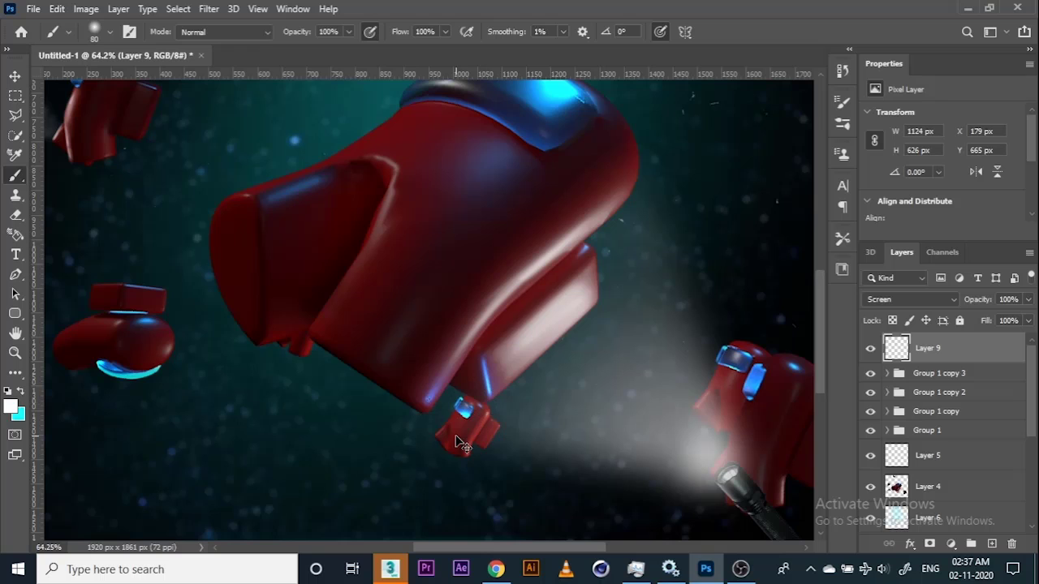
{"action": "scroll", "coordinate": [459, 442], "scroll_direction": "down", "scroll_amount": 3}
{"action": "scroll", "coordinate": [455, 436], "scroll_direction": "down", "scroll_amount": 1}
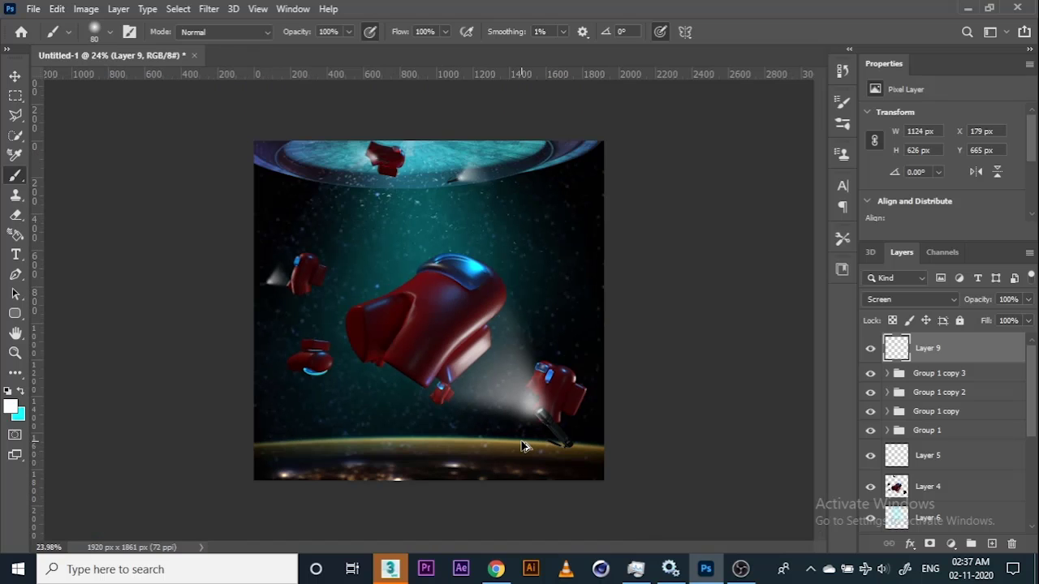
{"action": "scroll", "coordinate": [386, 403], "scroll_direction": "up", "scroll_amount": 4}
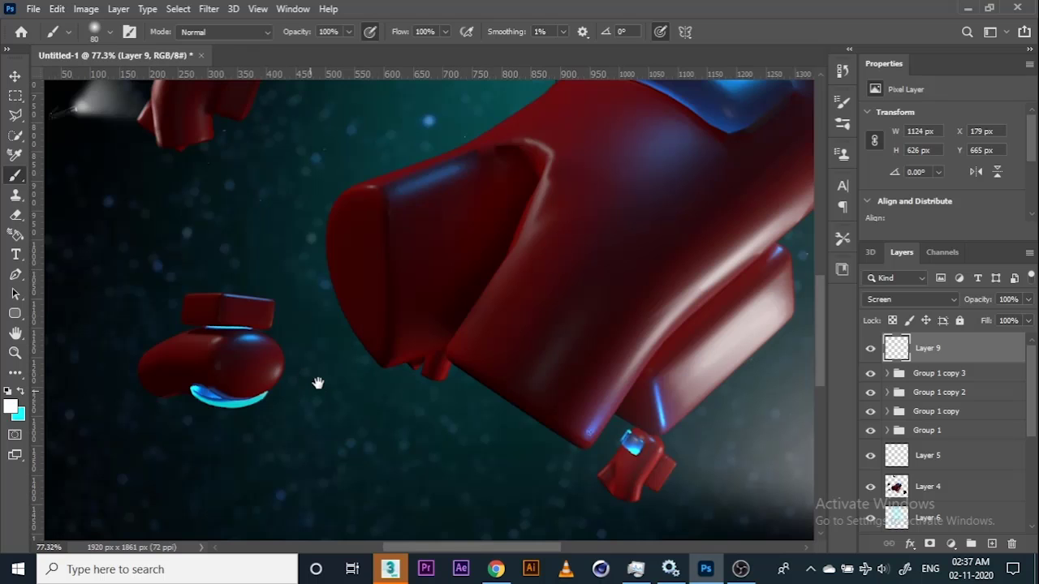
{"action": "scroll", "coordinate": [317, 383], "scroll_direction": "down", "scroll_amount": 2}
{"action": "scroll", "coordinate": [341, 385], "scroll_direction": "down", "scroll_amount": 1}
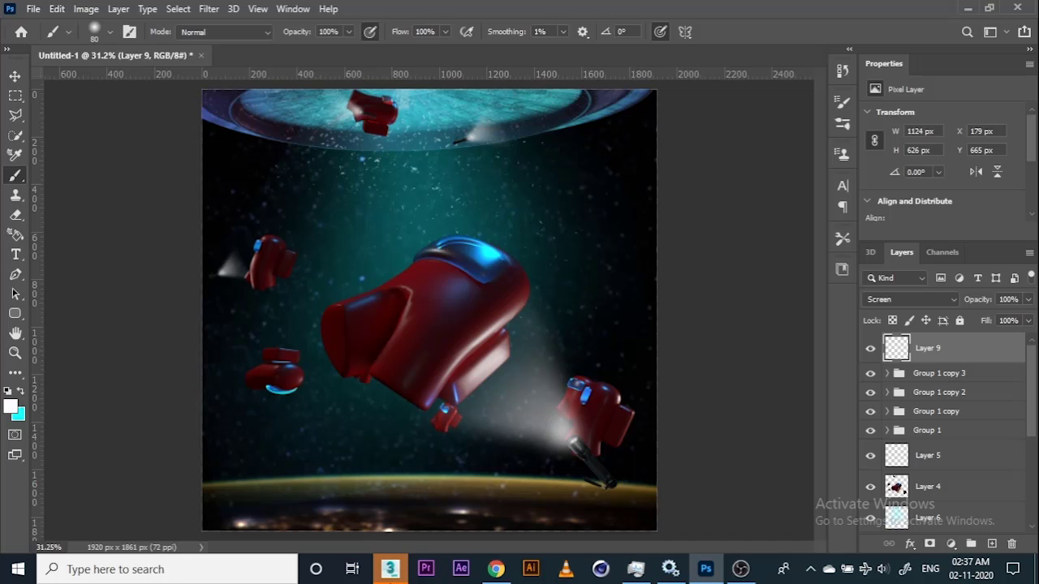
Step: Switch to 3ds Max and open the recent scene F:\amongus.max
{"action": "left_click", "coordinate": [391, 569]}
{"action": "left_click", "coordinate": [966, 42]}
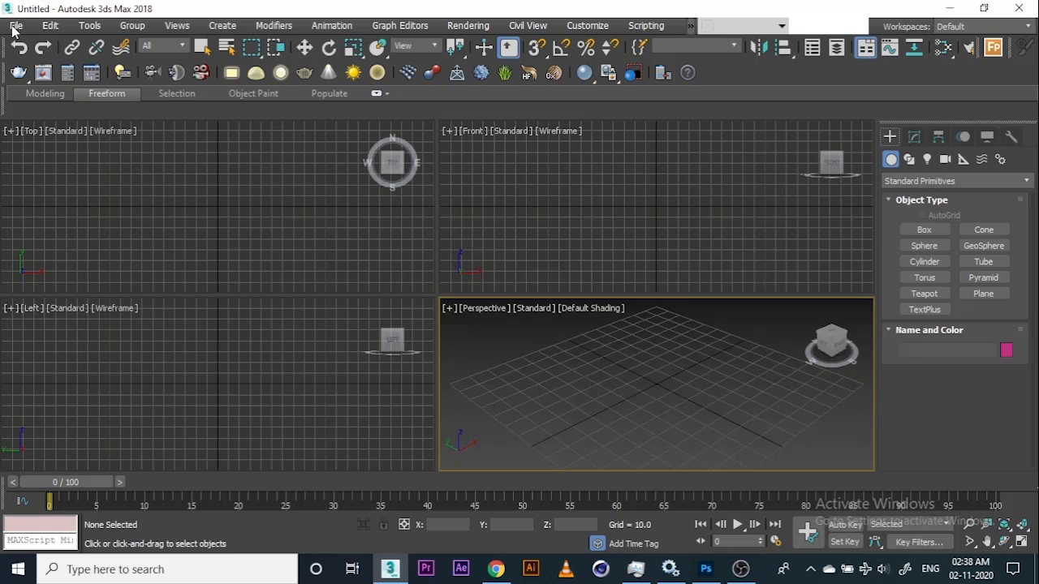
{"action": "left_click", "coordinate": [706, 568]}
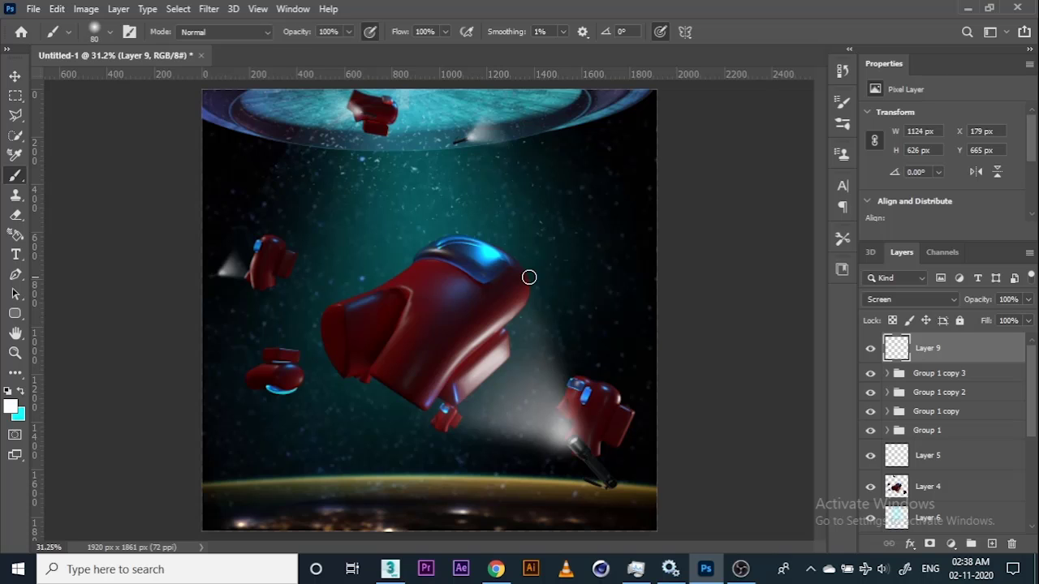
{"action": "left_click", "coordinate": [497, 571]}
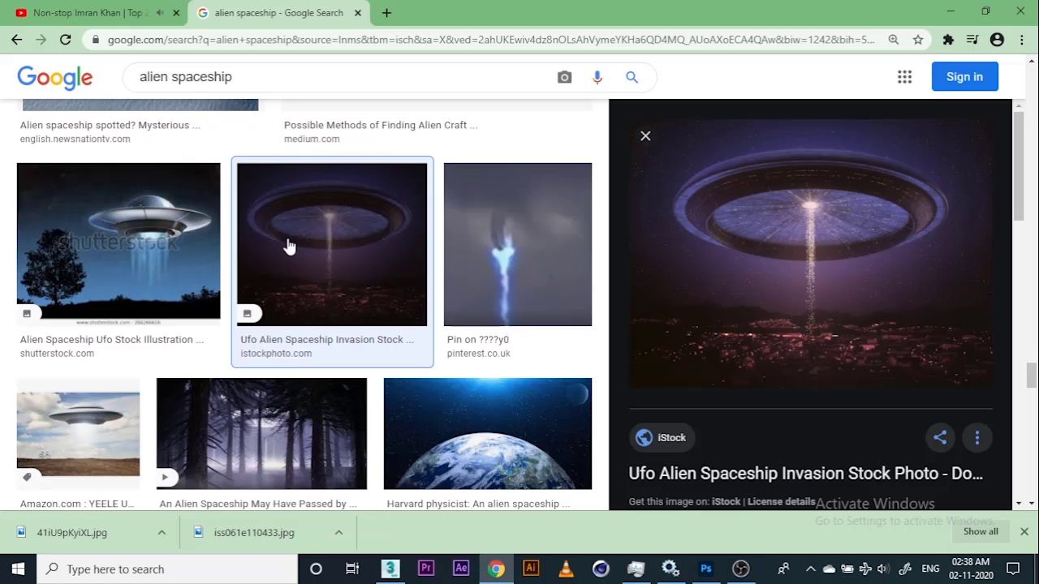
{"action": "left_click", "coordinate": [390, 569]}
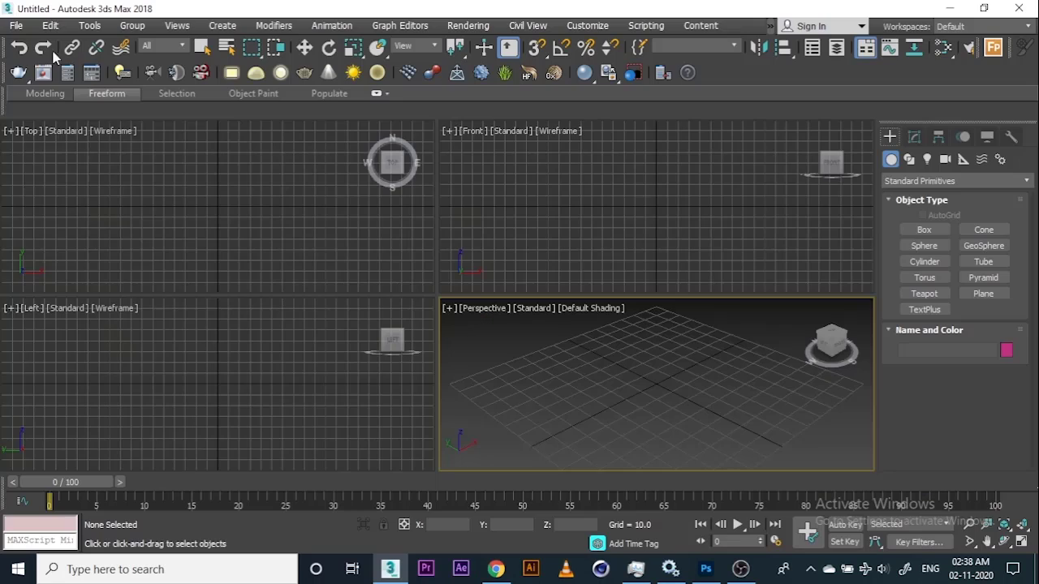
{"action": "left_click", "coordinate": [16, 25]}
{"action": "mouse_move", "coordinate": [107, 106]}
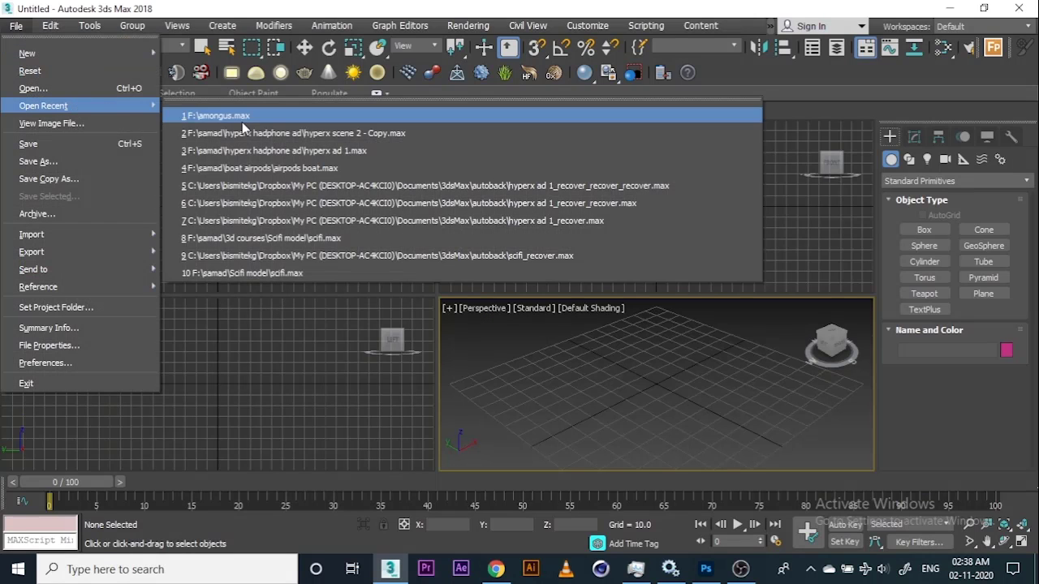
{"action": "left_click", "coordinate": [241, 119]}
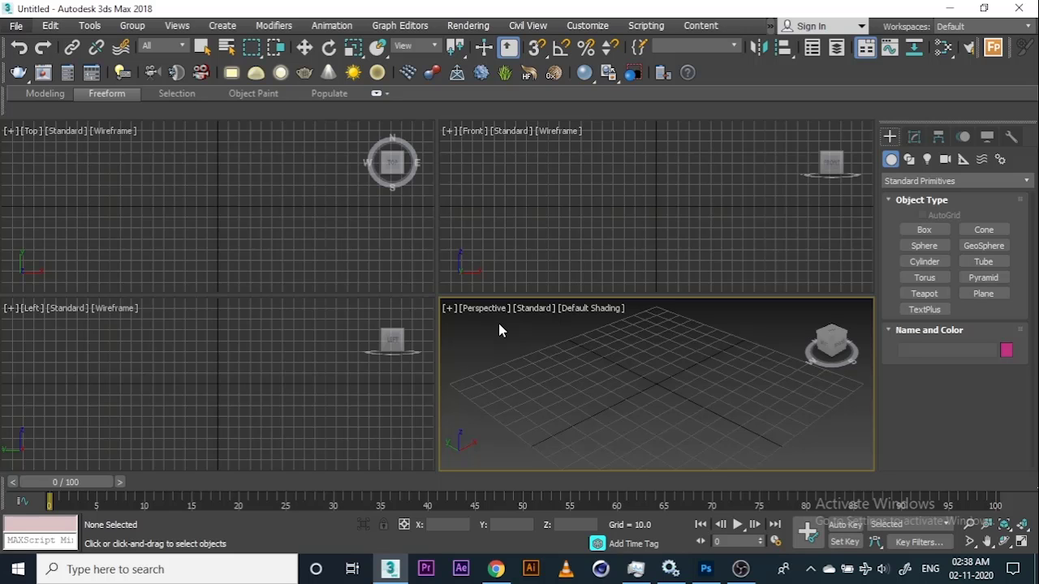
Step: Return to Photoshop and cut the large central character from Layer 4 onto its own layer using a rectangular selection
{"action": "left_click", "coordinate": [706, 569]}
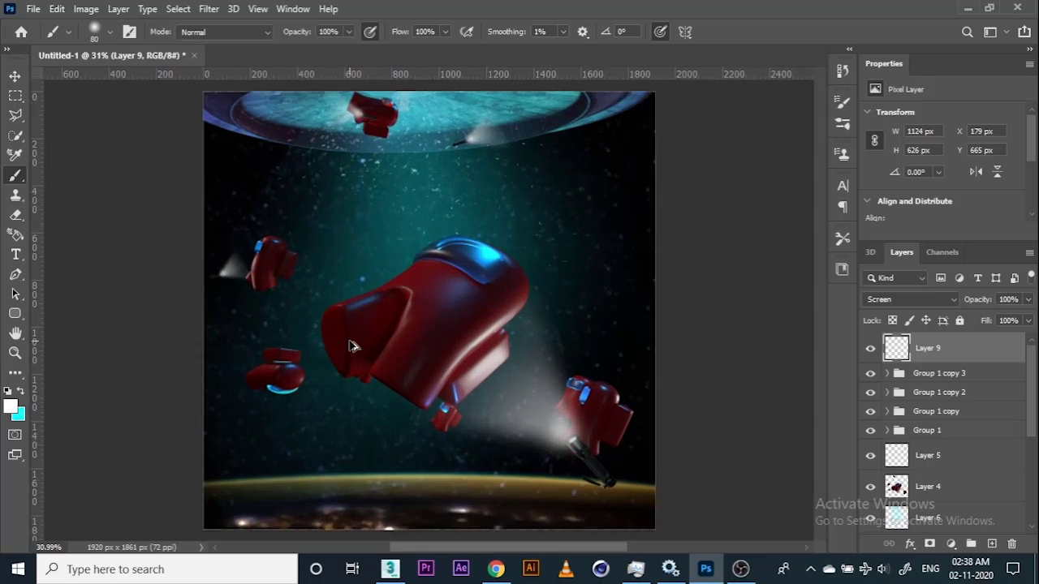
{"action": "scroll", "coordinate": [390, 325], "scroll_direction": "up", "scroll_amount": 3}
{"action": "scroll", "coordinate": [426, 302], "scroll_direction": "up", "scroll_amount": 2}
{"action": "scroll", "coordinate": [429, 325], "scroll_direction": "down", "scroll_amount": 5}
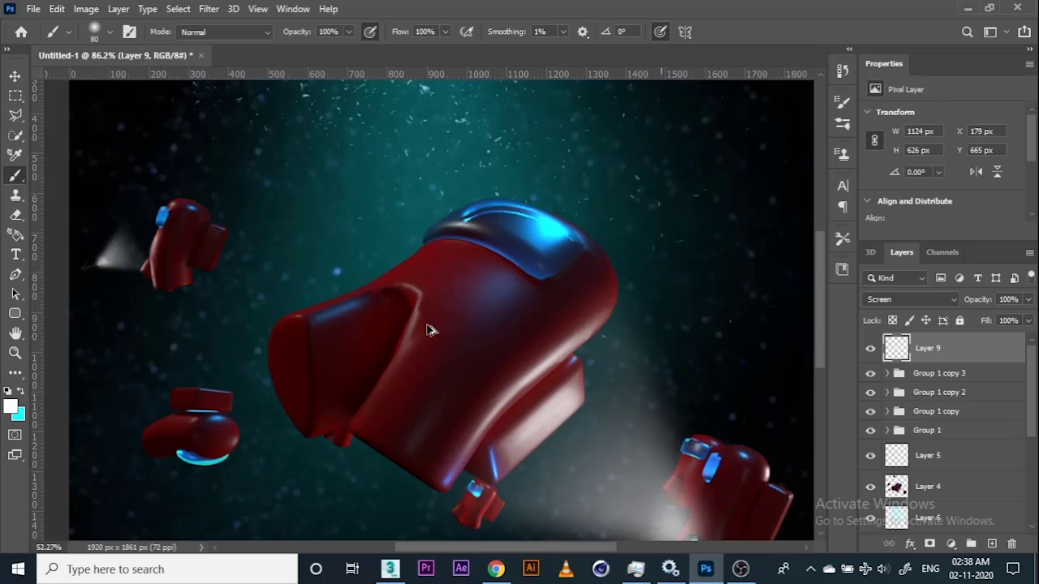
{"action": "scroll", "coordinate": [463, 313], "scroll_direction": "down", "scroll_amount": 1}
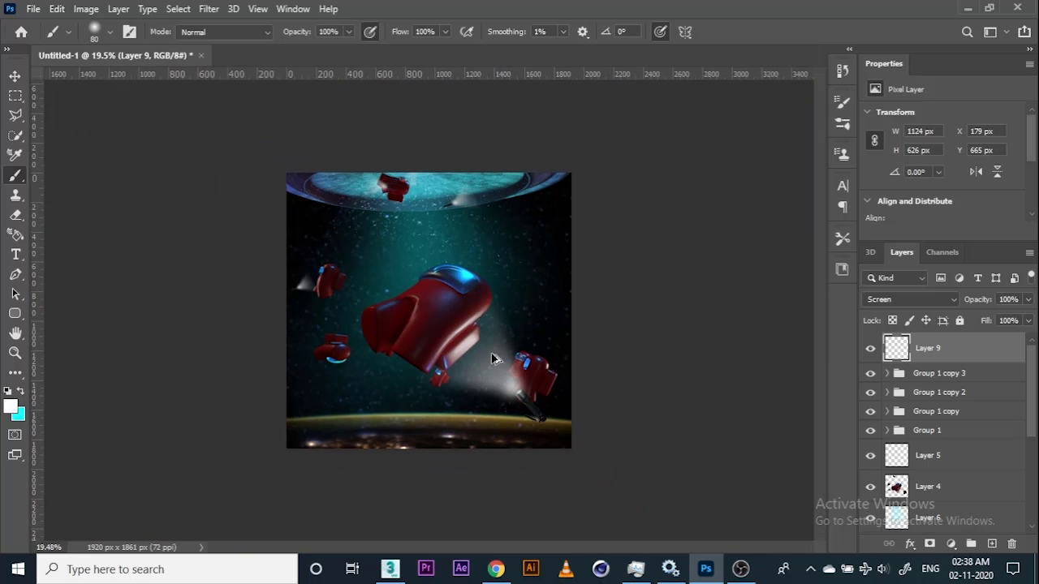
{"action": "scroll", "coordinate": [499, 361], "scroll_direction": "up", "scroll_amount": 3}
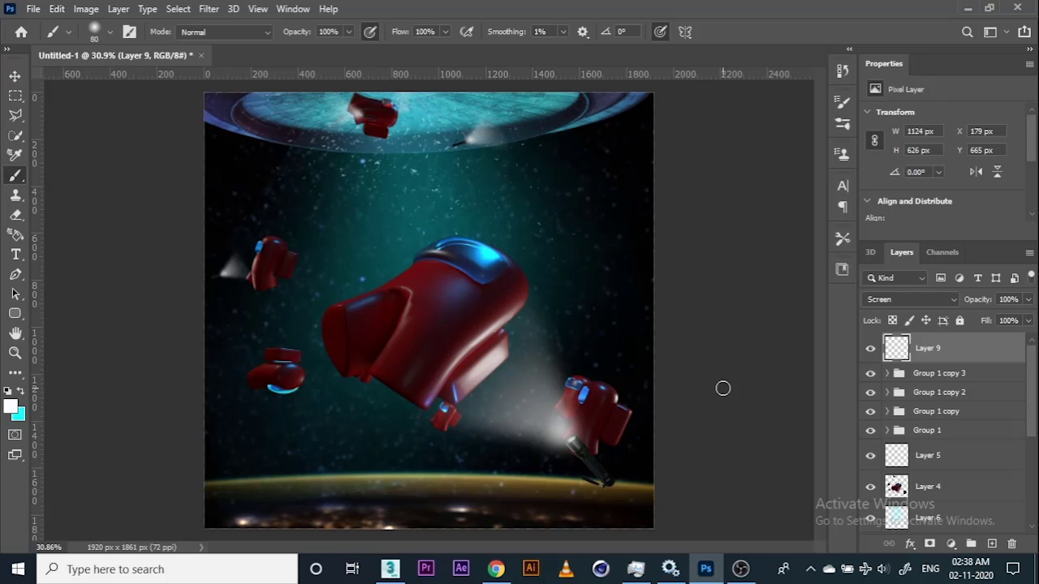
{"action": "left_click", "coordinate": [948, 490]}
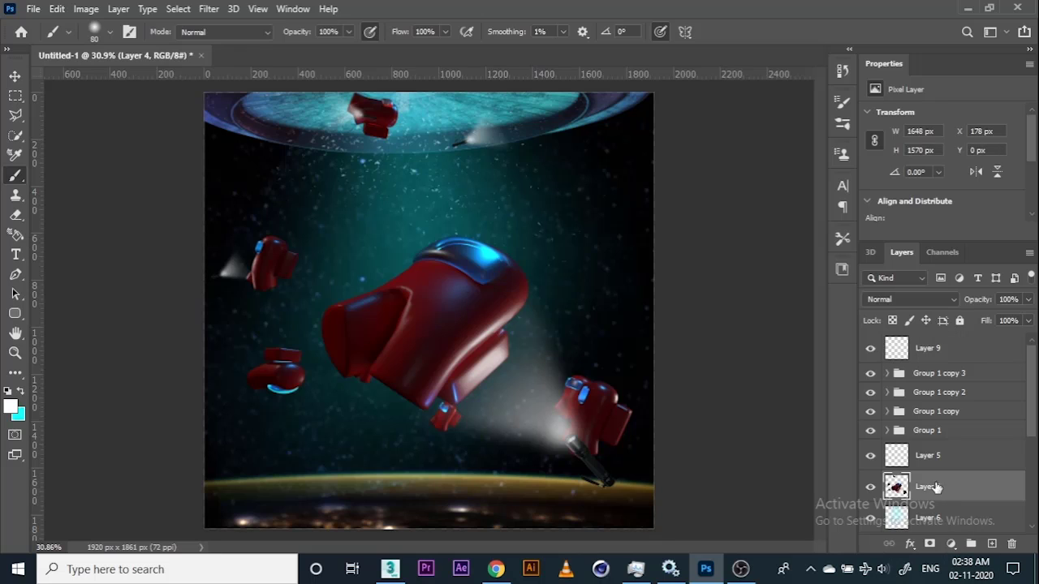
{"action": "key", "text": "m"}
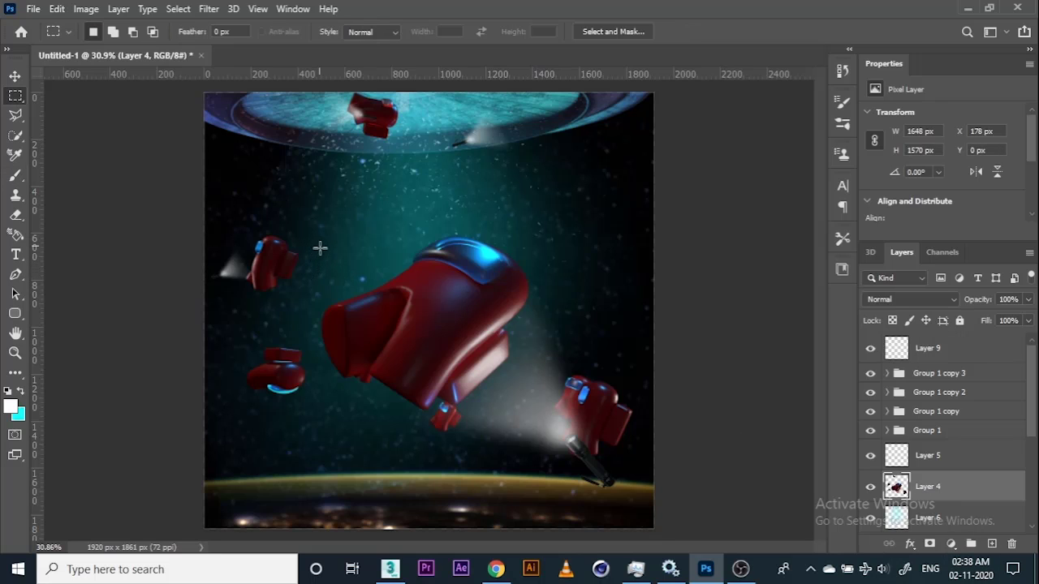
{"action": "mouse_move", "coordinate": [318, 245]}
{"action": "left_mouse_down"}
{"action": "mouse_move", "coordinate": [412, 367]}
{"action": "mouse_move", "coordinate": [538, 459]}
{"action": "mouse_move", "coordinate": [309, 217]}
{"action": "left_mouse_up"}
{"action": "right_click", "coordinate": [510, 352]}
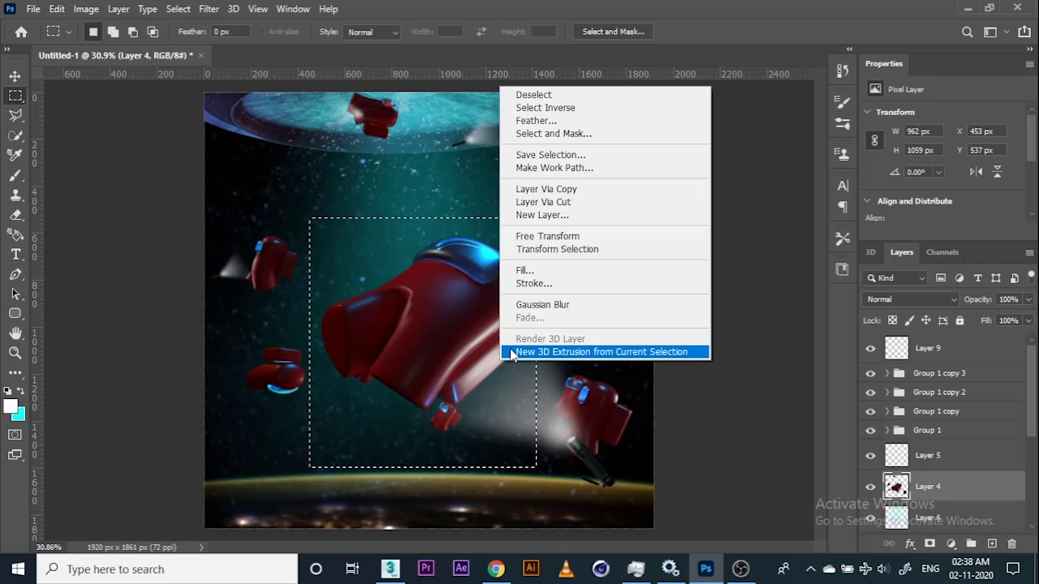
{"action": "left_click", "coordinate": [560, 201]}
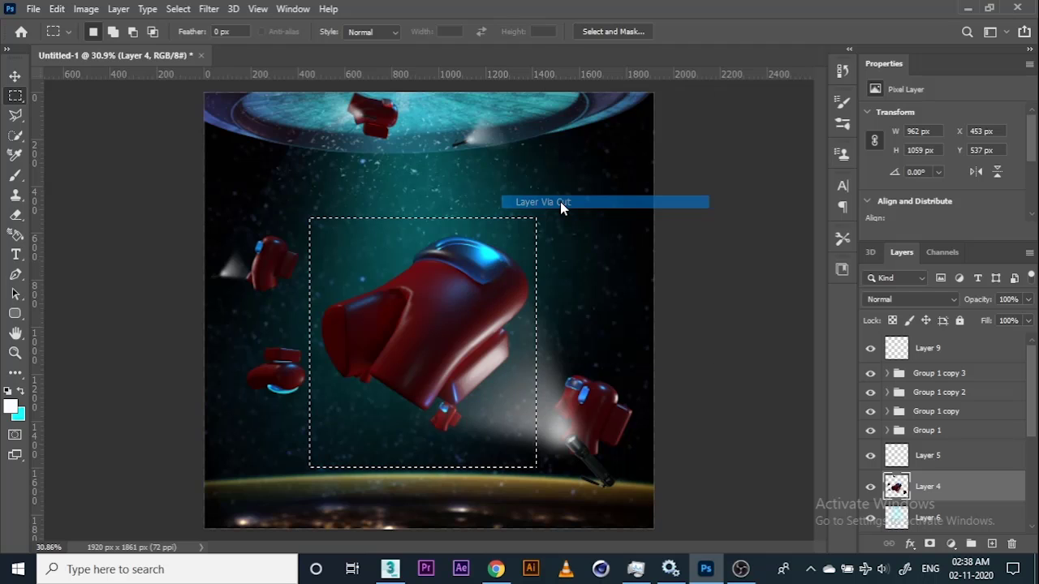
Step: Apply a Gaussian Blur with a 2.0 px radius to the remaining small characters on Layer 4
{"action": "left_click", "coordinate": [917, 517]}
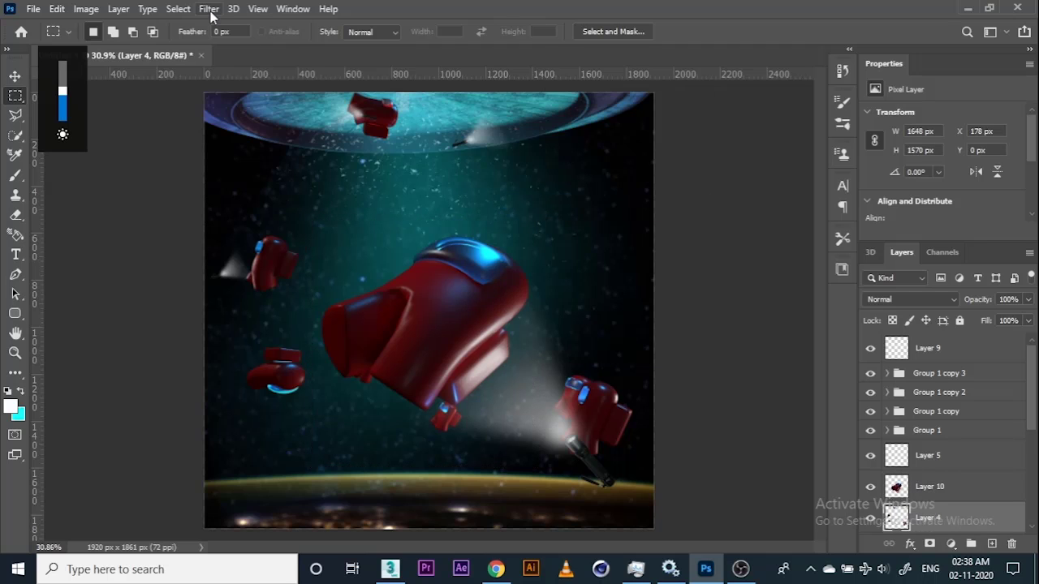
{"action": "left_click", "coordinate": [209, 9]}
{"action": "mouse_move", "coordinate": [299, 181]}
{"action": "left_click", "coordinate": [443, 237]}
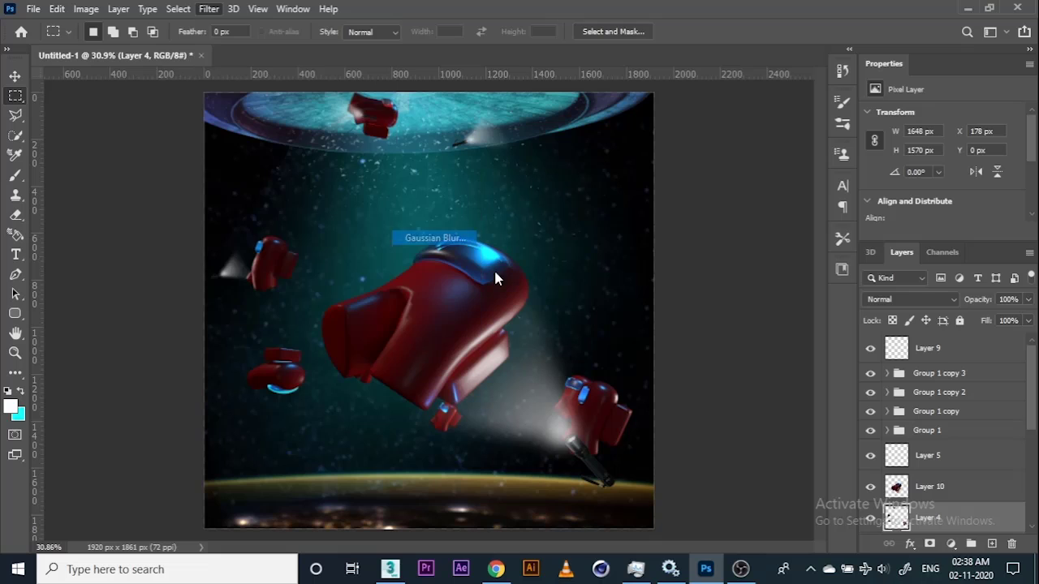
{"action": "left_click_drag", "start_coordinate": [607, 314], "coordinate": [599, 314]}
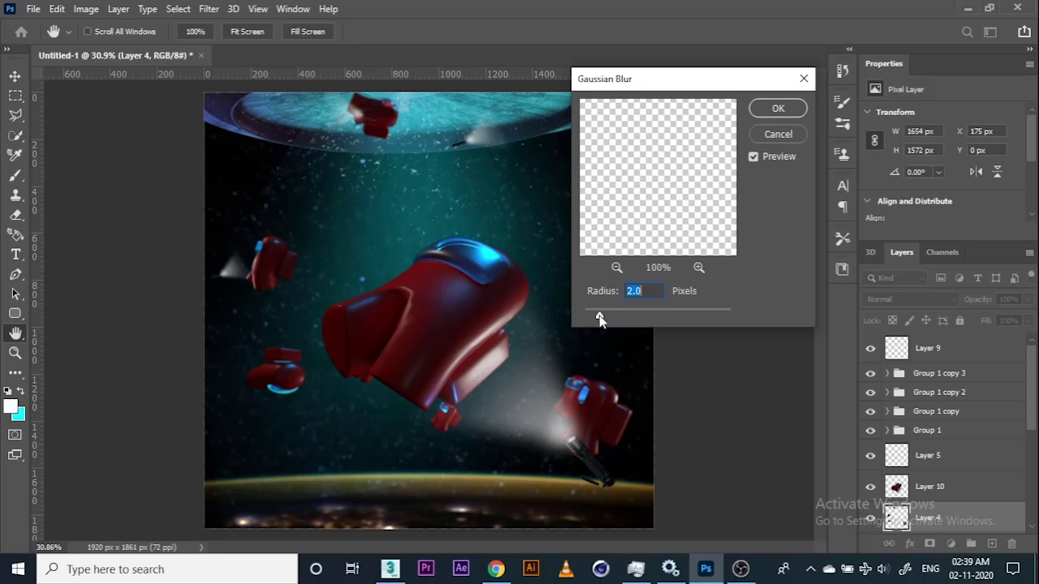
{"action": "left_click", "coordinate": [773, 113]}
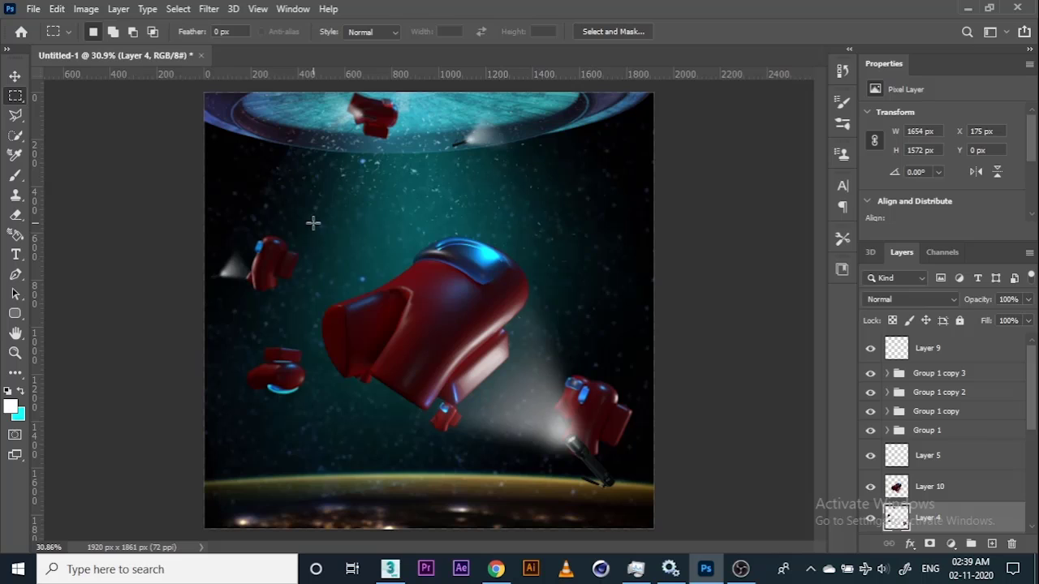
Step: Stamp all visible layers into a new merged layer above Layer 9
{"action": "left_click", "coordinate": [15, 77]}
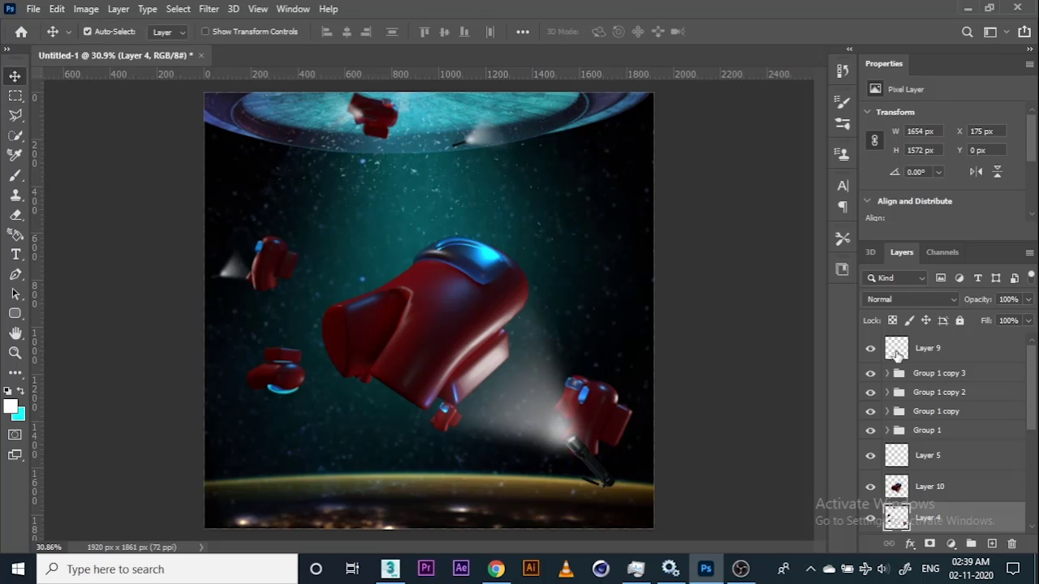
{"action": "left_click", "coordinate": [947, 352]}
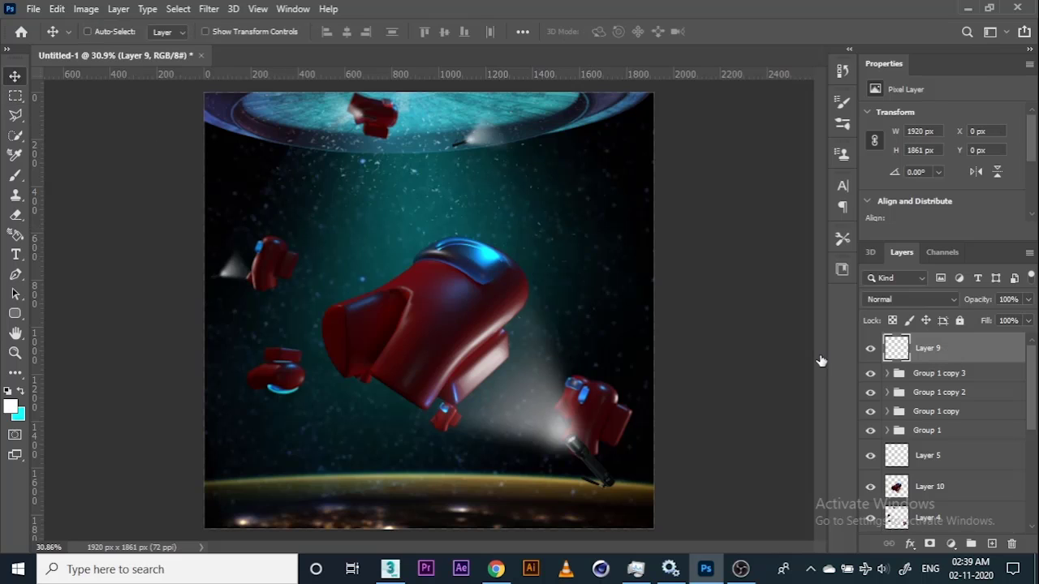
{"action": "key", "text": "ctrl+shift+alt+e"}
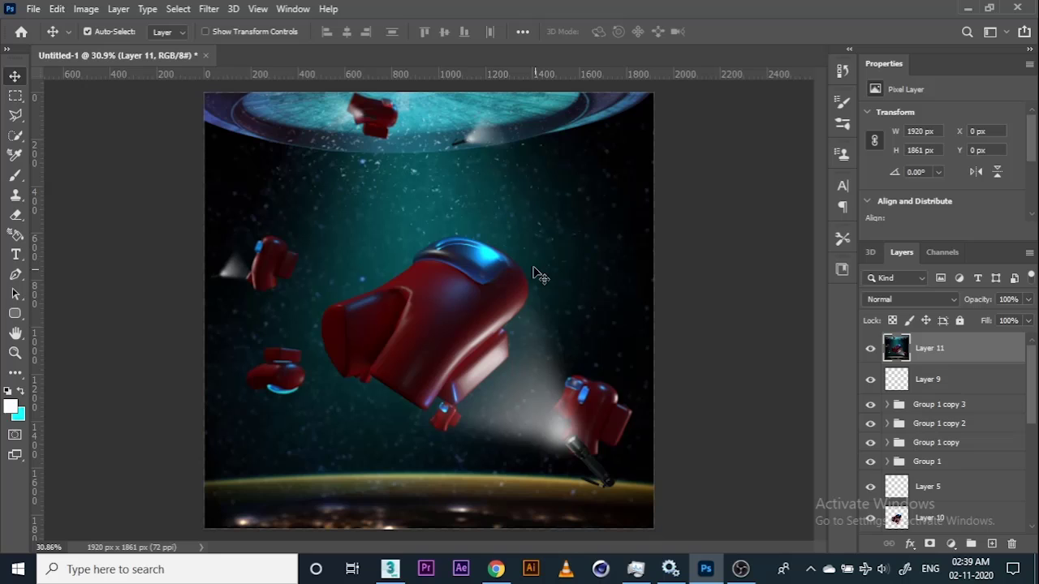
Step: Open the merged layer in the Camera Raw Filter and set Temperature to -16, Exposure to +0.35 and Contrast to +11
{"action": "left_click", "coordinate": [210, 9]}
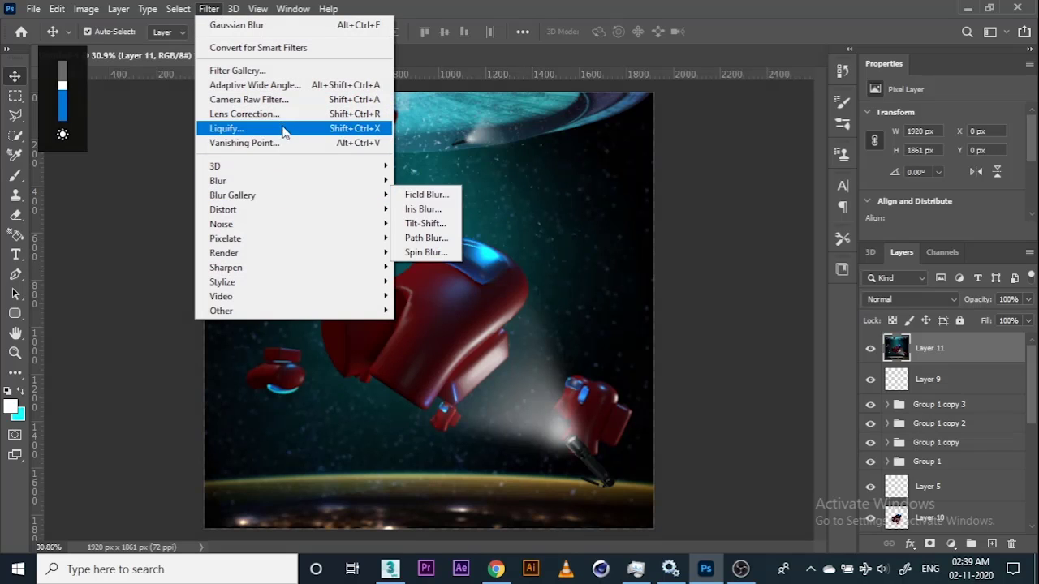
{"action": "left_click", "coordinate": [248, 99]}
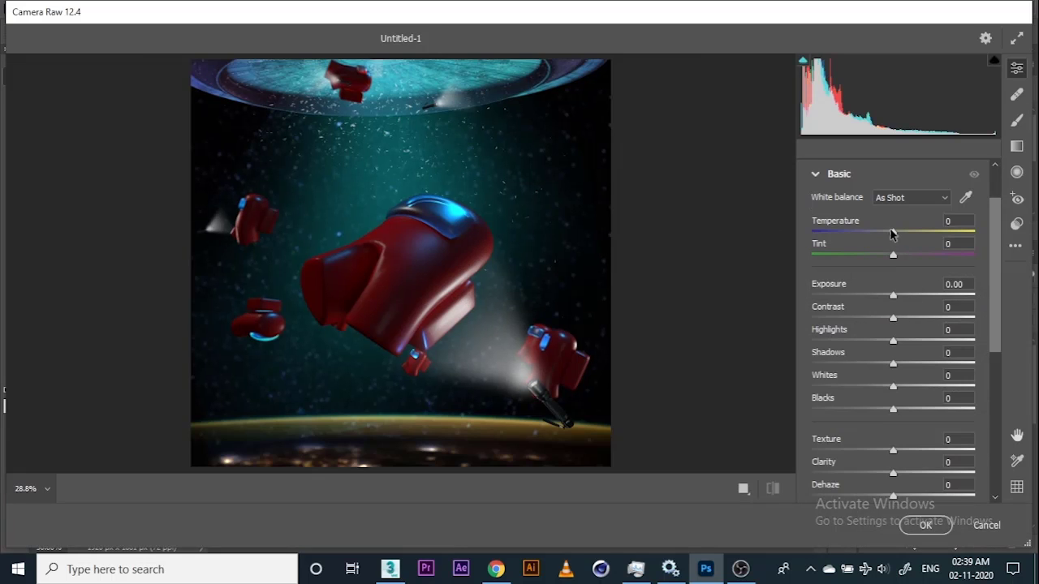
{"action": "left_click_drag", "start_coordinate": [891, 234], "coordinate": [877, 232]}
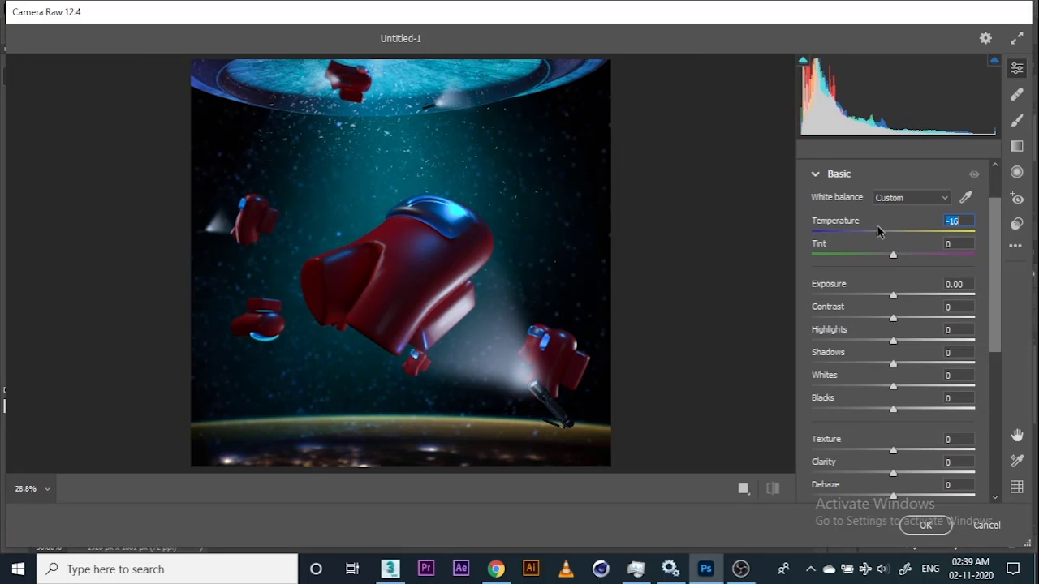
{"action": "left_click_drag", "start_coordinate": [892, 296], "coordinate": [899, 294]}
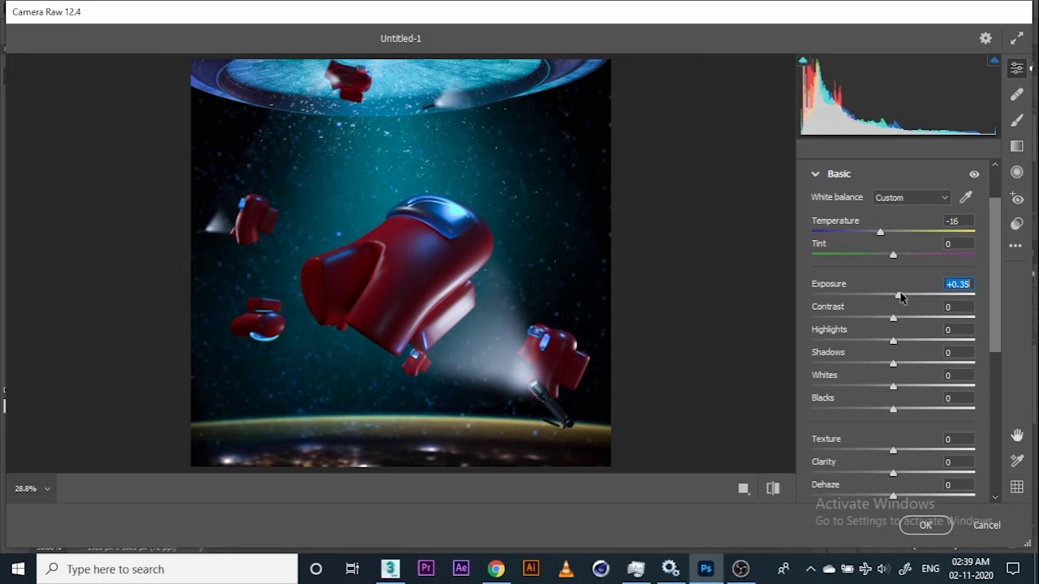
{"action": "scroll", "coordinate": [861, 365], "scroll_direction": "down", "scroll_amount": 2}
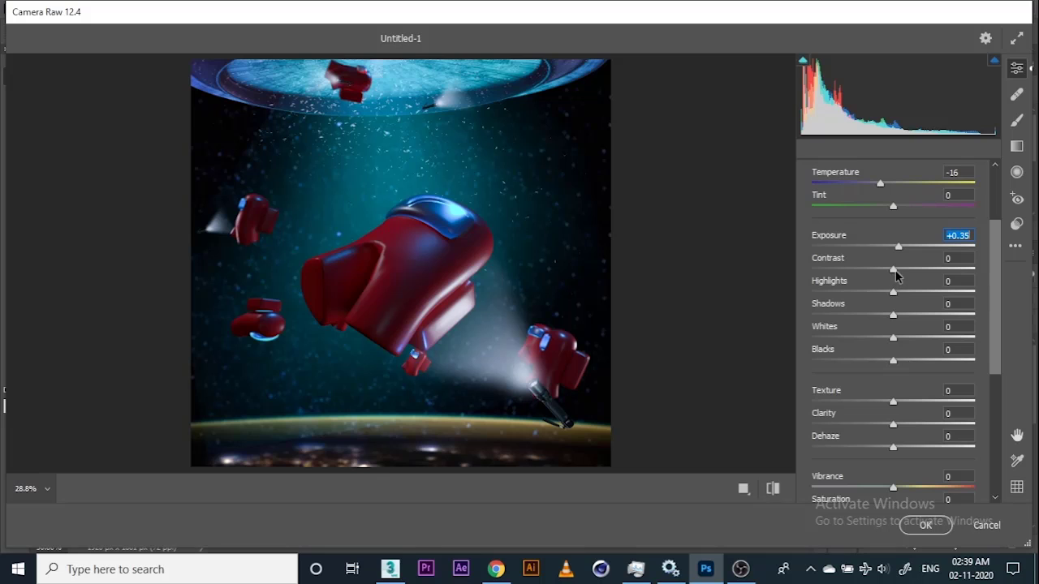
{"action": "left_click_drag", "start_coordinate": [894, 271], "coordinate": [904, 273]}
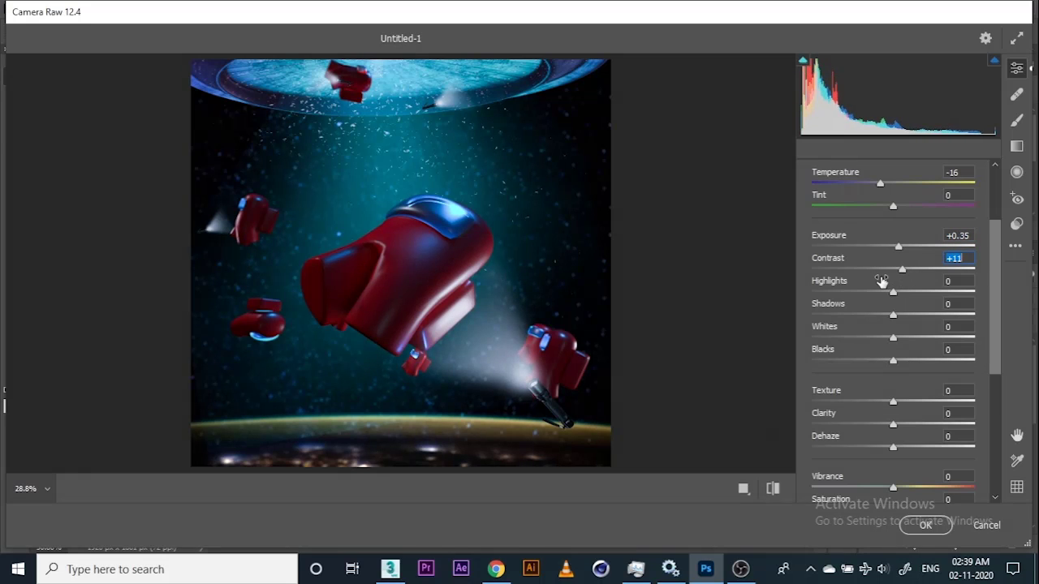
Step: Lower the Saturation to -19 in the Camera Raw basic adjustments
{"action": "scroll", "coordinate": [875, 316], "scroll_direction": "down", "scroll_amount": 3}
{"action": "left_click", "coordinate": [889, 438]}
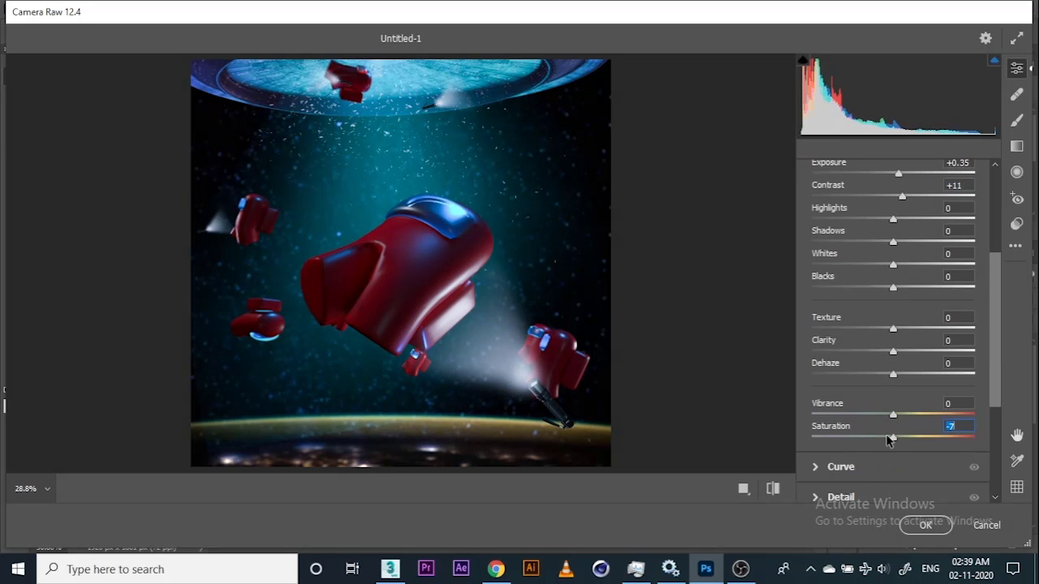
{"action": "left_click_drag", "start_coordinate": [886, 438], "coordinate": [877, 441]}
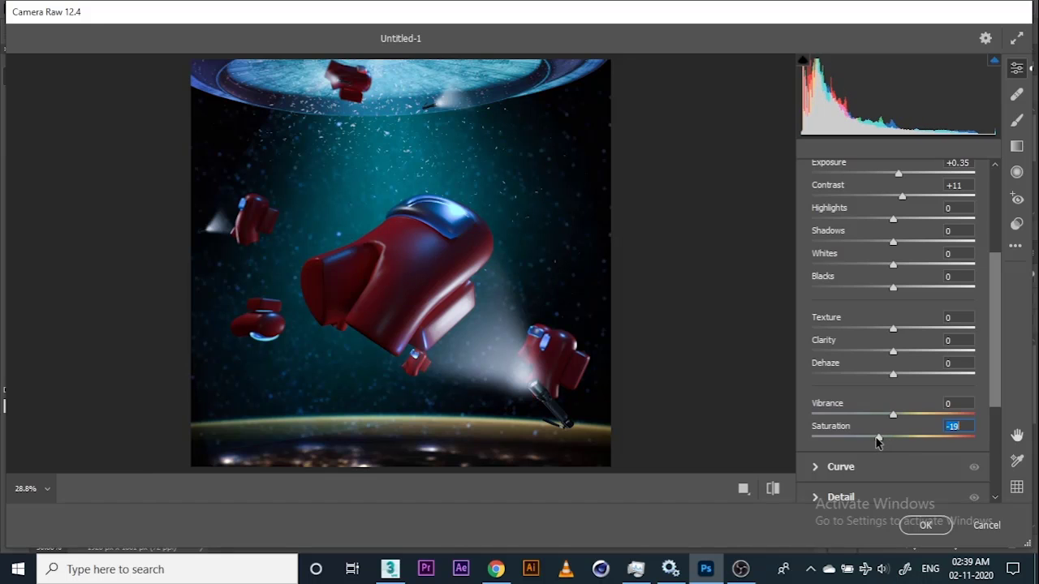
{"action": "scroll", "coordinate": [831, 383], "scroll_direction": "down", "scroll_amount": 4}
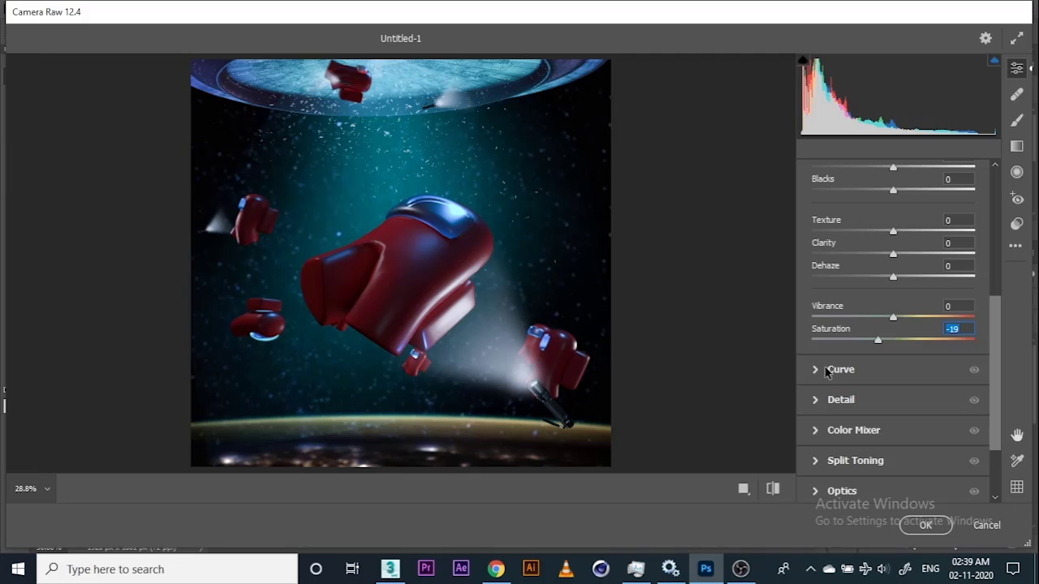
{"action": "scroll", "coordinate": [826, 393], "scroll_direction": "up", "scroll_amount": 4}
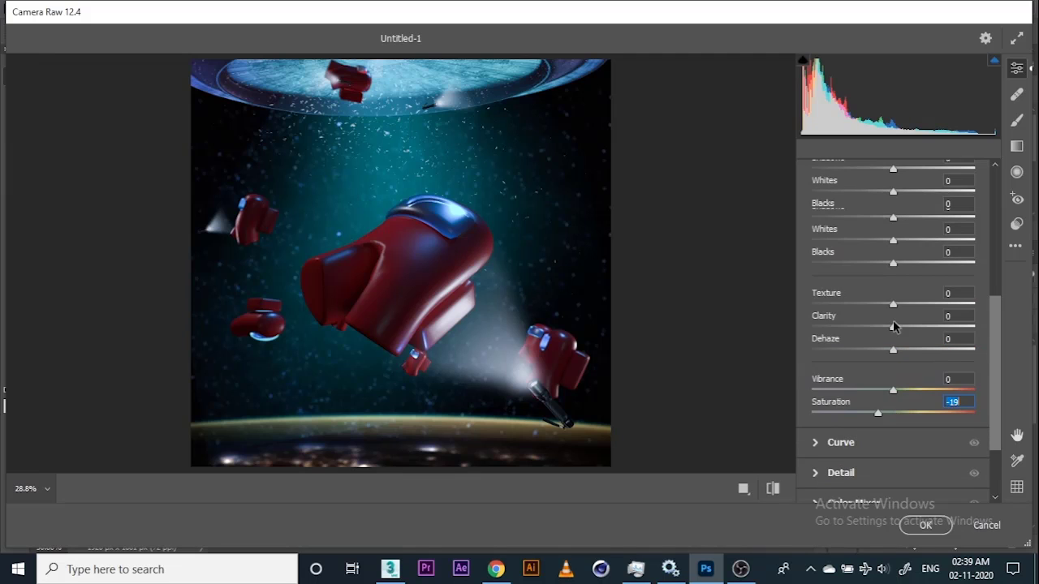
Step: Set Texture to +25 and Clarity to +14, and apply the Camera Raw adjustments to the merged layer
{"action": "left_click", "coordinate": [913, 327]}
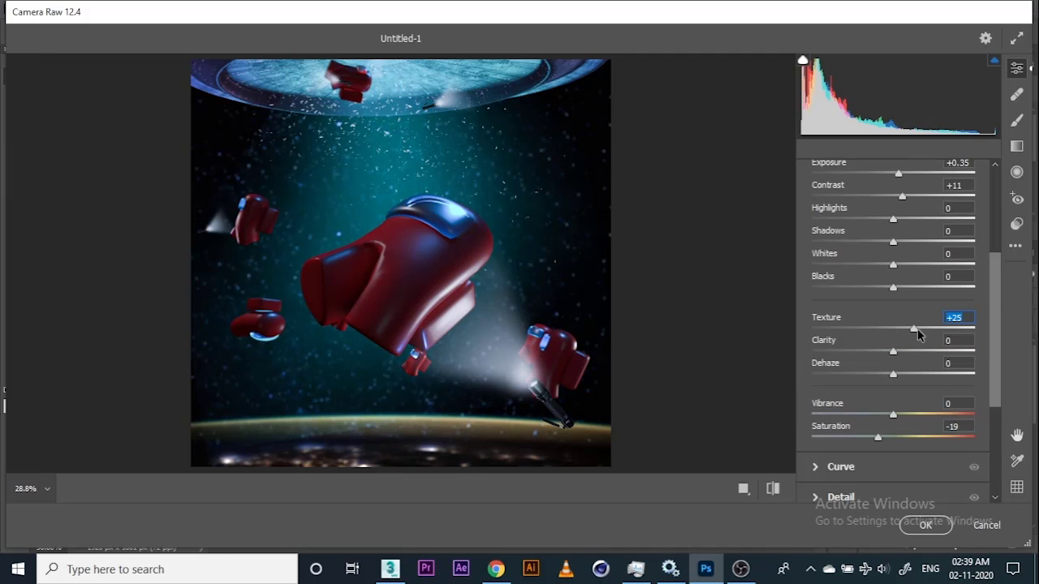
{"action": "left_click", "coordinate": [904, 351]}
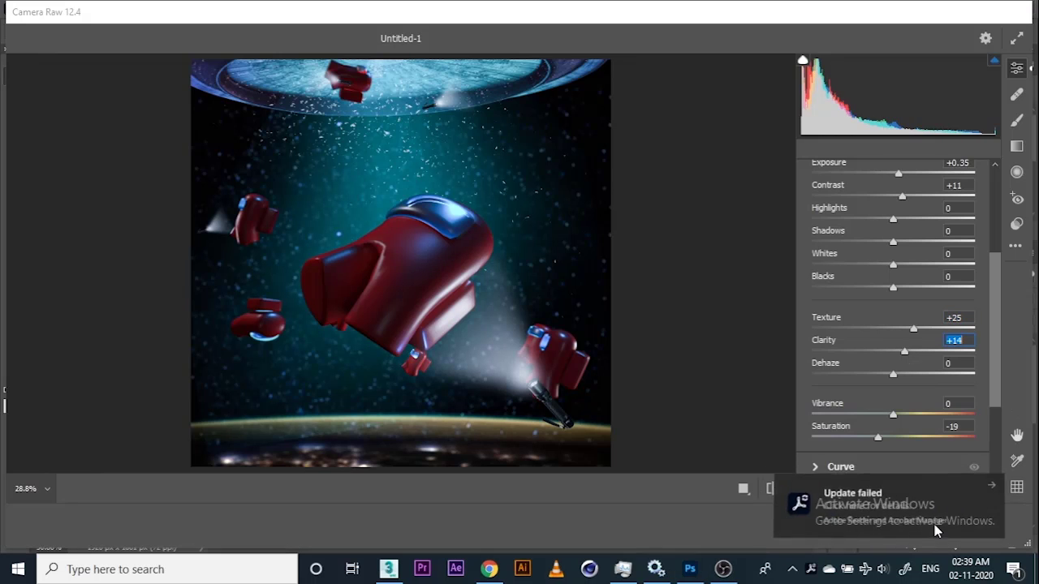
{"action": "left_click", "coordinate": [931, 528]}
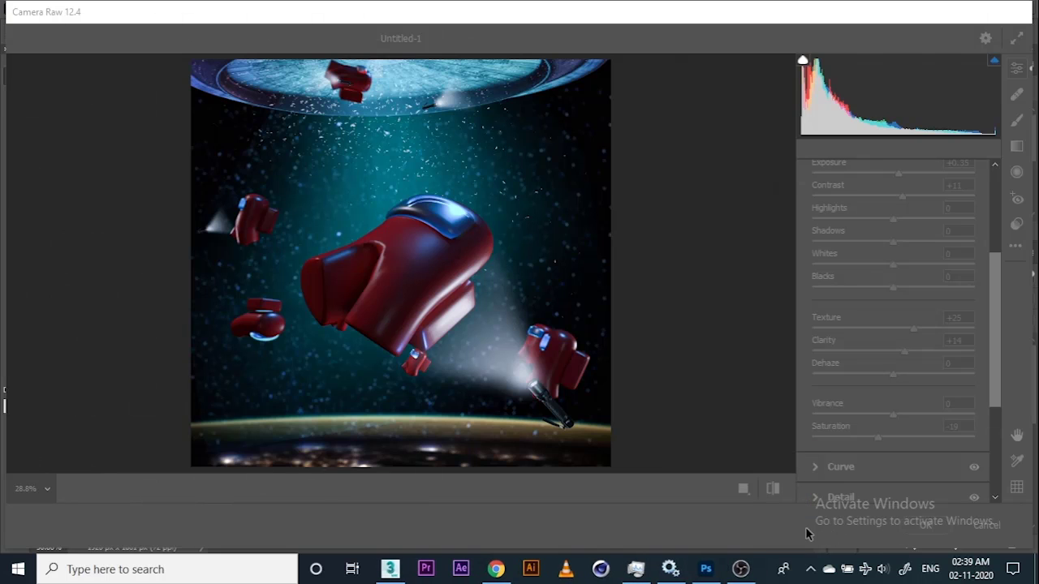
{"action": "left_click", "coordinate": [813, 565]}
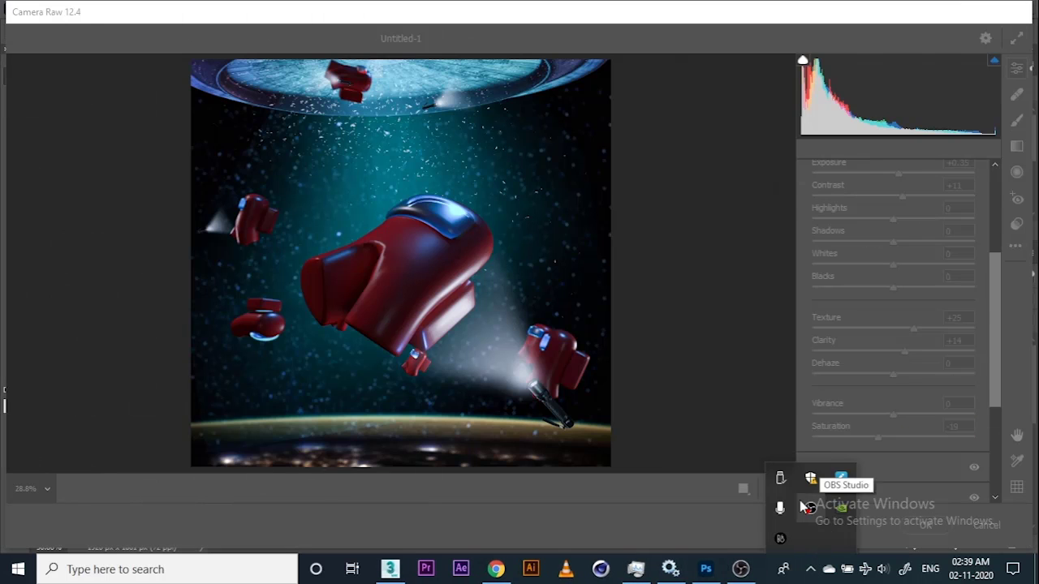
{"action": "left_click", "coordinate": [714, 516]}
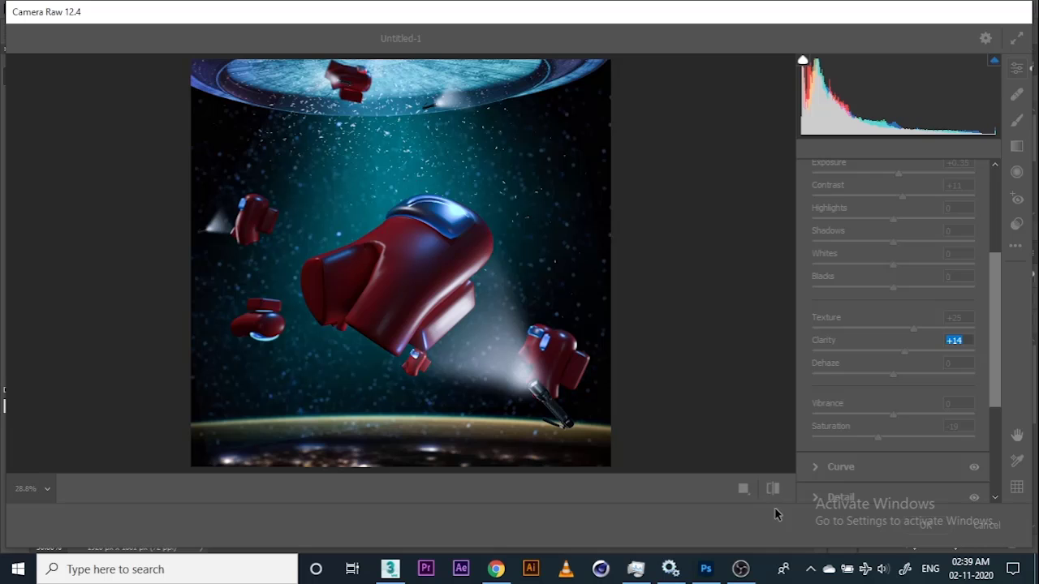
{"action": "left_click", "coordinate": [922, 525]}
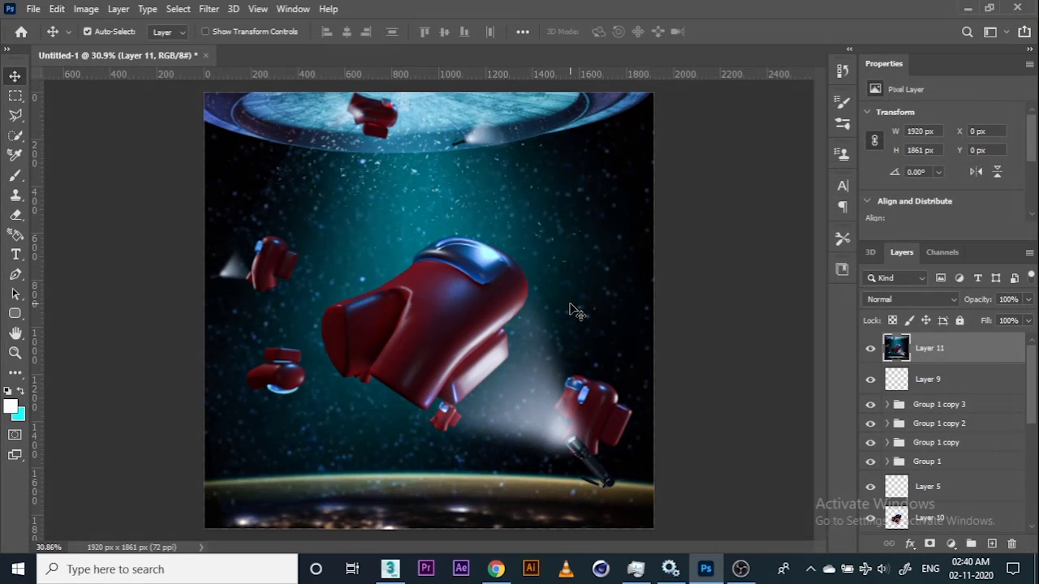